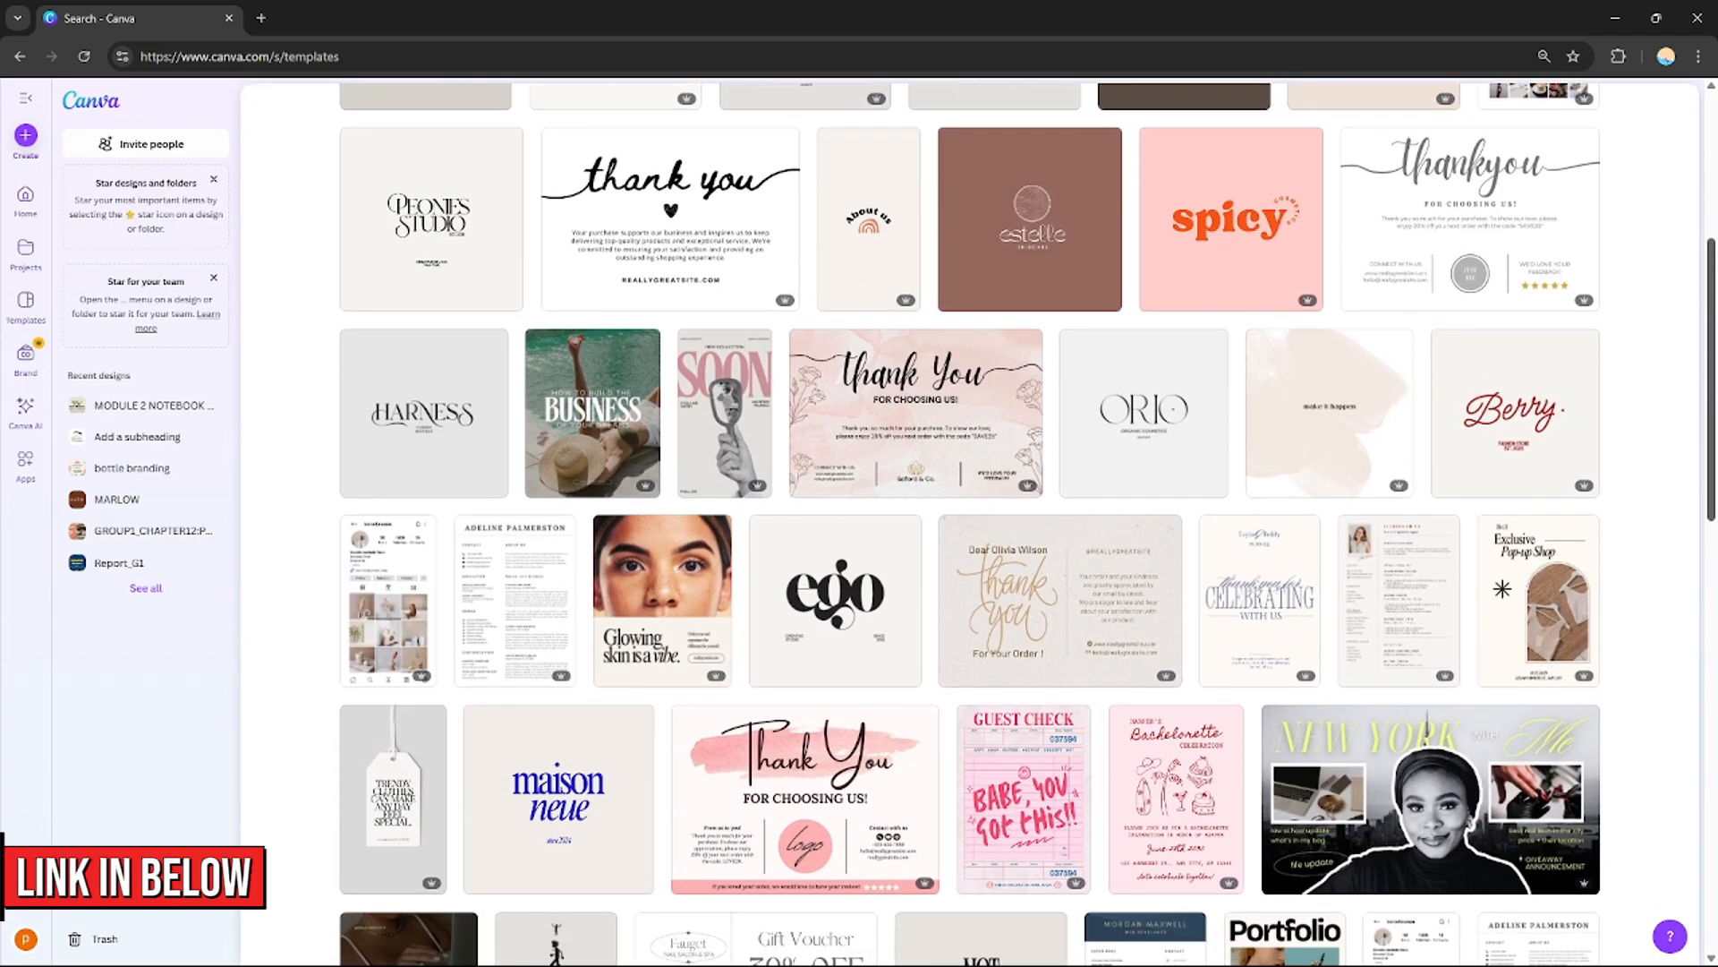
Browse the template gallery and view the collection of existing designs
{"action": "scroll", "coordinate": [969, 524], "scroll_direction": "down", "scroll_amount": 1}
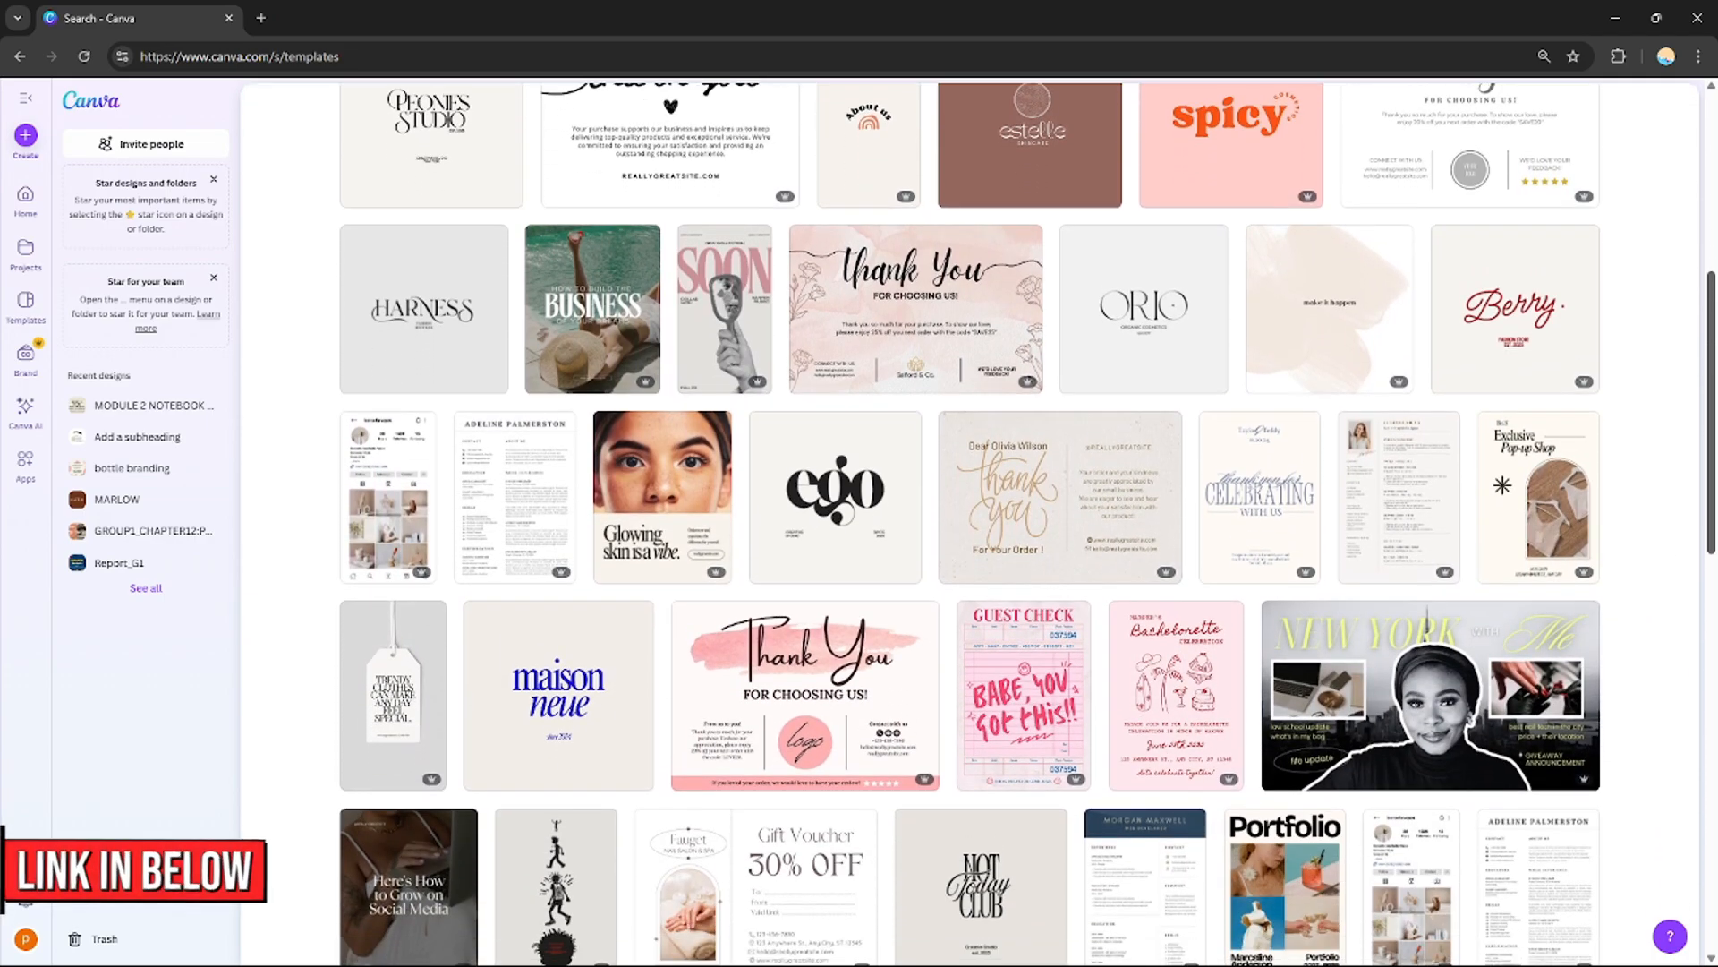
{"action": "left_click_drag", "start_coordinate": [1710, 436], "coordinate": [1709, 257]}
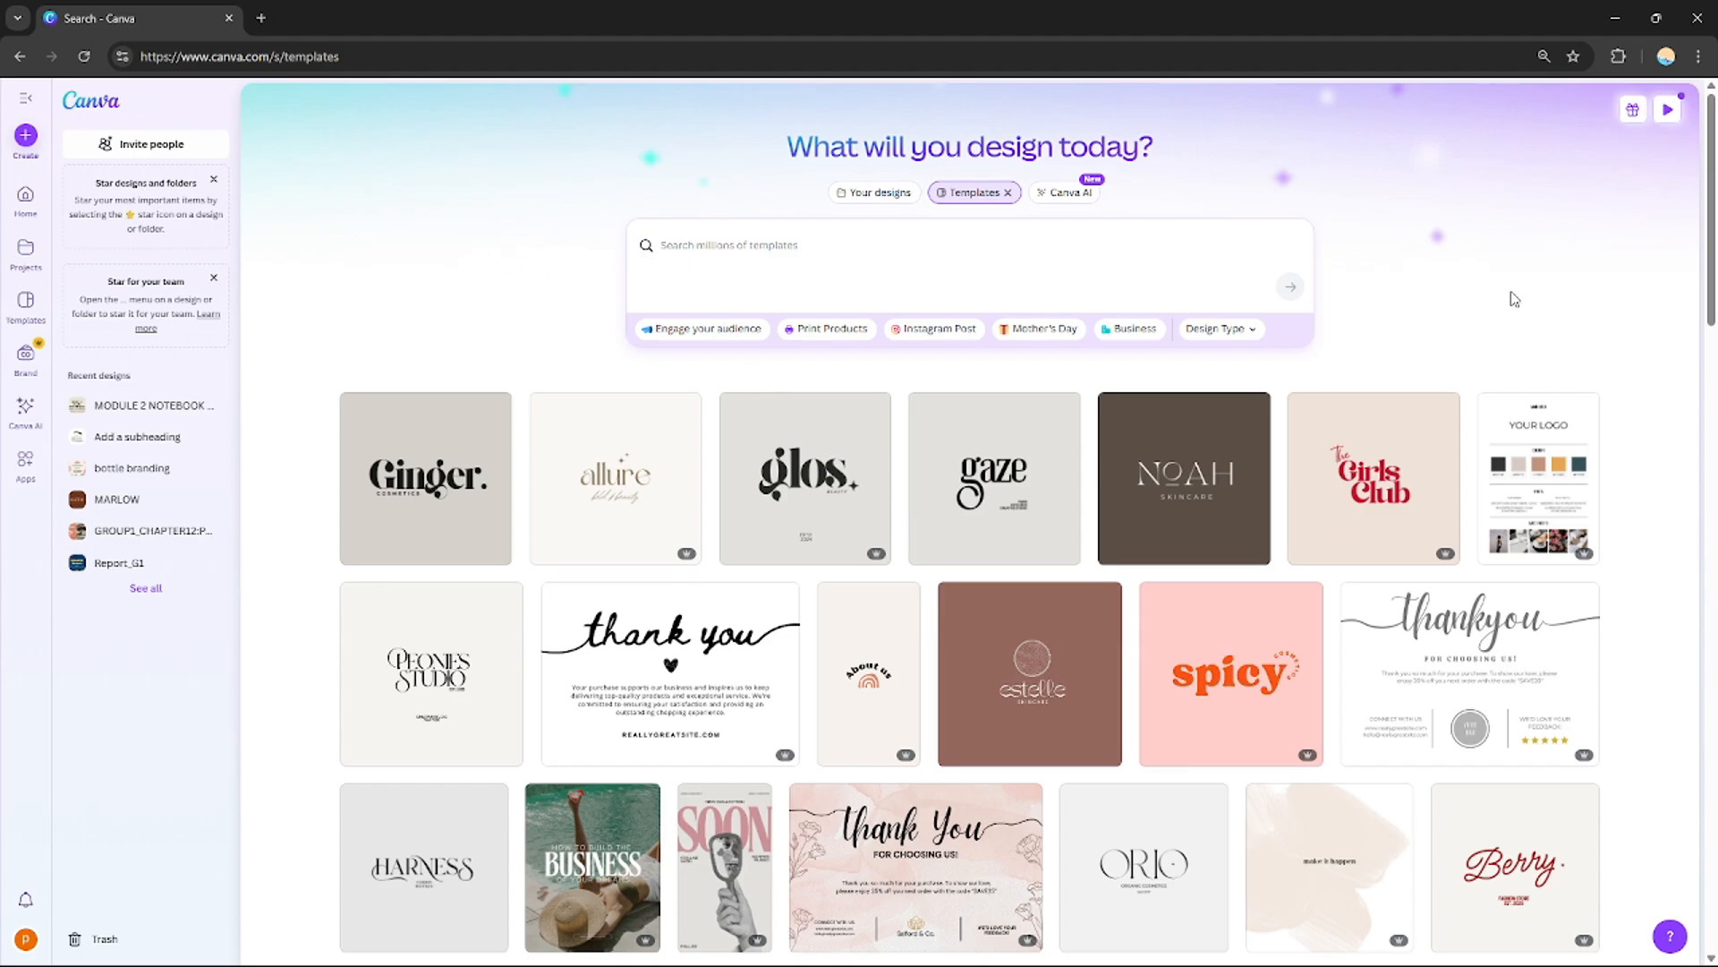
{"action": "scroll", "coordinate": [1711, 268], "scroll_direction": "down", "scroll_amount": 1}
{"action": "scroll", "coordinate": [397, 212], "scroll_direction": "up", "scroll_amount": 1}
{"action": "left_click", "coordinate": [887, 200]}
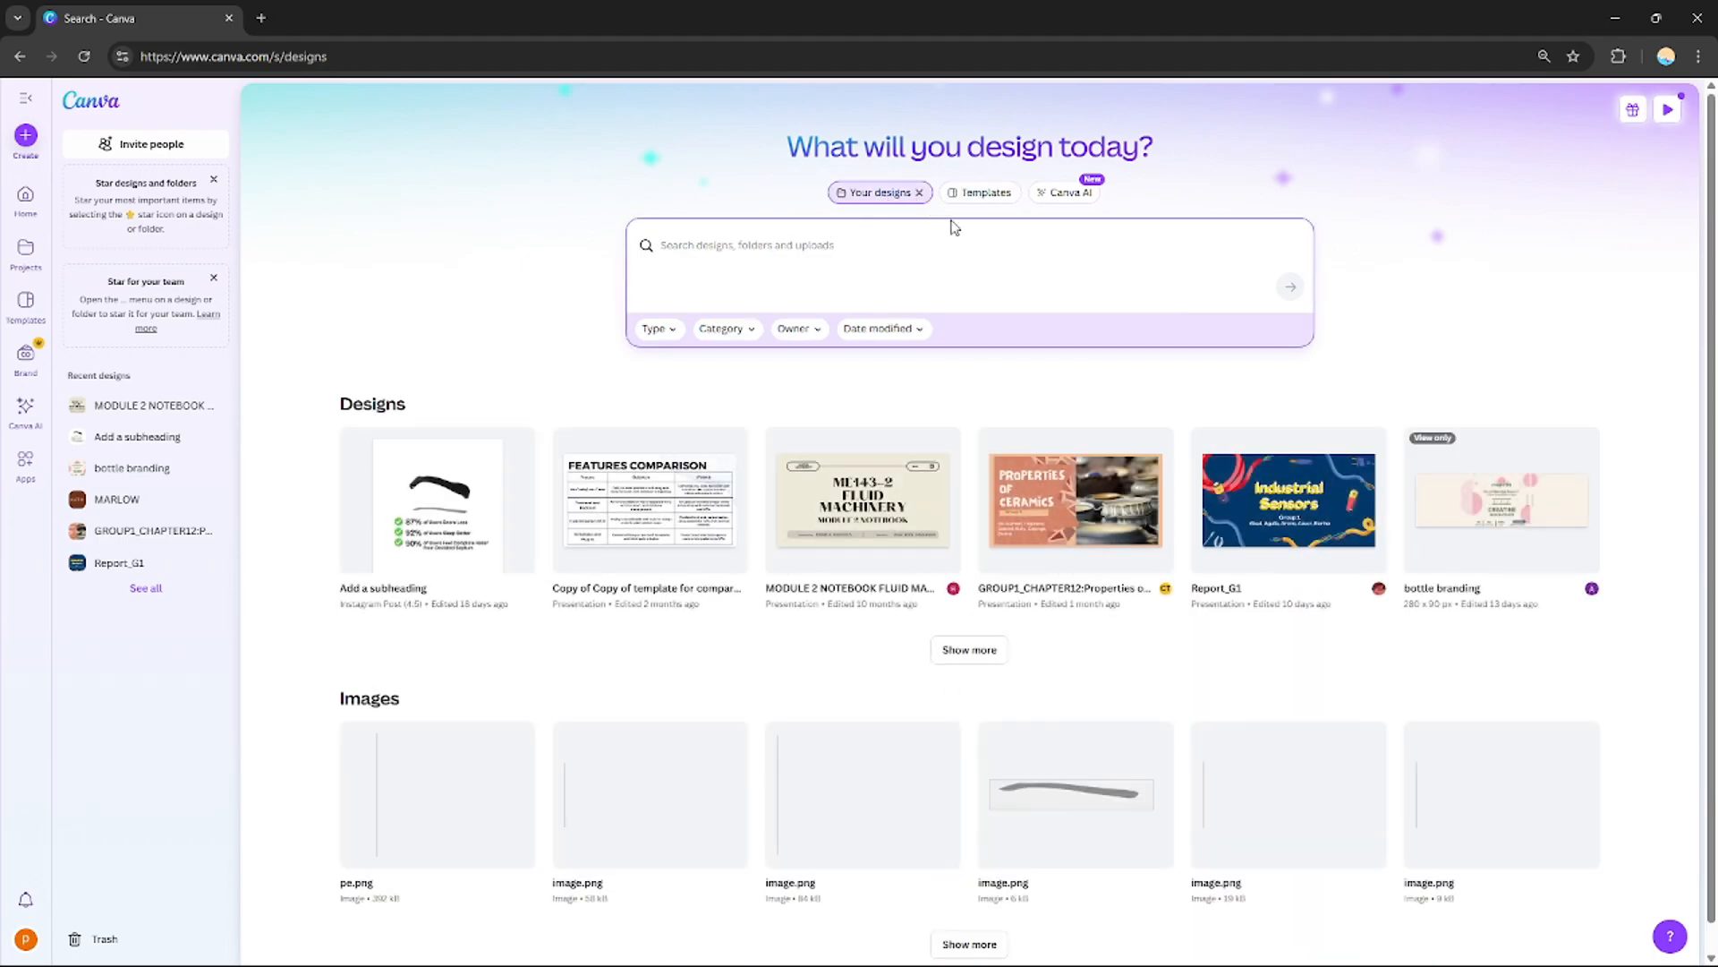
Search the templates for "website"
{"action": "left_click", "coordinate": [982, 192]}
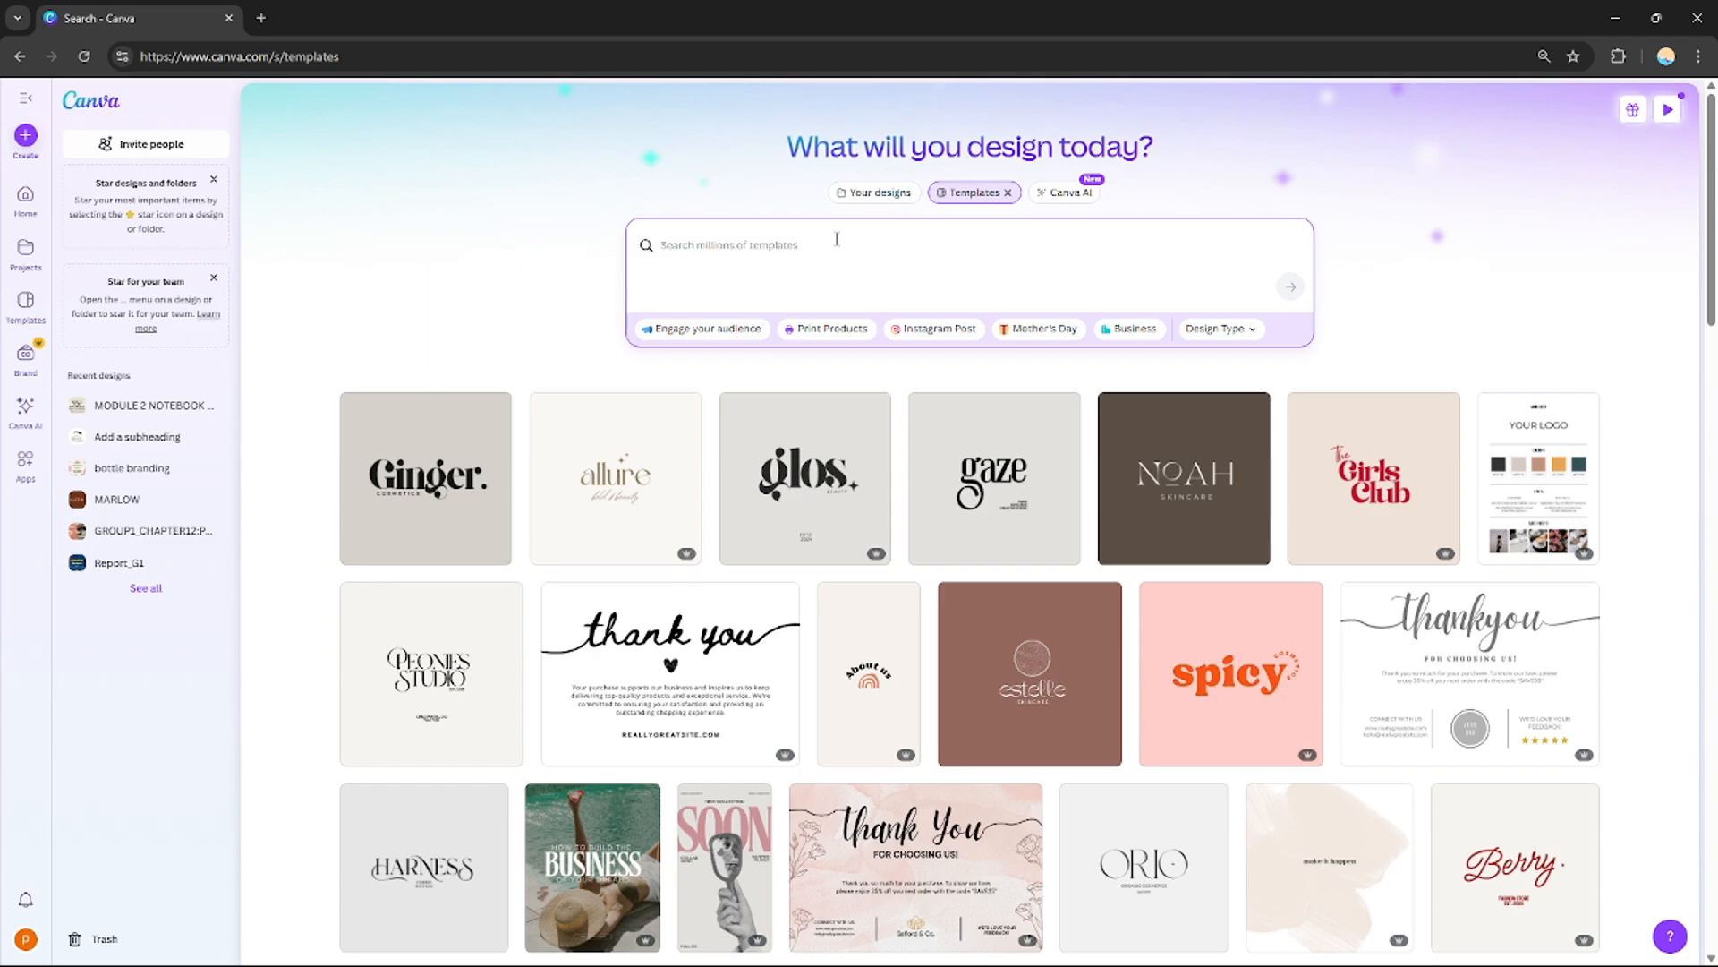
{"action": "type", "text": "webs"}
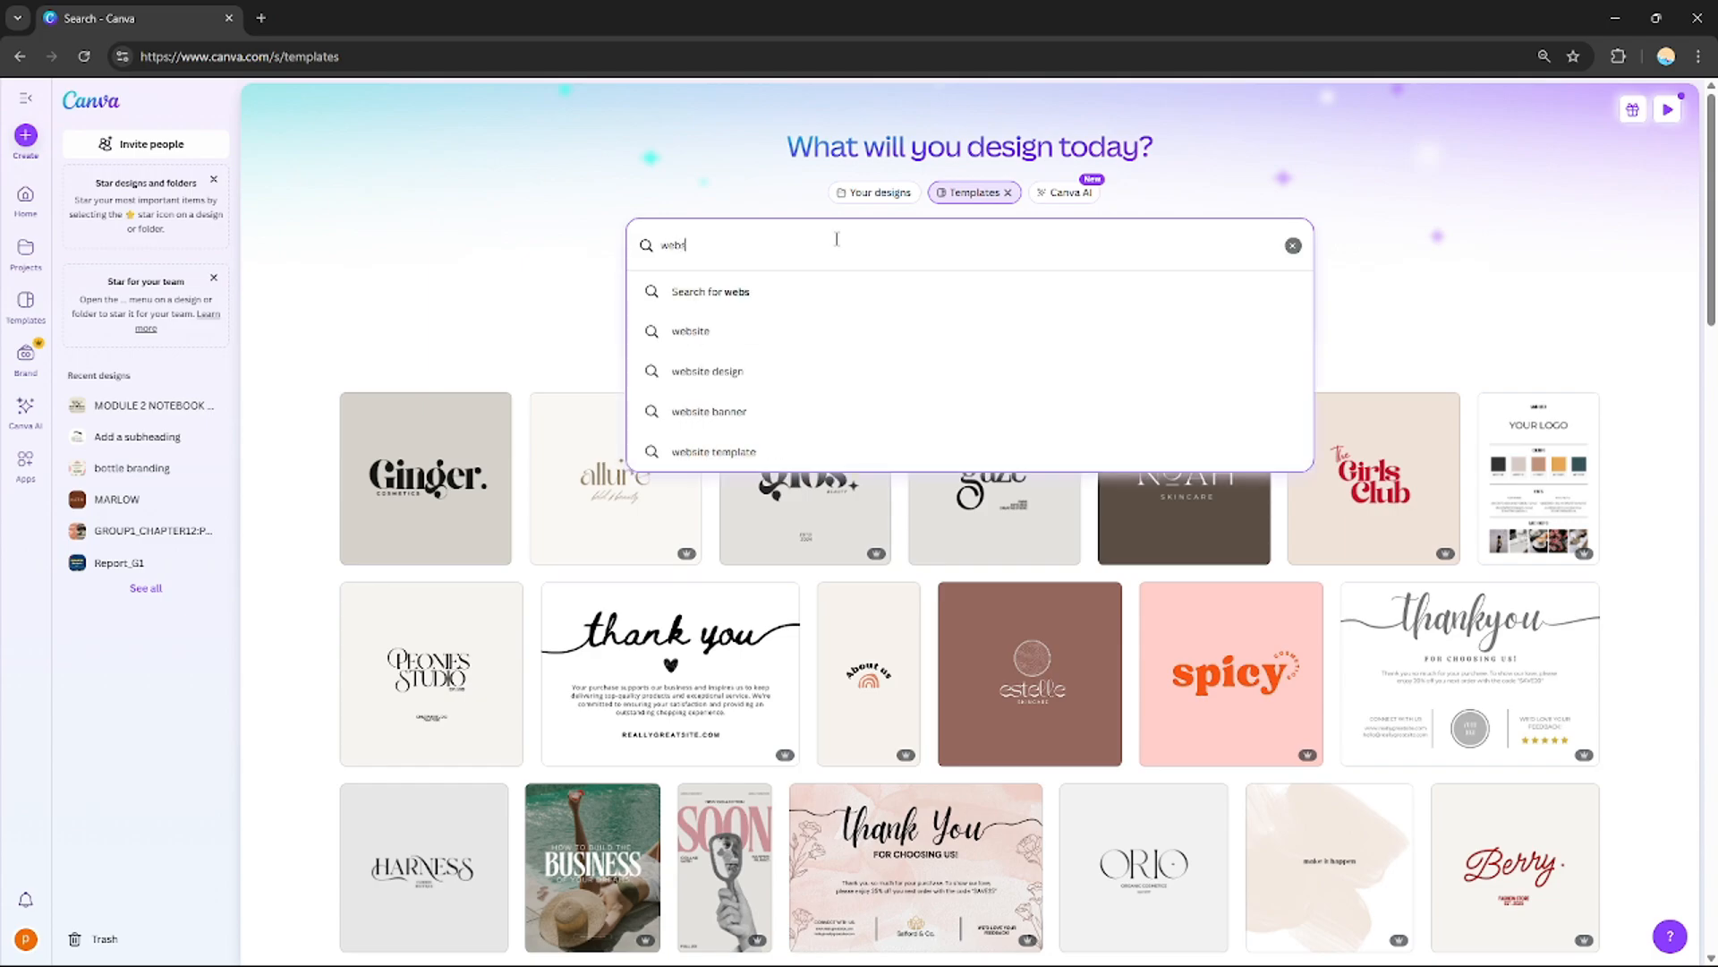
{"action": "type", "text": "ite"}
{"action": "key", "text": "Return"}
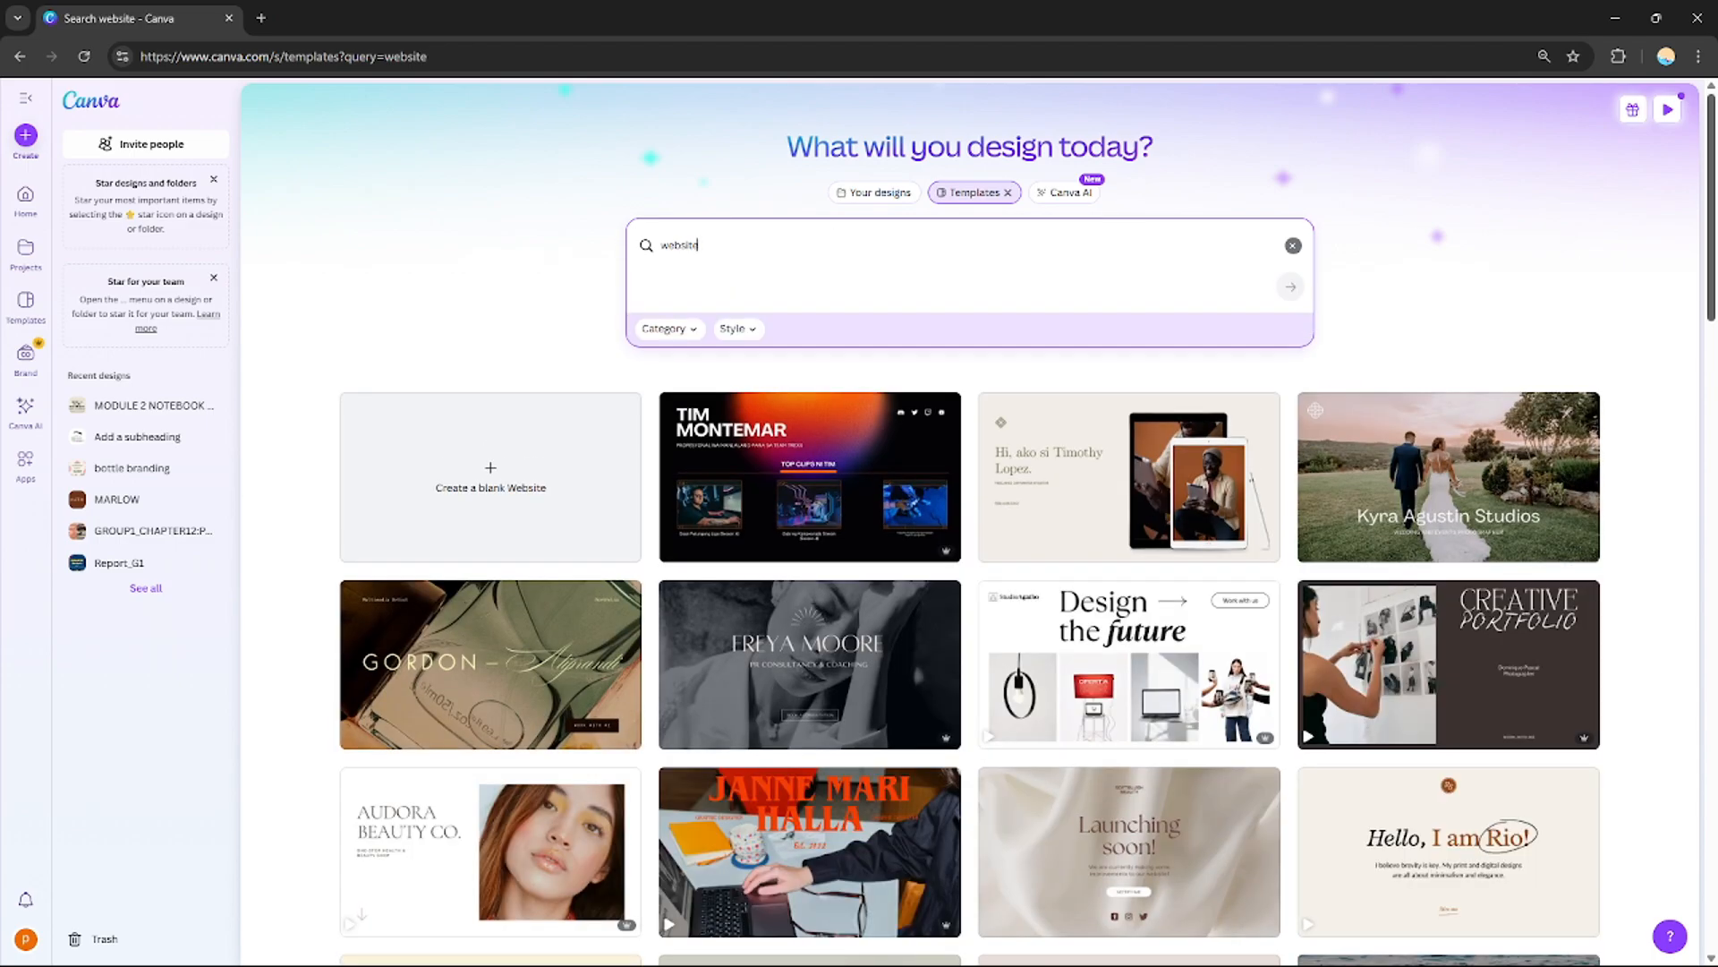
Choose the Brand Agency Portfolio Website in White Black Sleek Monochrome Style template and open it for customizing
{"action": "left_click_drag", "start_coordinate": [1710, 258], "coordinate": [1712, 962]}
{"action": "scroll", "coordinate": [1694, 959], "scroll_direction": "down", "scroll_amount": 1}
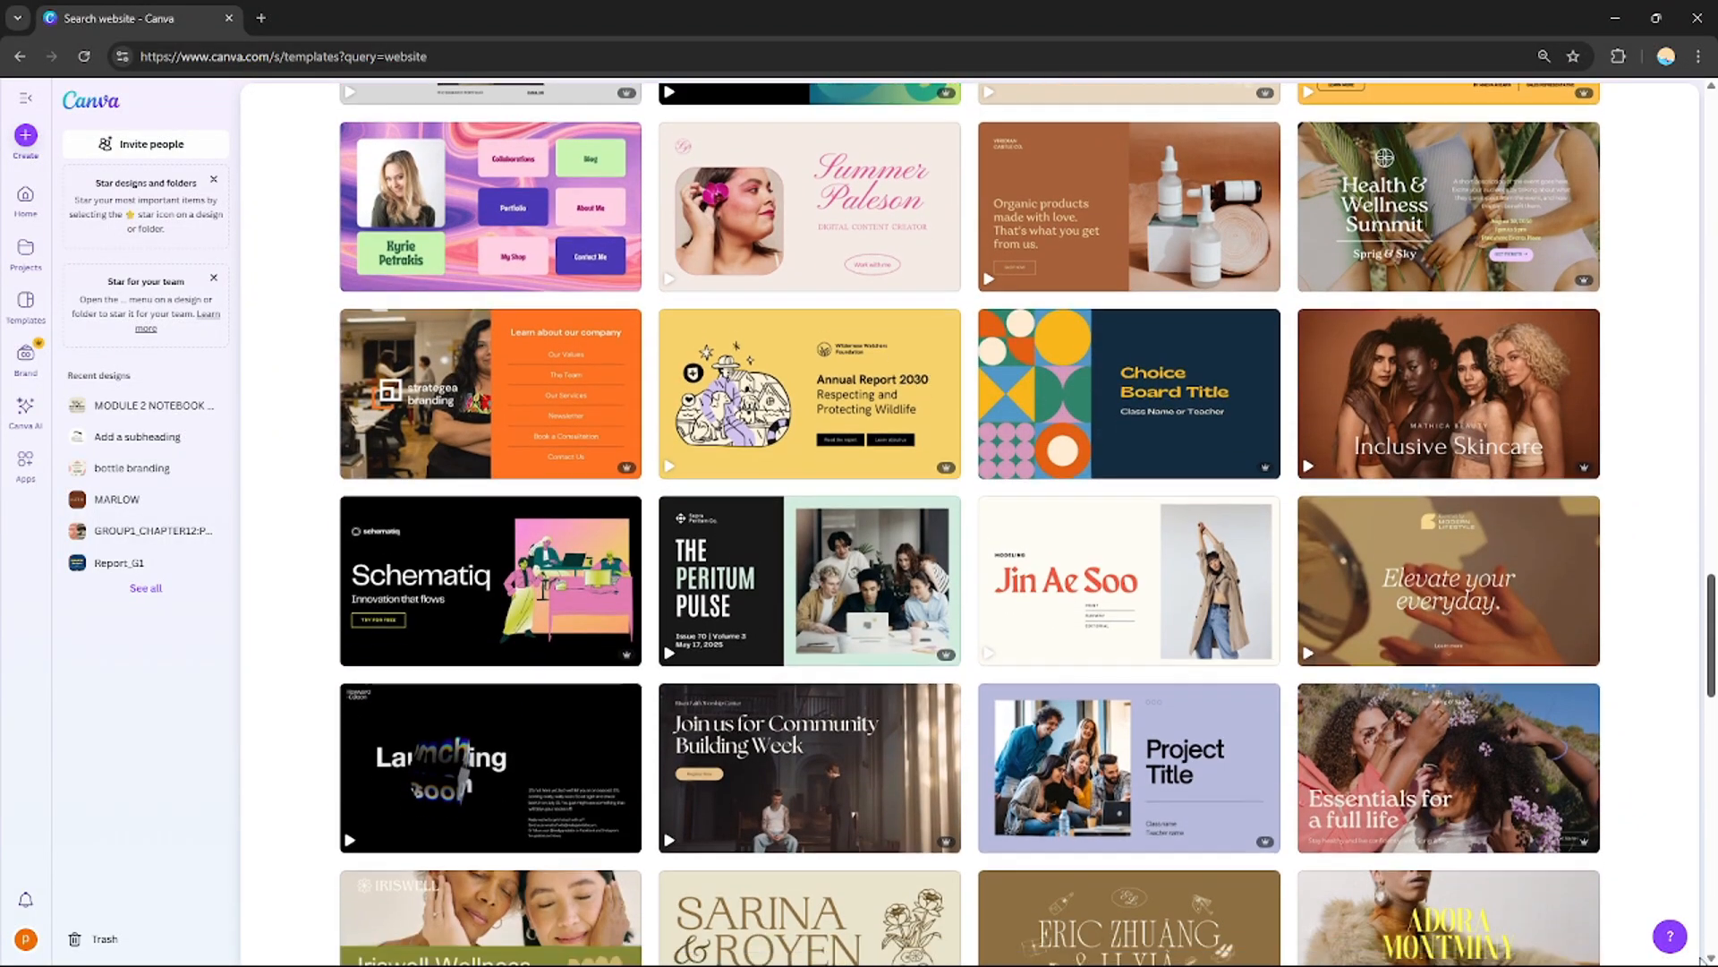
{"action": "left_click_drag", "start_coordinate": [1711, 709], "coordinate": [1711, 99]}
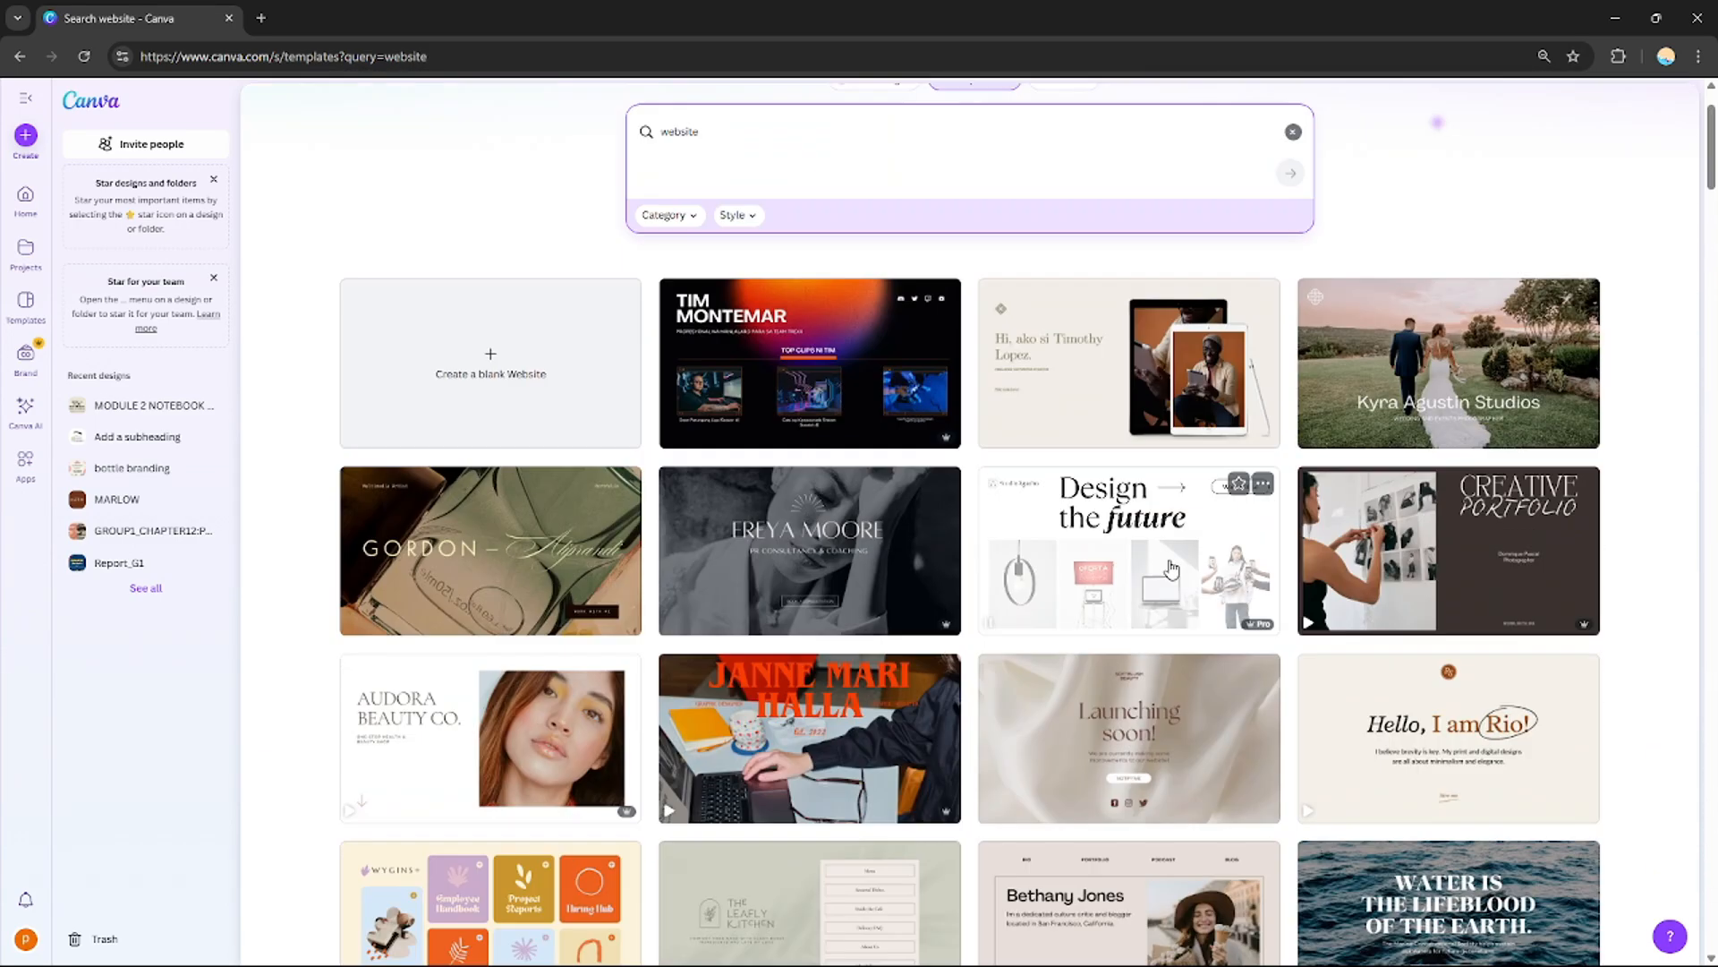
{"action": "left_click", "coordinate": [1009, 569]}
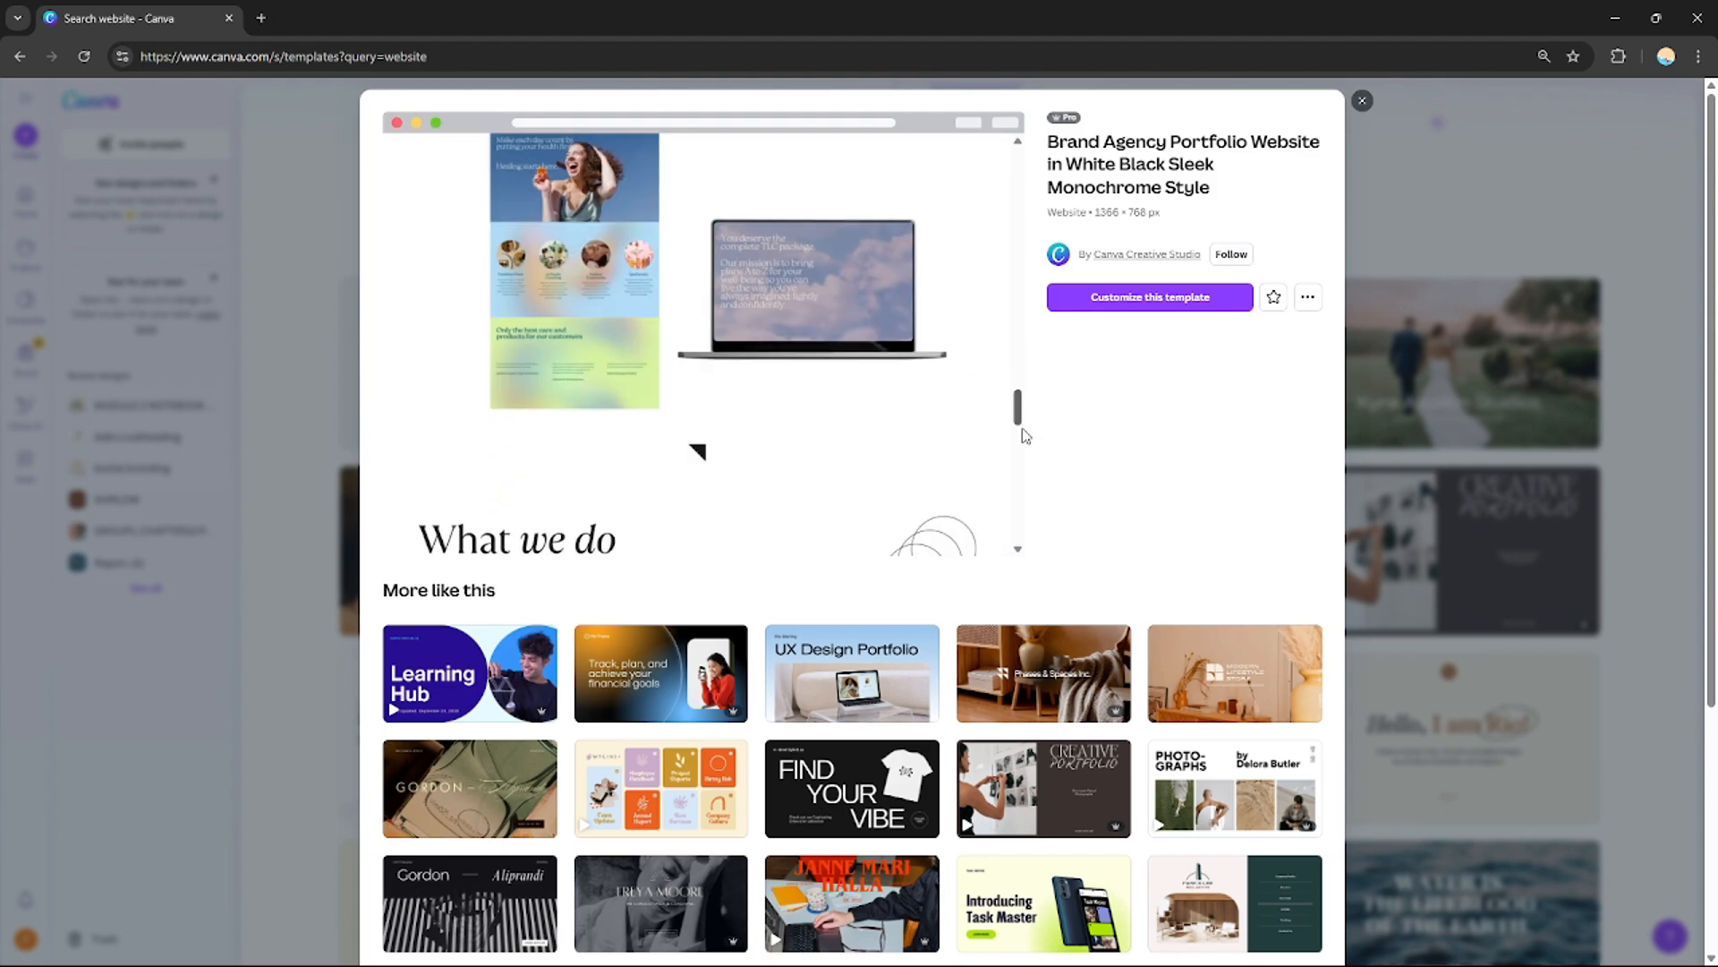
{"action": "left_click_drag", "start_coordinate": [1023, 445], "coordinate": [1021, 506]}
{"action": "left_click", "coordinate": [1151, 297]}
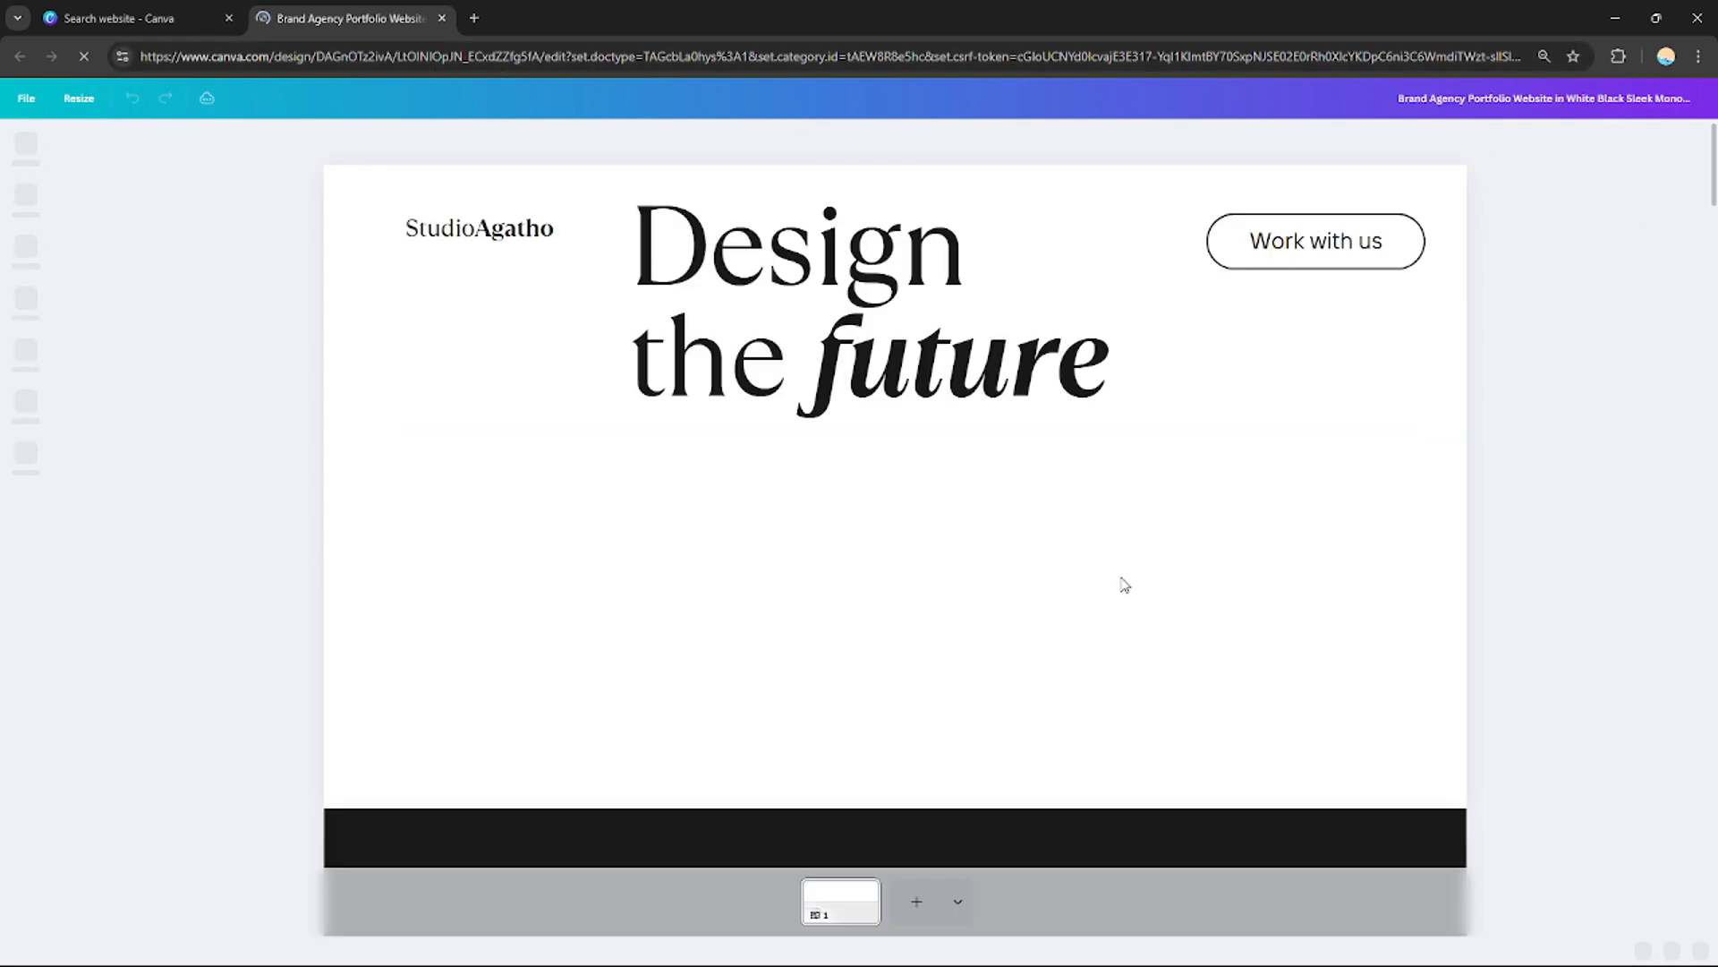
Delete the "Work with us" button and the arrow beside the "Design the future" headline
{"action": "left_click", "coordinate": [1295, 263]}
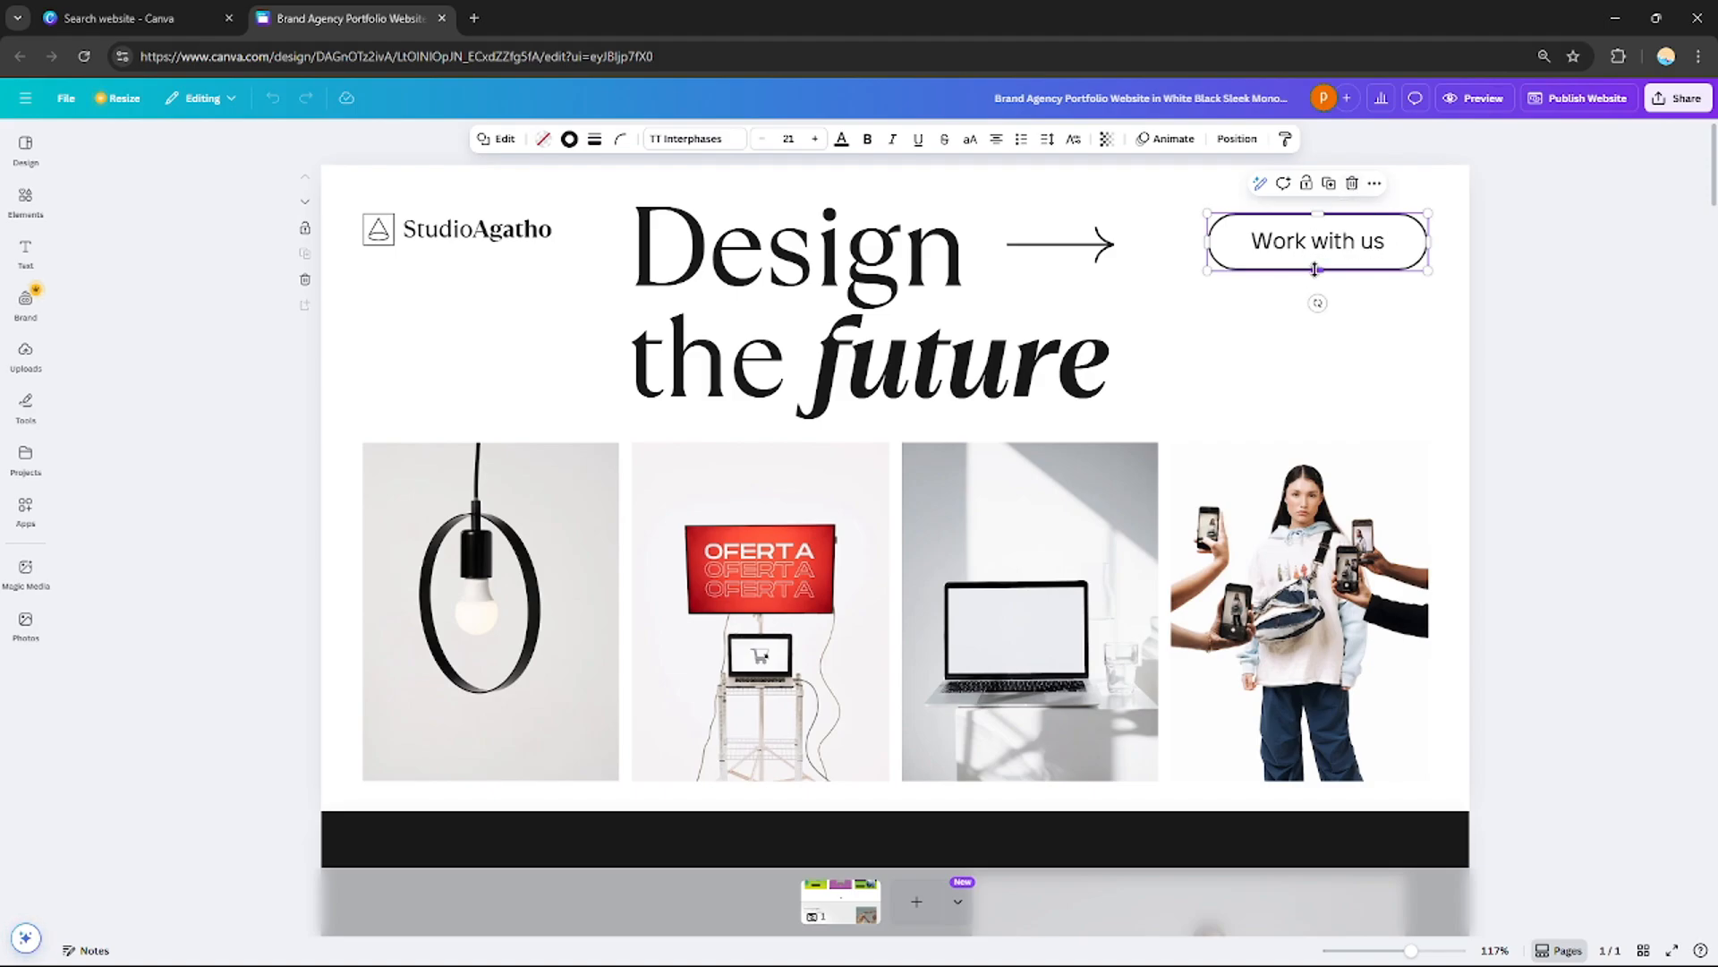
{"action": "left_click", "coordinate": [1351, 183]}
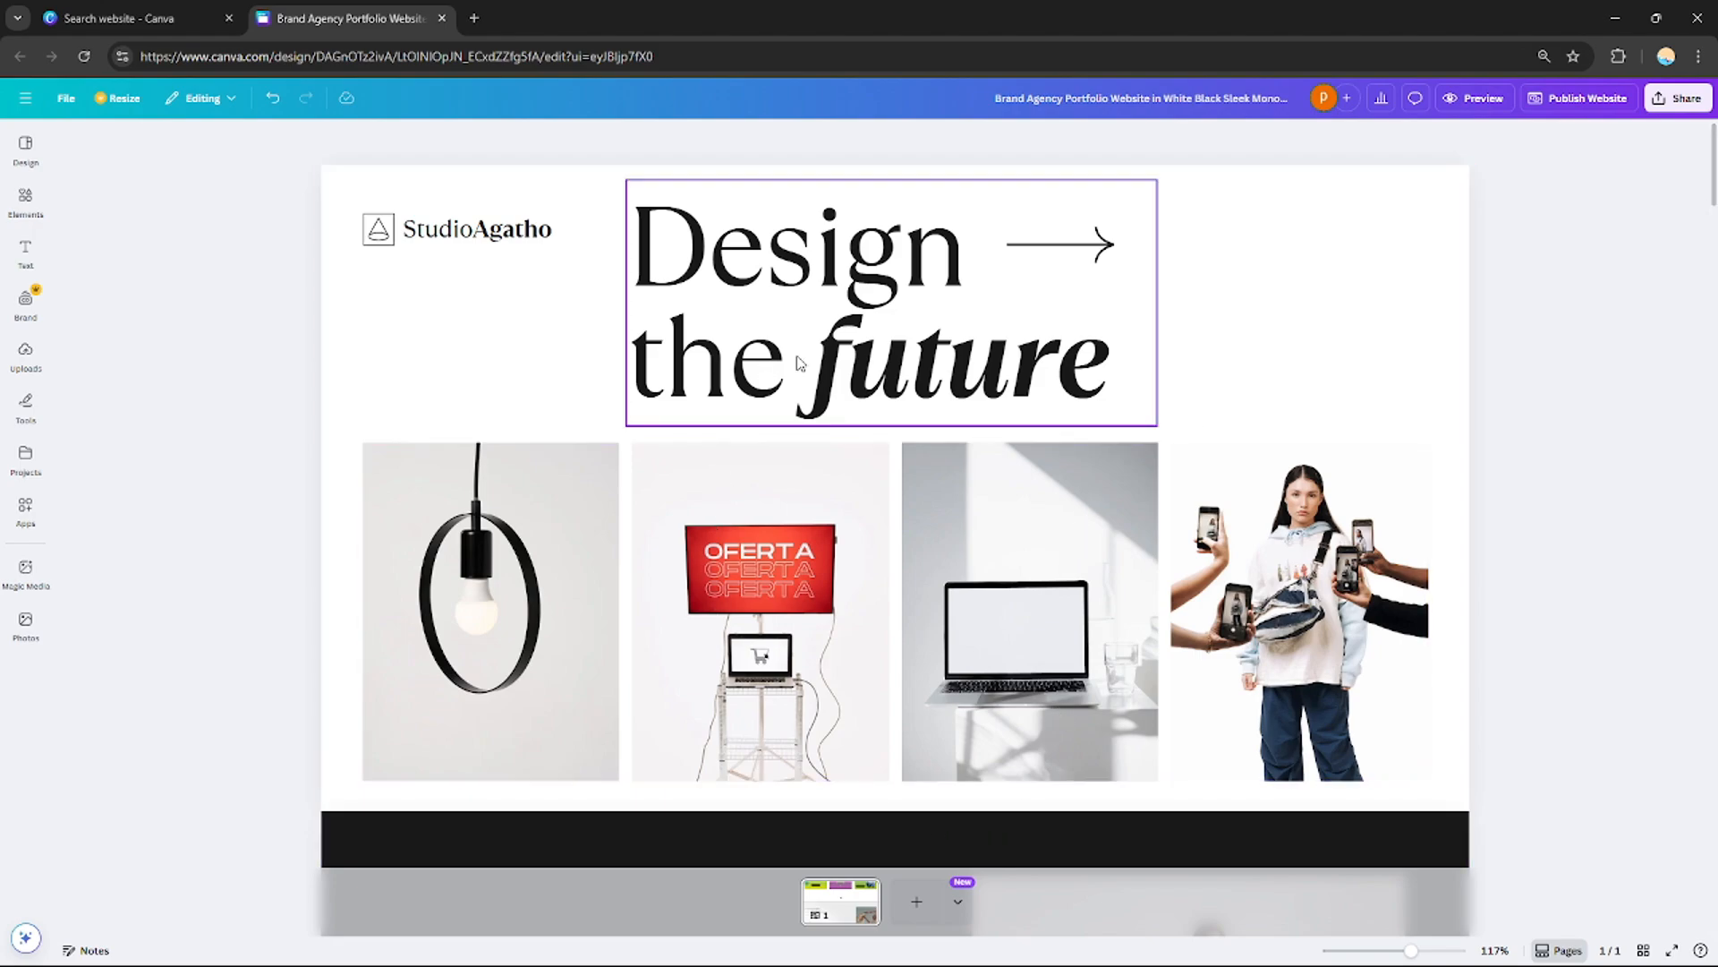
{"action": "left_click", "coordinate": [843, 350]}
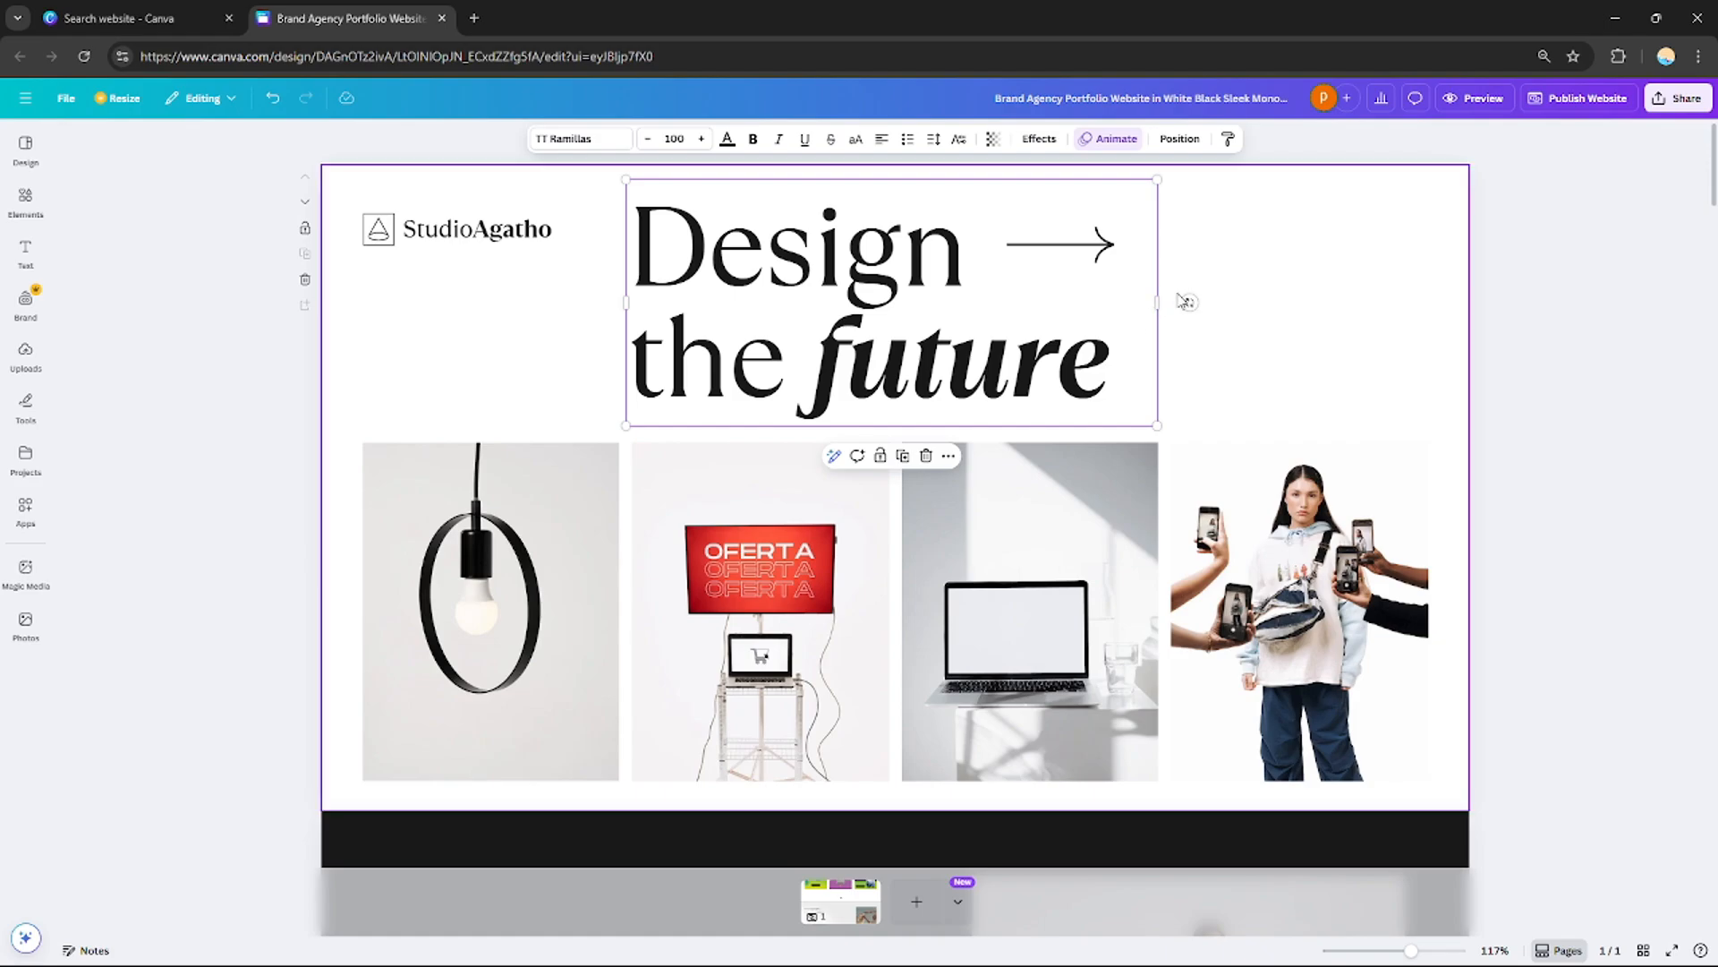
{"action": "left_click", "coordinate": [1100, 244]}
{"action": "left_click", "coordinate": [1090, 192]}
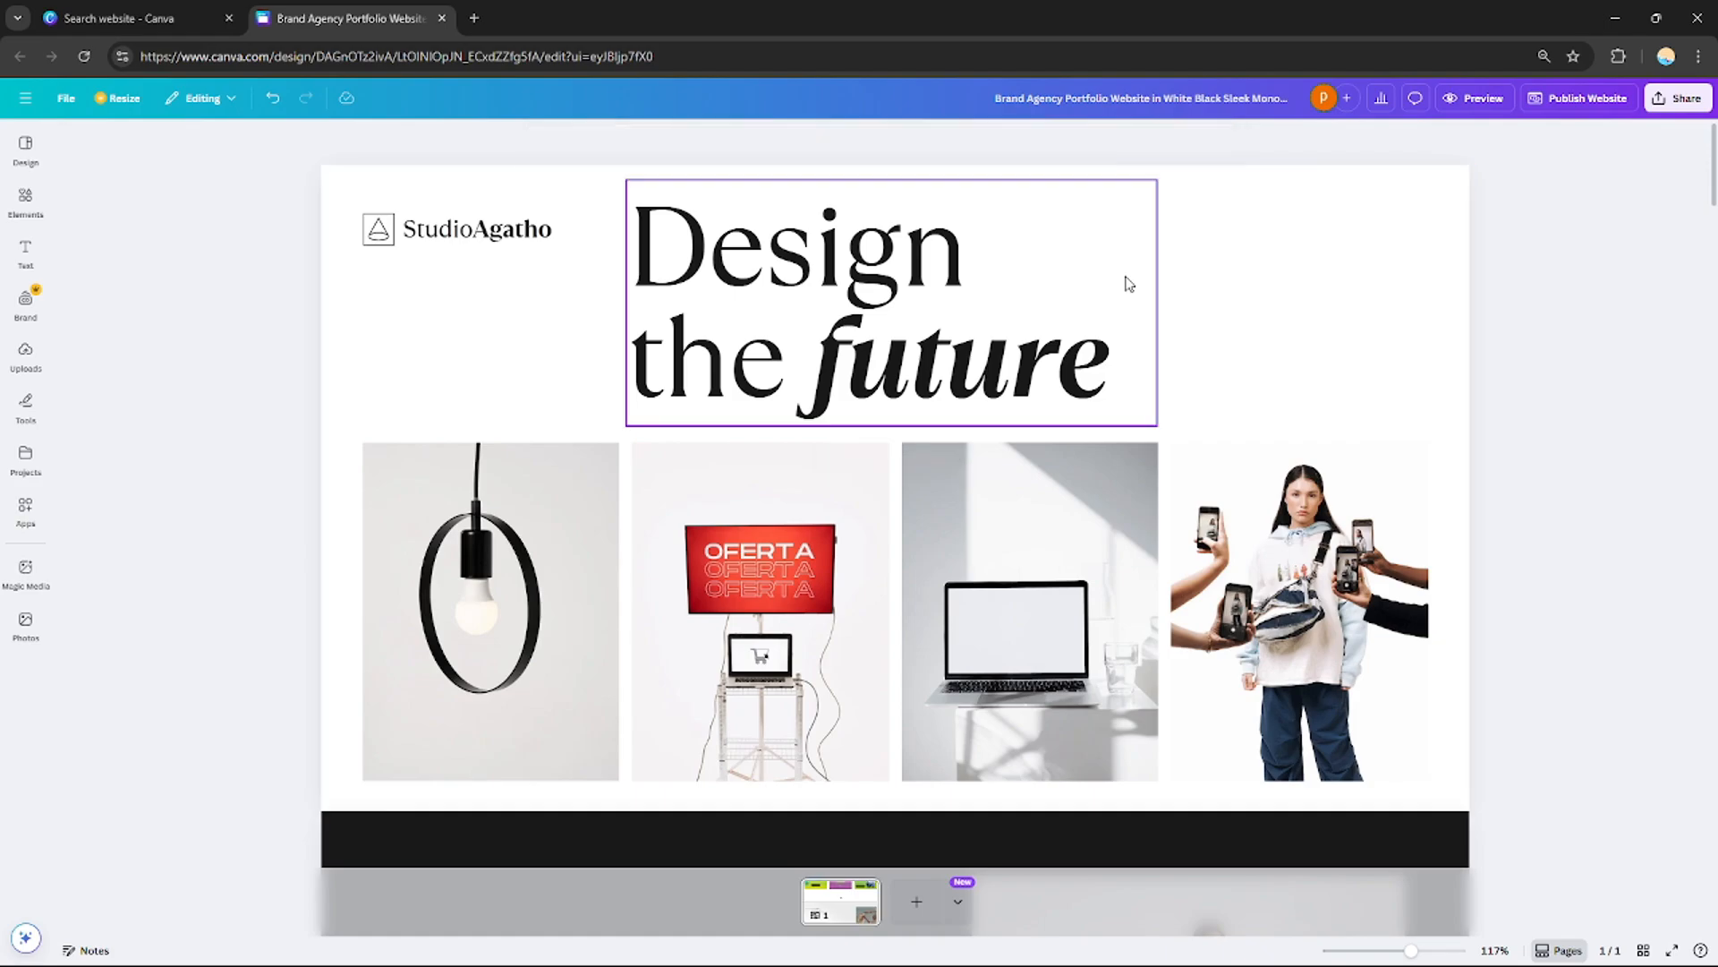
Put the "Design the future" headline on a single line in a wider text box and centre it above the photos
{"action": "left_click", "coordinate": [1155, 319]}
{"action": "left_click_drag", "start_coordinate": [1161, 305], "coordinate": [1663, 309]}
{"action": "left_click", "coordinate": [633, 375]}
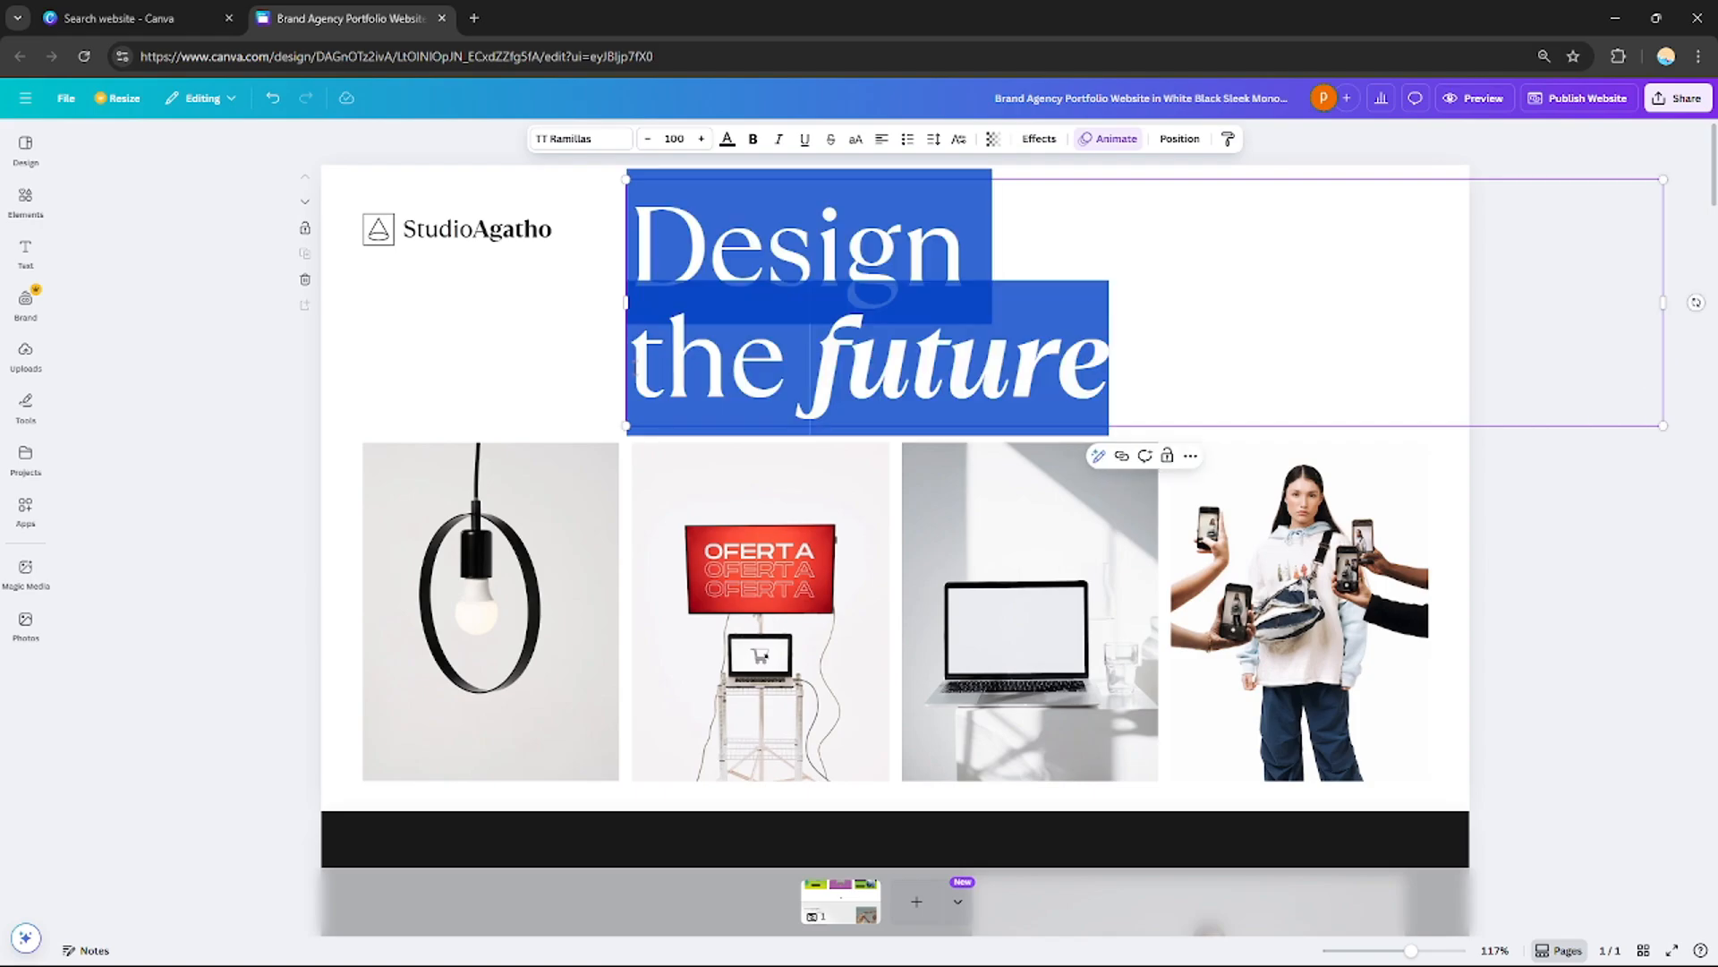
{"action": "left_click", "coordinate": [635, 369]}
{"action": "key", "text": "BackSpace"}
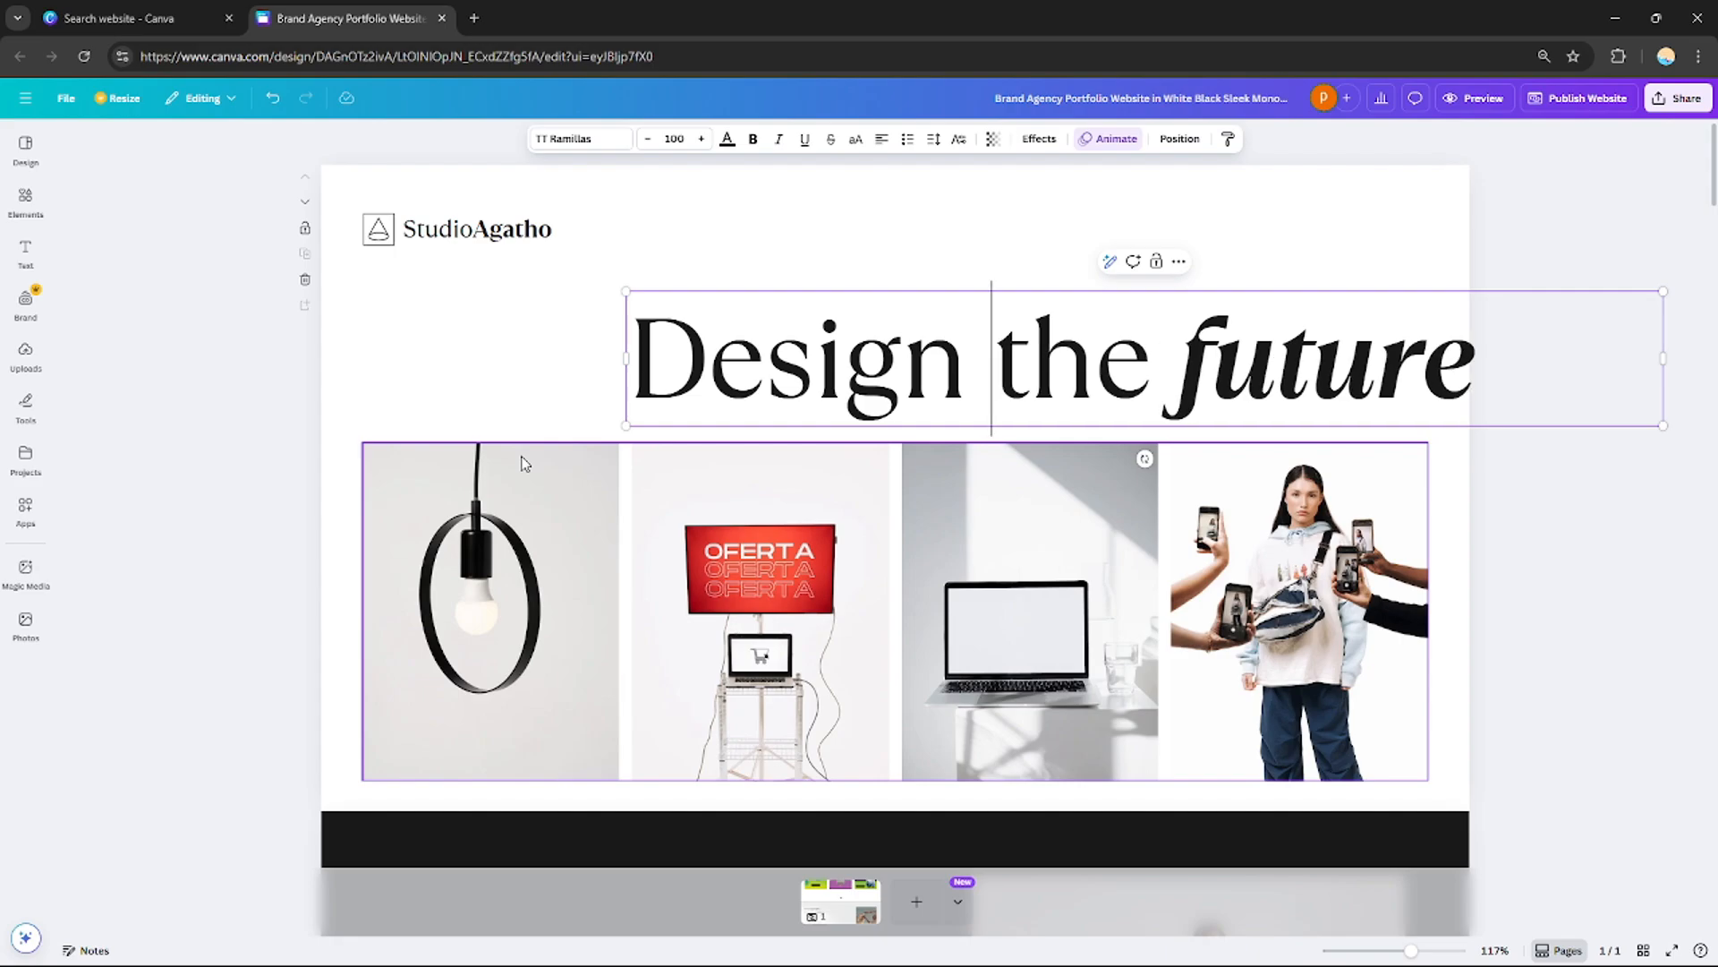
{"action": "left_click_drag", "start_coordinate": [924, 350], "coordinate": [777, 351]}
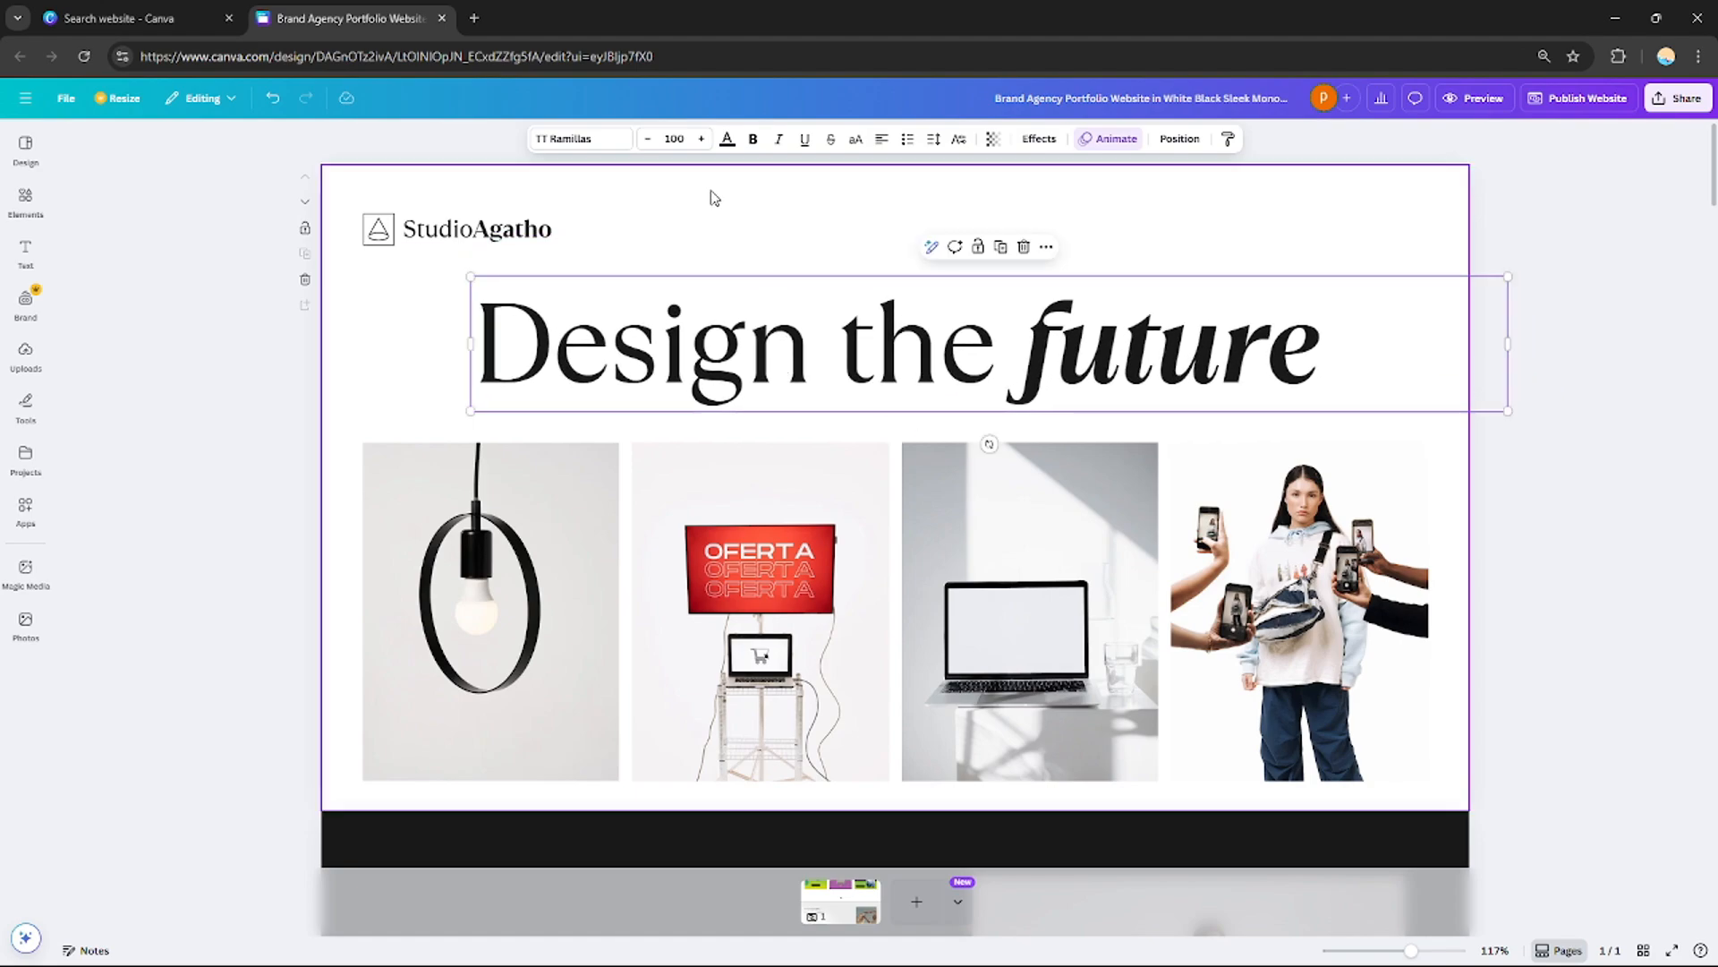
{"action": "left_click", "coordinate": [720, 220]}
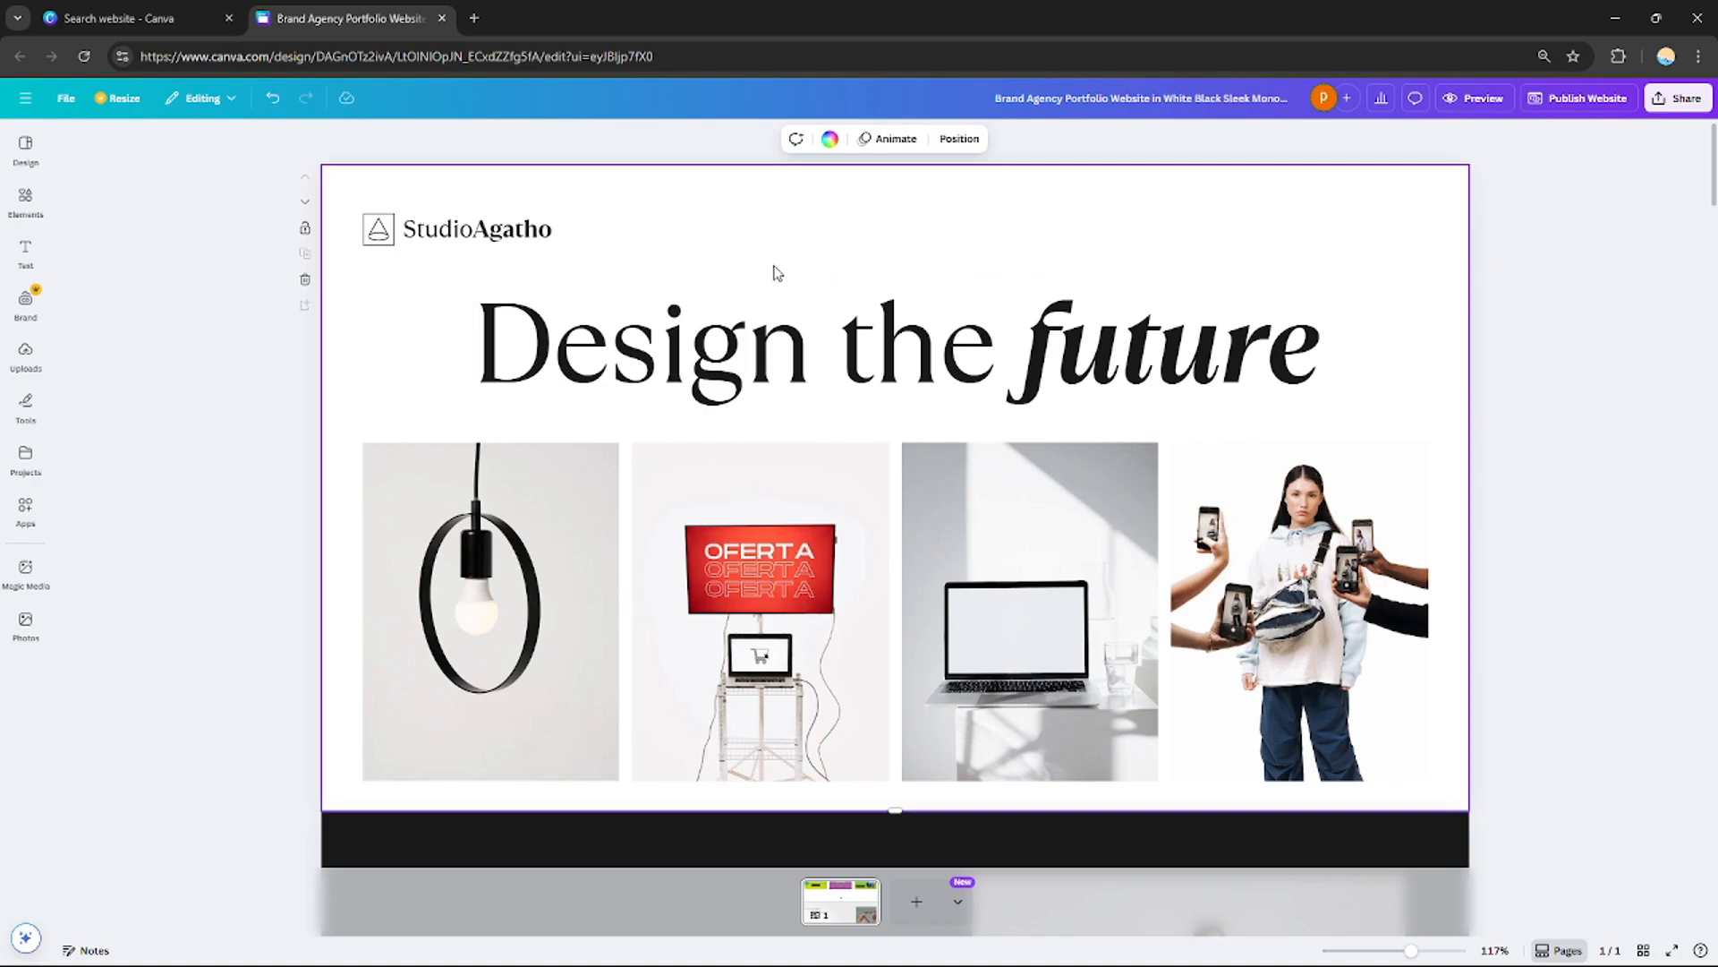
{"action": "left_click", "coordinate": [25, 199]}
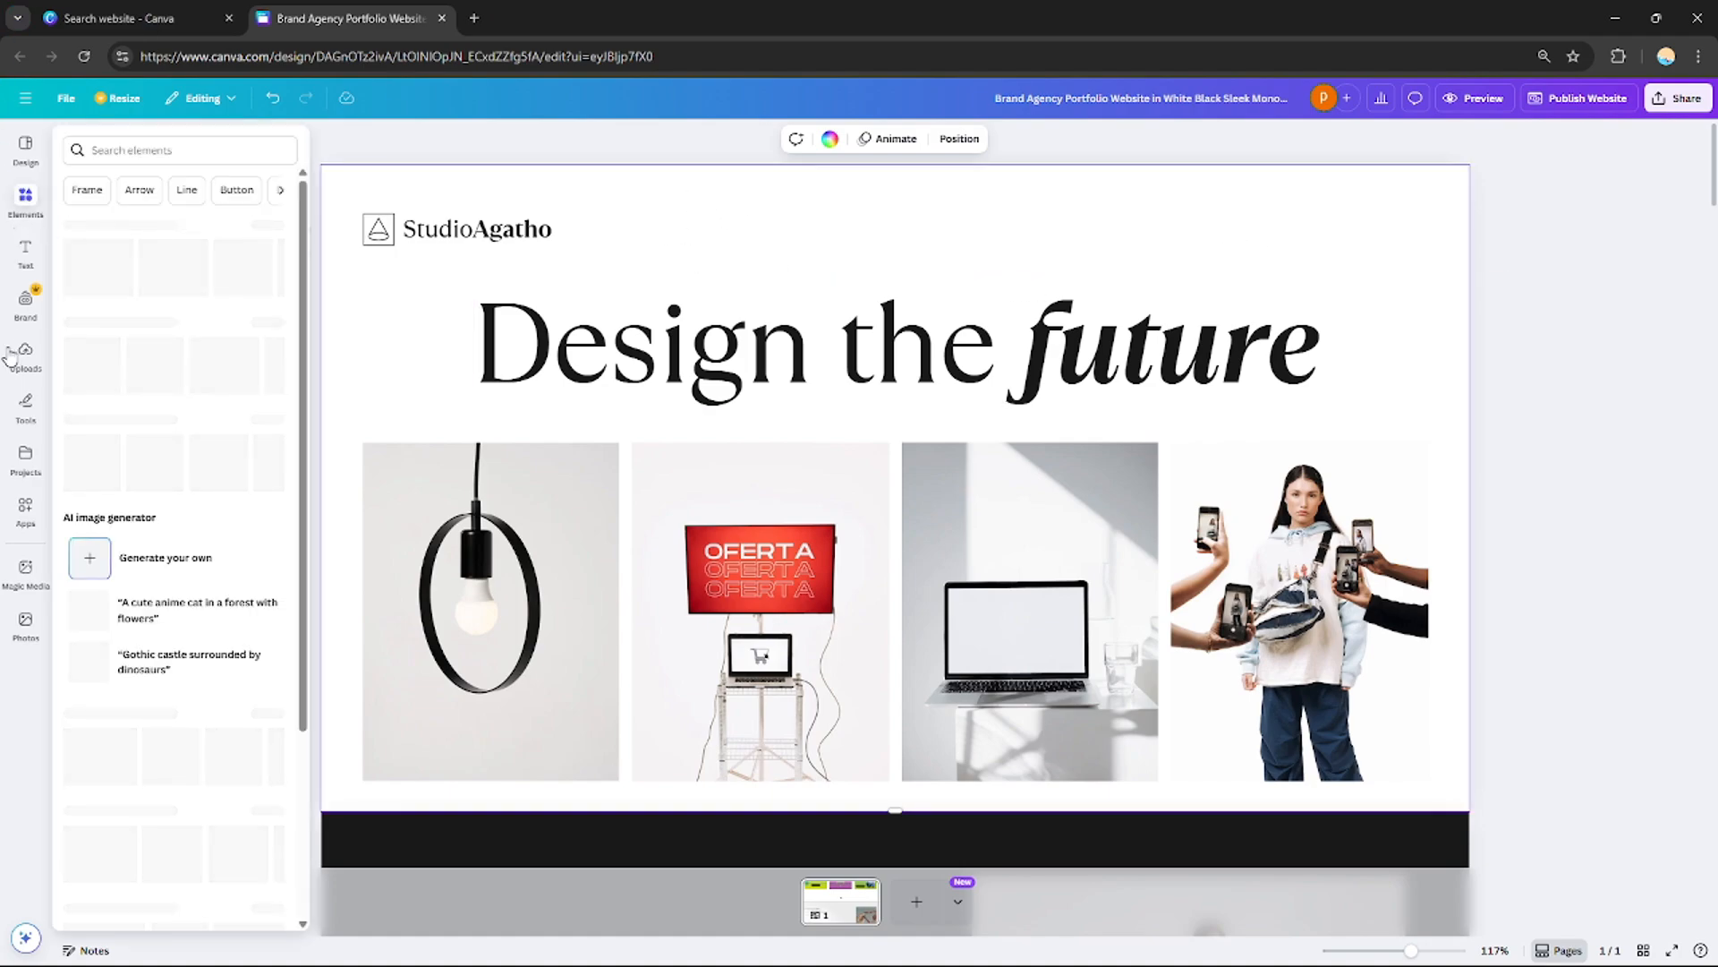
{"action": "left_click", "coordinate": [26, 252]}
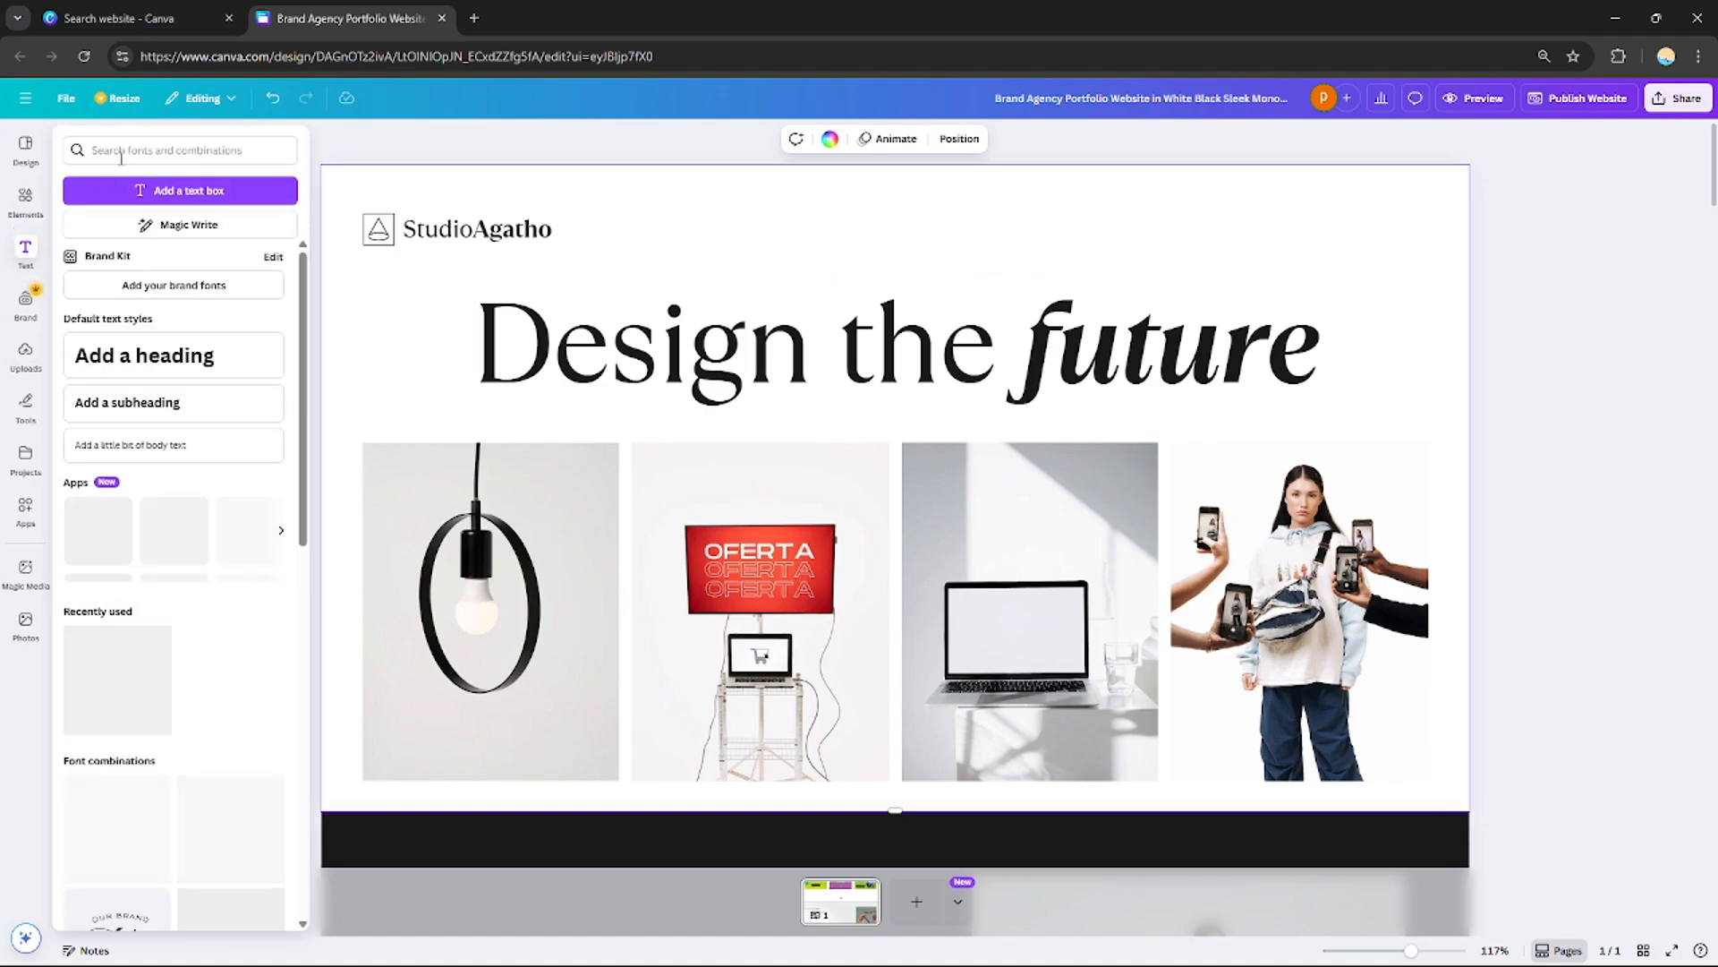
{"action": "left_click", "coordinate": [25, 300]}
{"action": "left_click", "coordinate": [19, 262]}
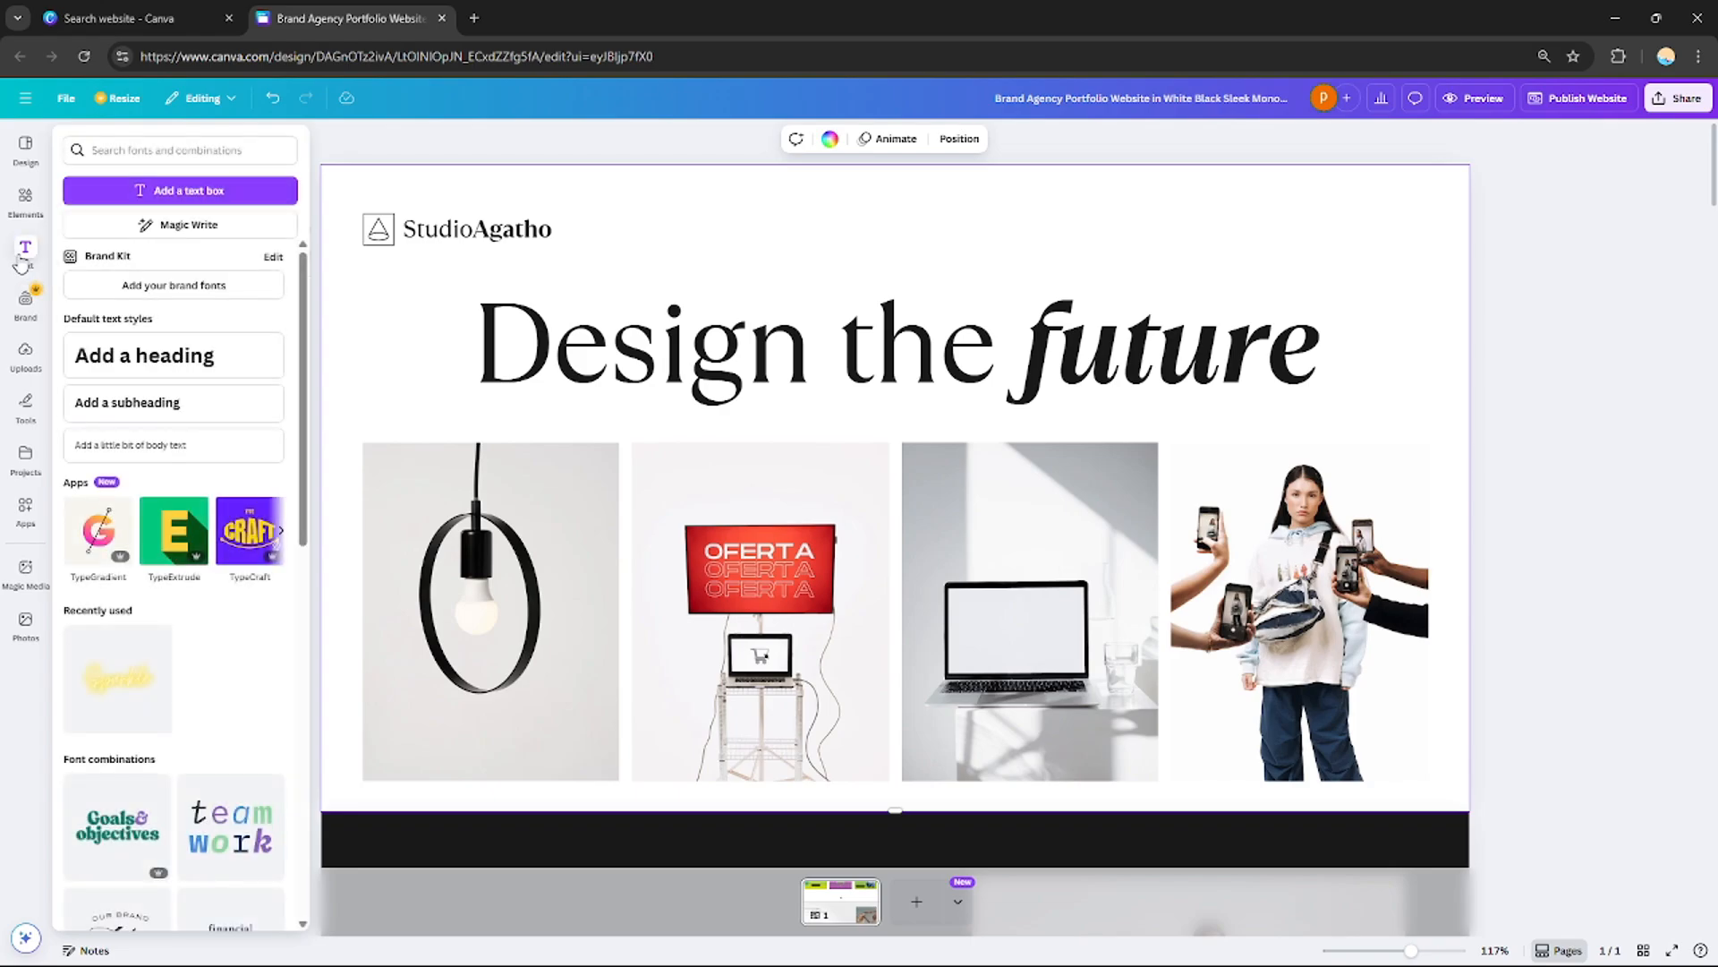
Add a pill-shaped button and shape it into a long, thin dark bar level with the StudioAgatho logo
{"action": "left_click", "coordinate": [25, 199]}
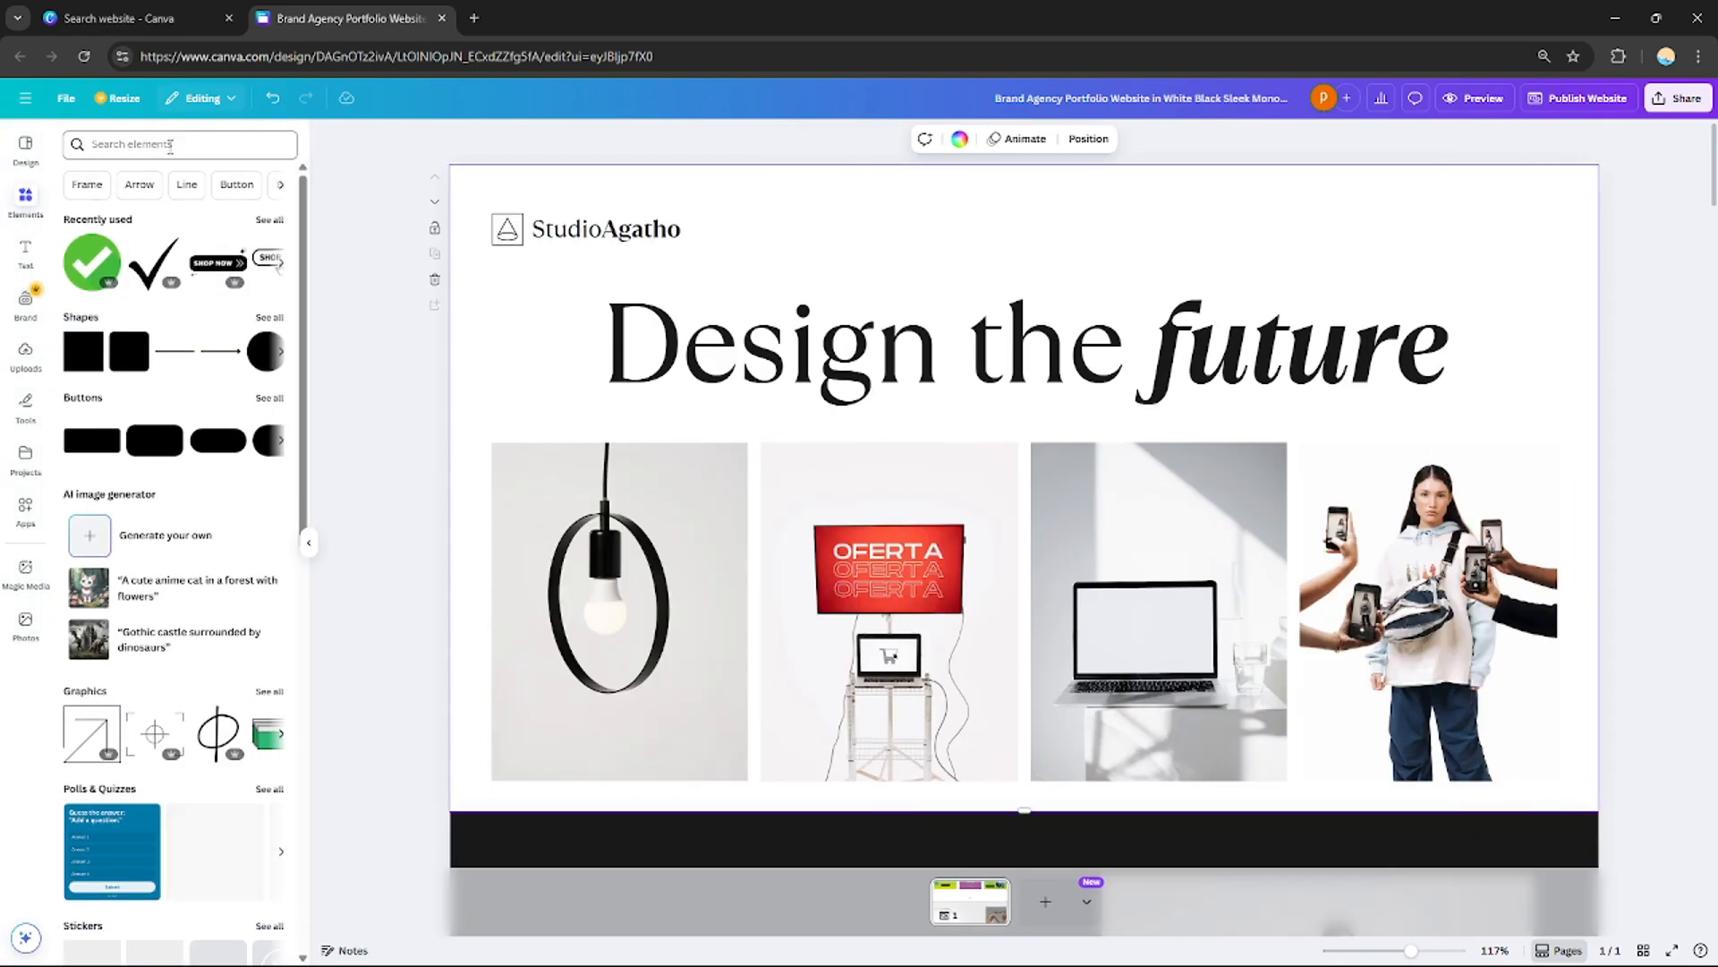
{"action": "left_click", "coordinate": [170, 146]}
{"action": "left_click", "coordinate": [32, 206]}
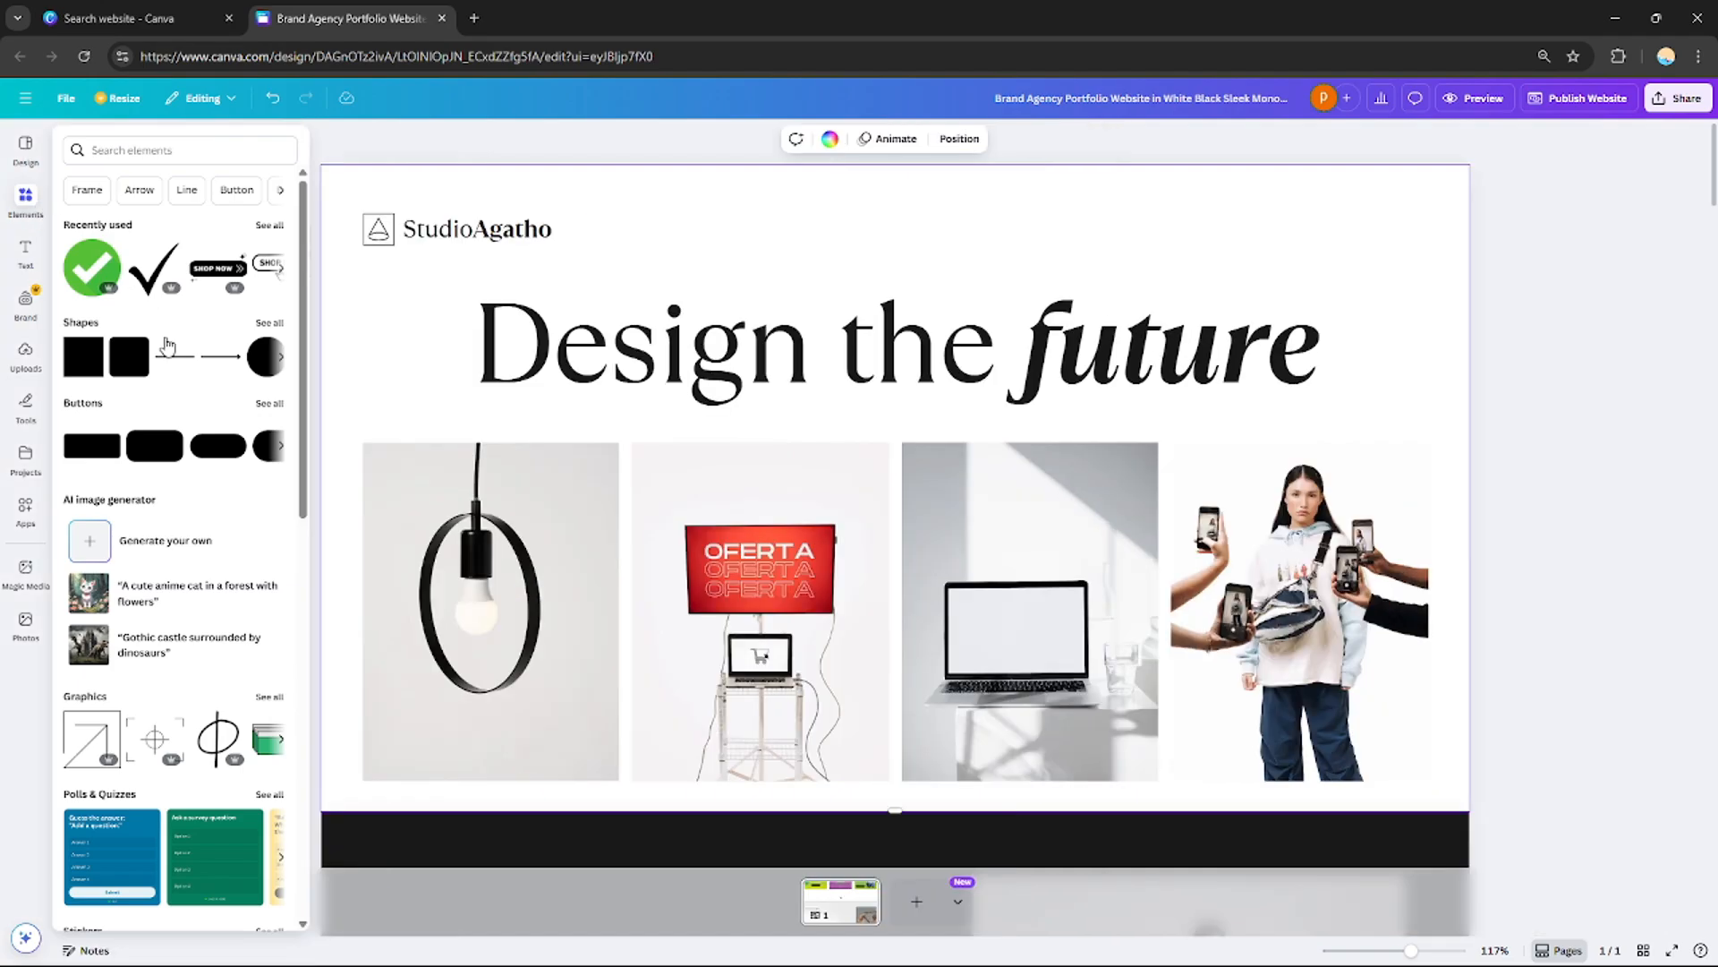
{"action": "left_click", "coordinate": [214, 448]}
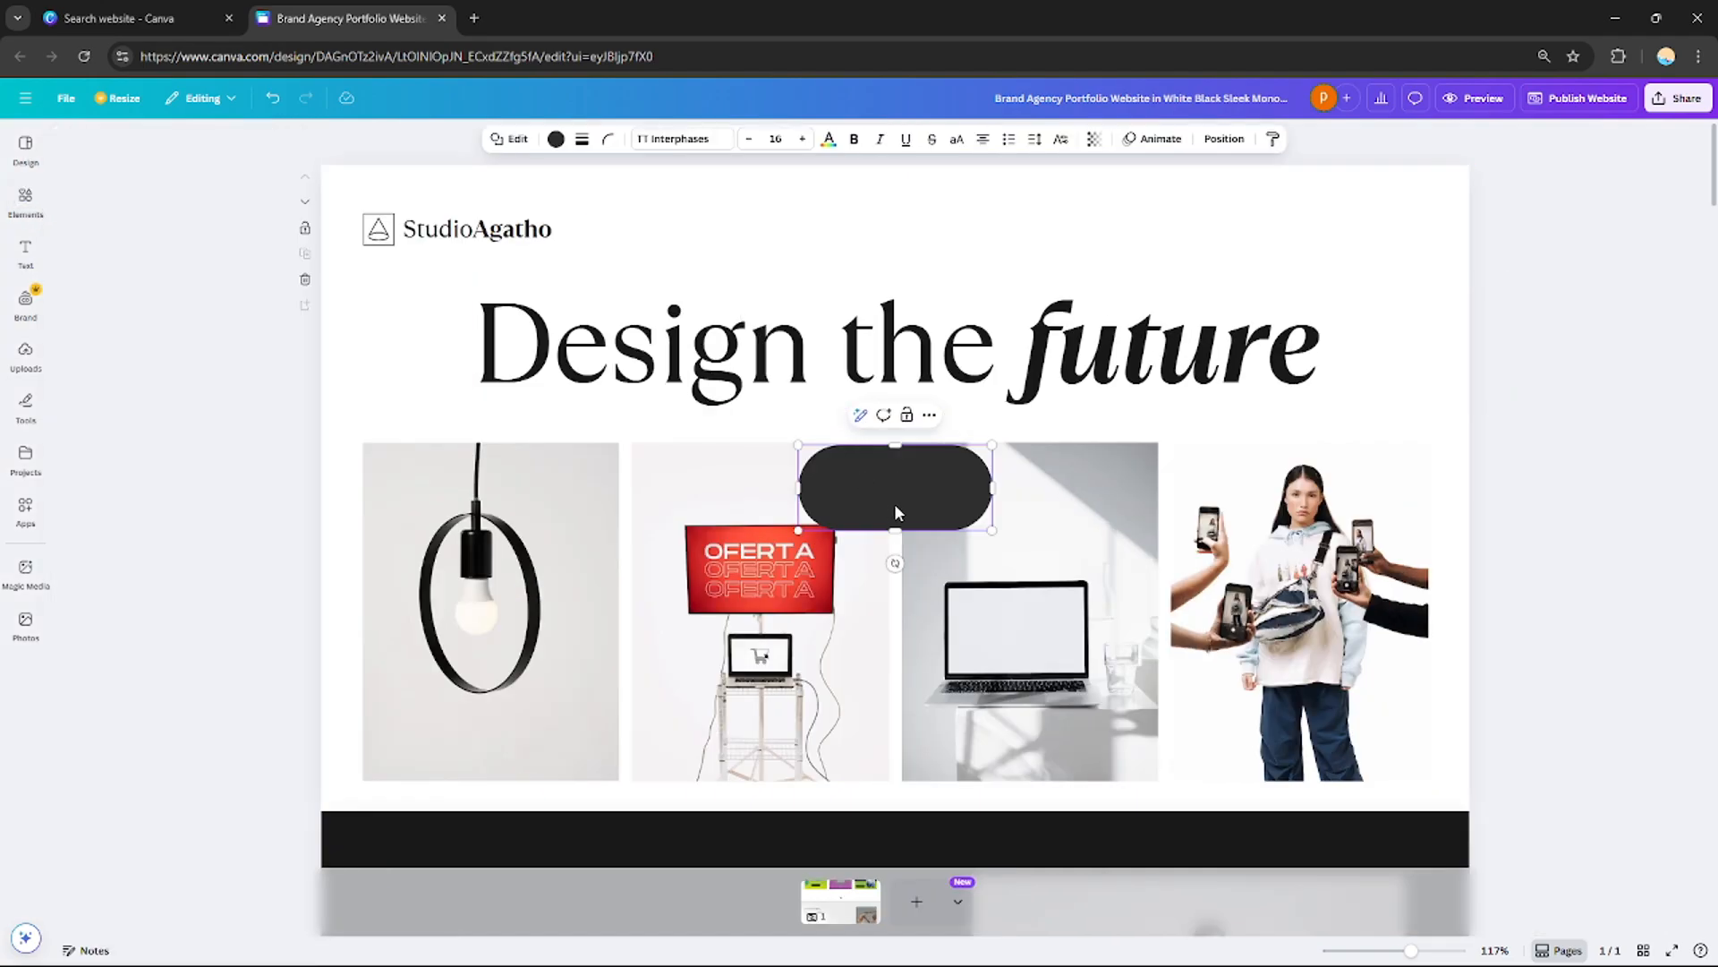
{"action": "left_click_drag", "start_coordinate": [897, 512], "coordinate": [1210, 229]}
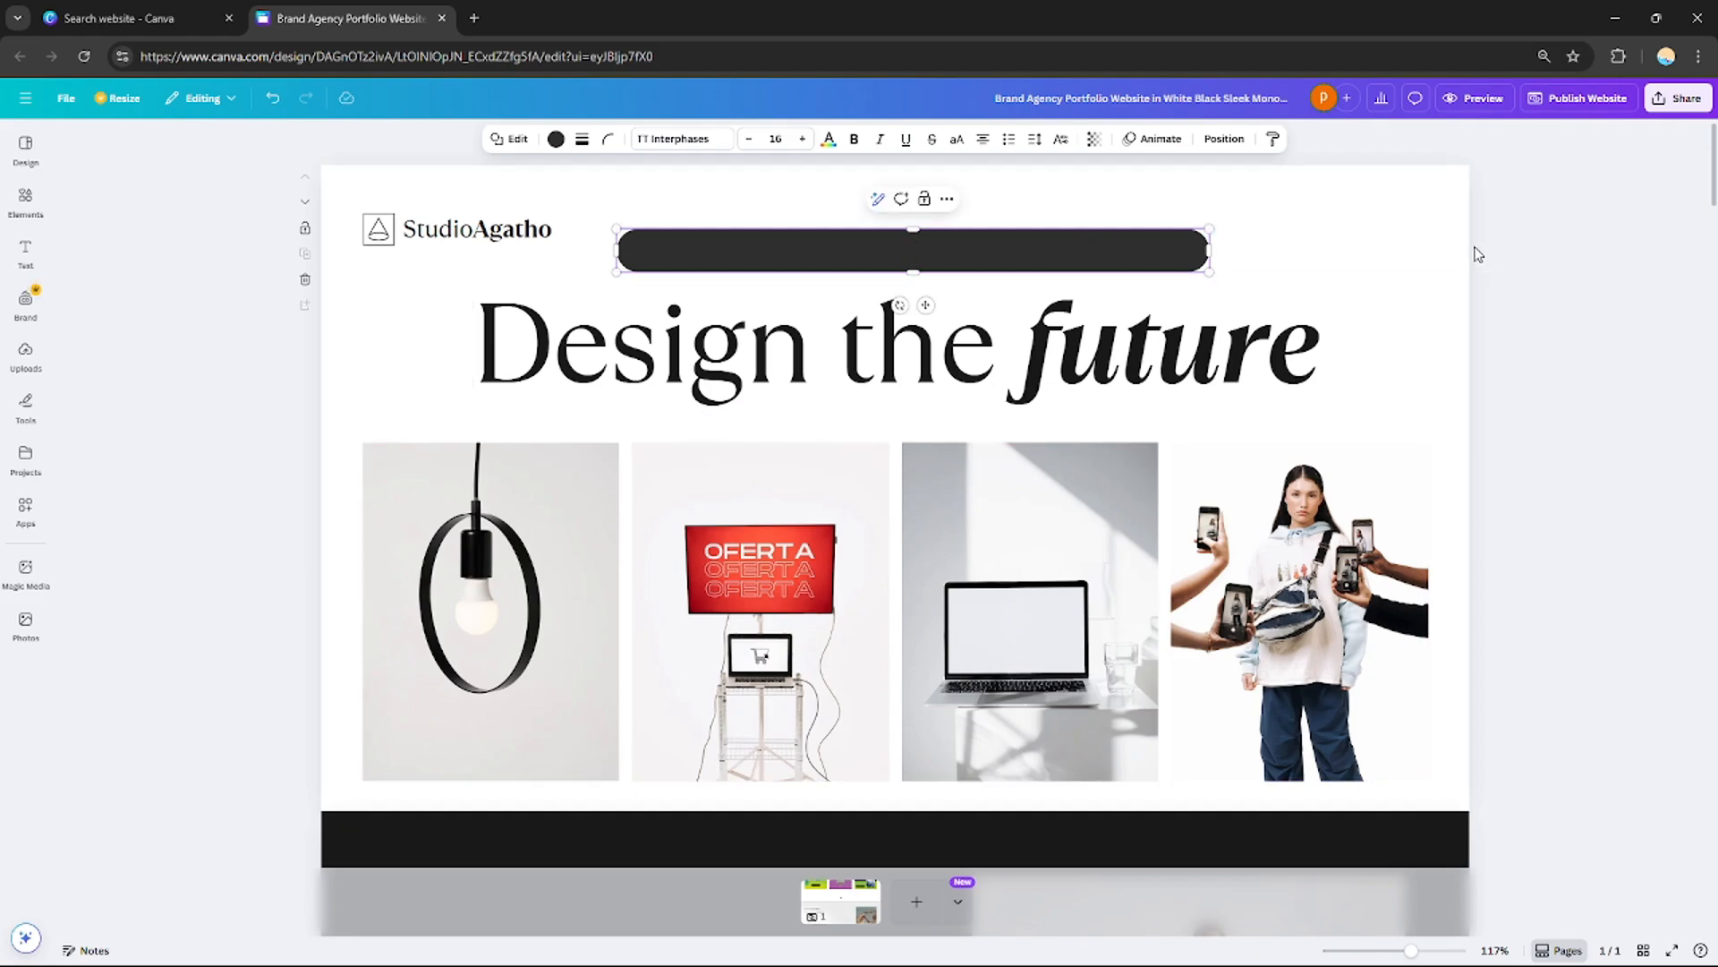
{"action": "left_click", "coordinate": [1352, 255]}
{"action": "left_click", "coordinate": [1149, 257]}
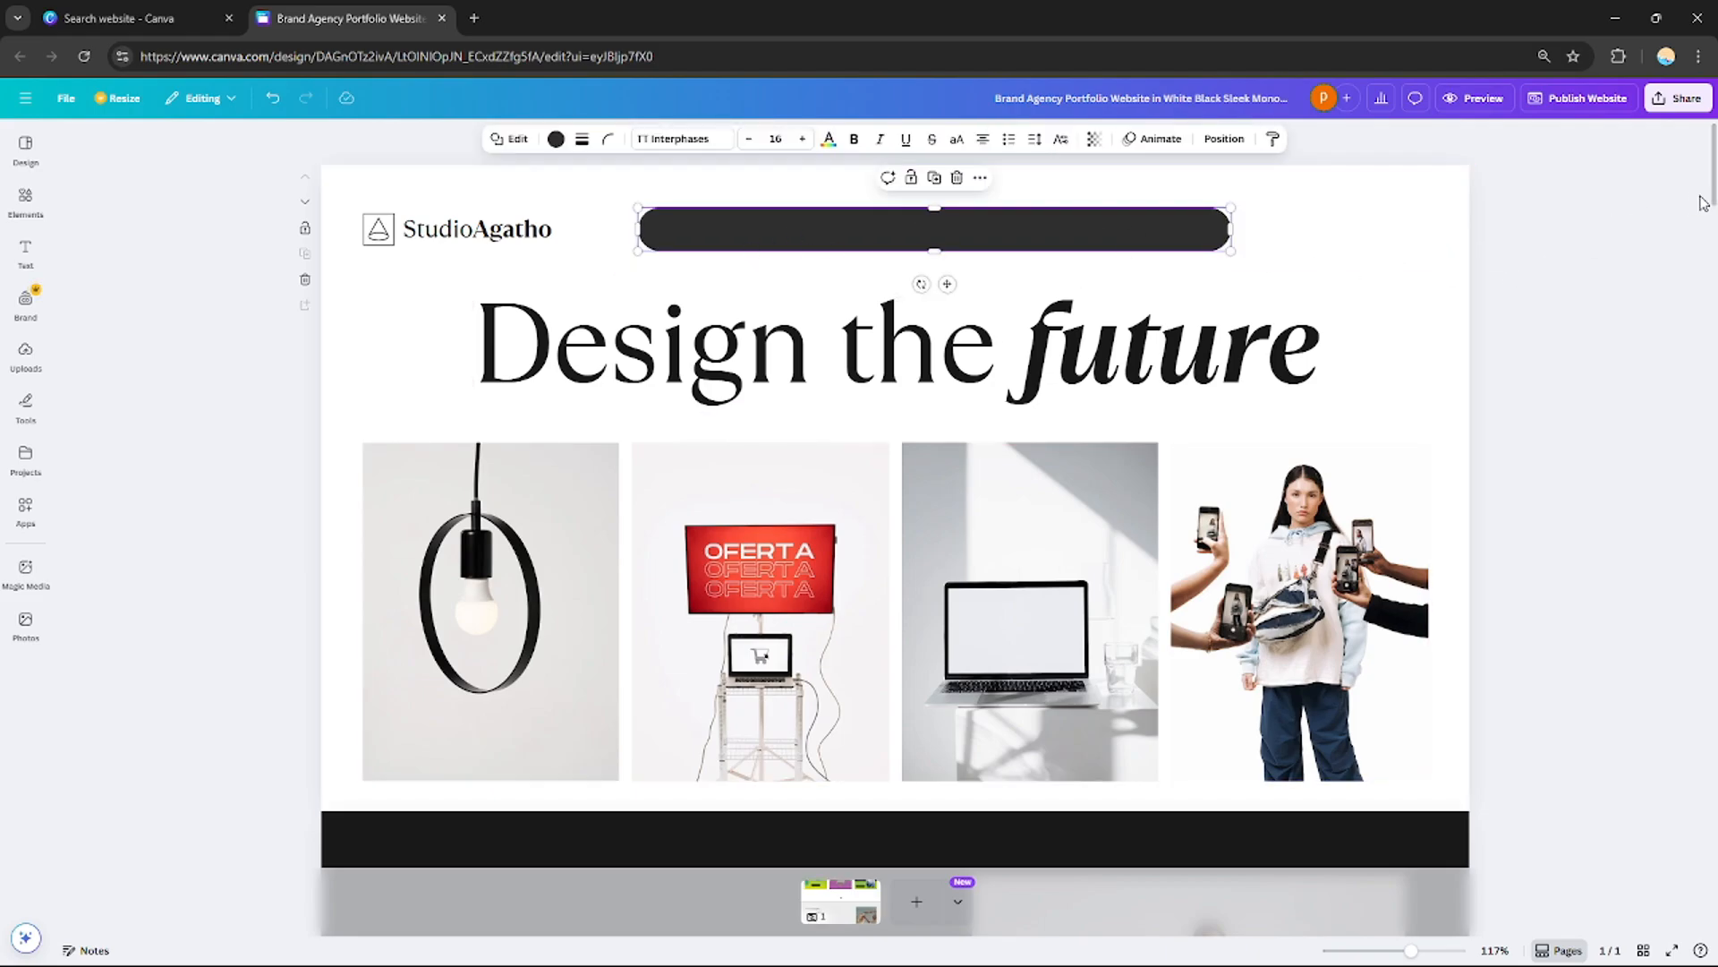
Widen the dark bar beside the logo toward the page's right edge and adjust its position
{"action": "scroll", "coordinate": [790, 230], "scroll_direction": "down", "scroll_amount": 2}
{"action": "scroll", "coordinate": [1694, 134], "scroll_direction": "down", "scroll_amount": 15}
{"action": "scroll", "coordinate": [1695, 135], "scroll_direction": "up", "scroll_amount": 18}
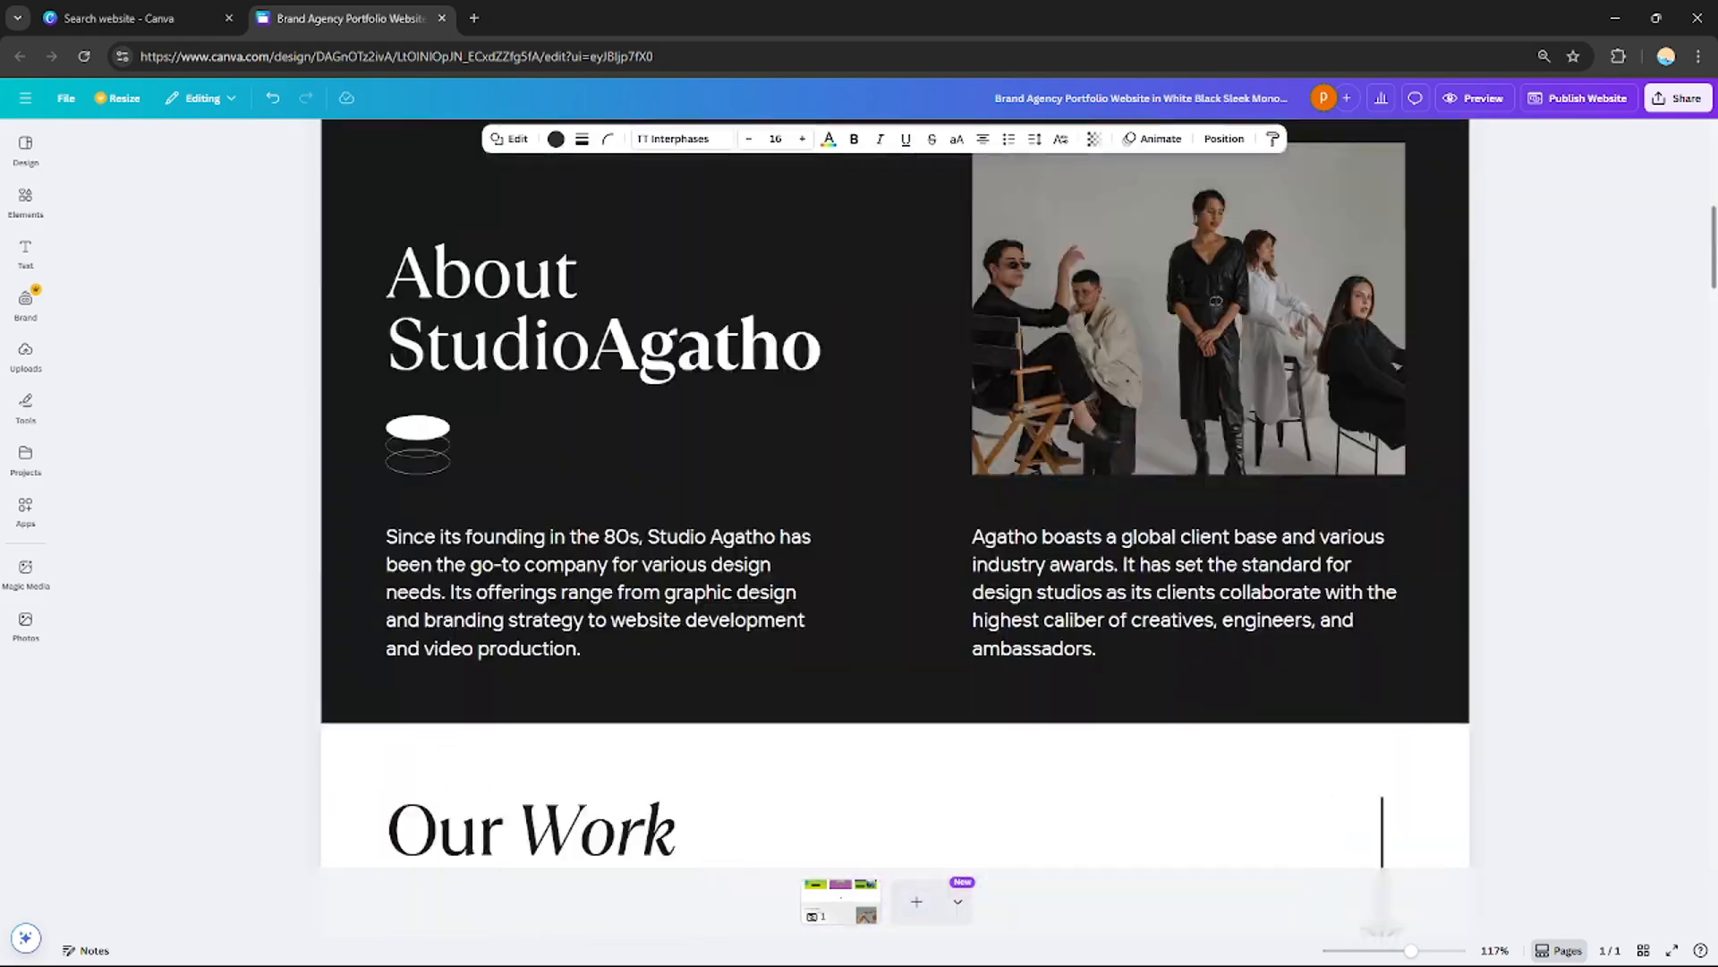
{"action": "left_click_drag", "start_coordinate": [874, 231], "coordinate": [888, 229]}
{"action": "left_click_drag", "start_coordinate": [1308, 228], "coordinate": [1390, 229]}
{"action": "left_click_drag", "start_coordinate": [889, 235], "coordinate": [878, 230]}
Add a subheading text box reading "Home"
{"action": "left_click", "coordinate": [25, 252]}
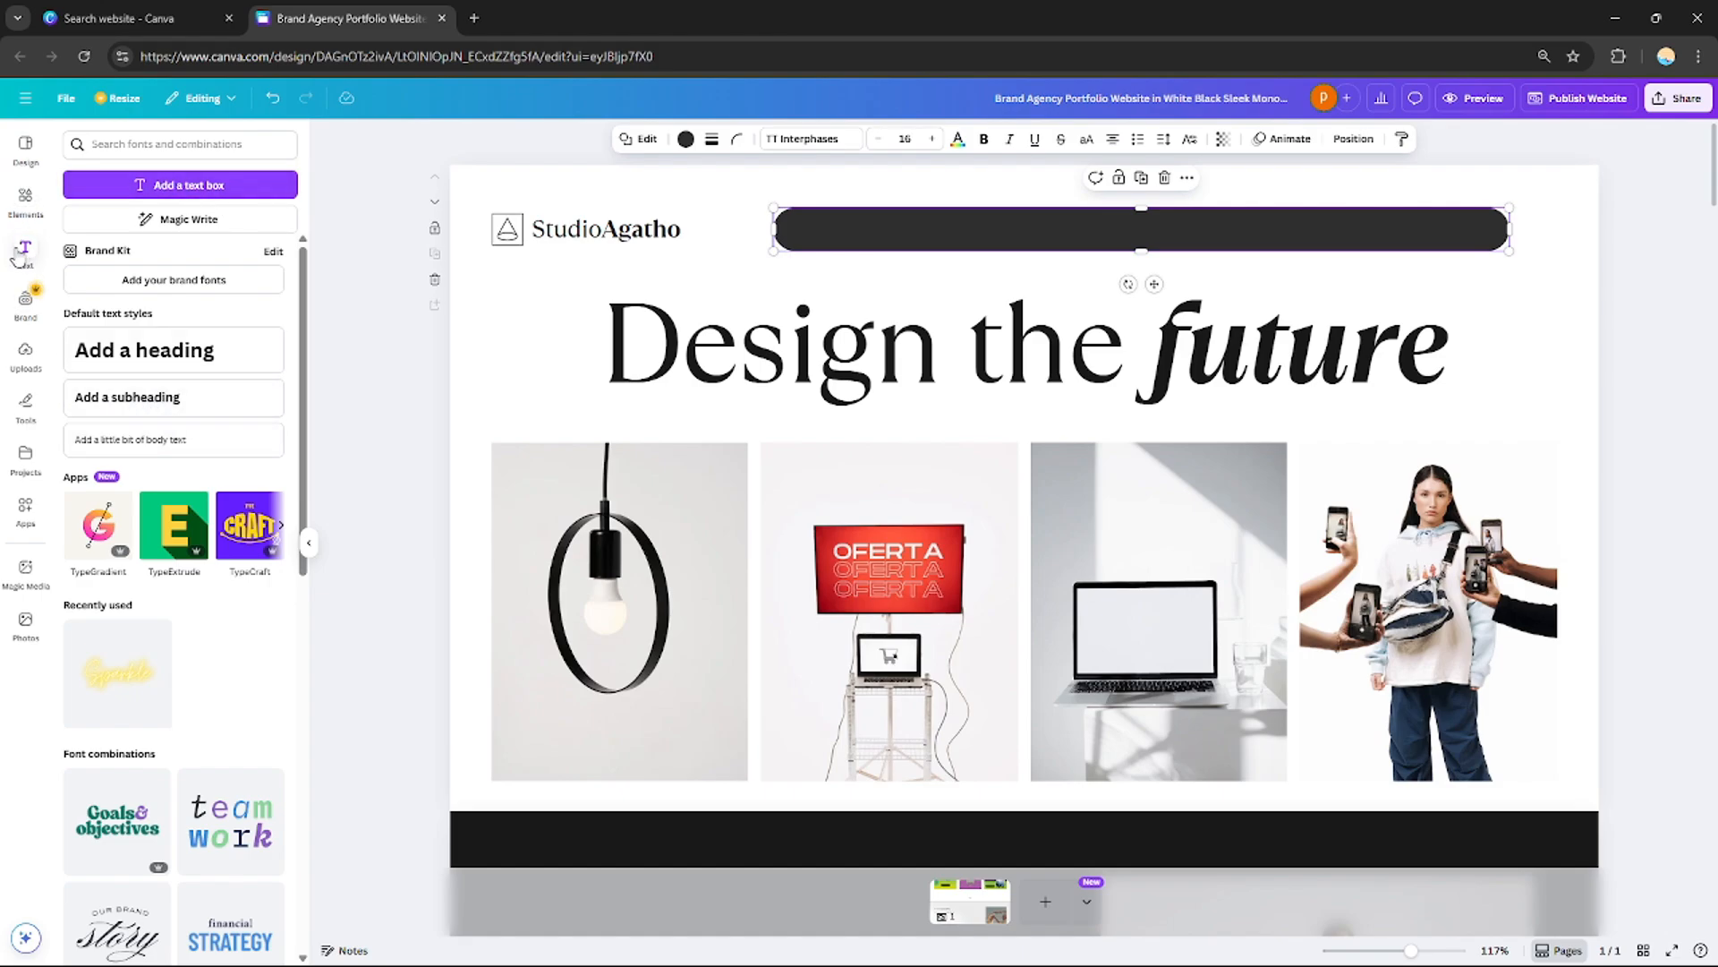
{"action": "left_click", "coordinate": [161, 394]}
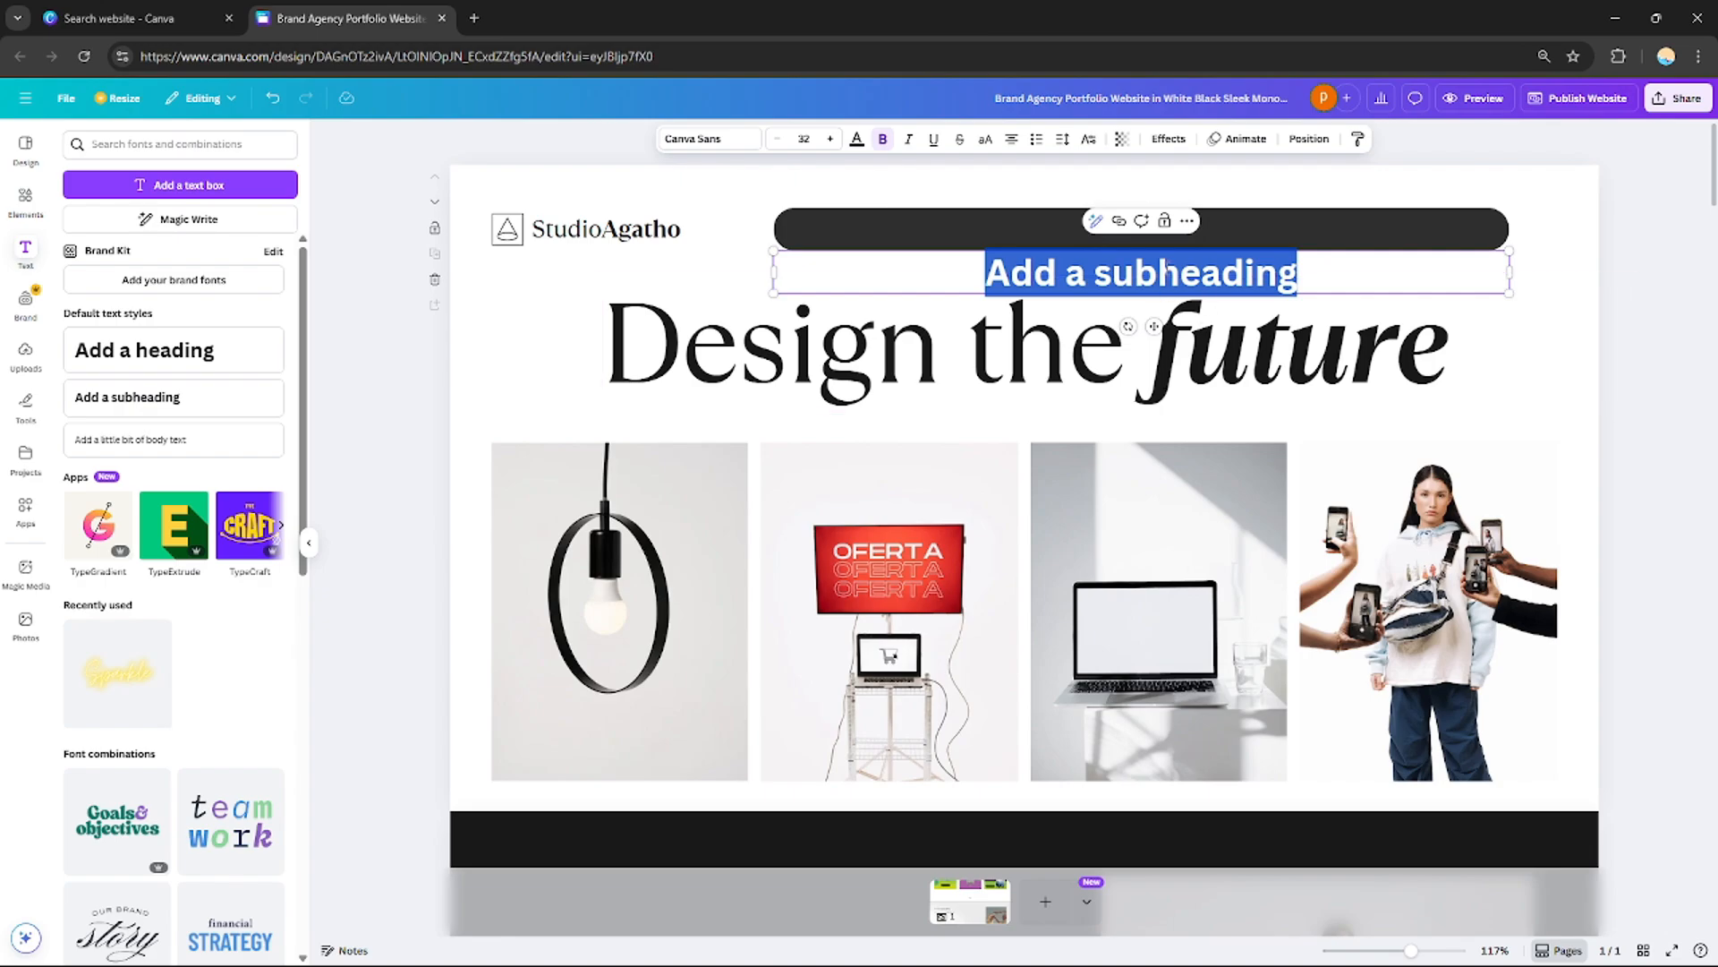
{"action": "triple_click", "coordinate": [1159, 273]}
{"action": "type", "text": "Ho"}
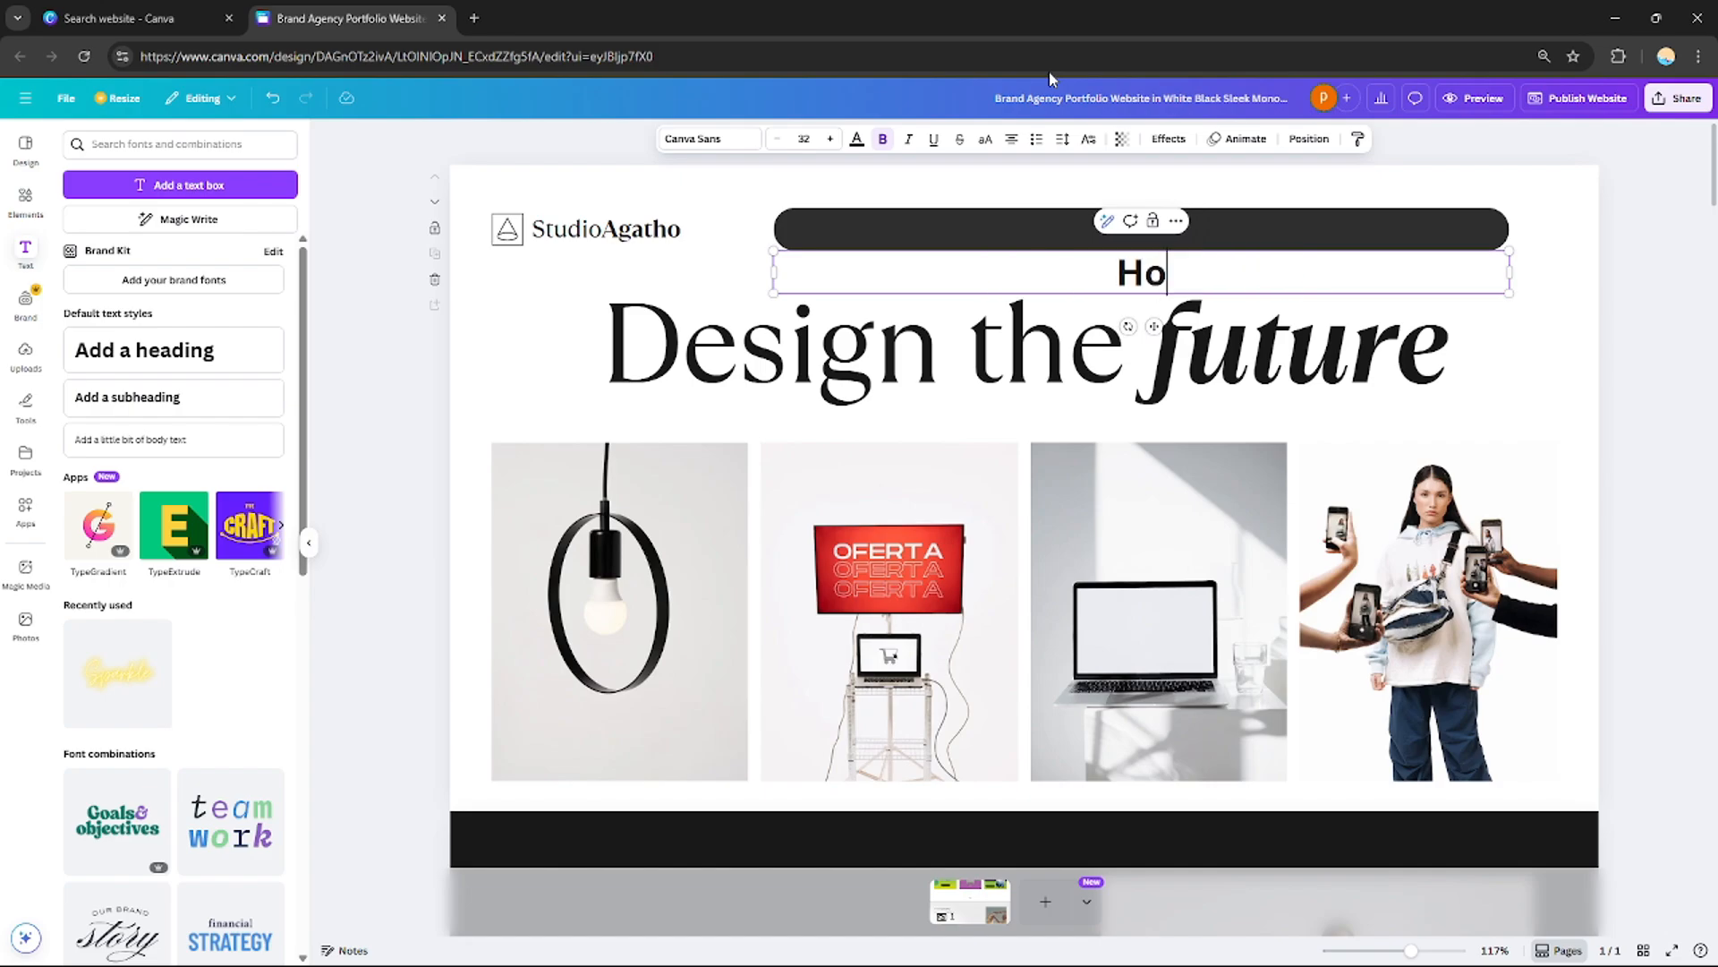
{"action": "type", "text": "me"}
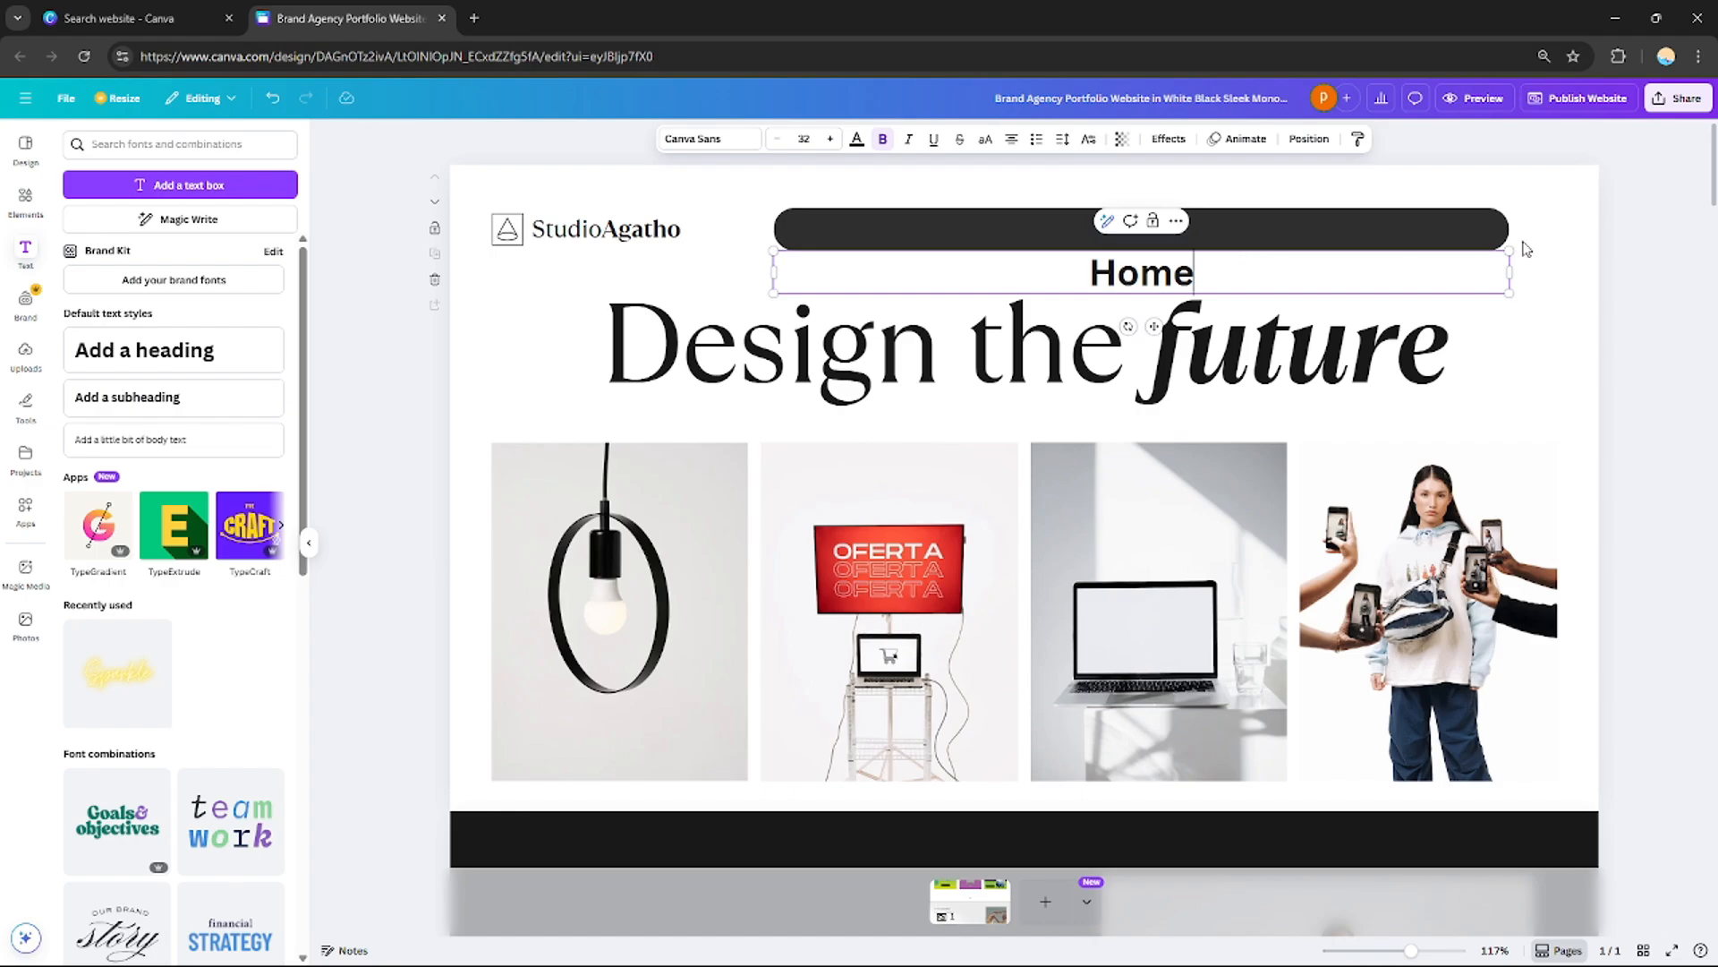
Move the "Home" text onto the left end of the dark bar and color it white
{"action": "left_click_drag", "start_coordinate": [1286, 272], "coordinate": [1017, 223]}
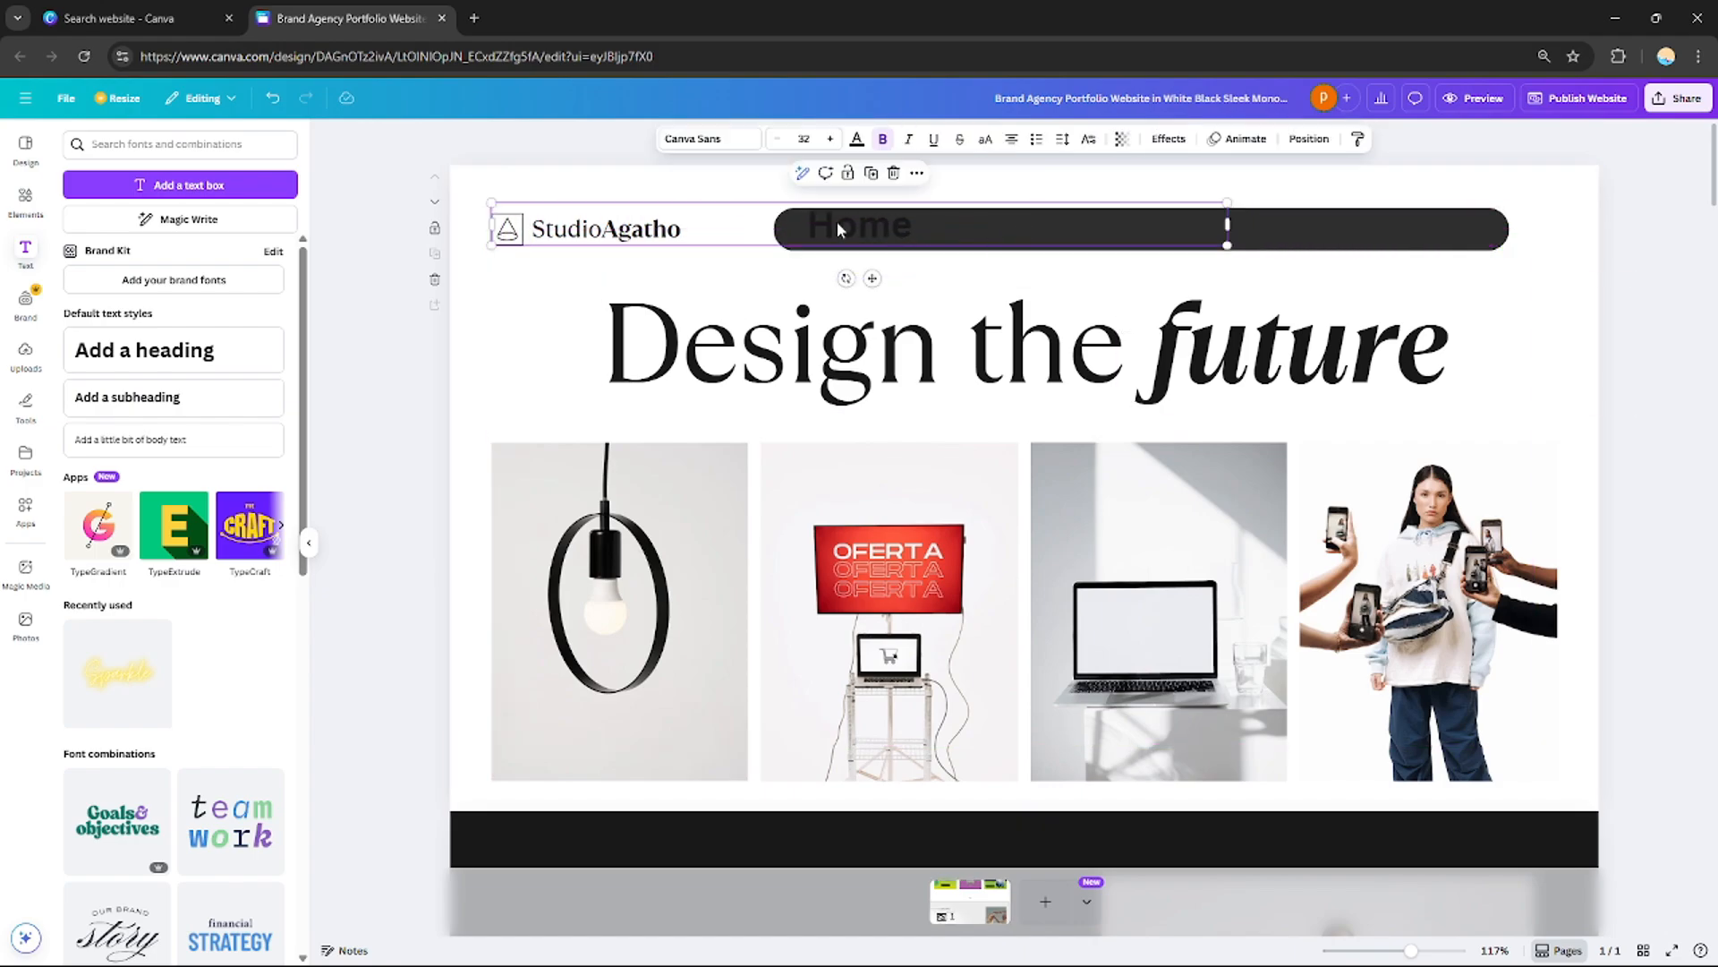
{"action": "left_click", "coordinate": [858, 140]}
{"action": "left_click", "coordinate": [239, 294]}
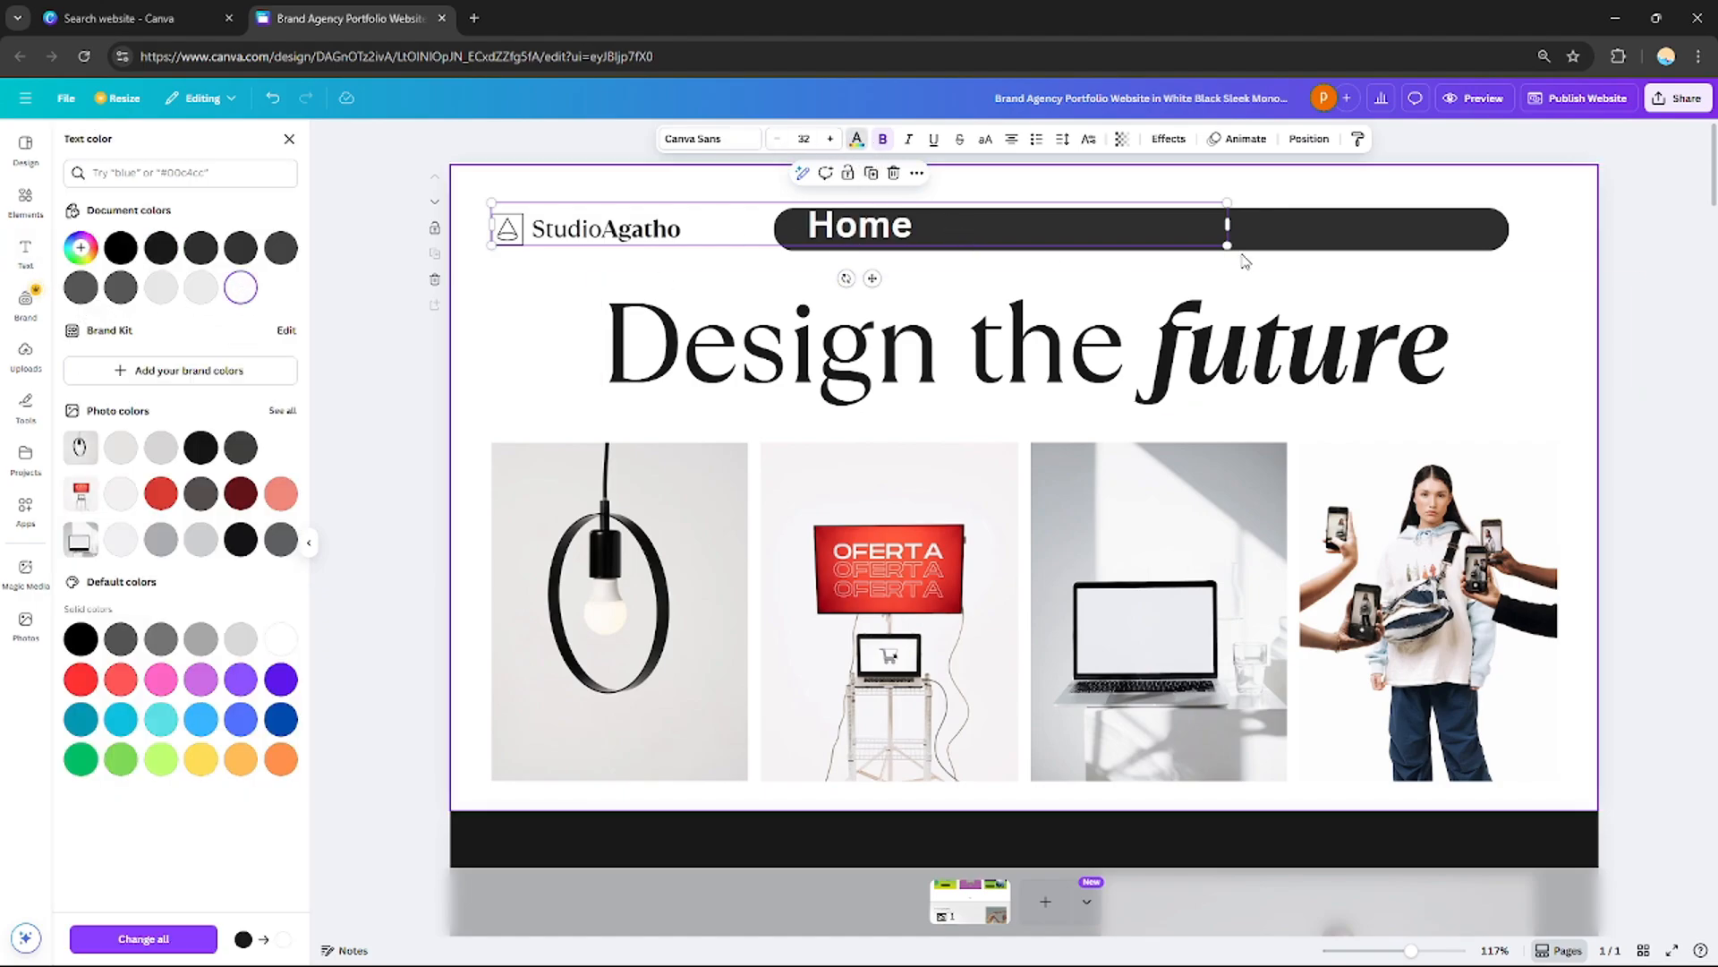
Shrink the "Home" text to a font size of 20.7 so it fits within the bar
{"action": "left_click_drag", "start_coordinate": [1227, 204], "coordinate": [1177, 231]}
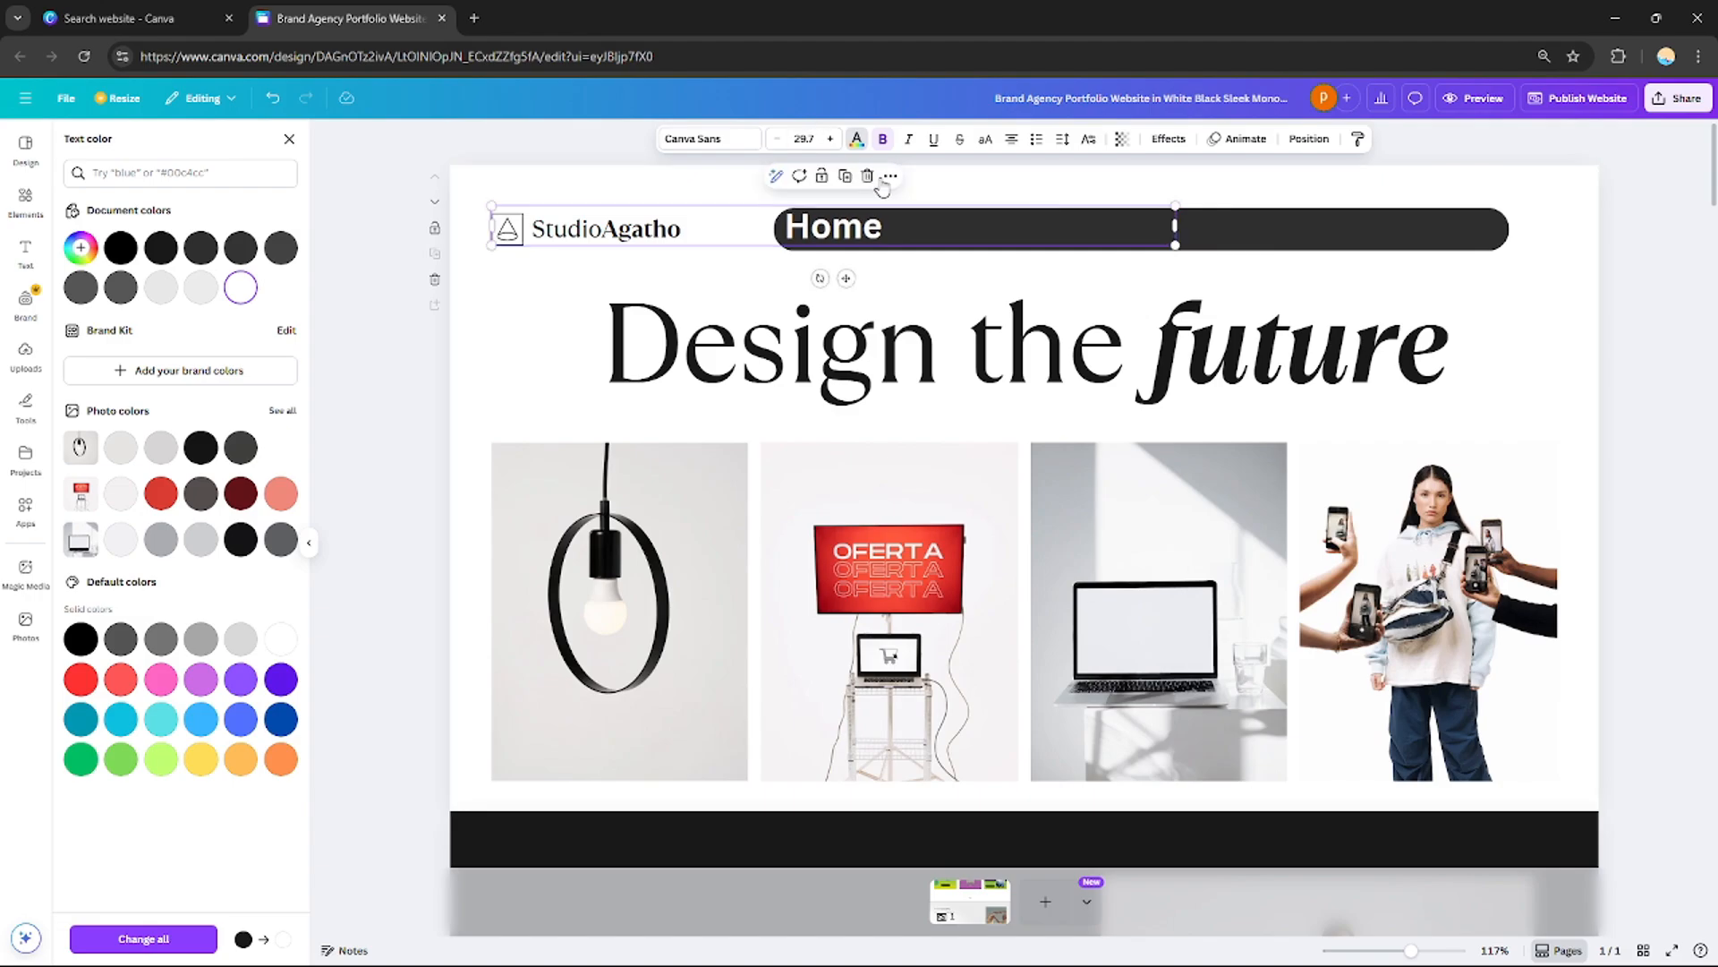
{"action": "left_click", "coordinate": [776, 140]}
{"action": "left_click", "coordinate": [776, 139]}
{"action": "left_click", "coordinate": [776, 139]}
{"action": "left_click", "coordinate": [776, 140]}
{"action": "left_click", "coordinate": [776, 140]}
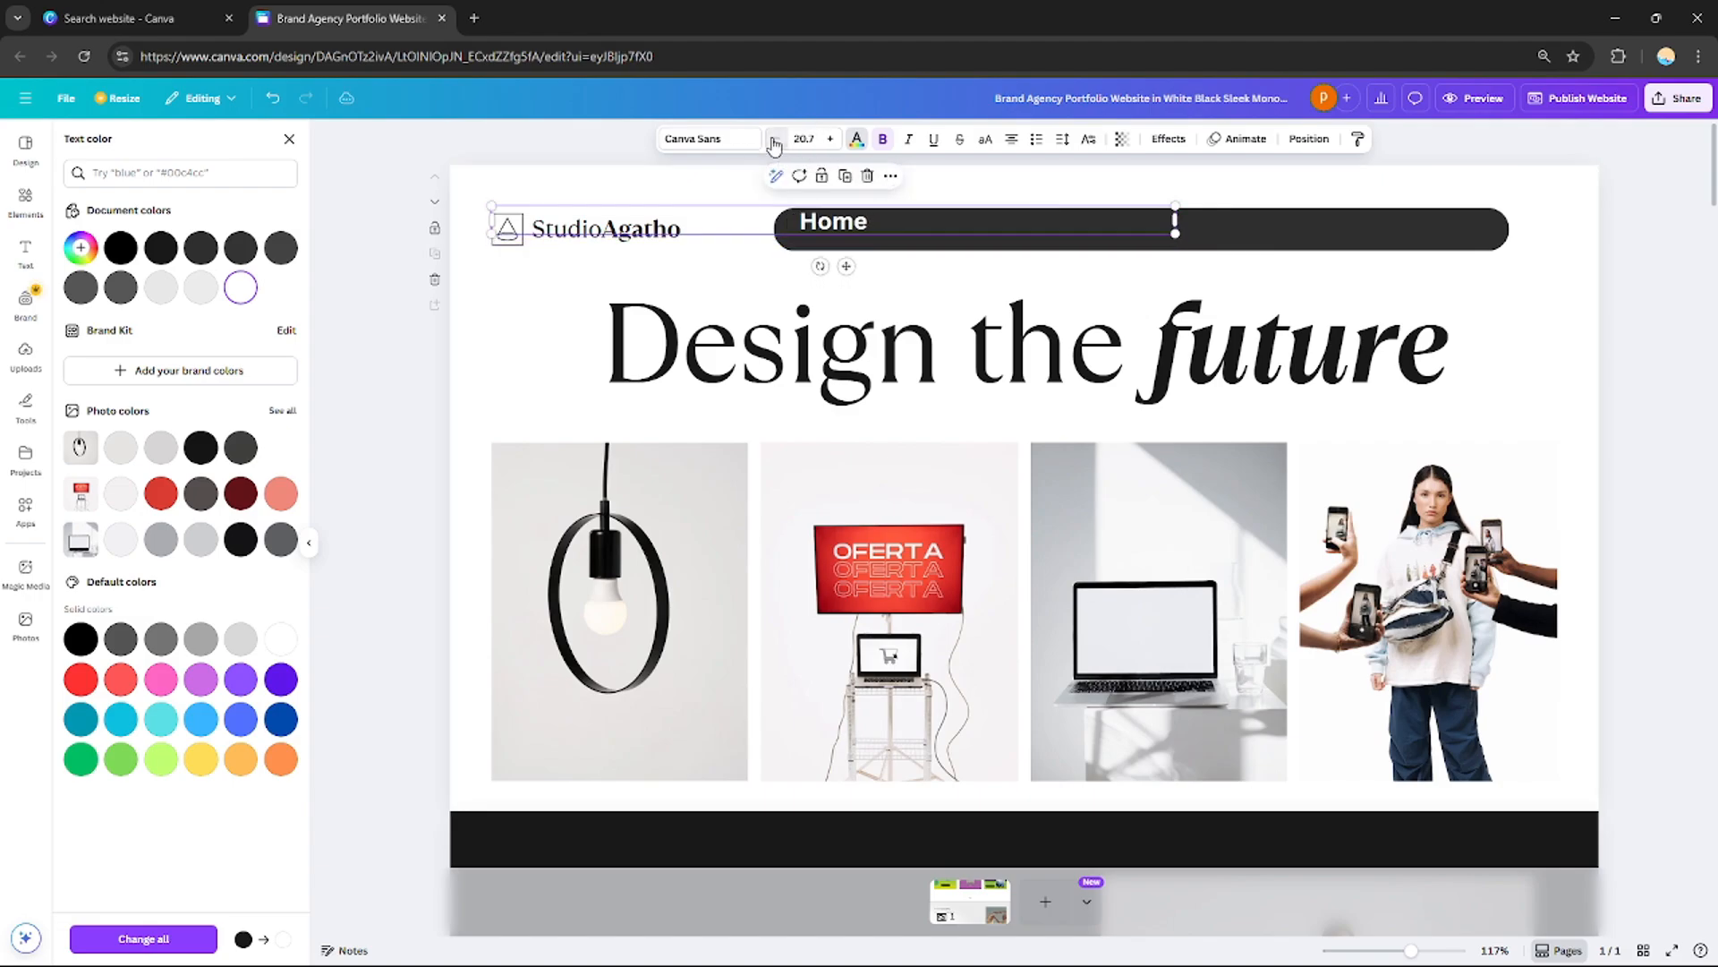
Reduce the "Home" text to a font size of 17.7, position it inside the dark bar and narrow its text box
{"action": "left_click", "coordinate": [776, 140]}
{"action": "left_click", "coordinate": [776, 140]}
{"action": "left_click", "coordinate": [776, 140]}
{"action": "left_click_drag", "start_coordinate": [843, 264], "coordinate": [860, 275]}
{"action": "left_click_drag", "start_coordinate": [1195, 230], "coordinate": [892, 238]}
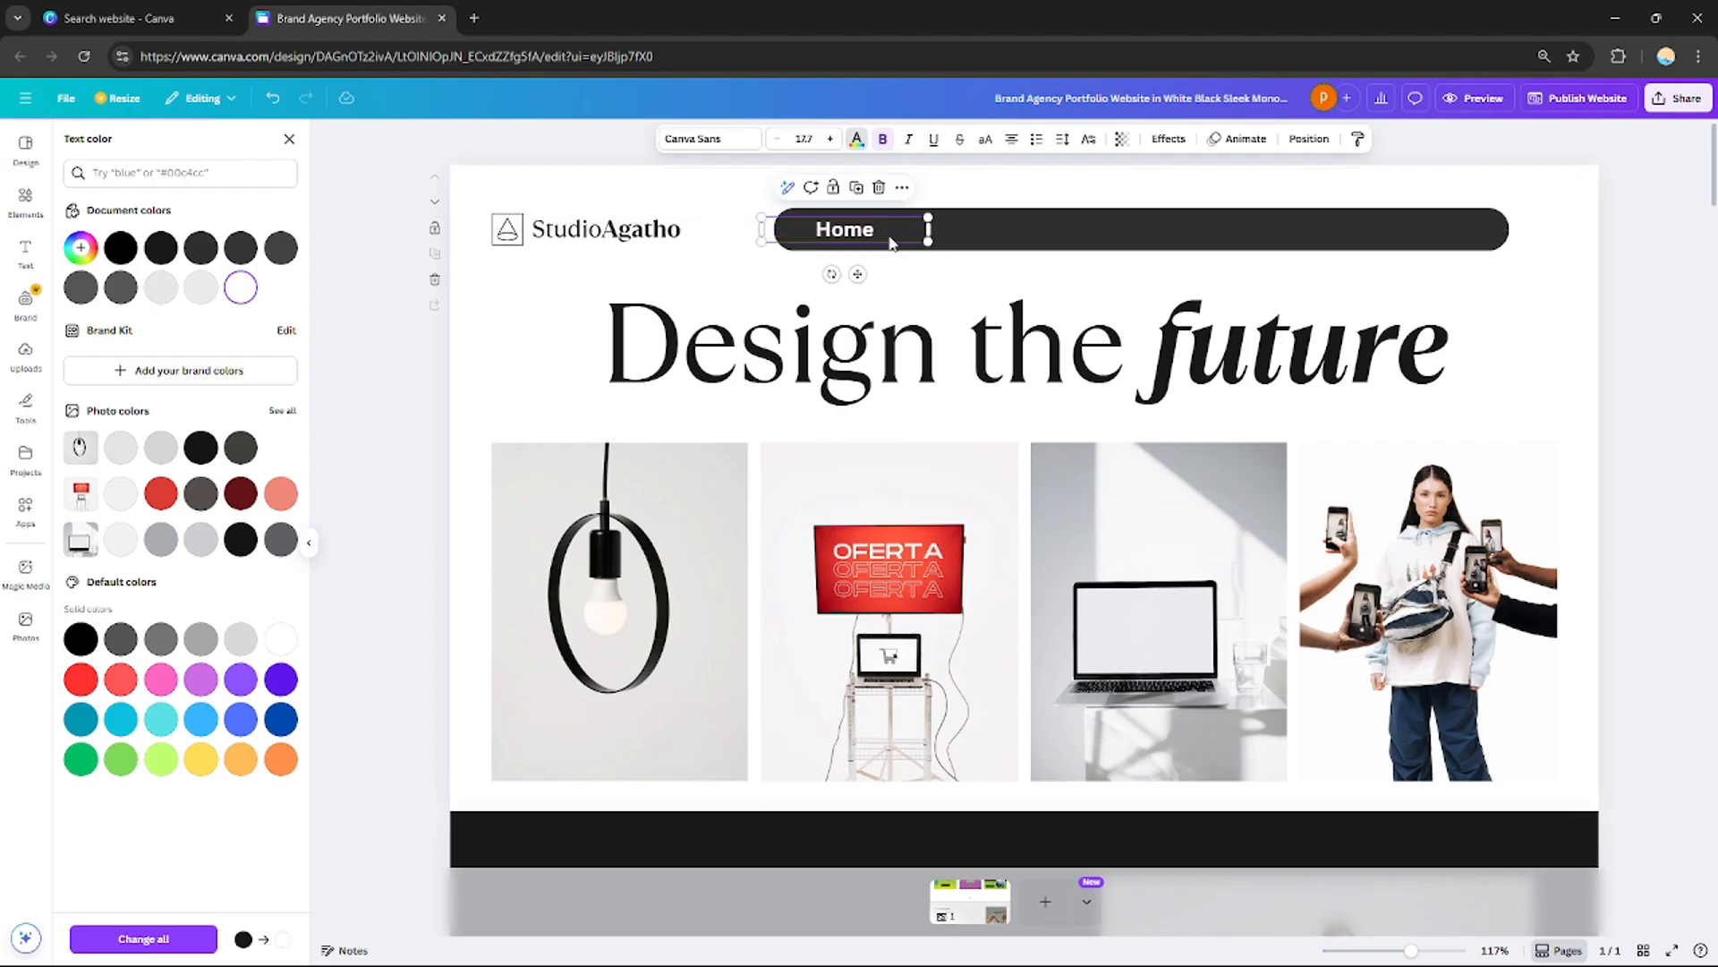
Duplicate the "Home" text five times and space the copies evenly along the dark bar
{"action": "left_click", "coordinate": [858, 191]}
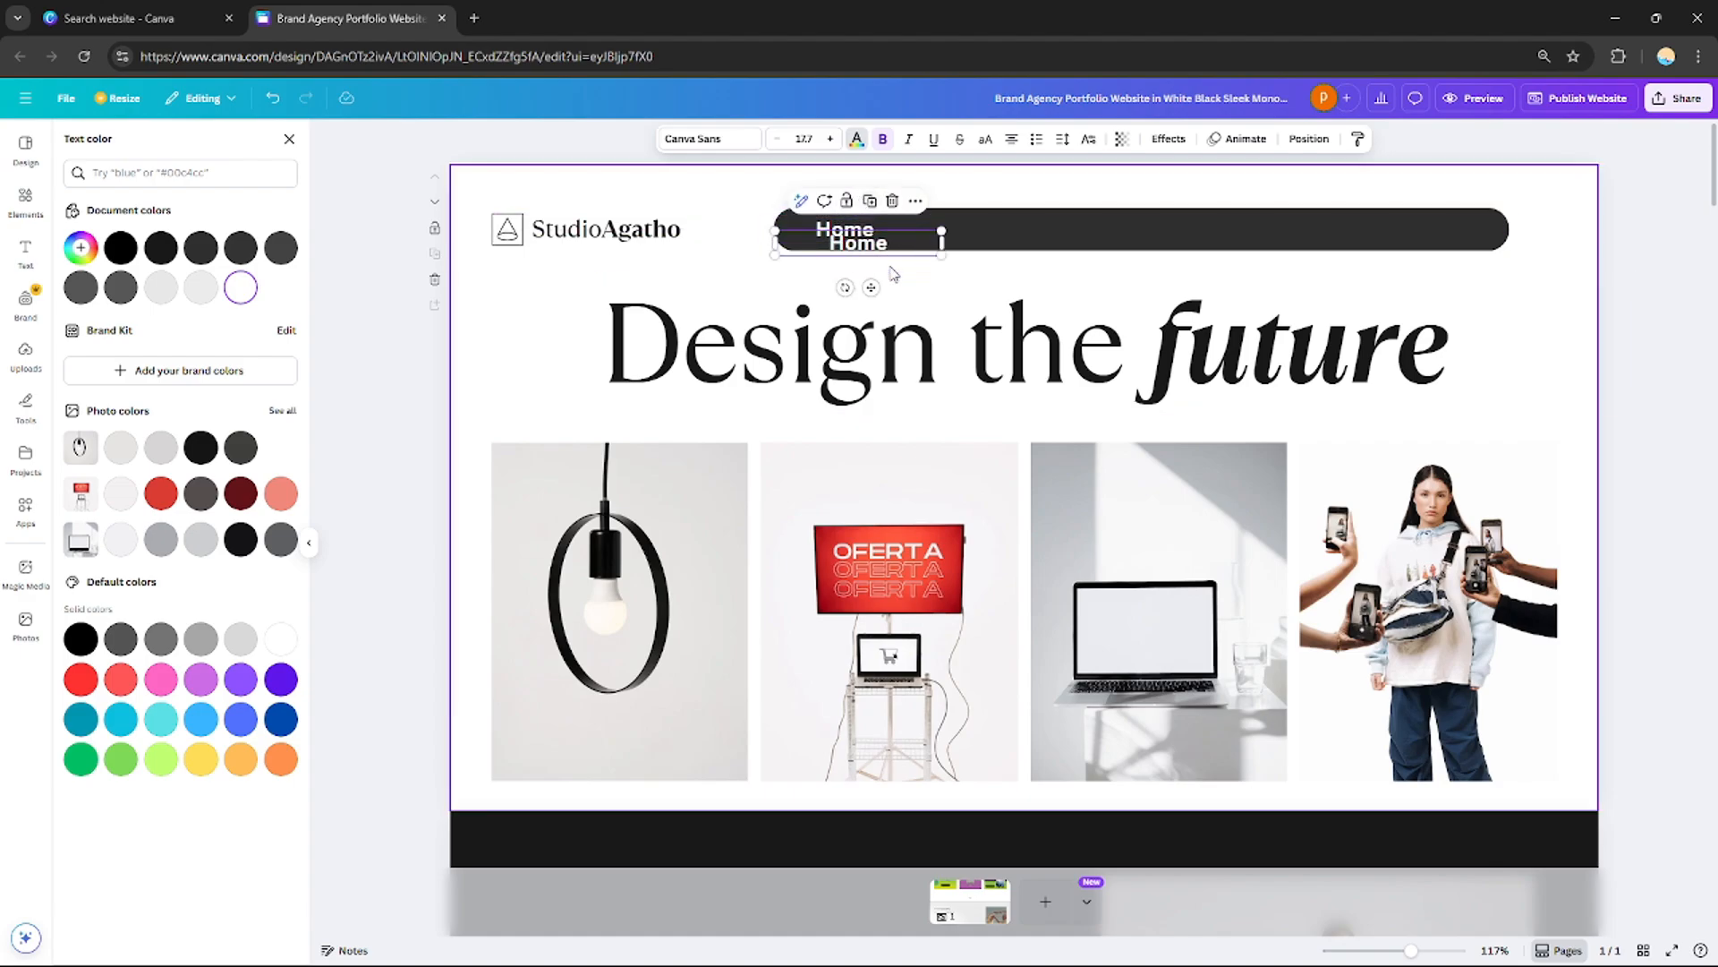
{"action": "left_click_drag", "start_coordinate": [882, 241], "coordinate": [1011, 233]}
{"action": "left_click", "coordinate": [939, 187]}
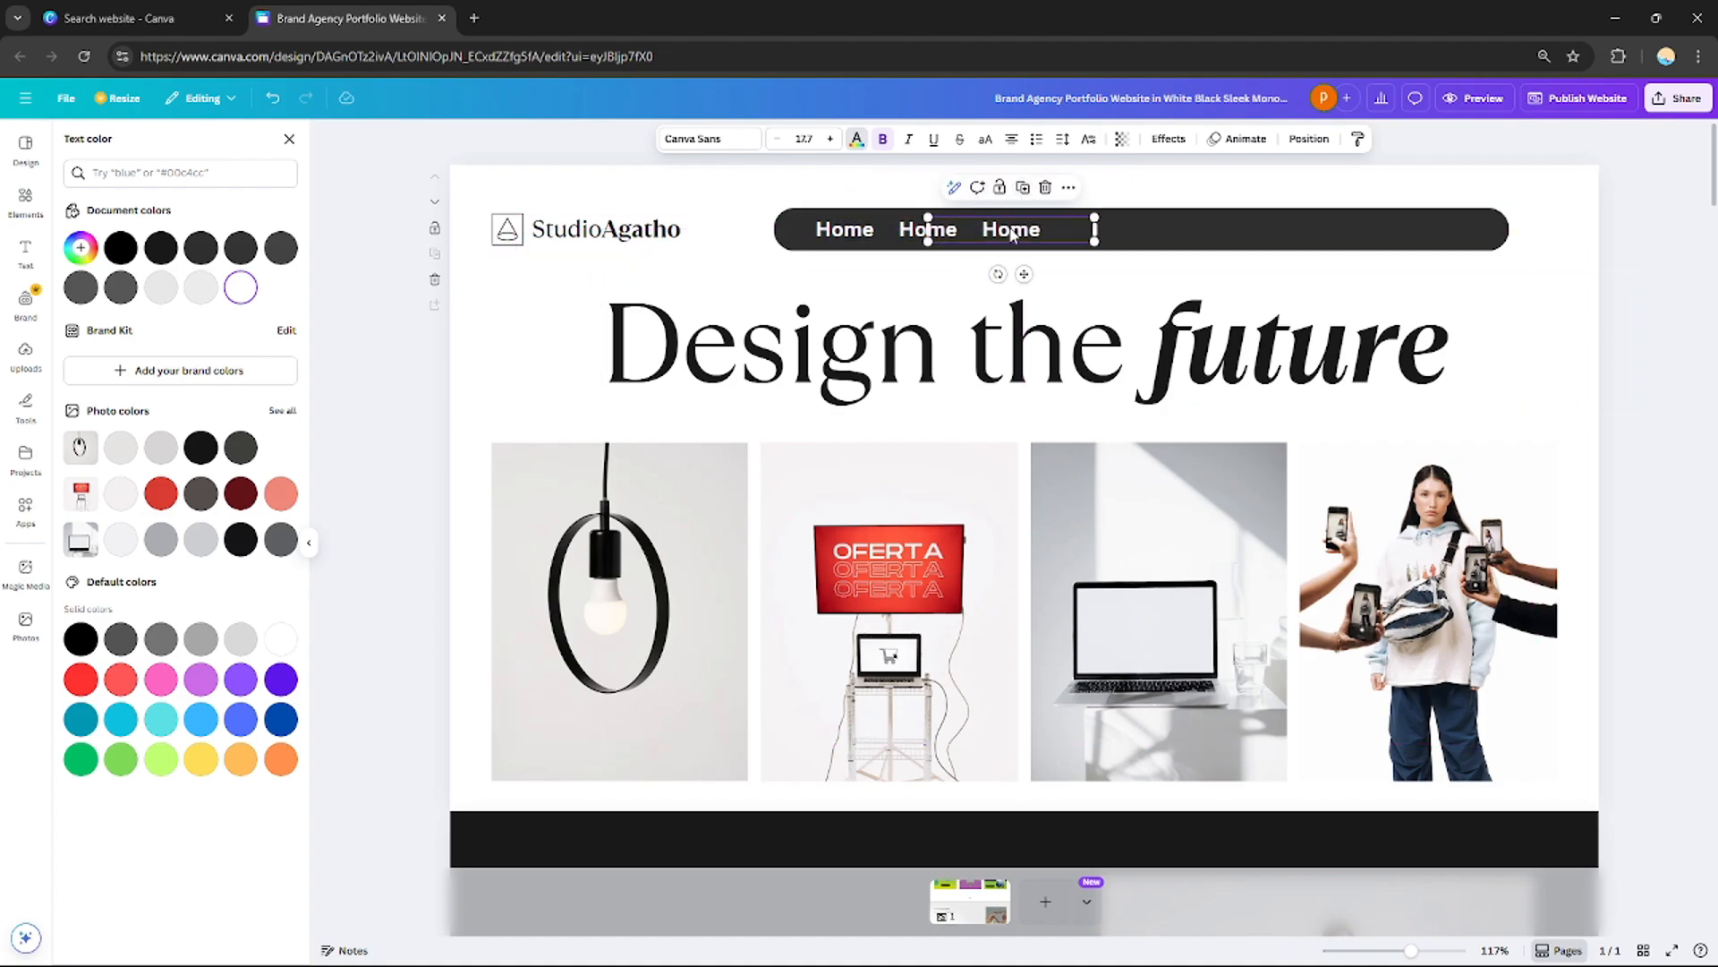
{"action": "left_click", "coordinate": [1029, 191]}
{"action": "left_click", "coordinate": [1106, 187]}
{"action": "left_click", "coordinate": [1189, 187]}
{"action": "left_click", "coordinate": [1432, 617]}
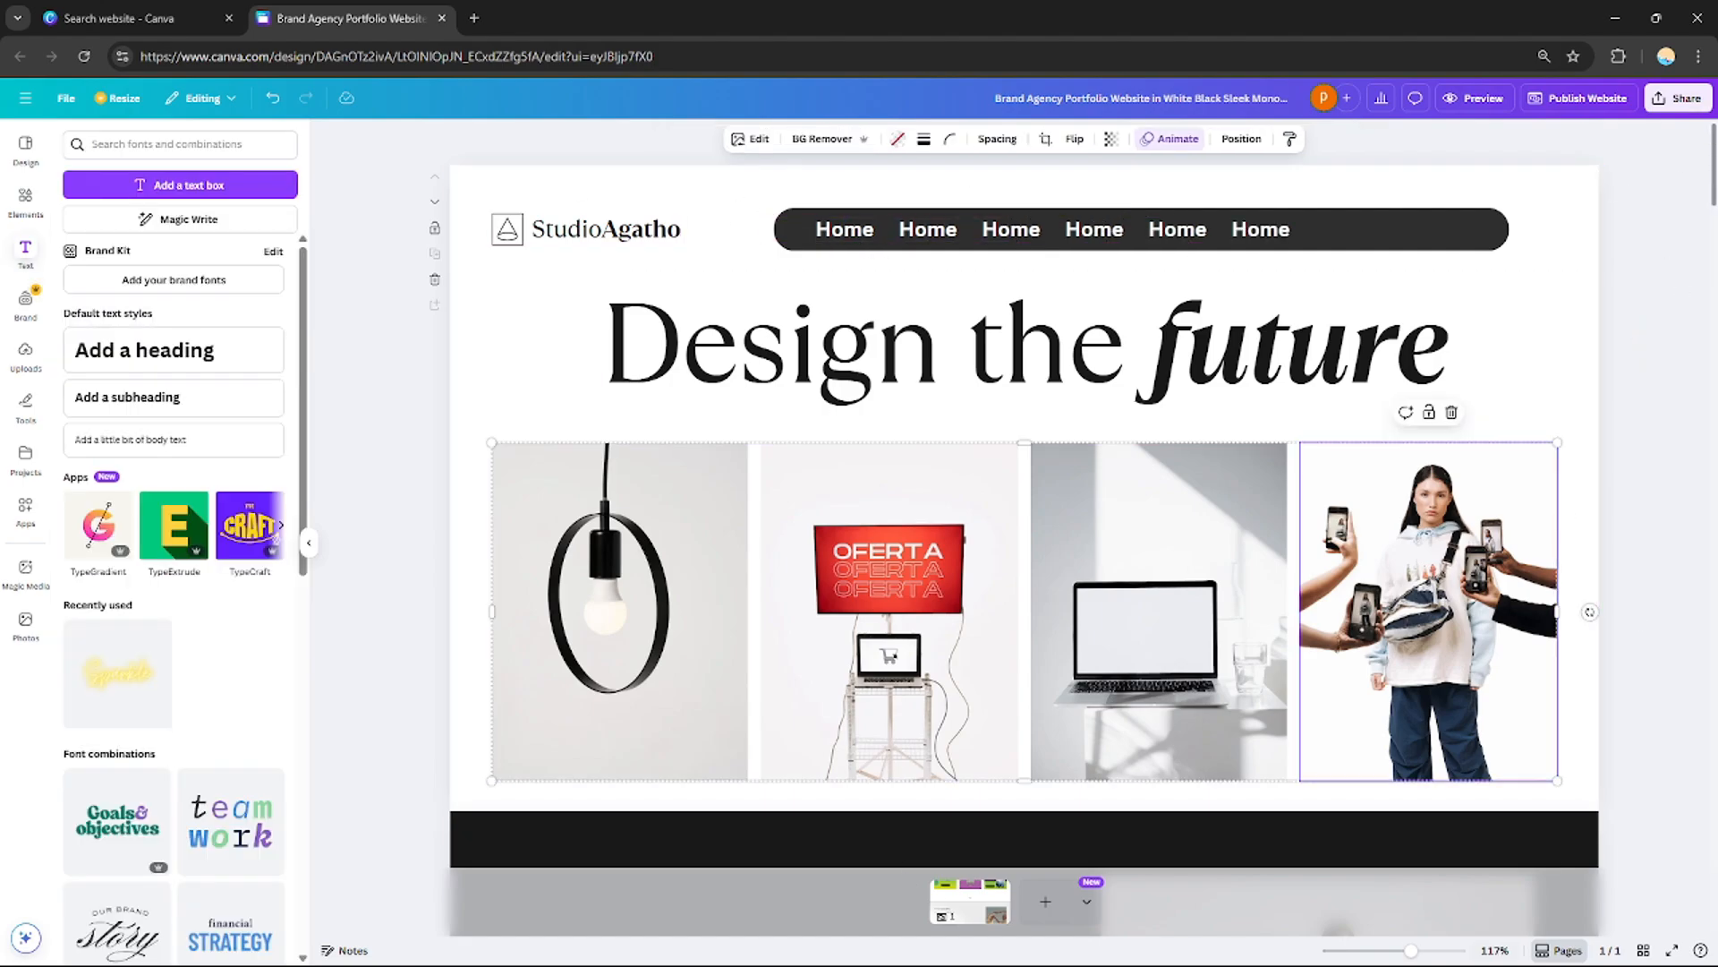
Rename the second "Home" label in the bar as "About us" to match the section below the header
{"action": "scroll", "coordinate": [580, 254], "scroll_direction": "down", "scroll_amount": 10}
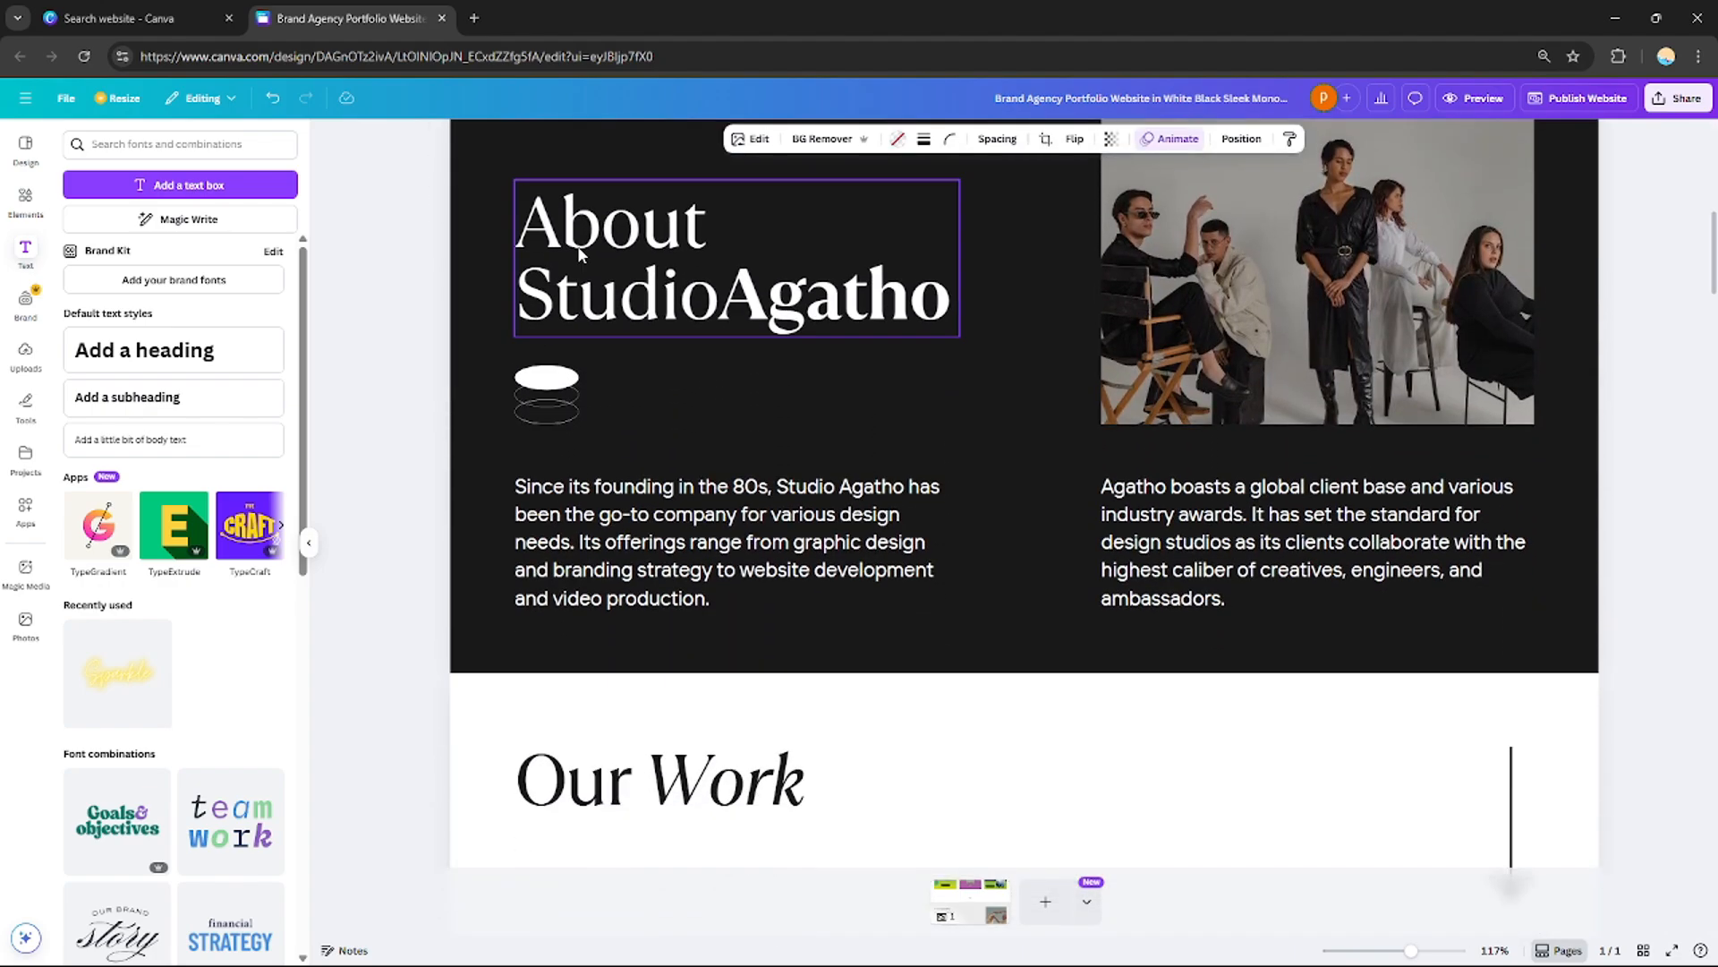
{"action": "scroll", "coordinate": [580, 255], "scroll_direction": "up", "scroll_amount": 2}
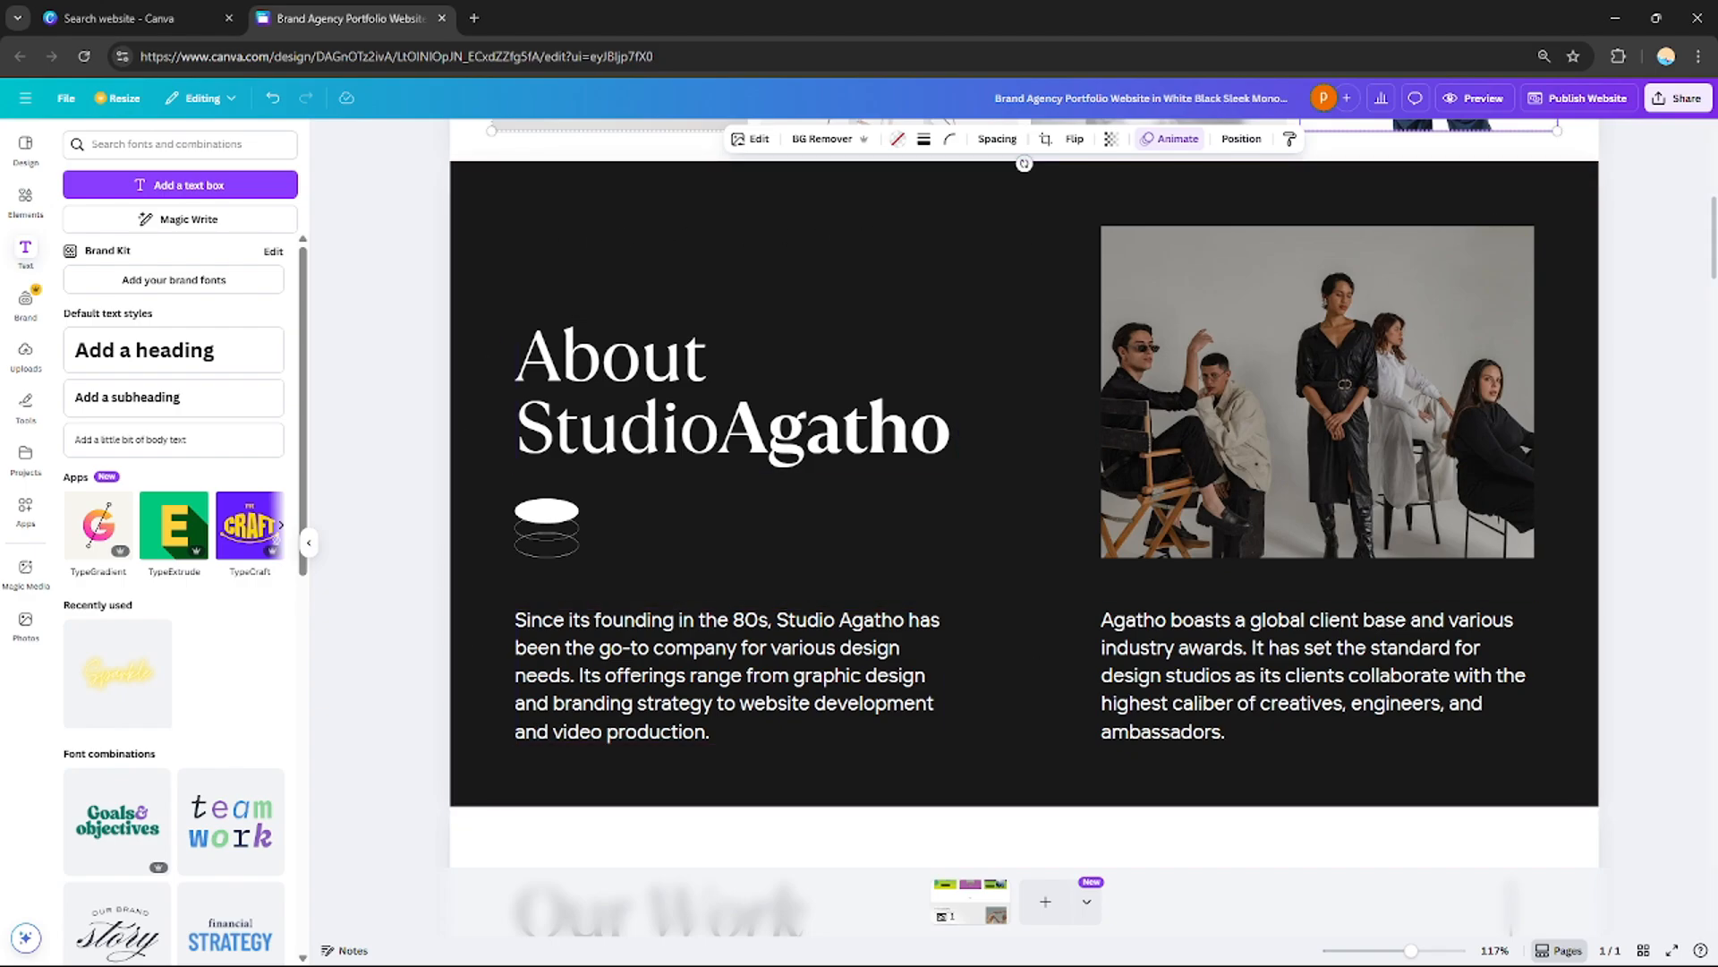
{"action": "scroll", "coordinate": [1687, 212], "scroll_direction": "up", "scroll_amount": 10}
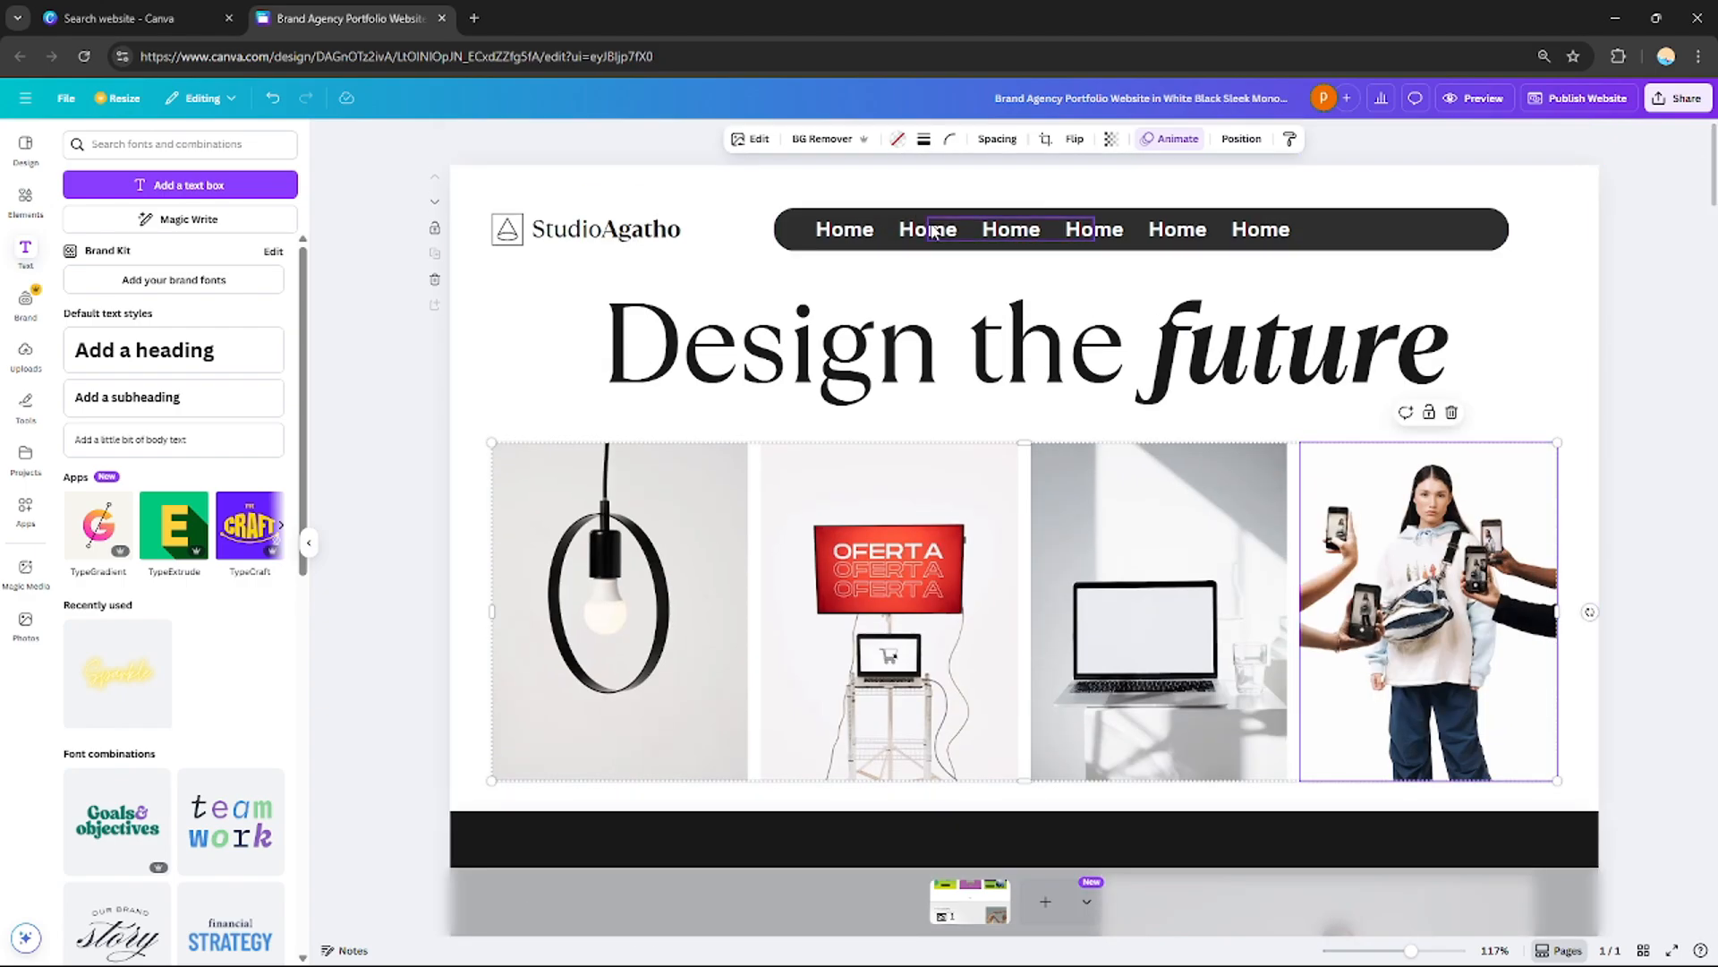
{"action": "double_click", "coordinate": [939, 229]}
{"action": "double_click", "coordinate": [932, 231]}
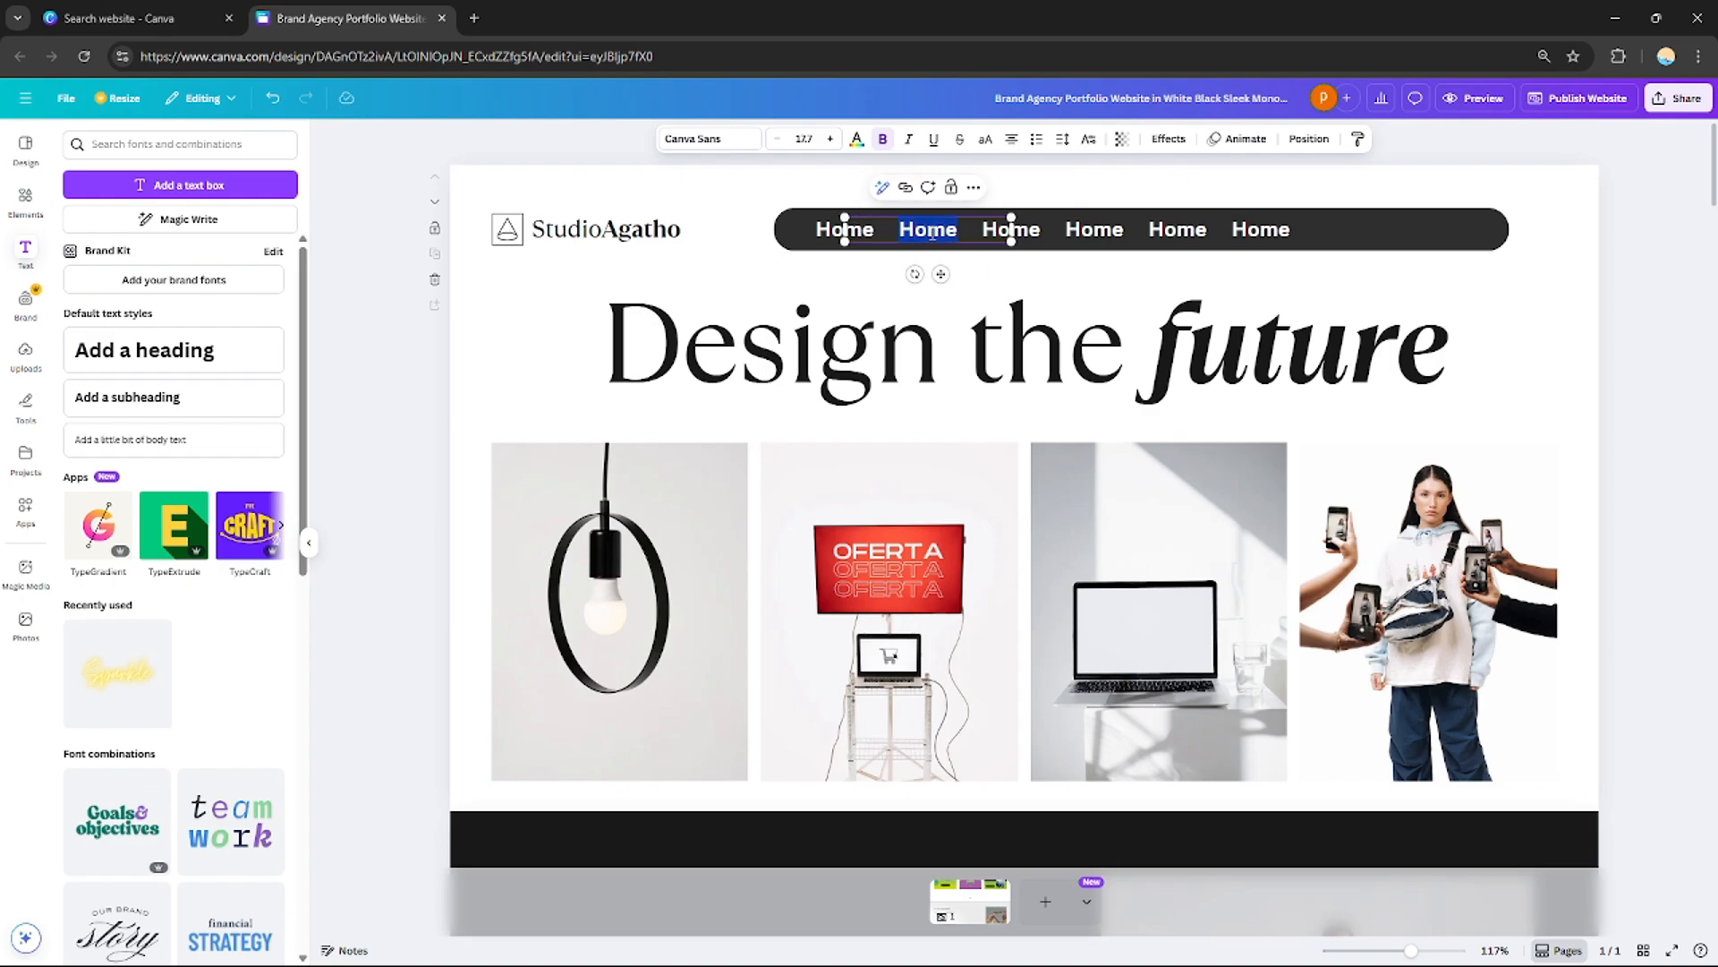
{"action": "type", "text": "About"}
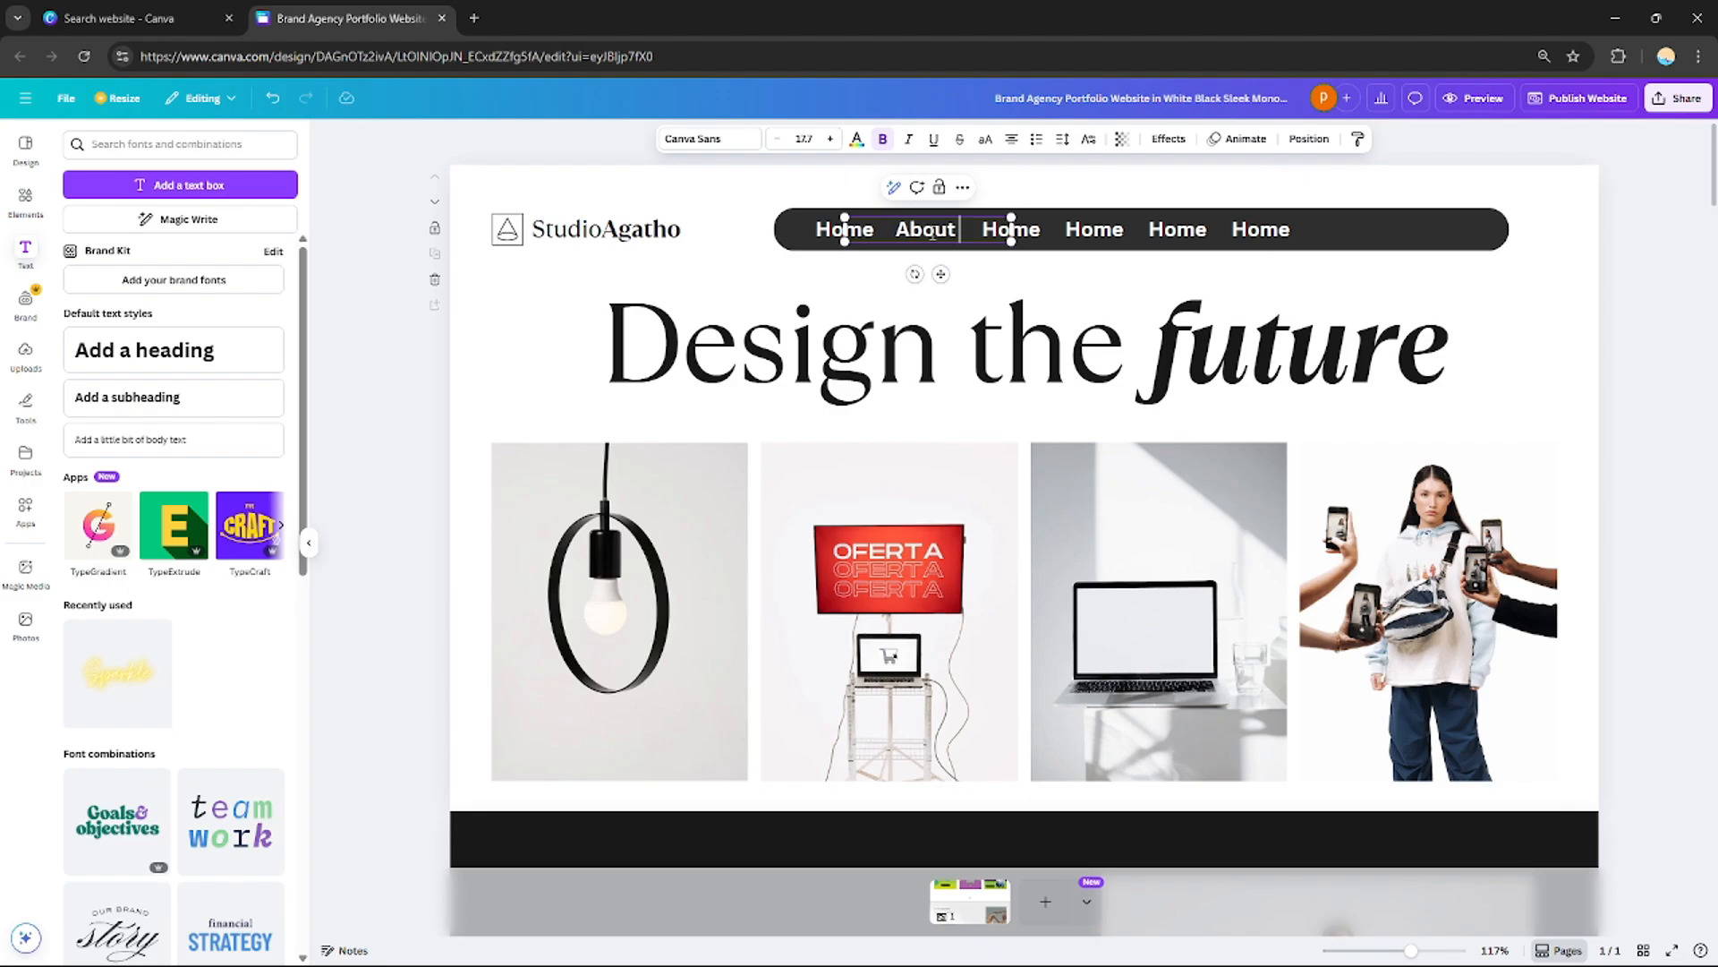
{"action": "type", "text": " us"}
Rename the third label in the bar as "Our Work" to match the portfolio section
{"action": "scroll", "coordinate": [940, 220], "scroll_direction": "down", "scroll_amount": 15}
{"action": "scroll", "coordinate": [1024, 492], "scroll_direction": "down", "scroll_amount": 3}
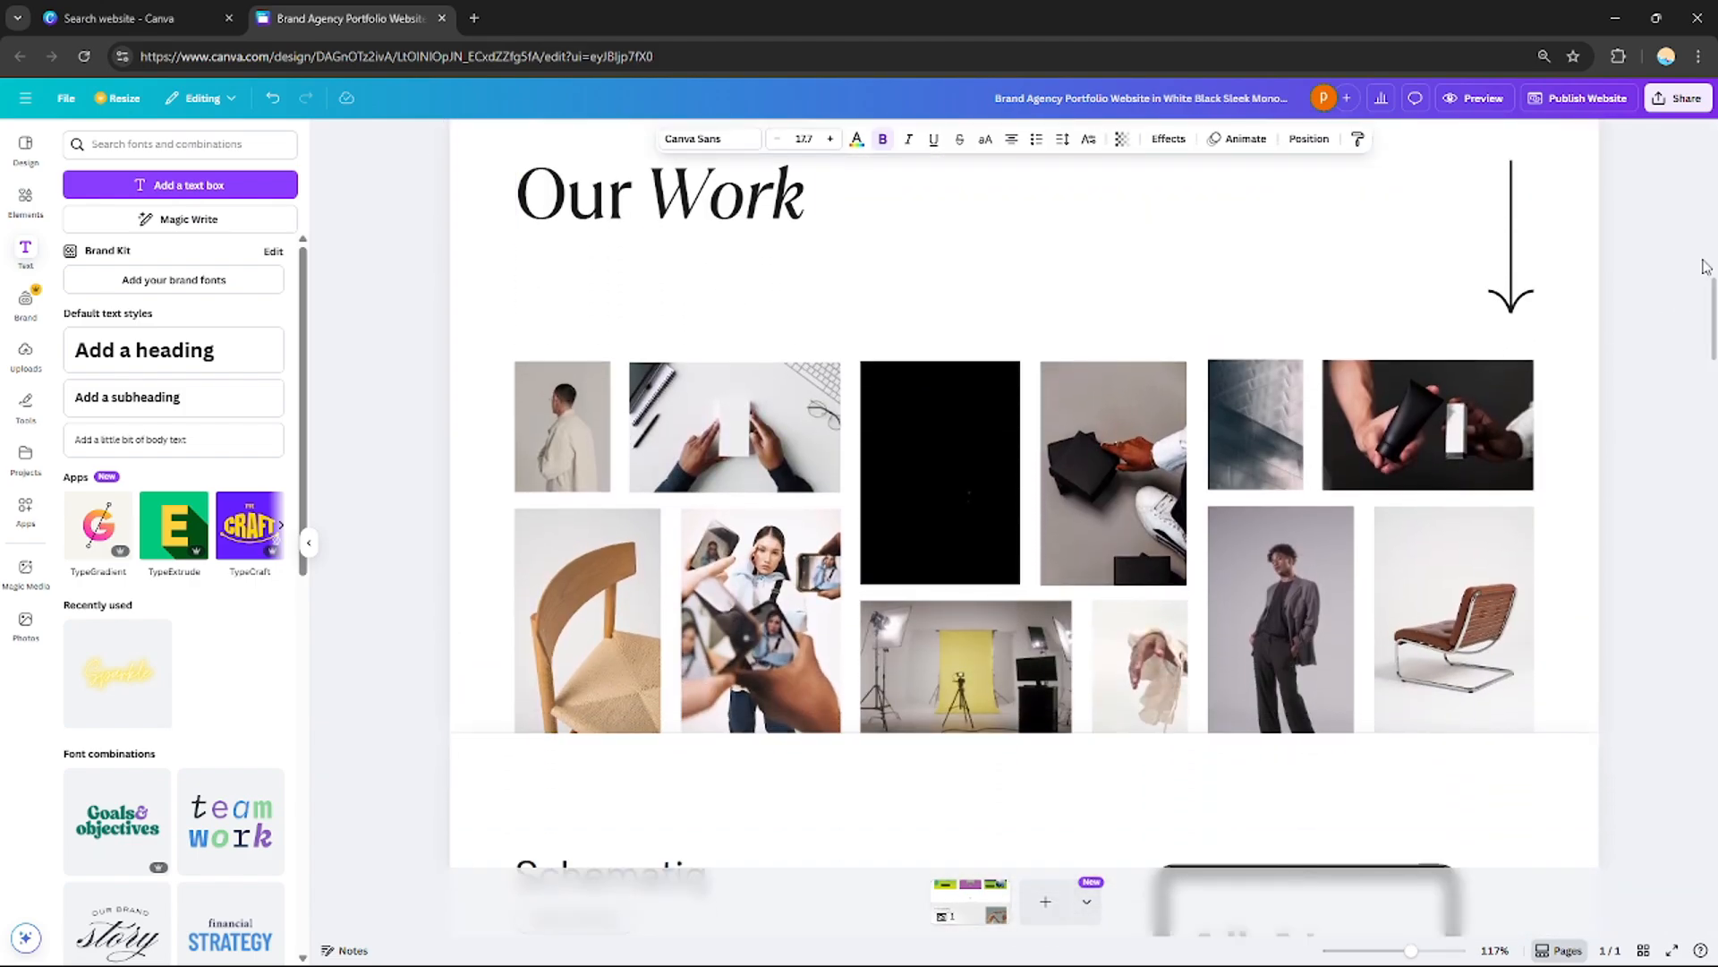
{"action": "scroll", "coordinate": [602, 342], "scroll_direction": "up", "scroll_amount": 2}
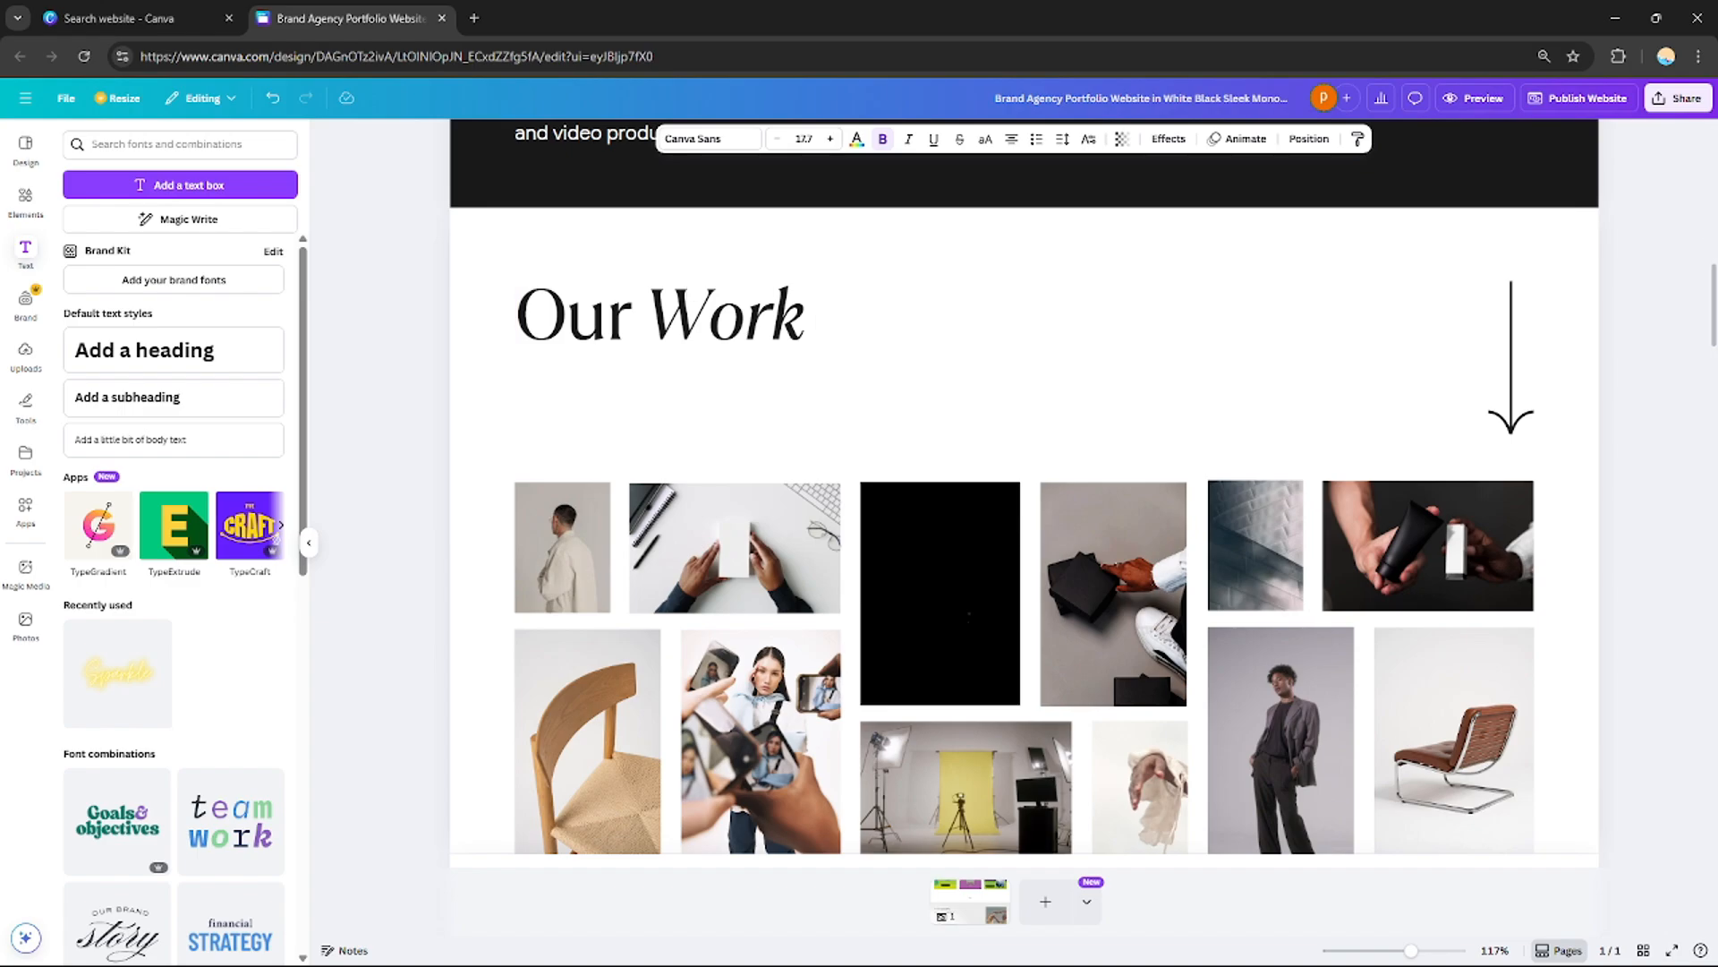
{"action": "scroll", "coordinate": [1024, 528], "scroll_direction": "up", "scroll_amount": 10}
{"action": "scroll", "coordinate": [1024, 528], "scroll_direction": "up", "scroll_amount": 3}
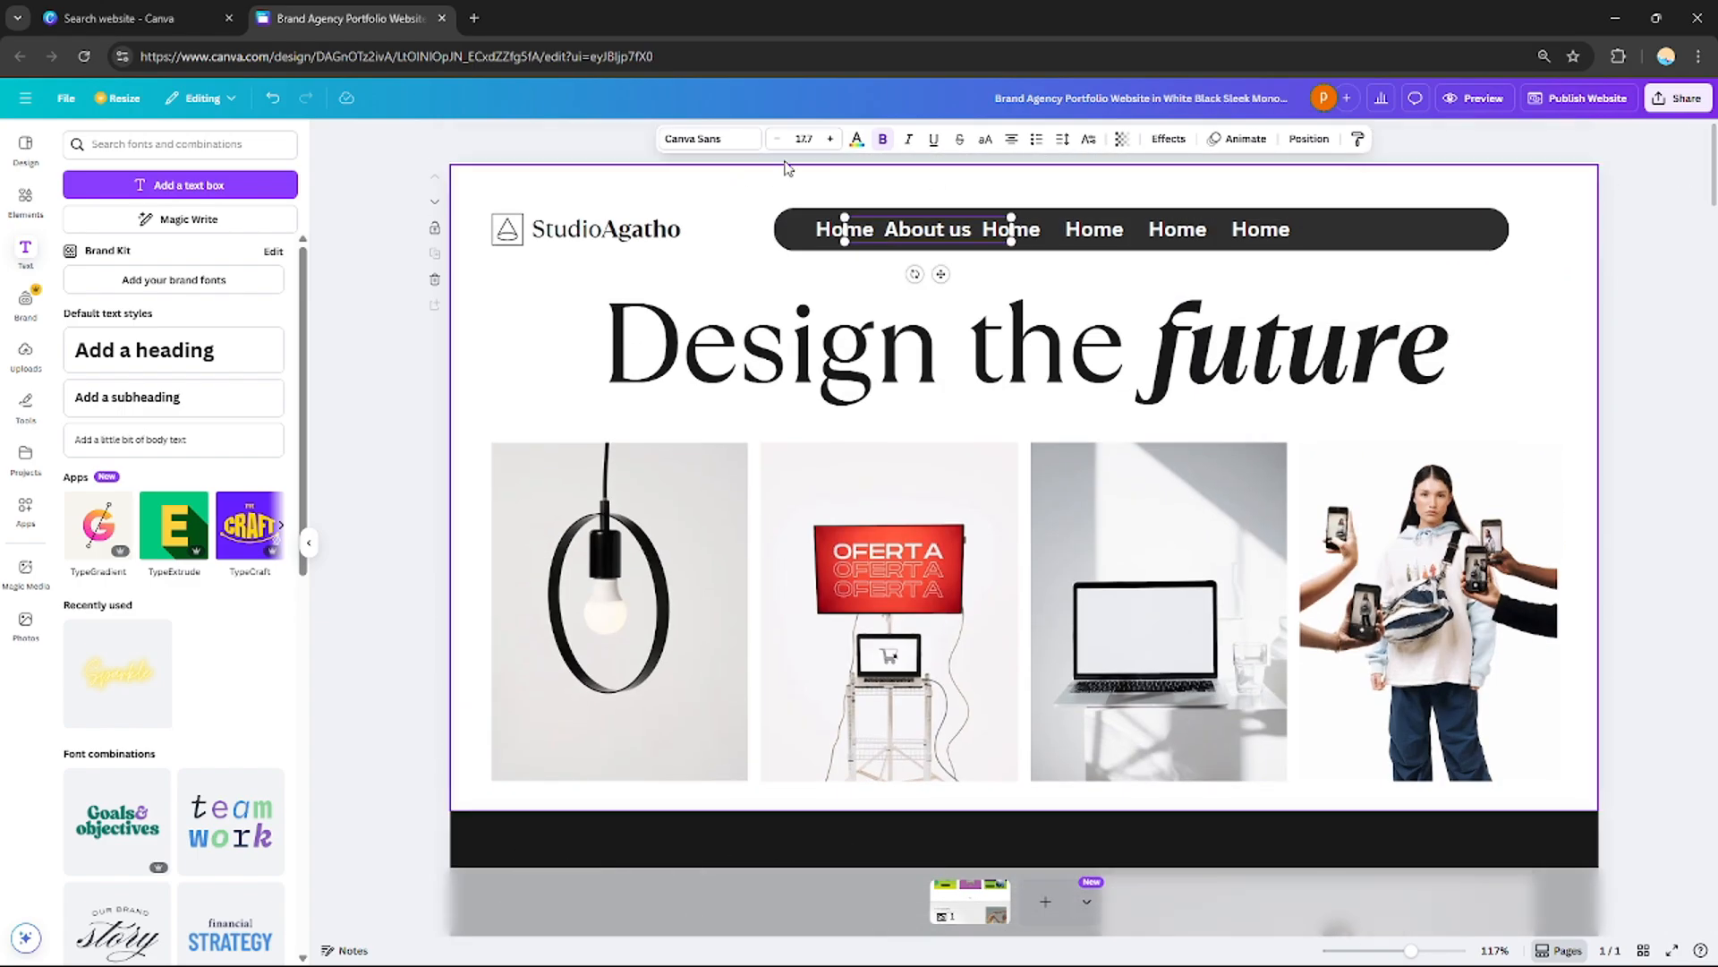
{"action": "double_click", "coordinate": [1011, 229]}
{"action": "type", "text": "Our Work"}
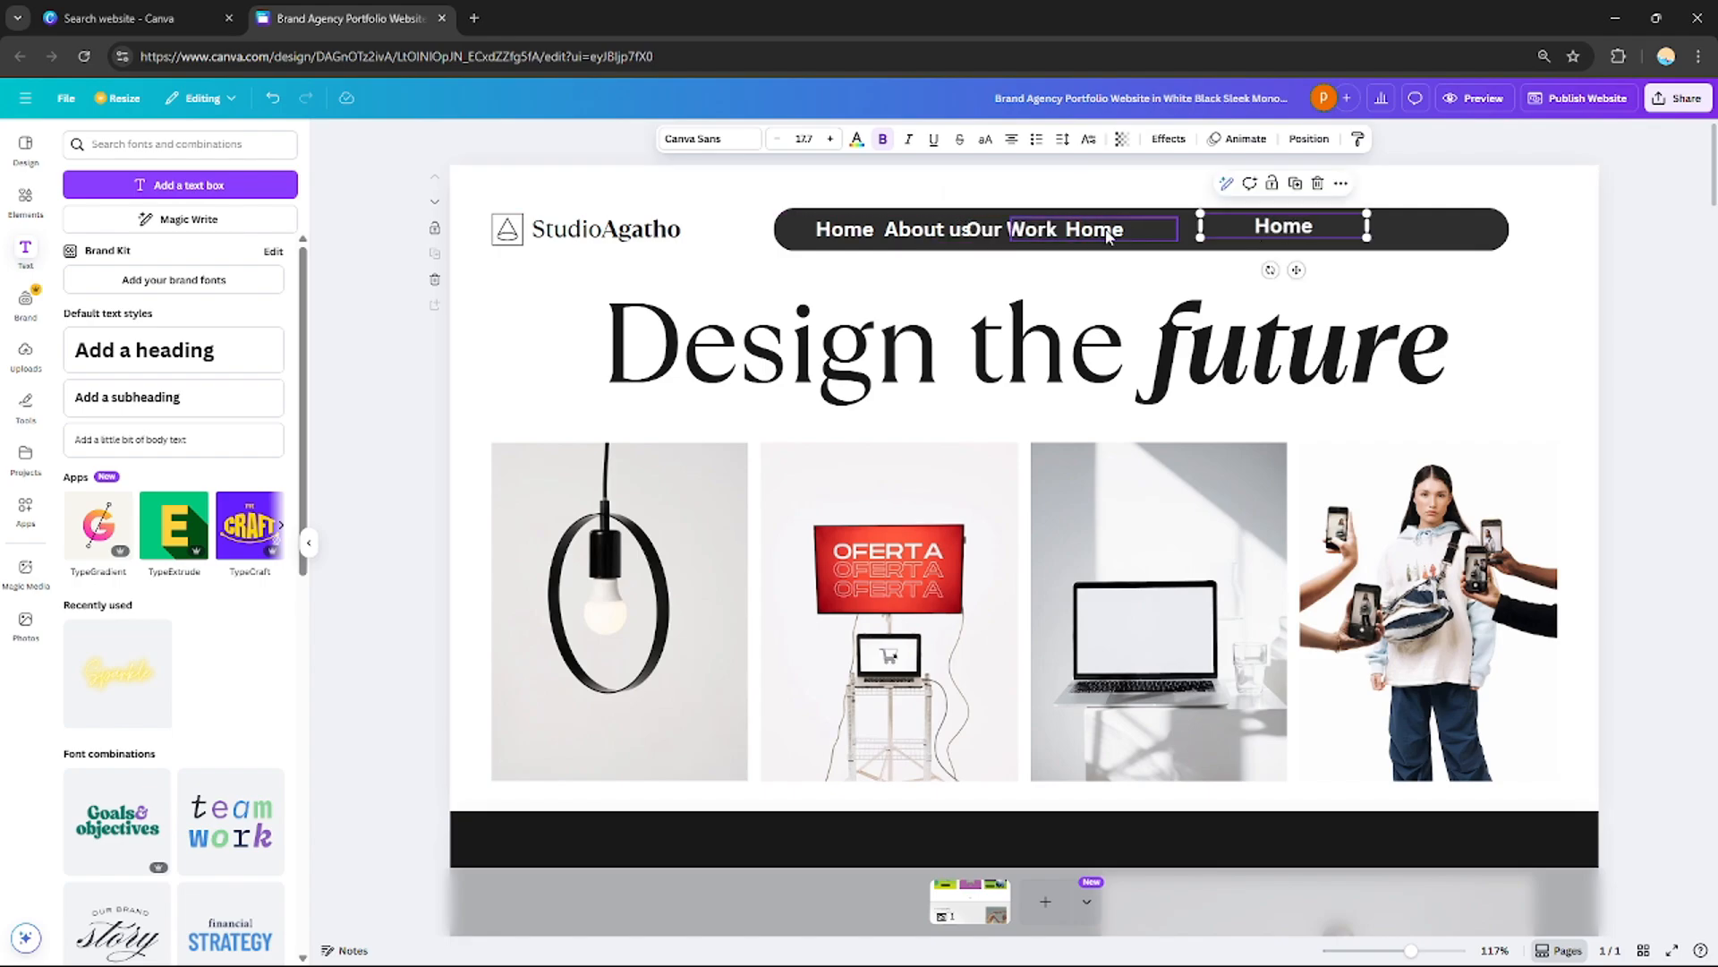
Space out "About us", "Our Work" and the remaining "Home" labels along the bar so they do not overlap
{"action": "left_click_drag", "start_coordinate": [1103, 233], "coordinate": [1140, 238]}
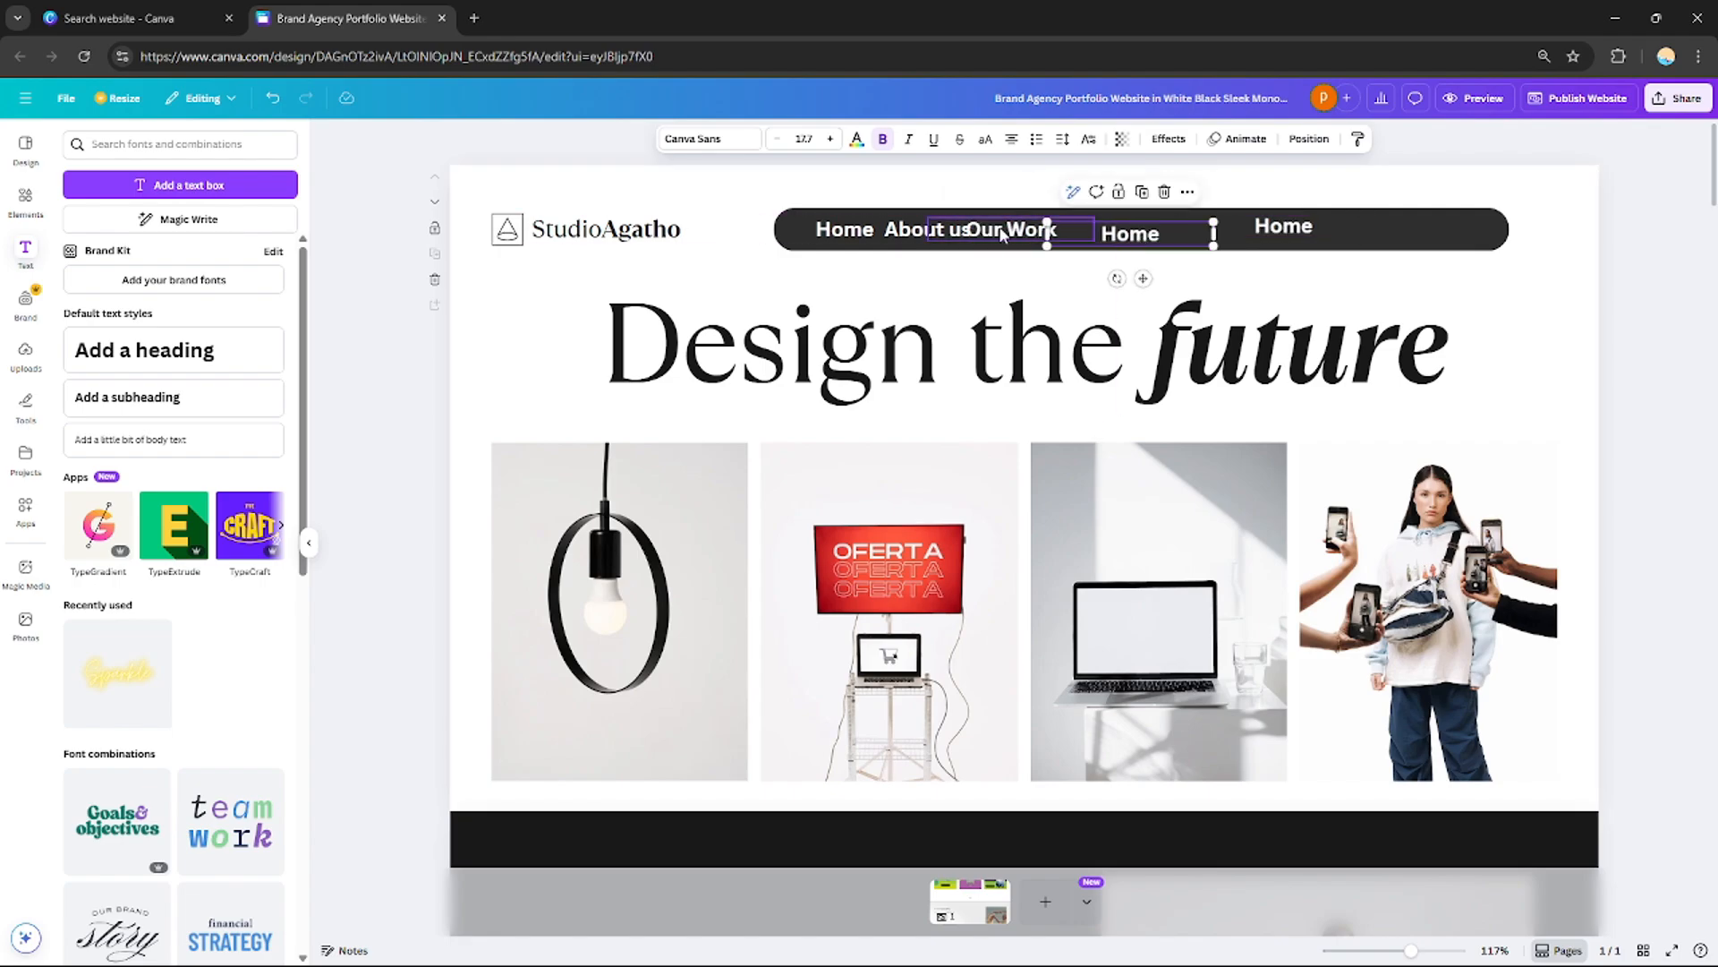
{"action": "left_click_drag", "start_coordinate": [998, 233], "coordinate": [1022, 233]}
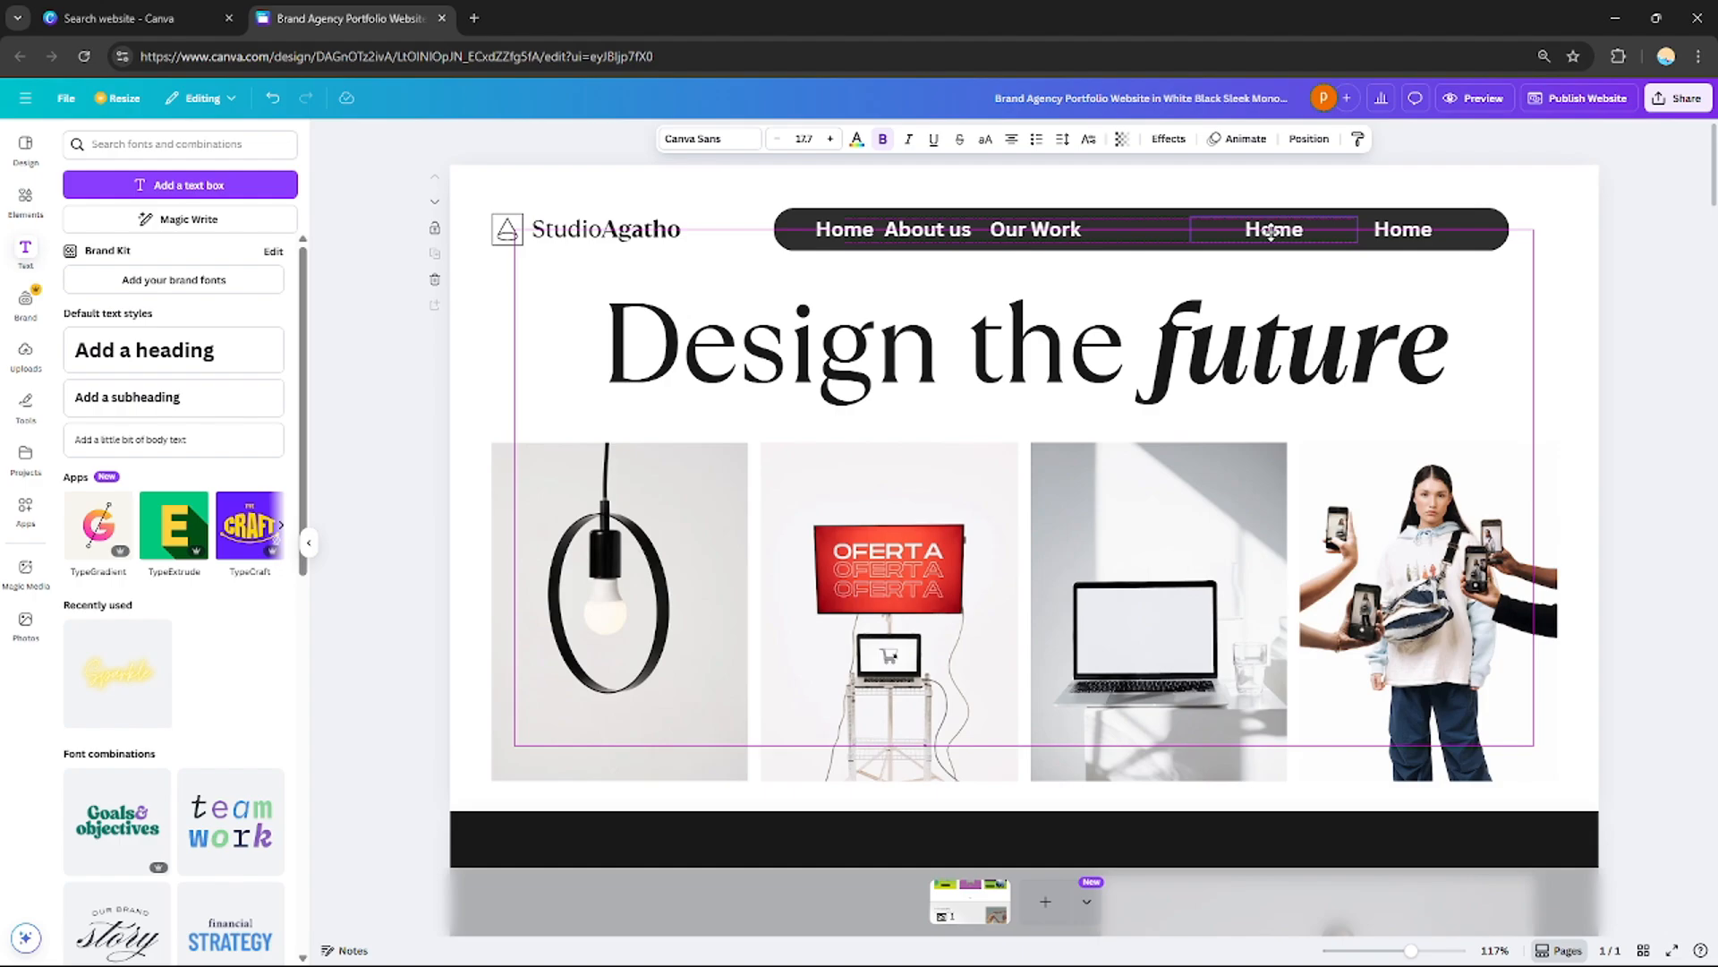
{"action": "left_click_drag", "start_coordinate": [1273, 231], "coordinate": [1272, 231]}
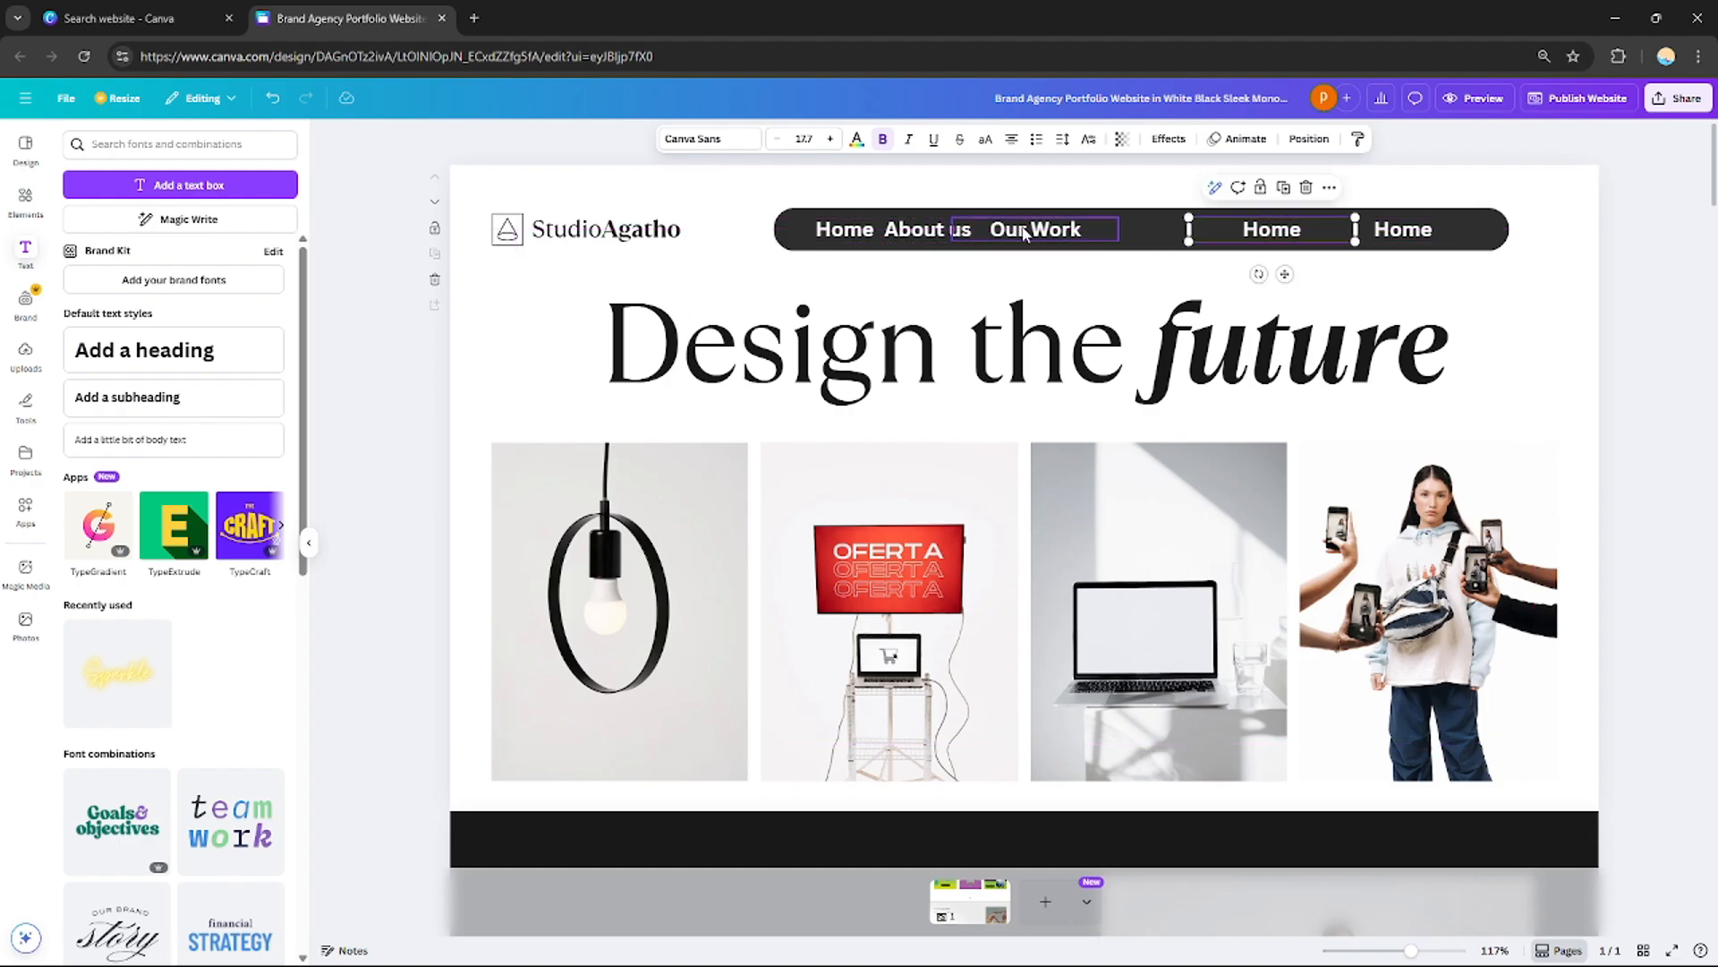
{"action": "mouse_move", "coordinate": [1028, 230]}
{"action": "left_mouse_down"}
{"action": "mouse_move", "coordinate": [1046, 227]}
{"action": "mouse_move", "coordinate": [962, 249]}
{"action": "mouse_move", "coordinate": [1034, 233]}
{"action": "left_mouse_up"}
{"action": "left_click", "coordinate": [1078, 332]}
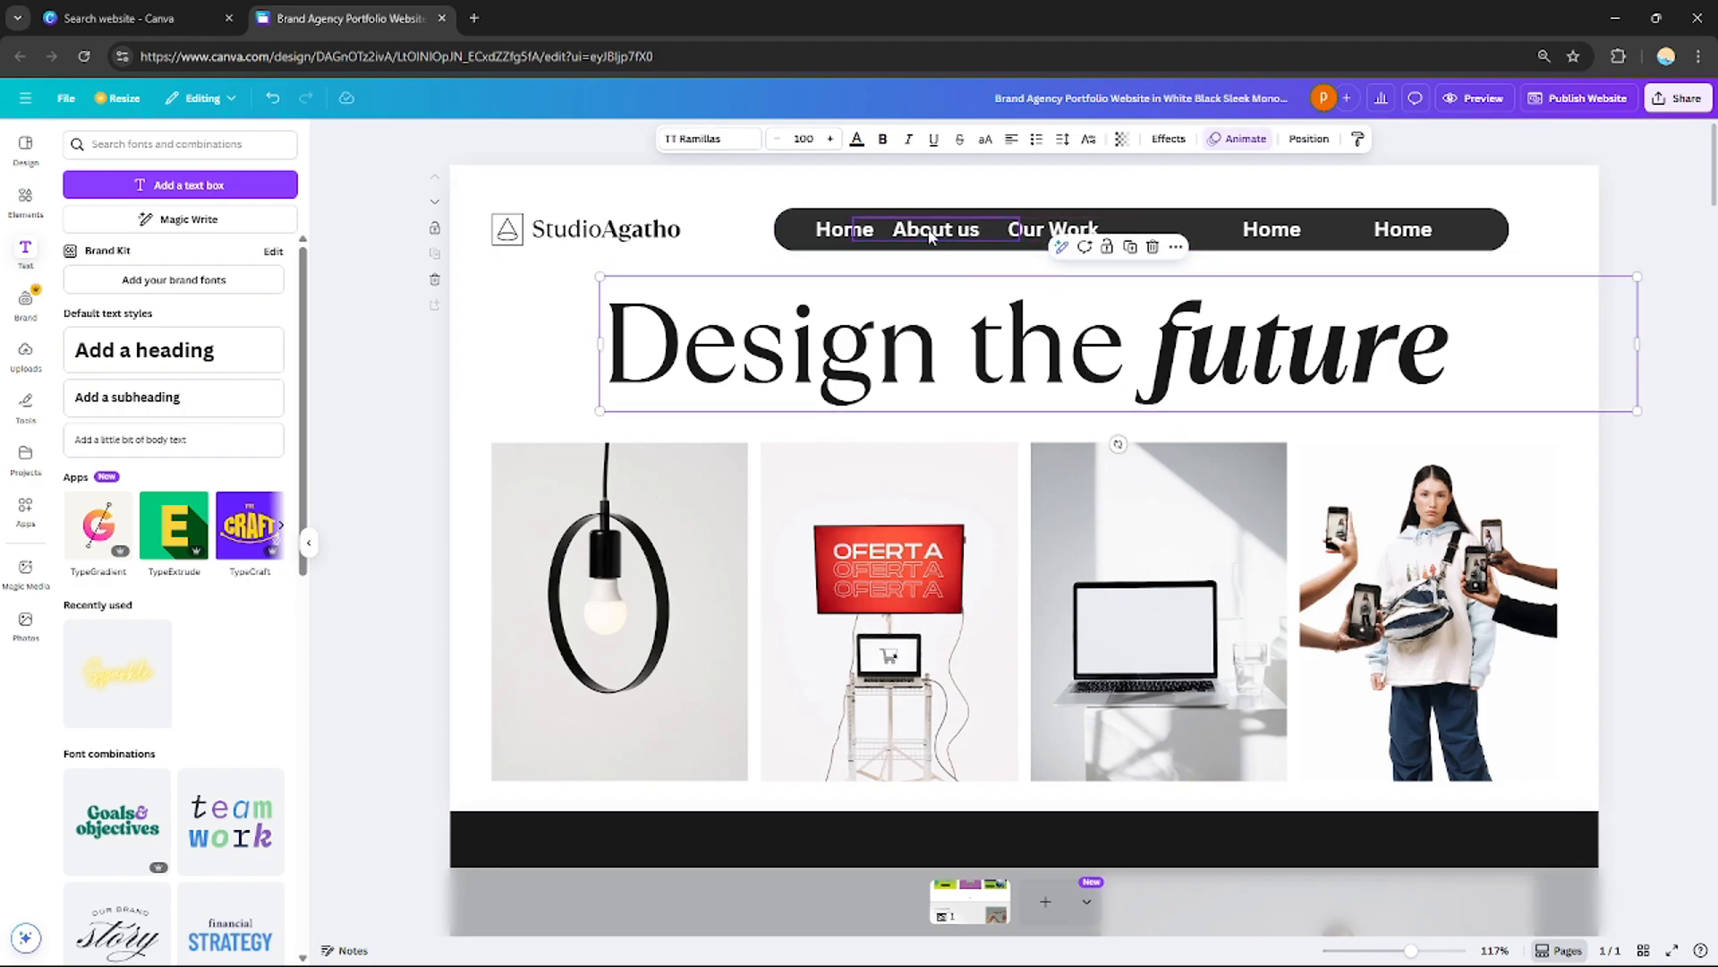
{"action": "left_click_drag", "start_coordinate": [931, 237], "coordinate": [937, 238]}
{"action": "left_click", "coordinate": [1339, 301]}
Check the project sections, move the next "Home" label beside "Our Work" and rename it "Brands"
{"action": "left_click_drag", "start_coordinate": [1715, 170], "coordinate": [1705, 404]}
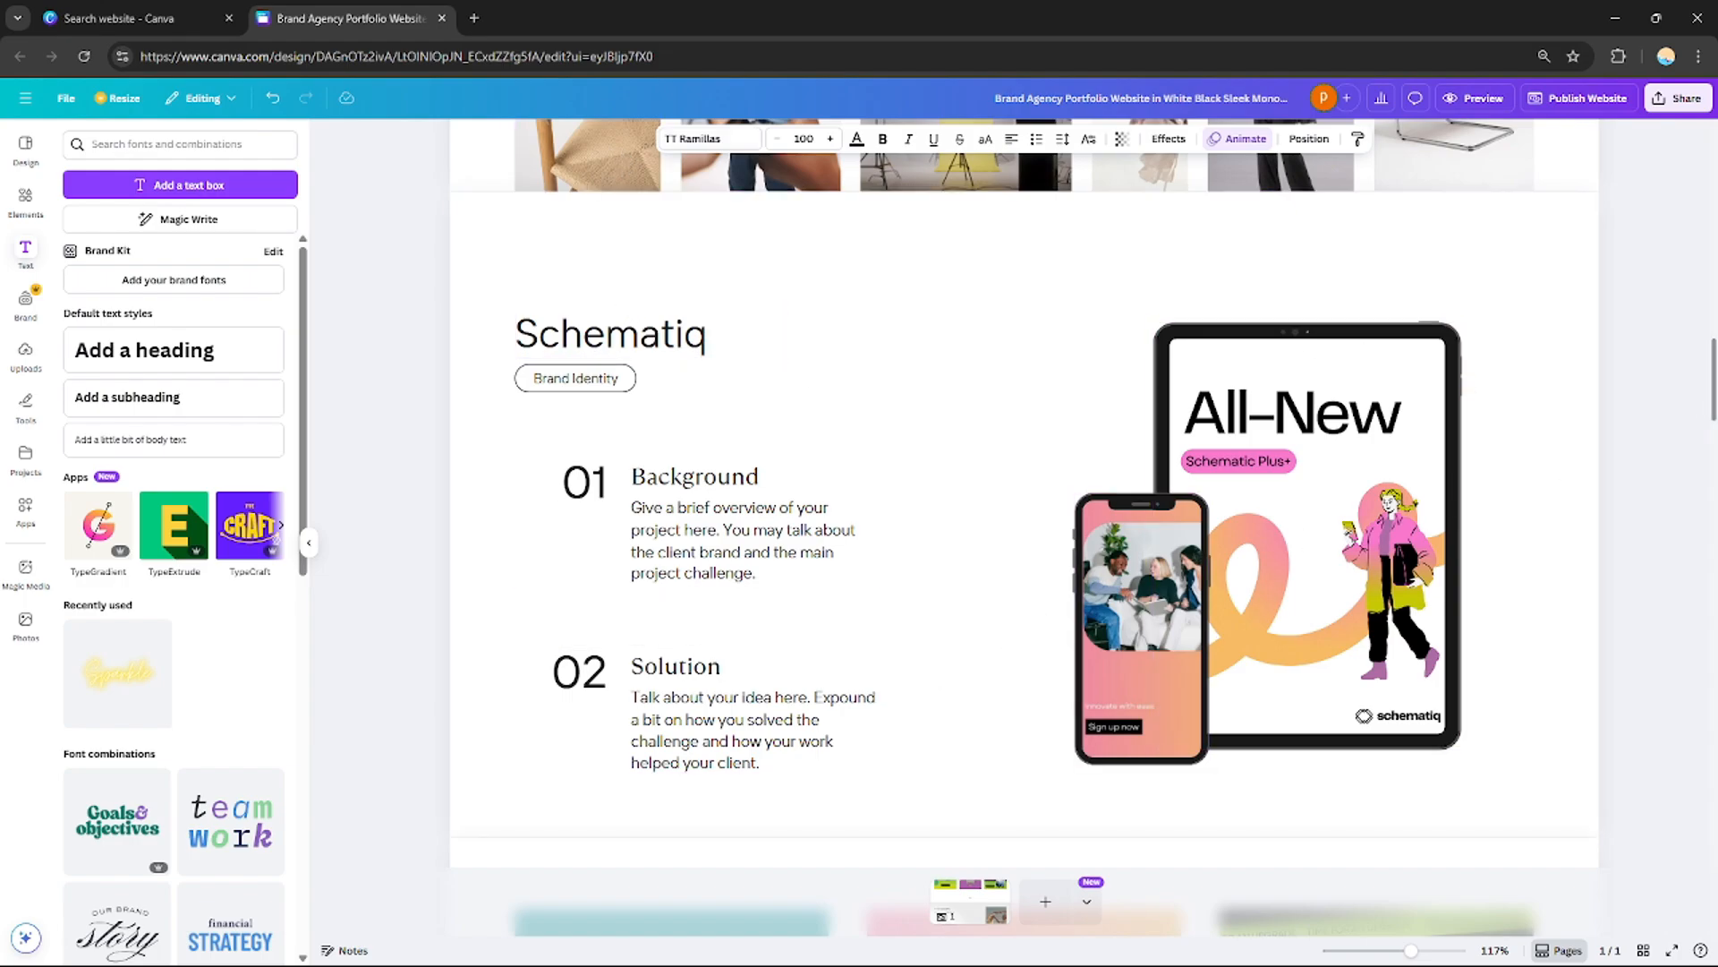
{"action": "scroll", "coordinate": [1025, 528], "scroll_direction": "down", "scroll_amount": 6}
{"action": "scroll", "coordinate": [1024, 510], "scroll_direction": "down", "scroll_amount": 4}
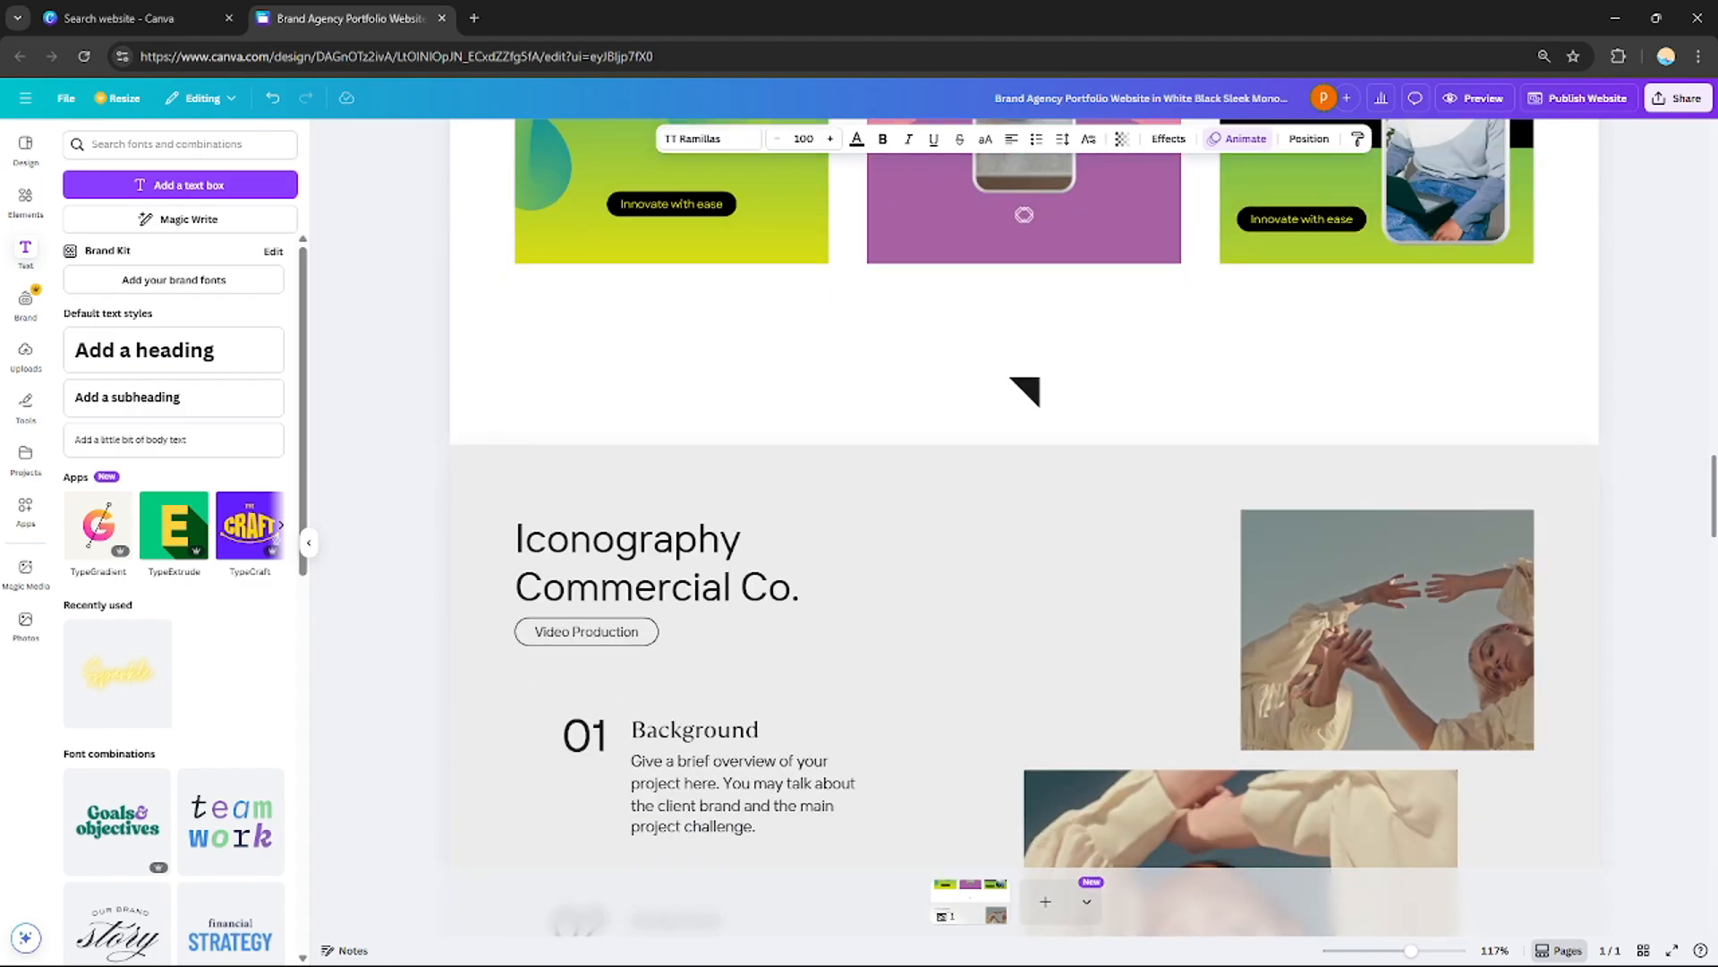
{"action": "left_click_drag", "start_coordinate": [1714, 514], "coordinate": [1704, 416]}
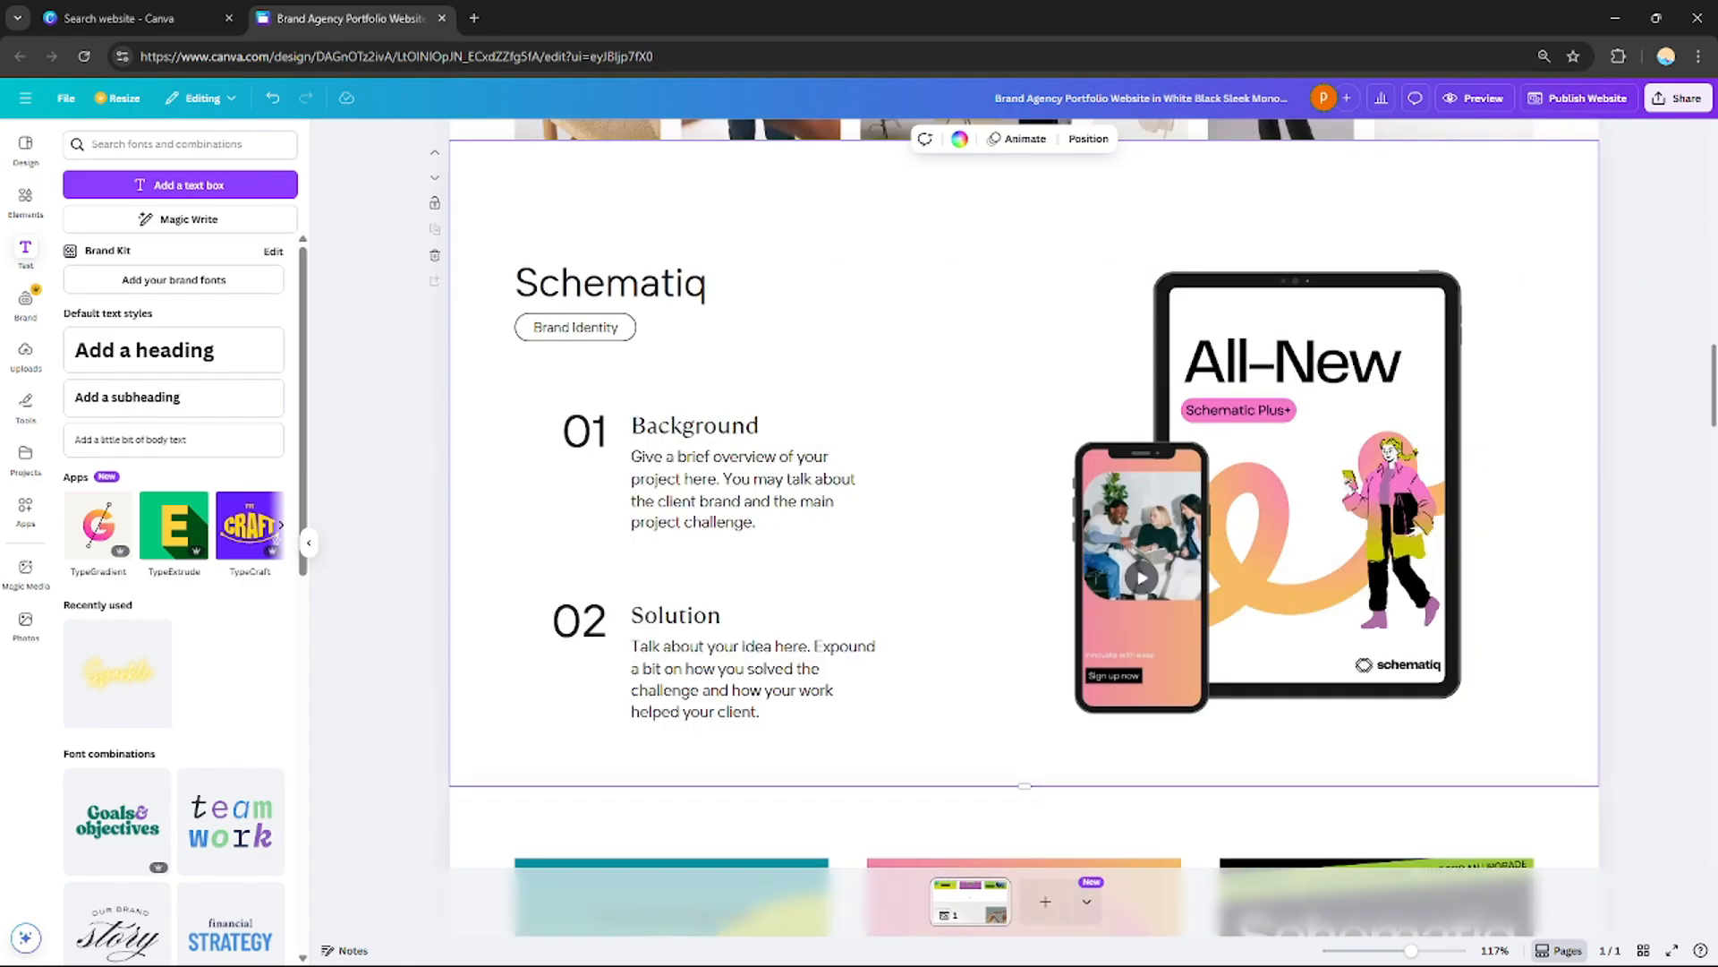
{"action": "scroll", "coordinate": [1310, 319], "scroll_direction": "down", "scroll_amount": 1}
{"action": "scroll", "coordinate": [1310, 319], "scroll_direction": "up", "scroll_amount": 1}
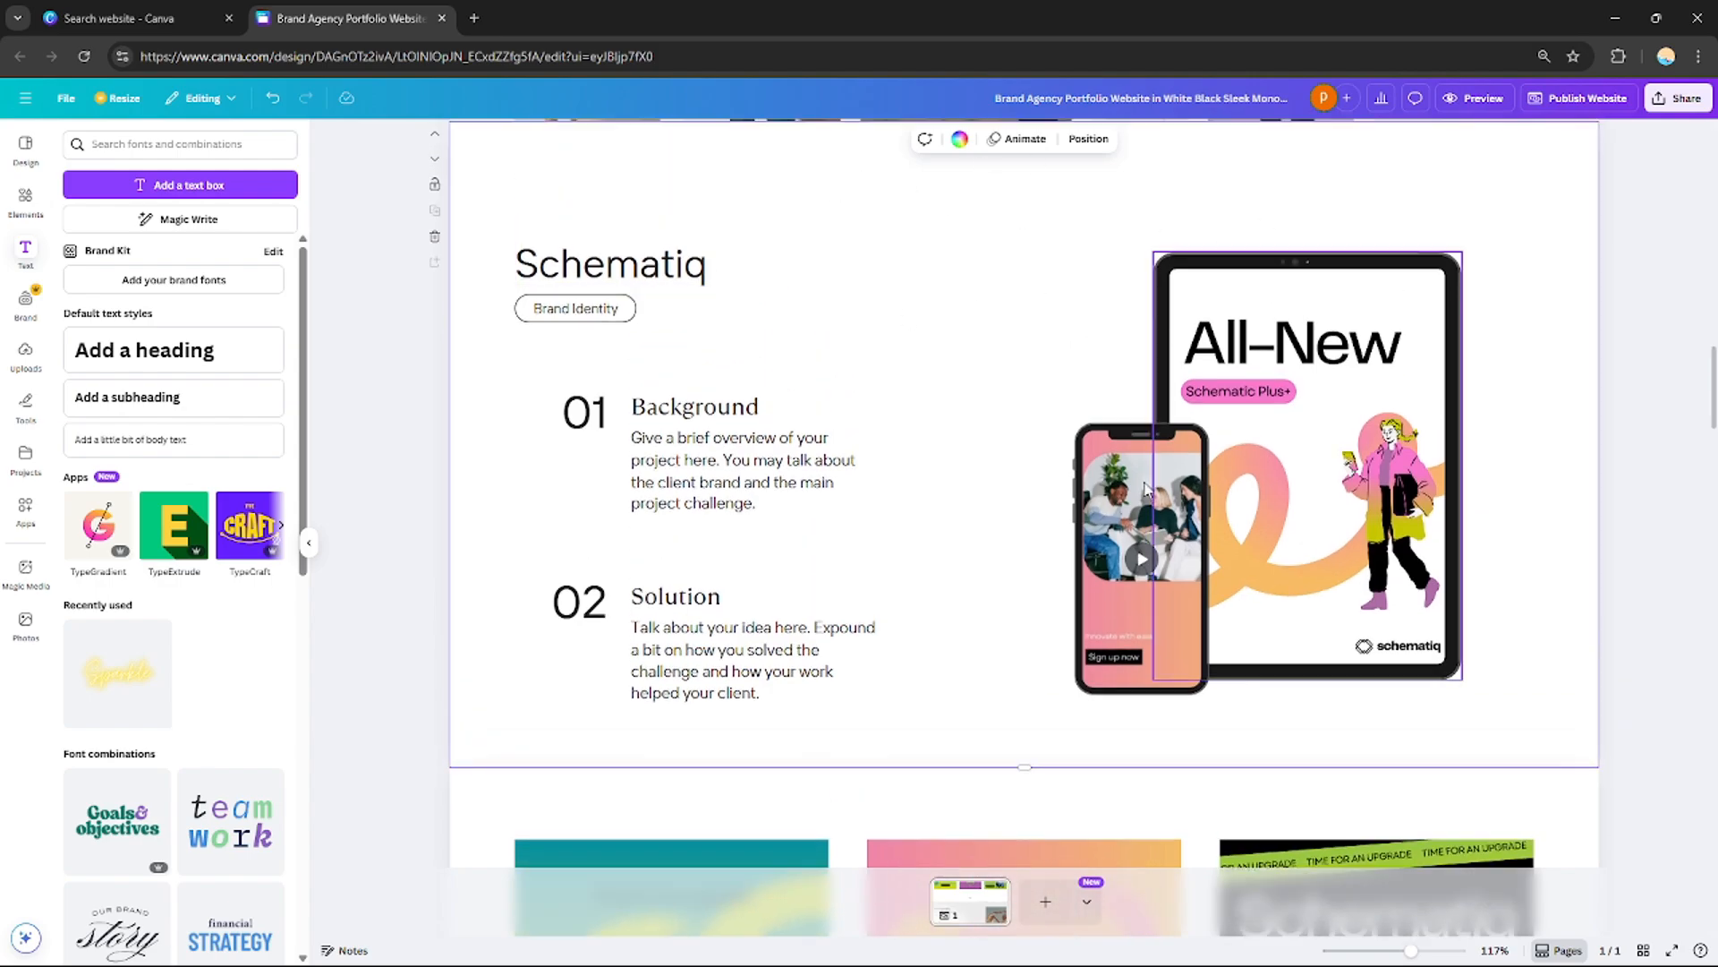
{"action": "left_click_drag", "start_coordinate": [1713, 388], "coordinate": [1713, 165]}
{"action": "left_click_drag", "start_coordinate": [1275, 233], "coordinate": [1164, 225]}
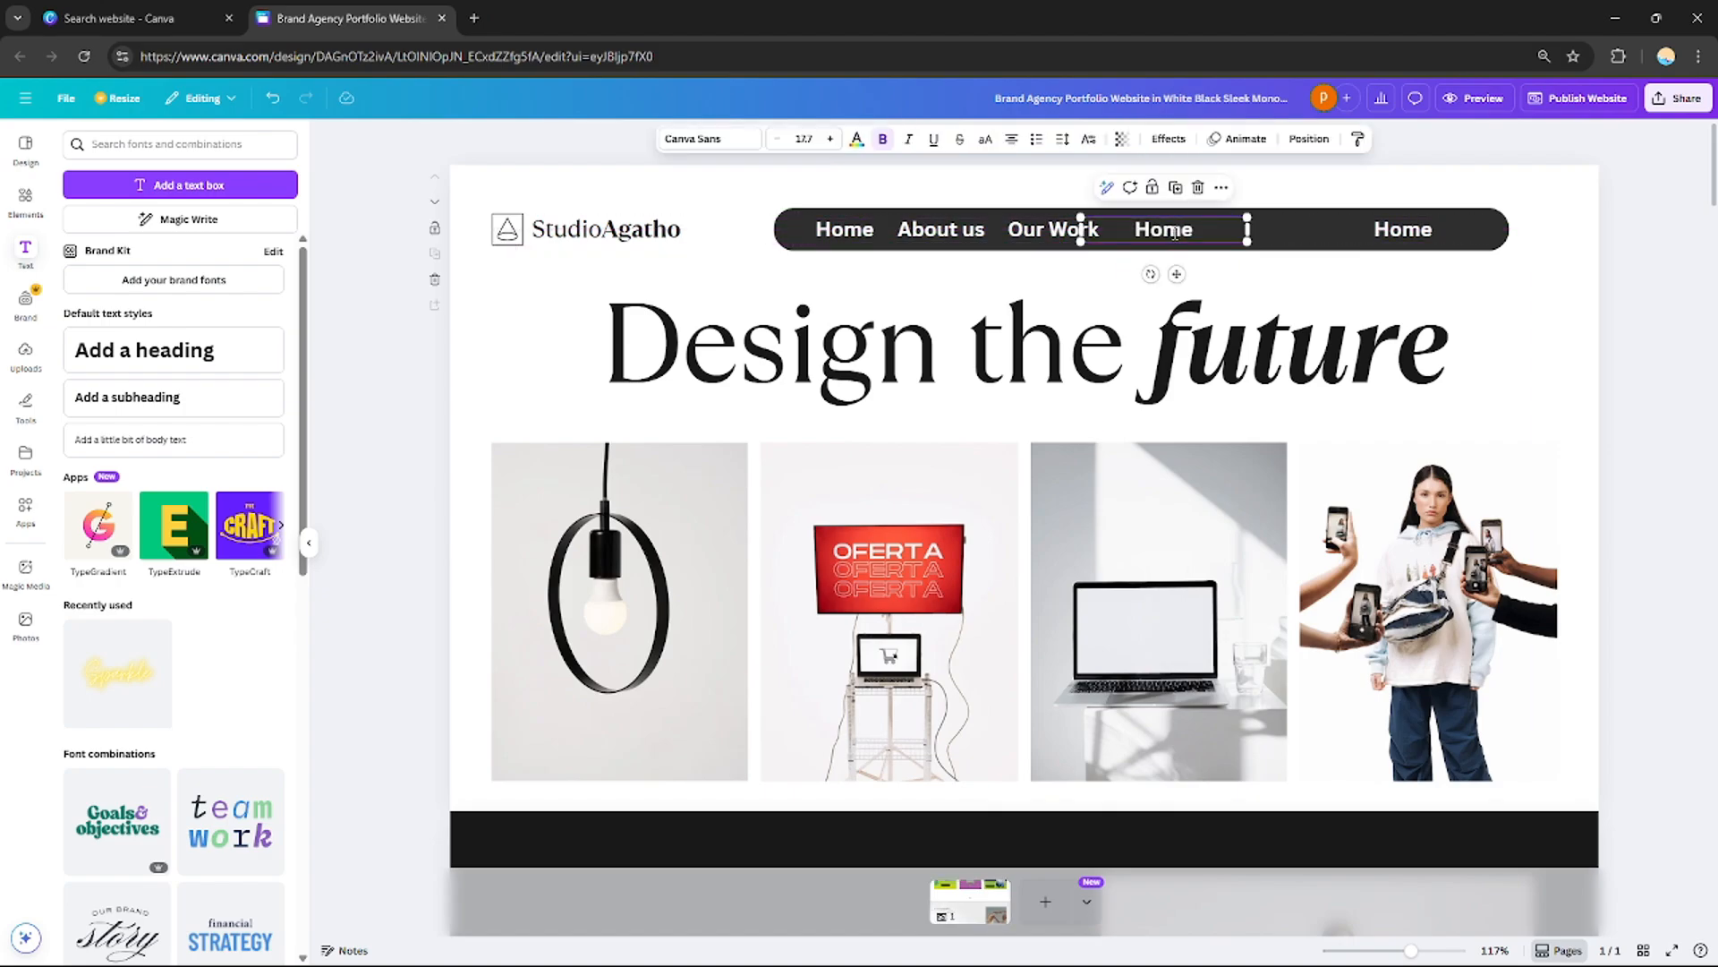
{"action": "double_click", "coordinate": [1181, 231]}
{"action": "type", "text": "Br"}
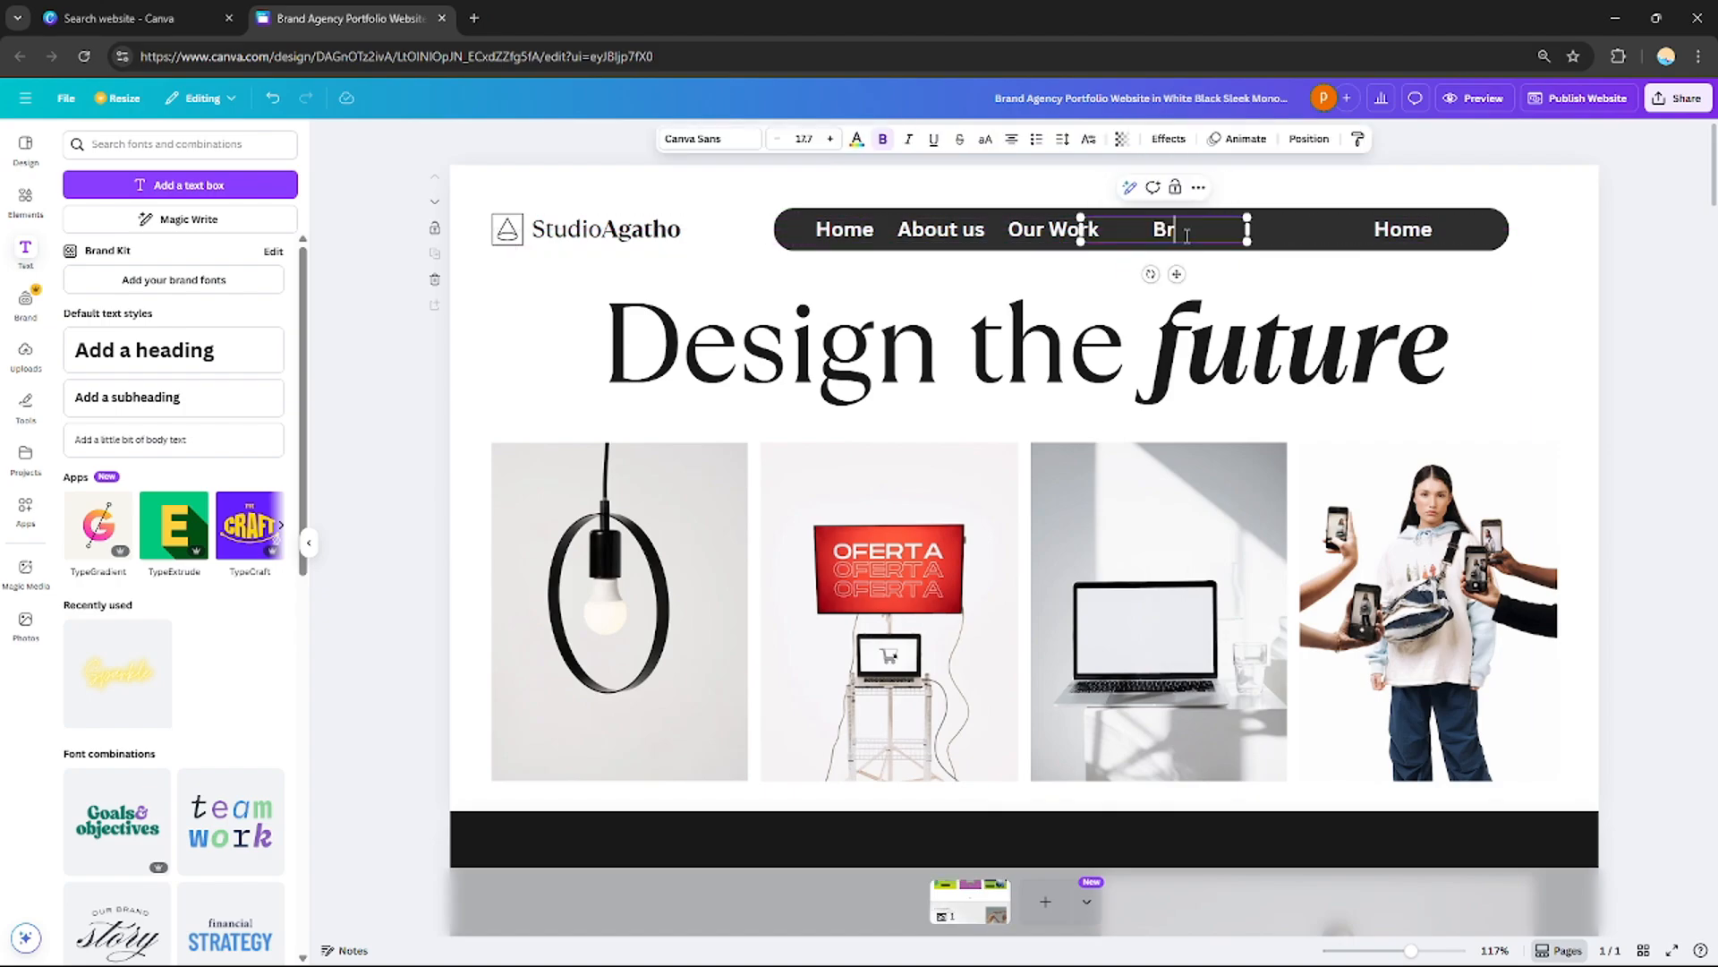
{"action": "type", "text": "ands"}
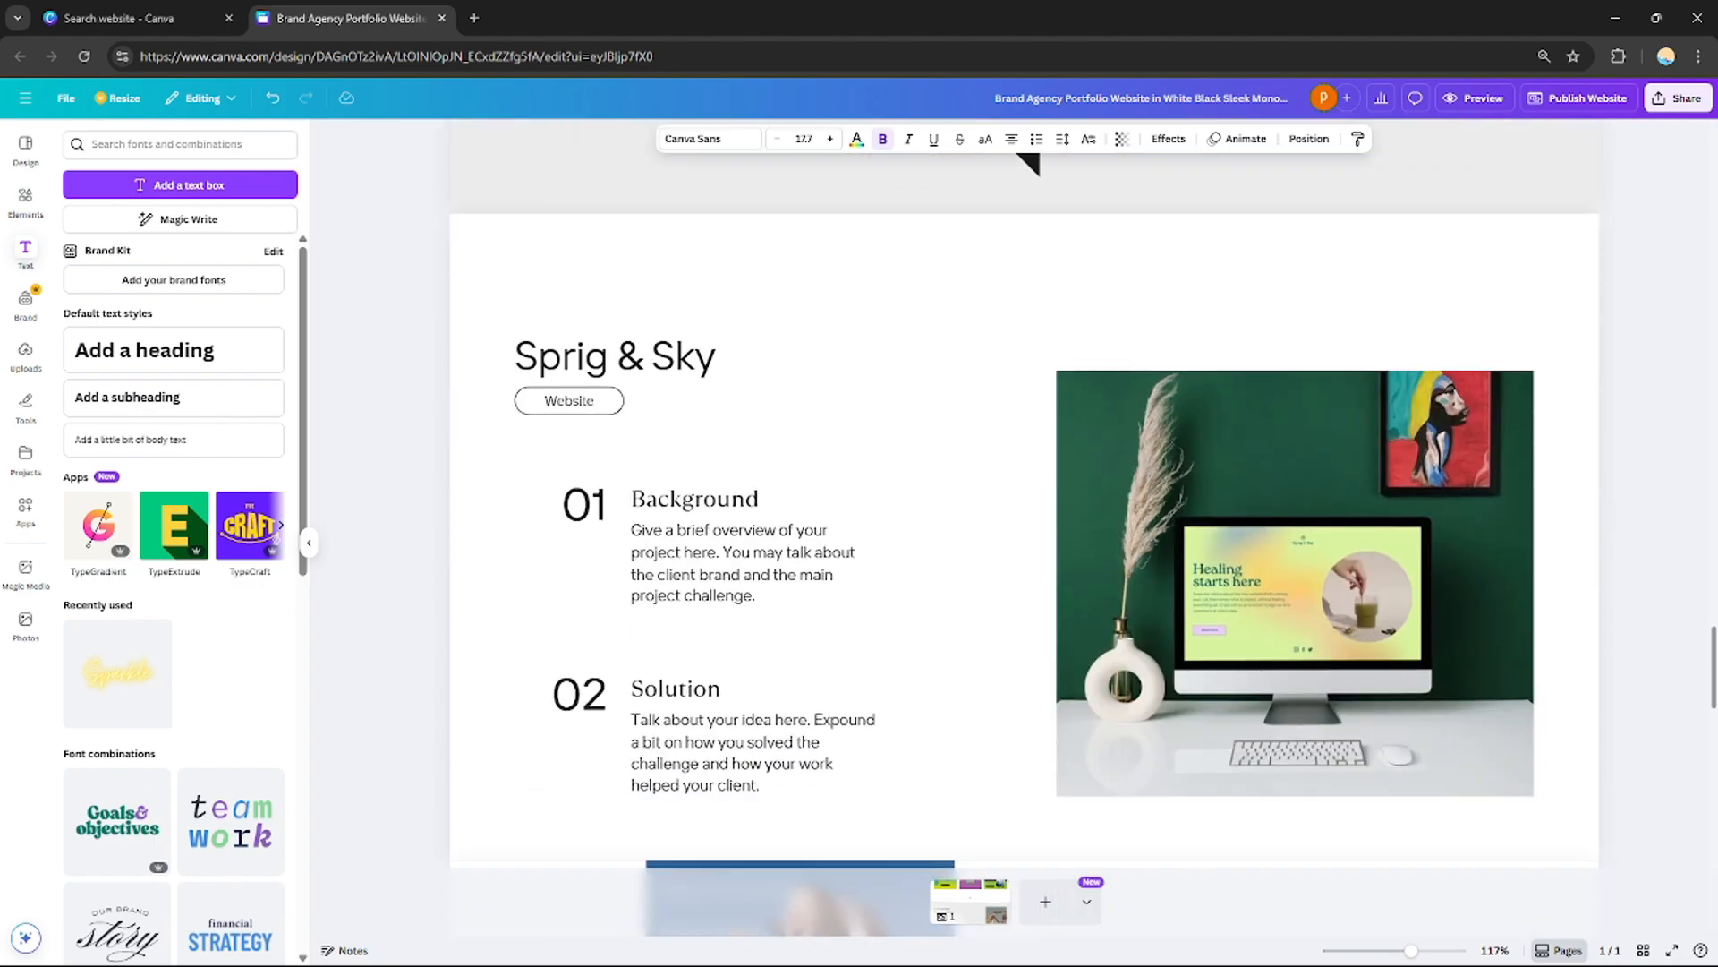
Rename the last "Home" label, placed after "Brands", as "What we do" to match the services section
{"action": "scroll", "coordinate": [1023, 492], "scroll_direction": "down", "scroll_amount": 20}
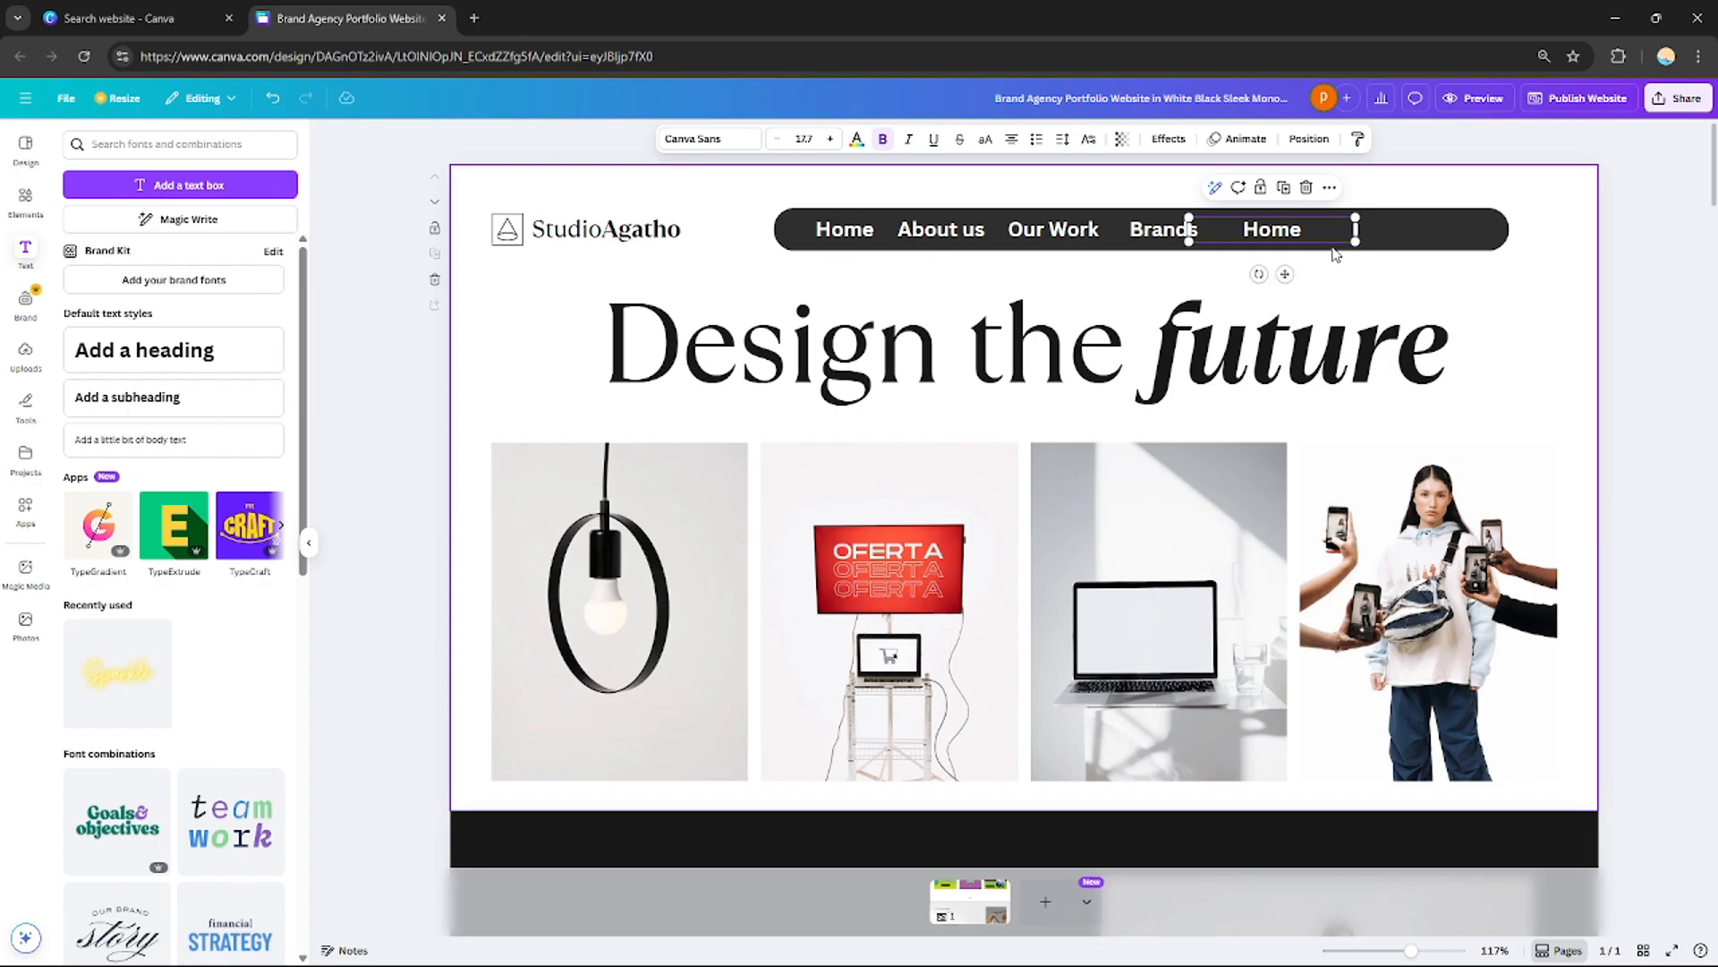
{"action": "double_click", "coordinate": [1283, 228]}
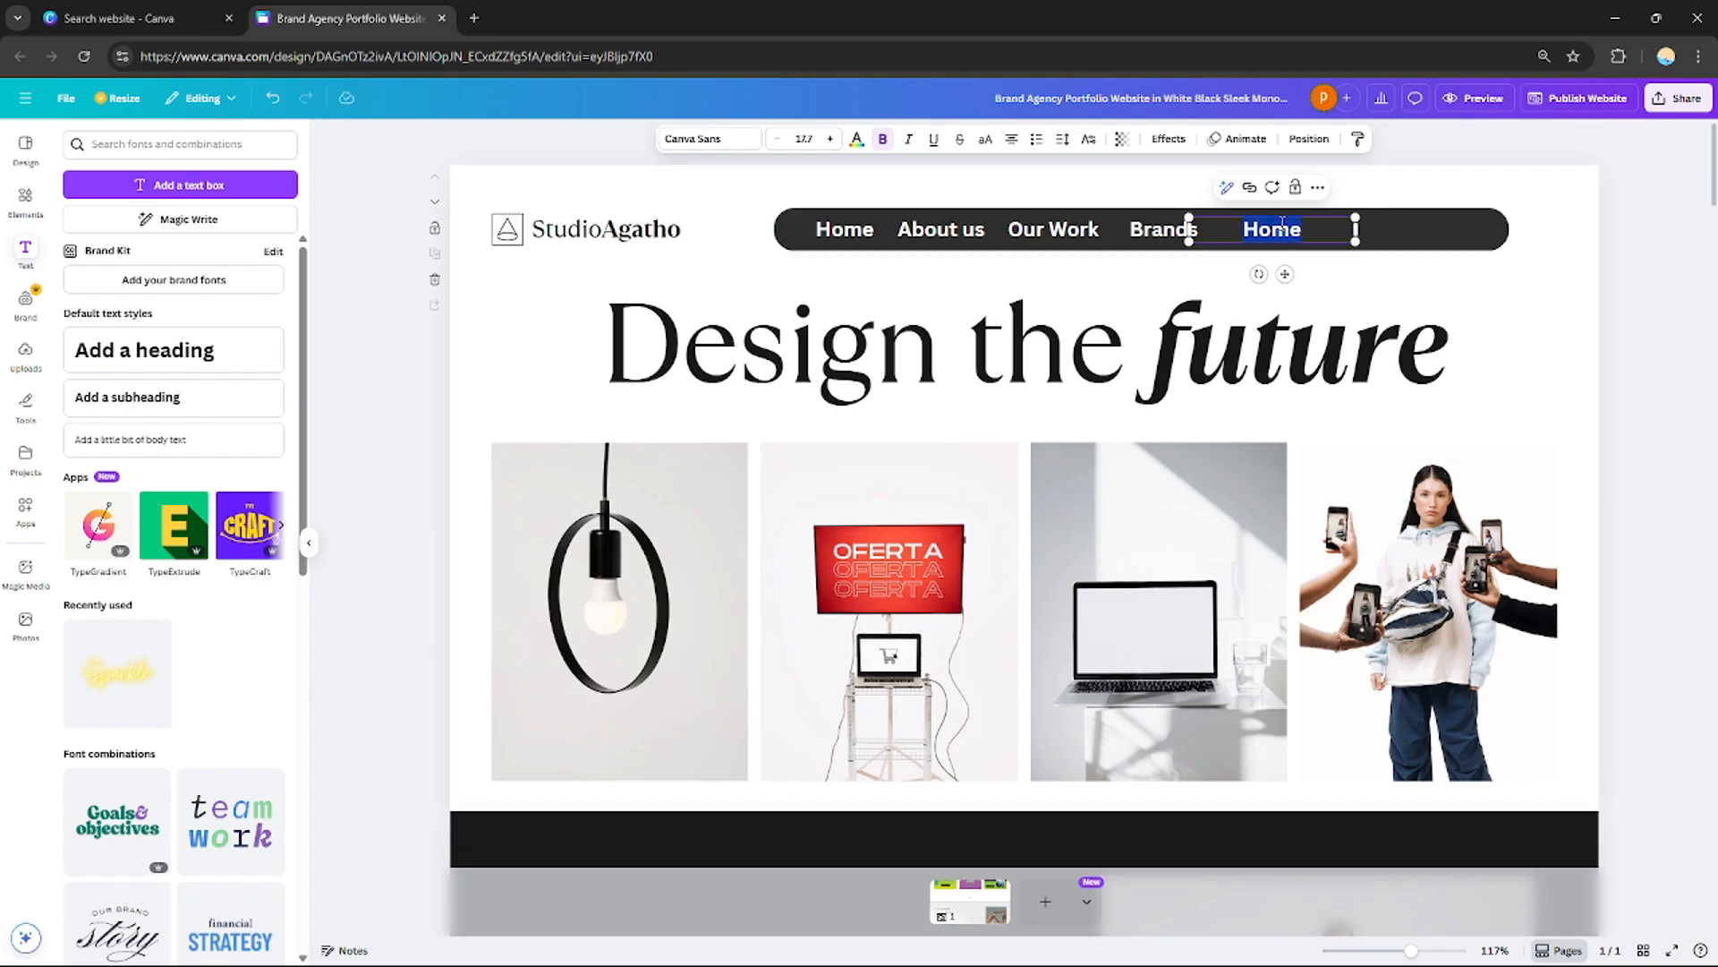
{"action": "type", "text": "Wha"}
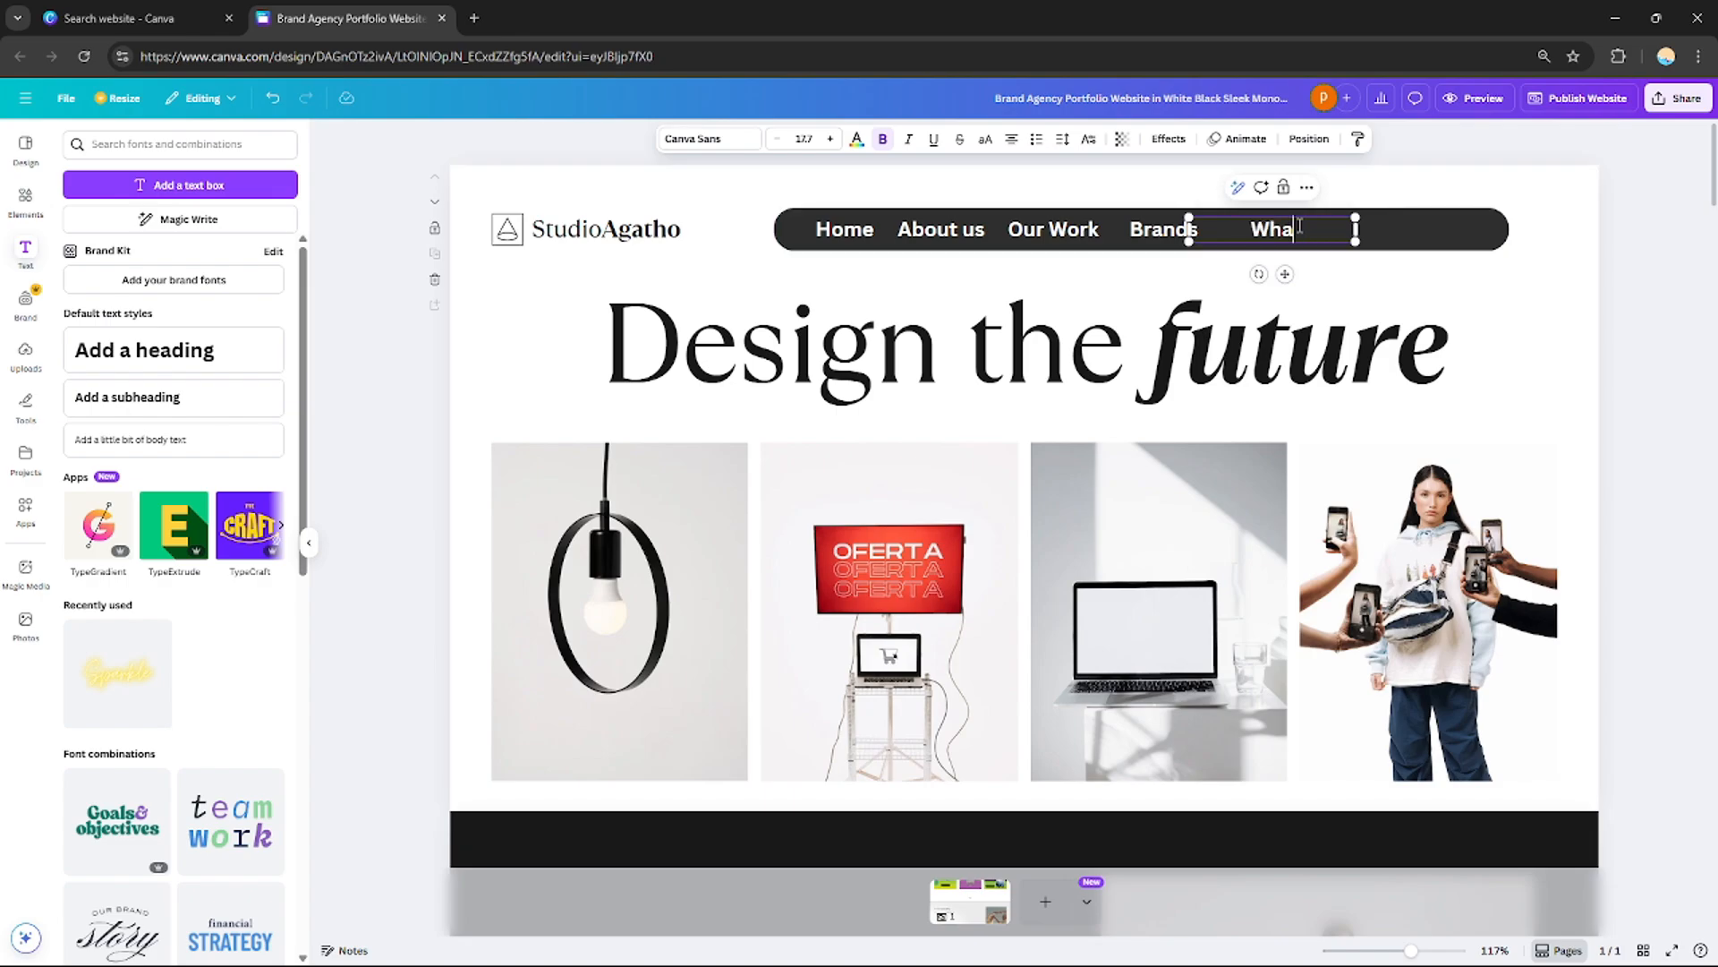
{"action": "type", "text": "t we do"}
Shorten the dark bar from its outer end so it finishes just past "What we do"
{"action": "left_click", "coordinate": [1491, 231]}
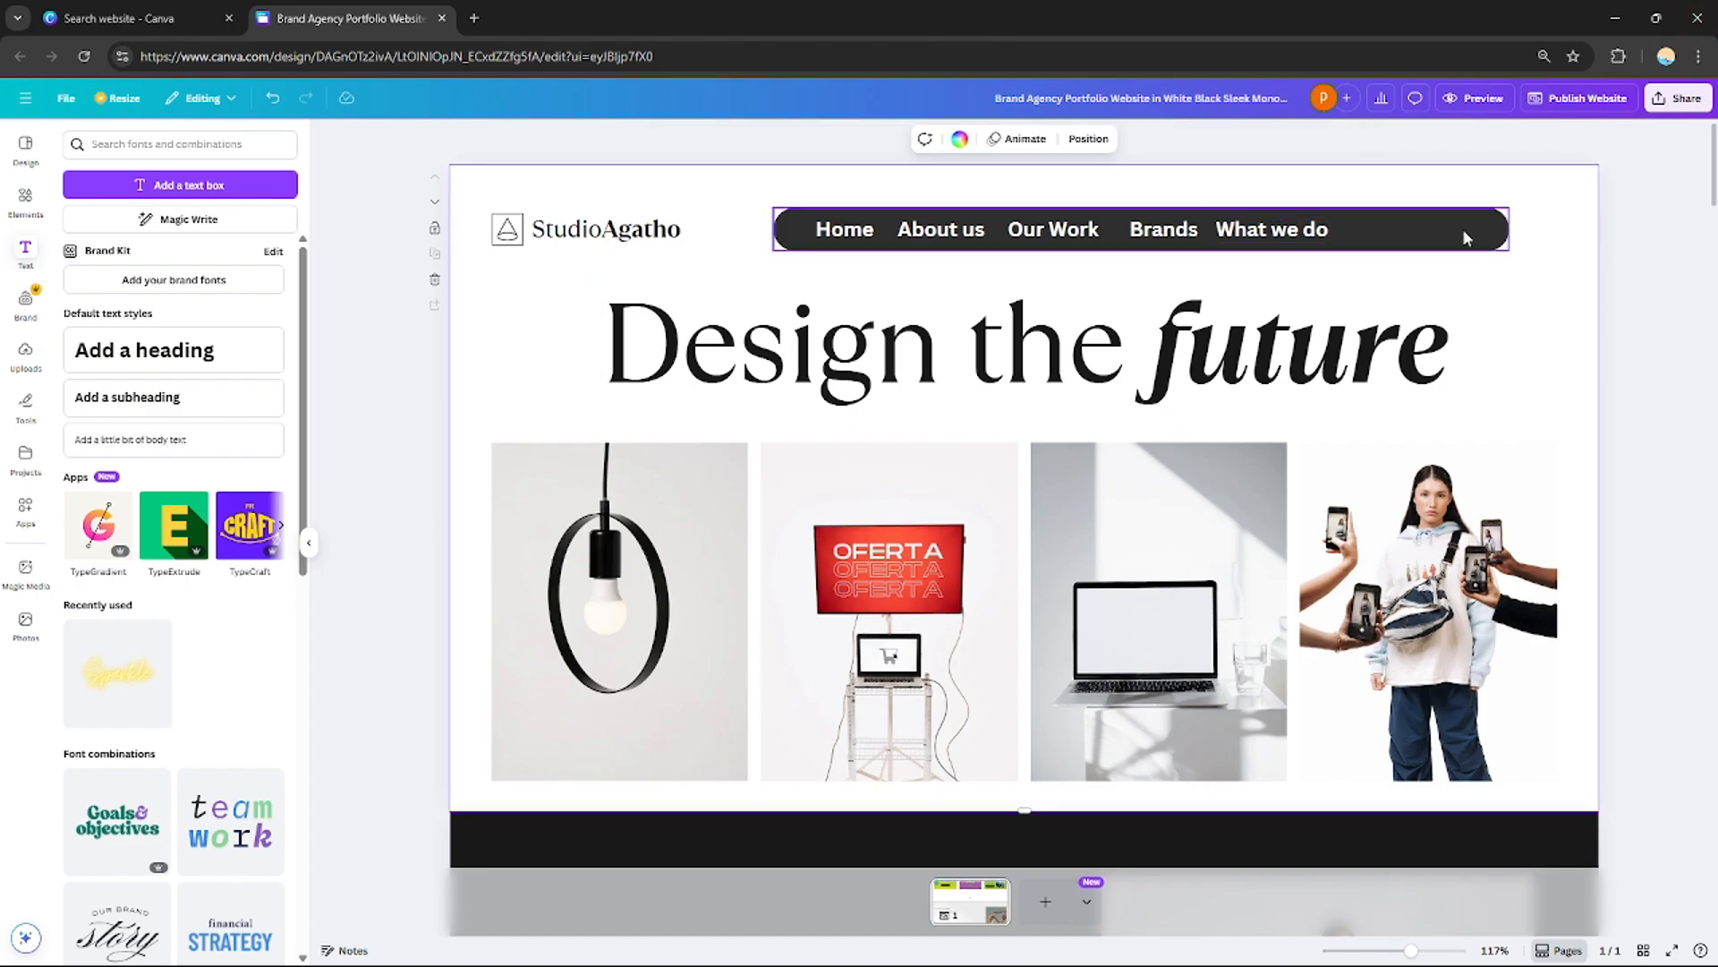
{"action": "left_click_drag", "start_coordinate": [1509, 230], "coordinate": [1381, 231]}
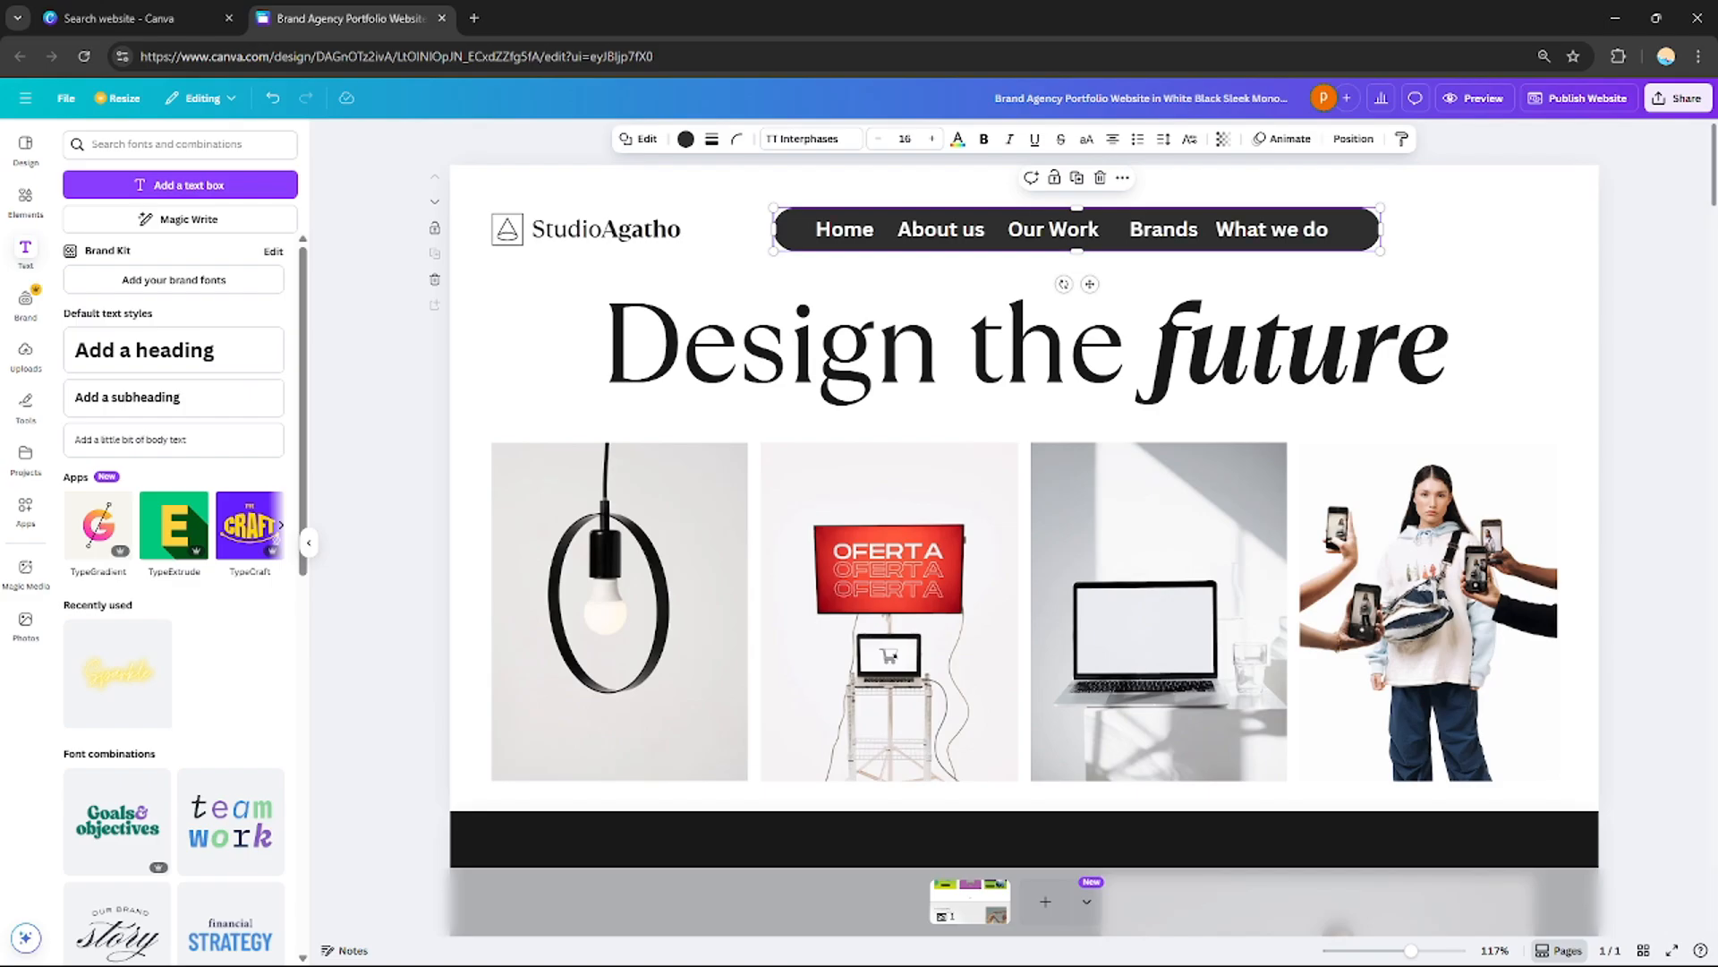
Review the page sections against the navigation labels, from the header down to the services section
{"action": "left_click_drag", "start_coordinate": [1709, 183], "coordinate": [1706, 841]}
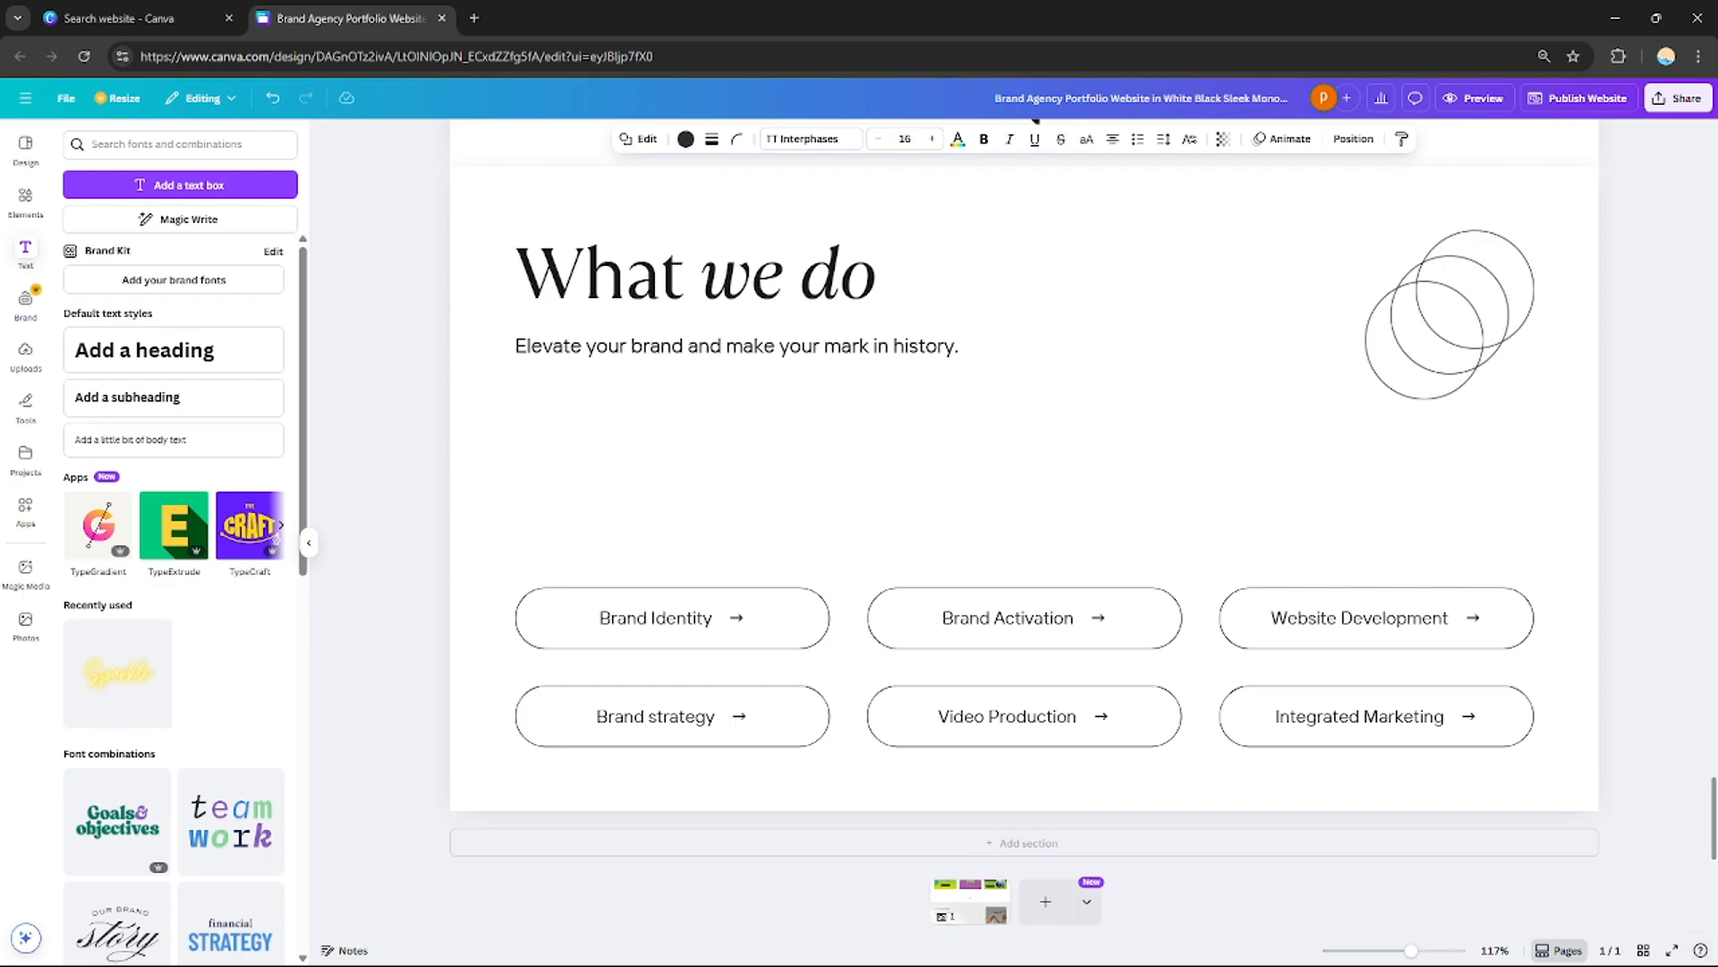
{"action": "left_click_drag", "start_coordinate": [1712, 828], "coordinate": [1711, 166]}
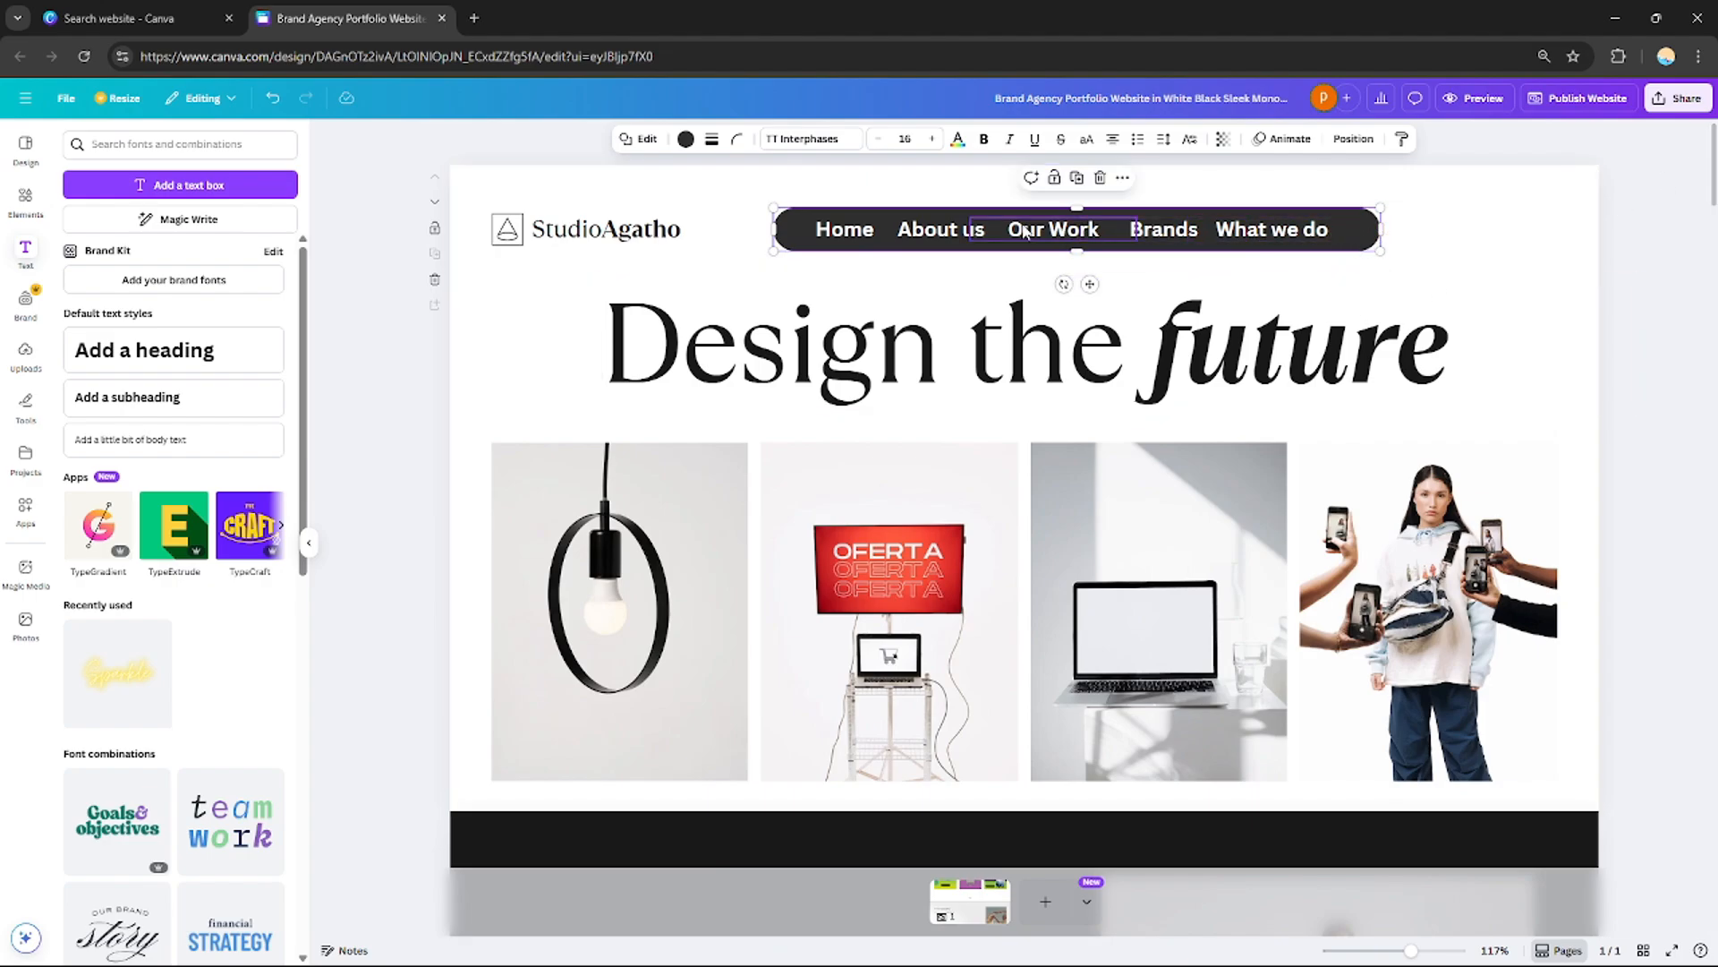
{"action": "left_click", "coordinate": [1452, 243]}
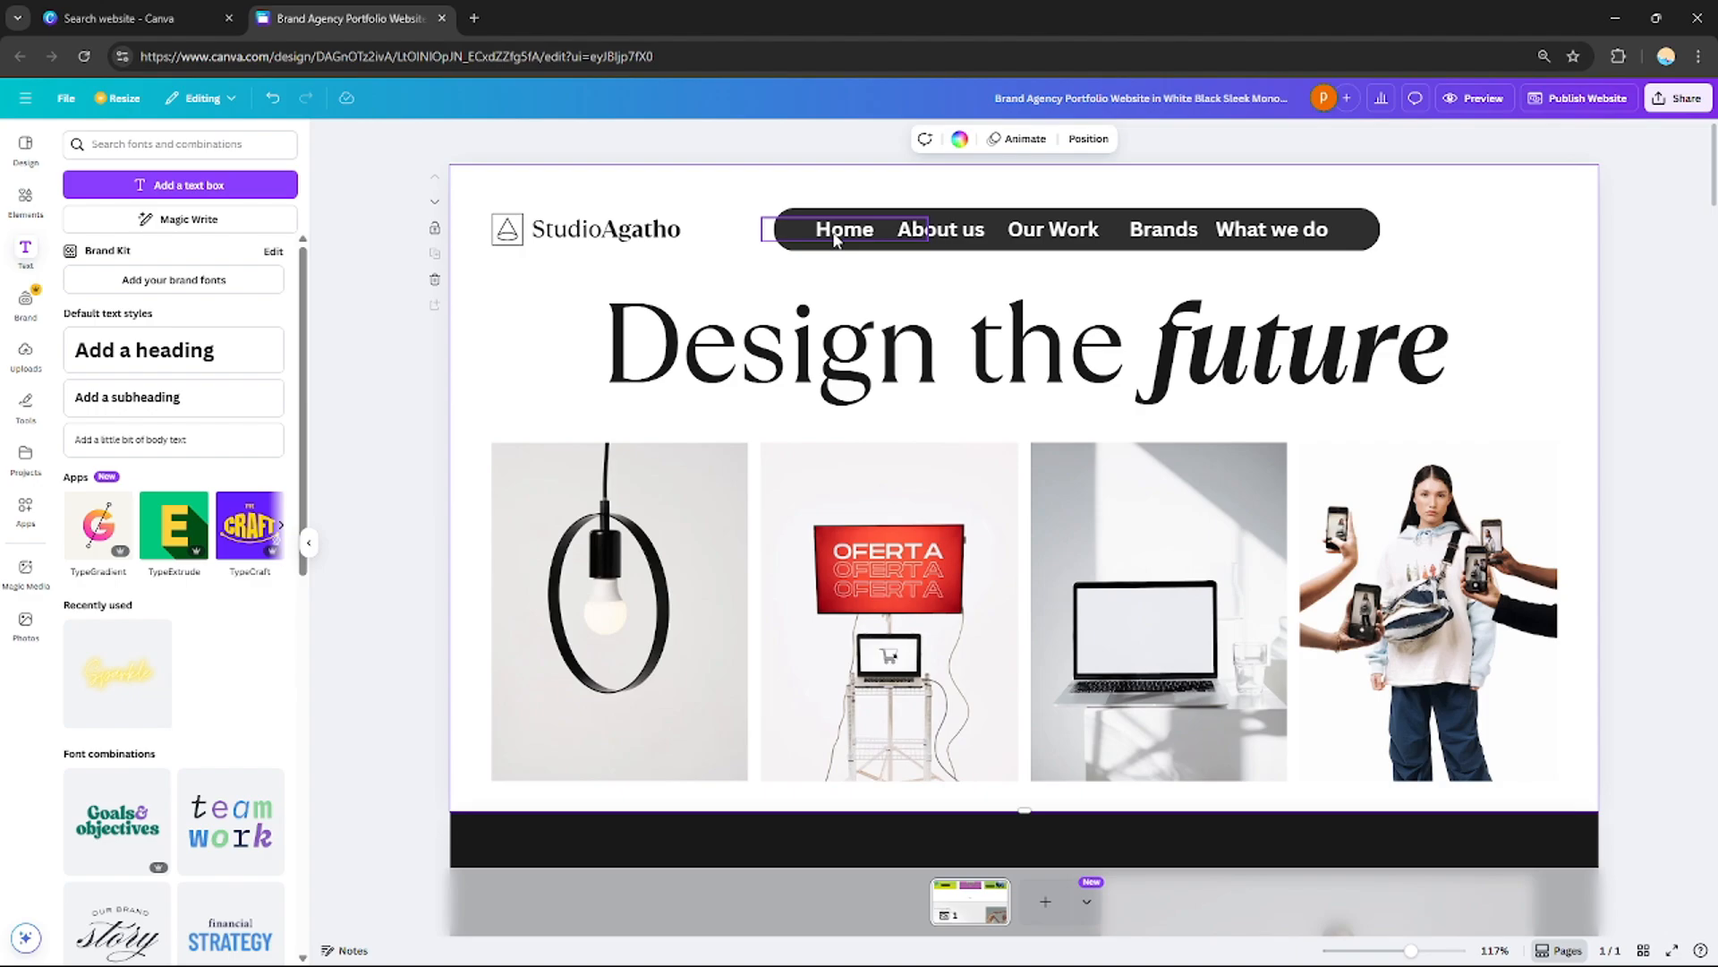
{"action": "scroll", "coordinate": [834, 240], "scroll_direction": "down", "scroll_amount": 10}
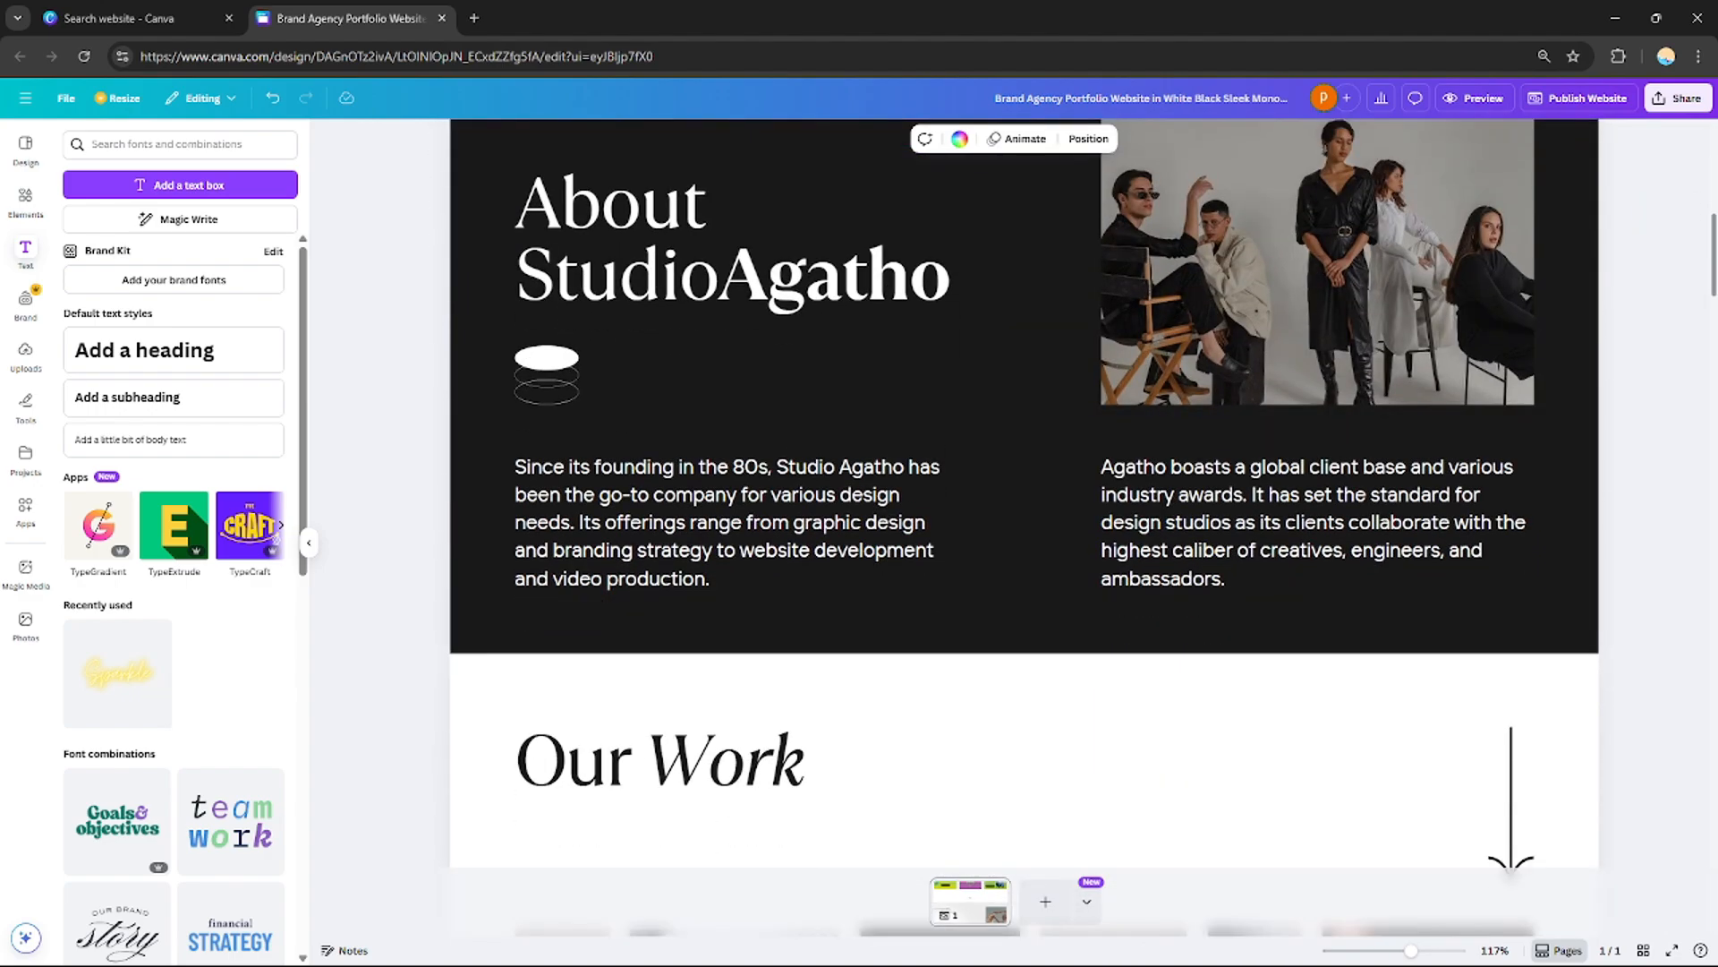
{"action": "scroll", "coordinate": [981, 224], "scroll_direction": "up", "scroll_amount": 10}
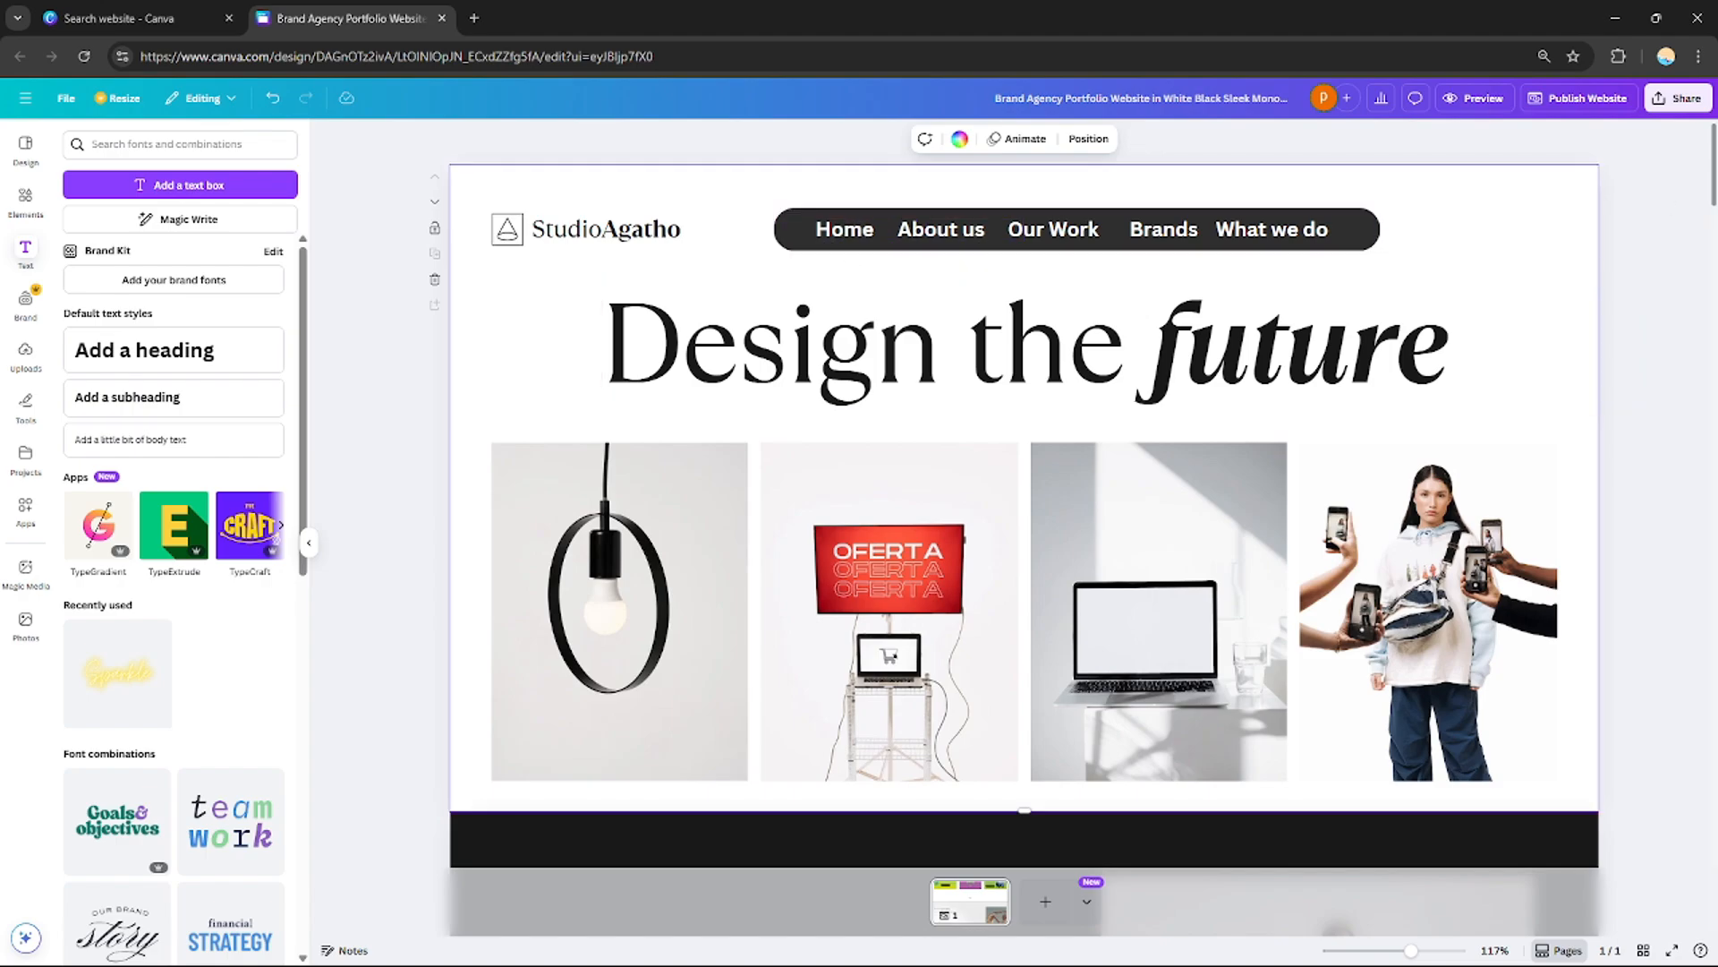
{"action": "scroll", "coordinate": [1024, 493], "scroll_direction": "down", "scroll_amount": 5}
{"action": "scroll", "coordinate": [841, 246], "scroll_direction": "up", "scroll_amount": 5}
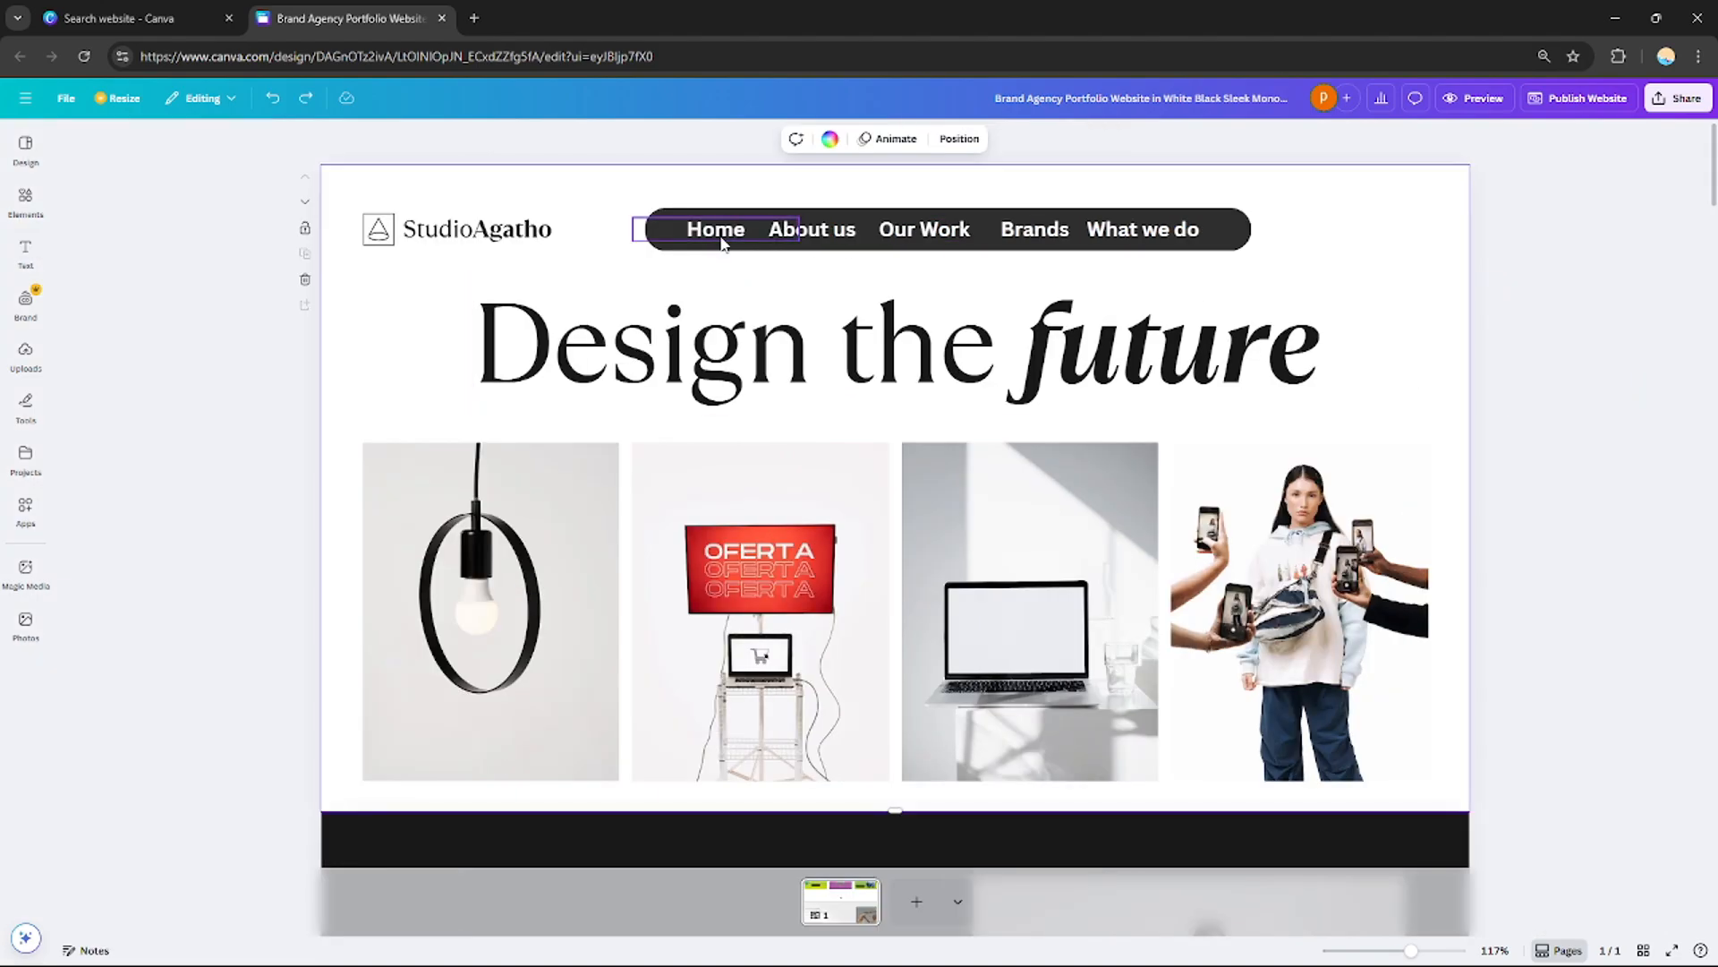
Link the "Home" navigation label to Section 1 of the page
{"action": "left_click", "coordinate": [721, 243]}
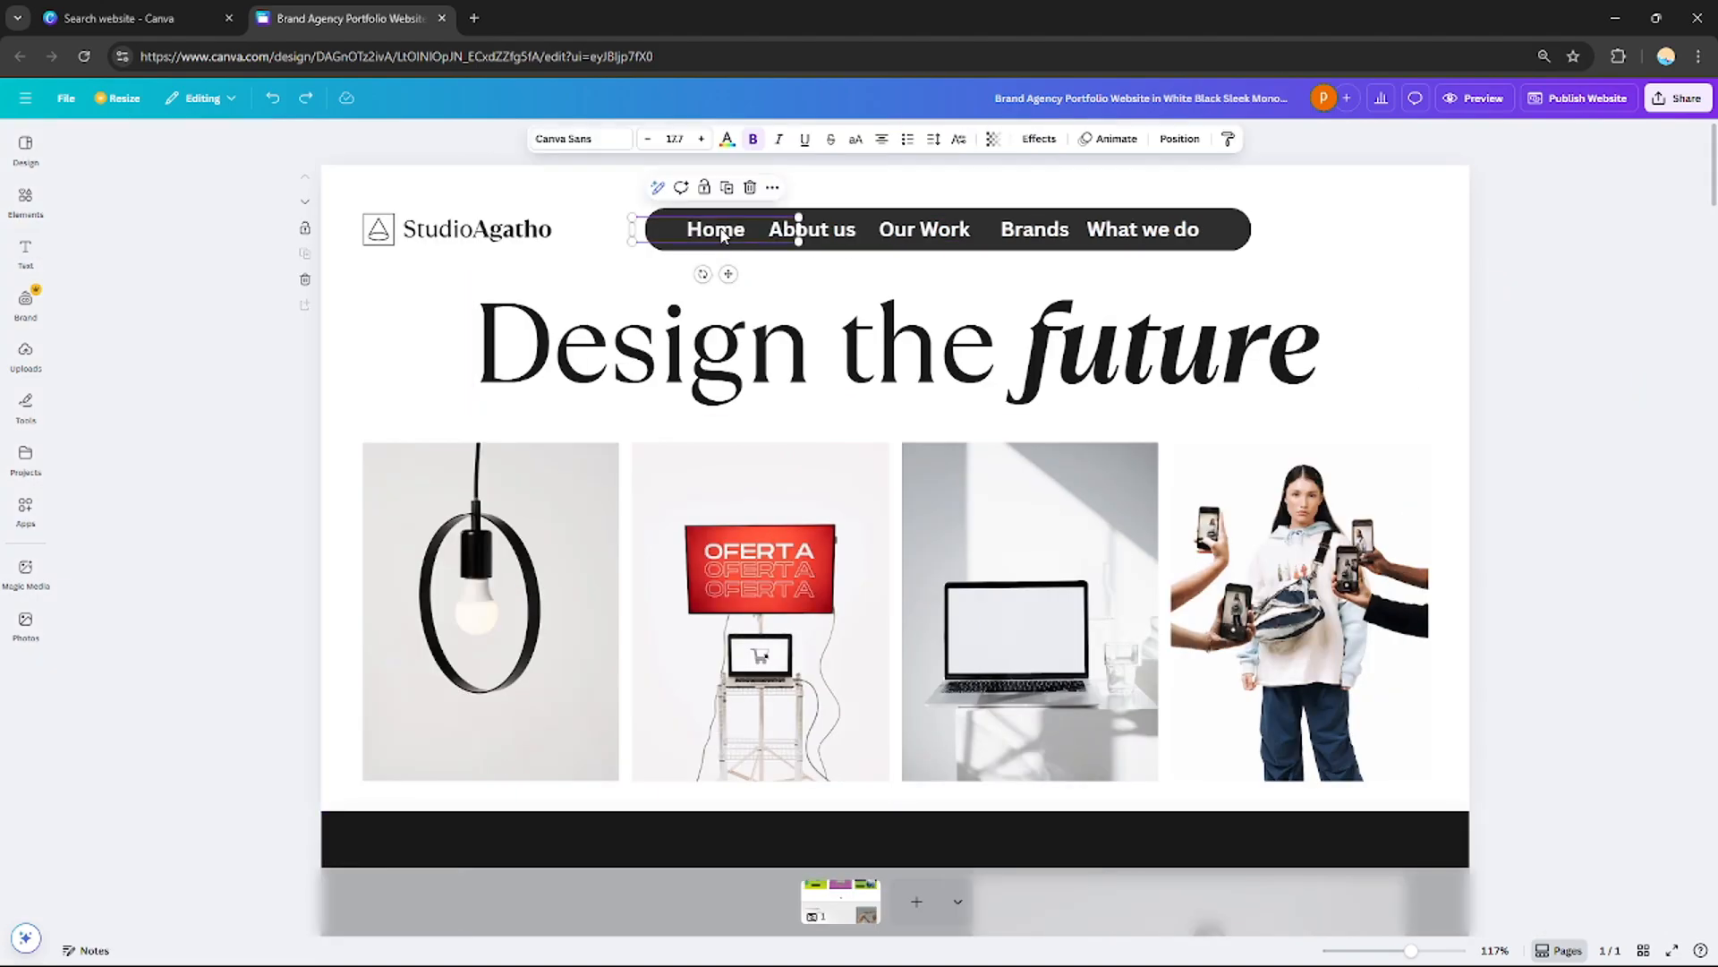
{"action": "right_click", "coordinate": [725, 236]}
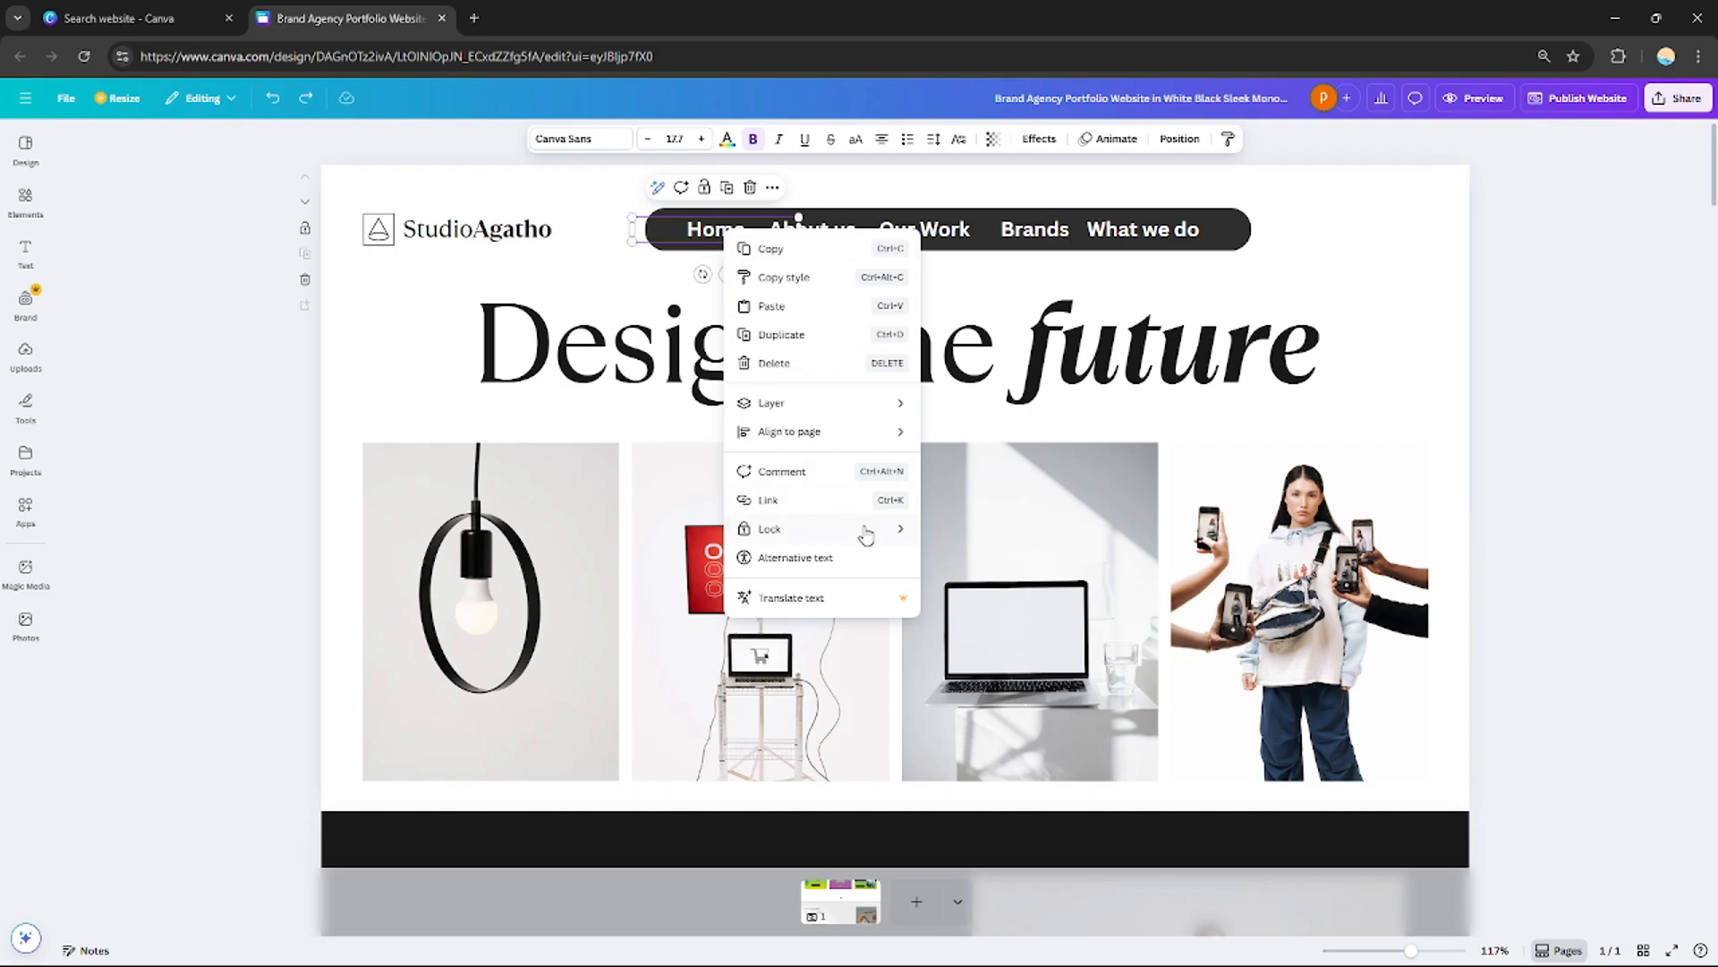
{"action": "left_click", "coordinate": [806, 500]}
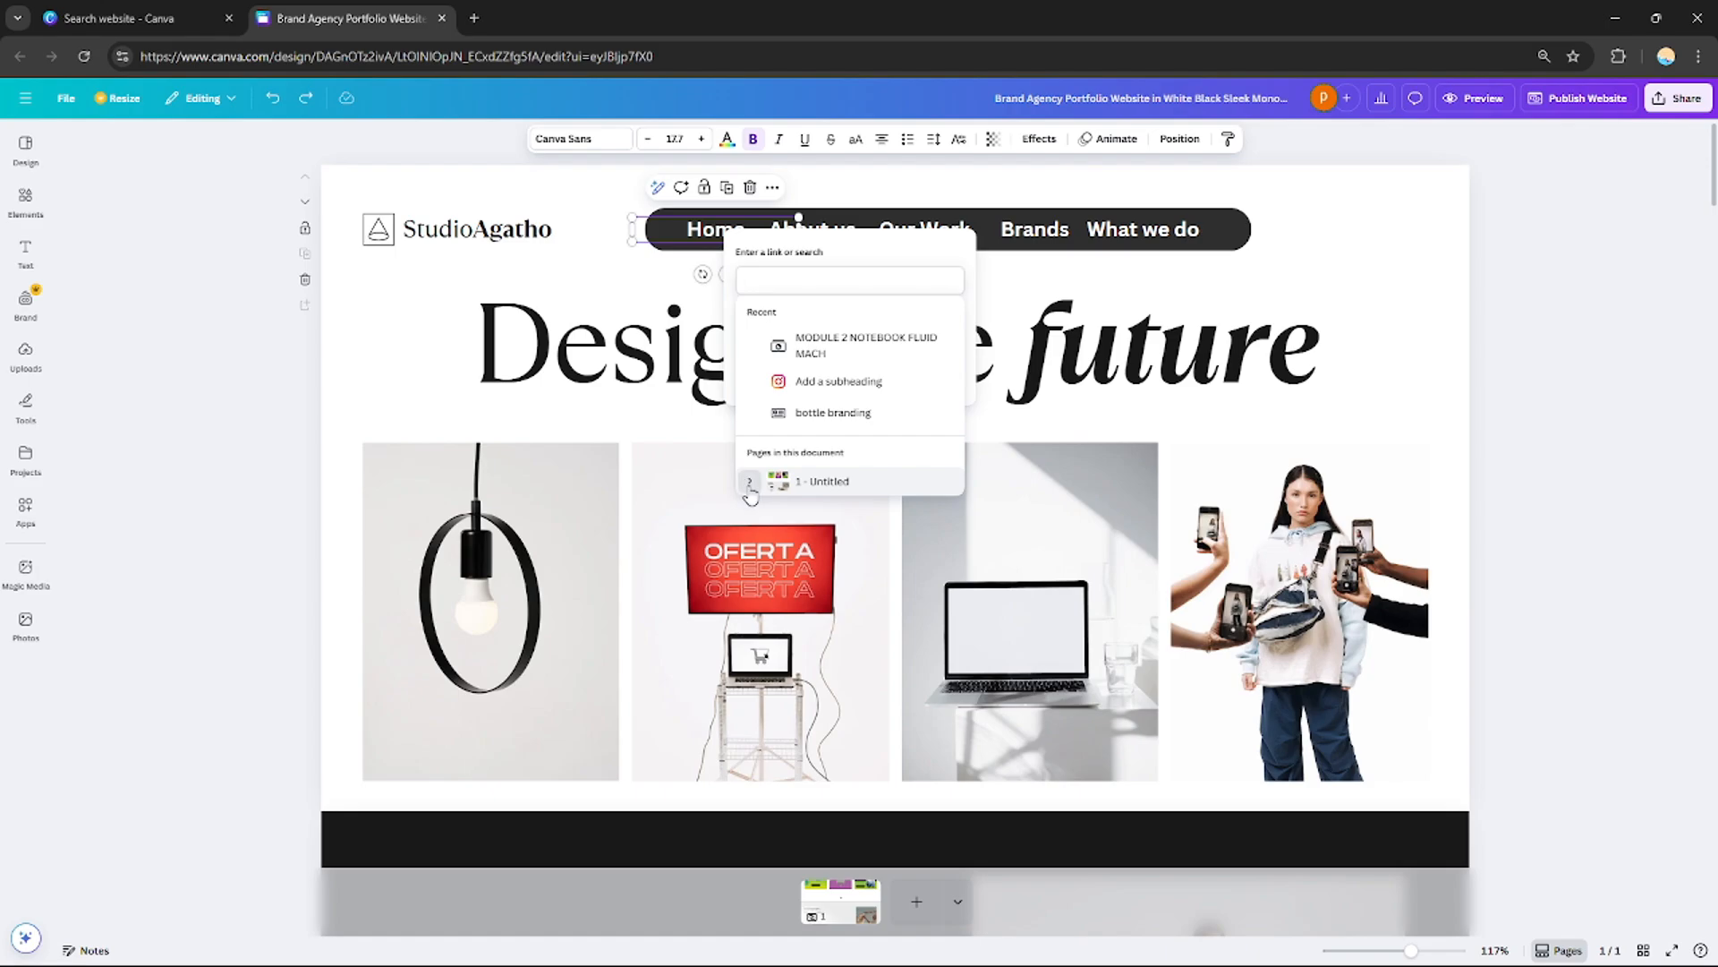
{"action": "left_click", "coordinate": [750, 484]}
{"action": "scroll", "coordinate": [956, 450], "scroll_direction": "down", "scroll_amount": 2}
{"action": "scroll", "coordinate": [956, 450], "scroll_direction": "down", "scroll_amount": 1}
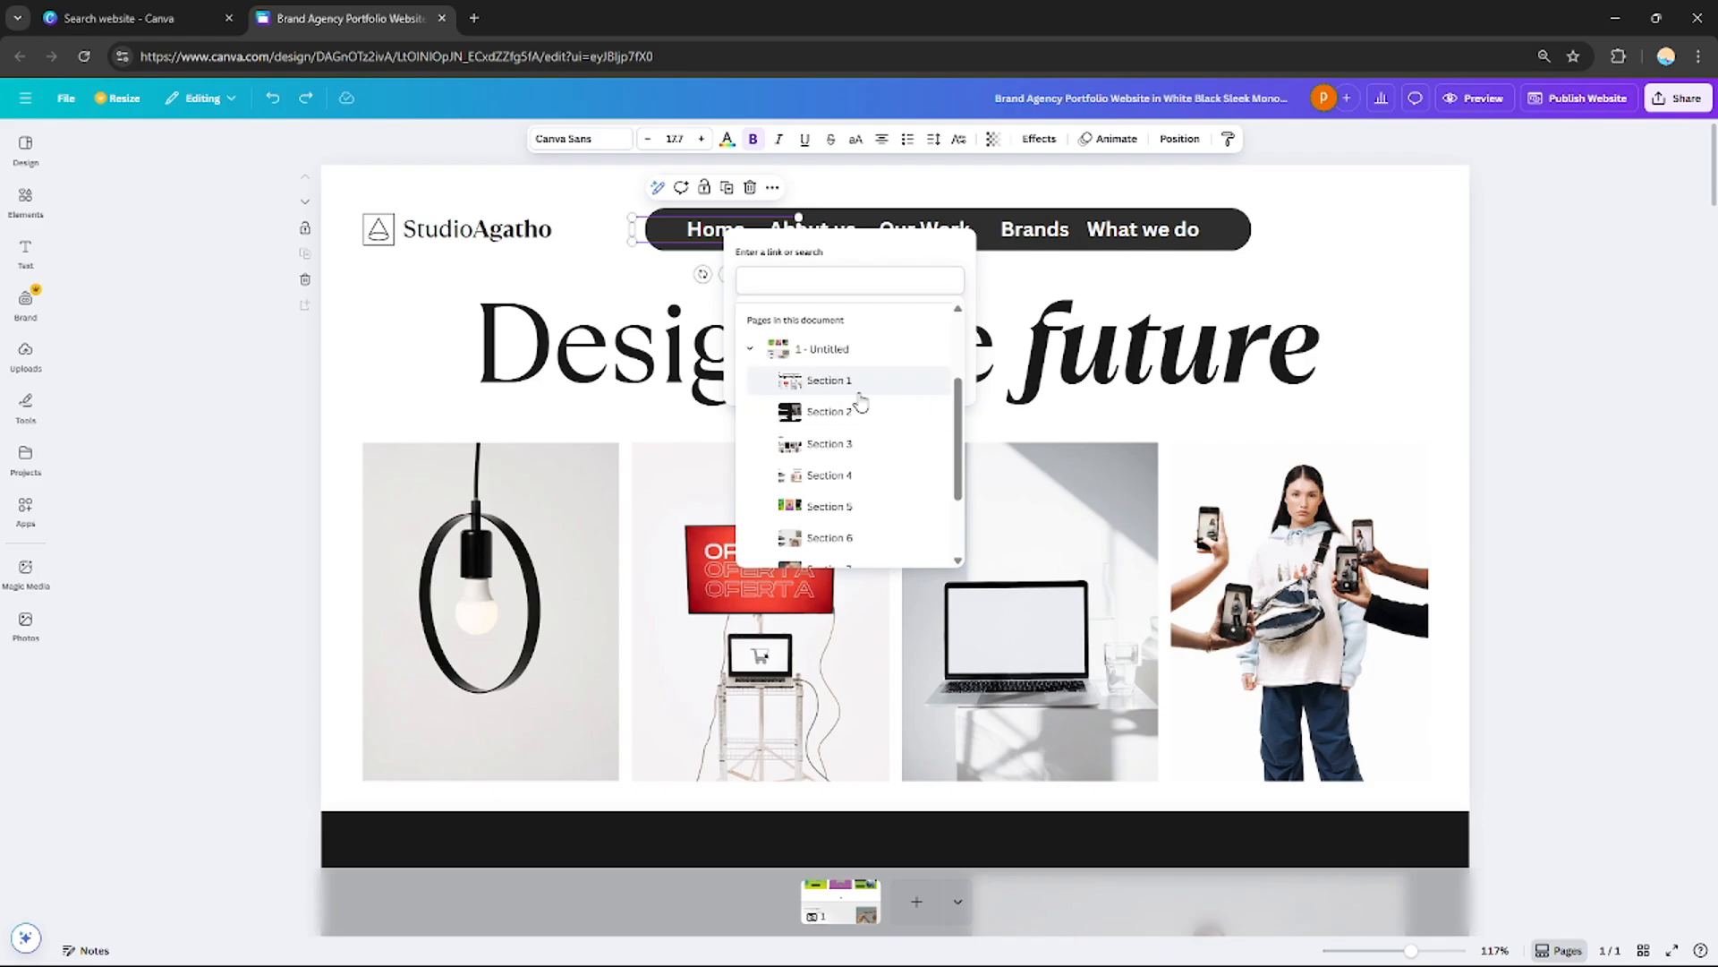
{"action": "left_click", "coordinate": [824, 383]}
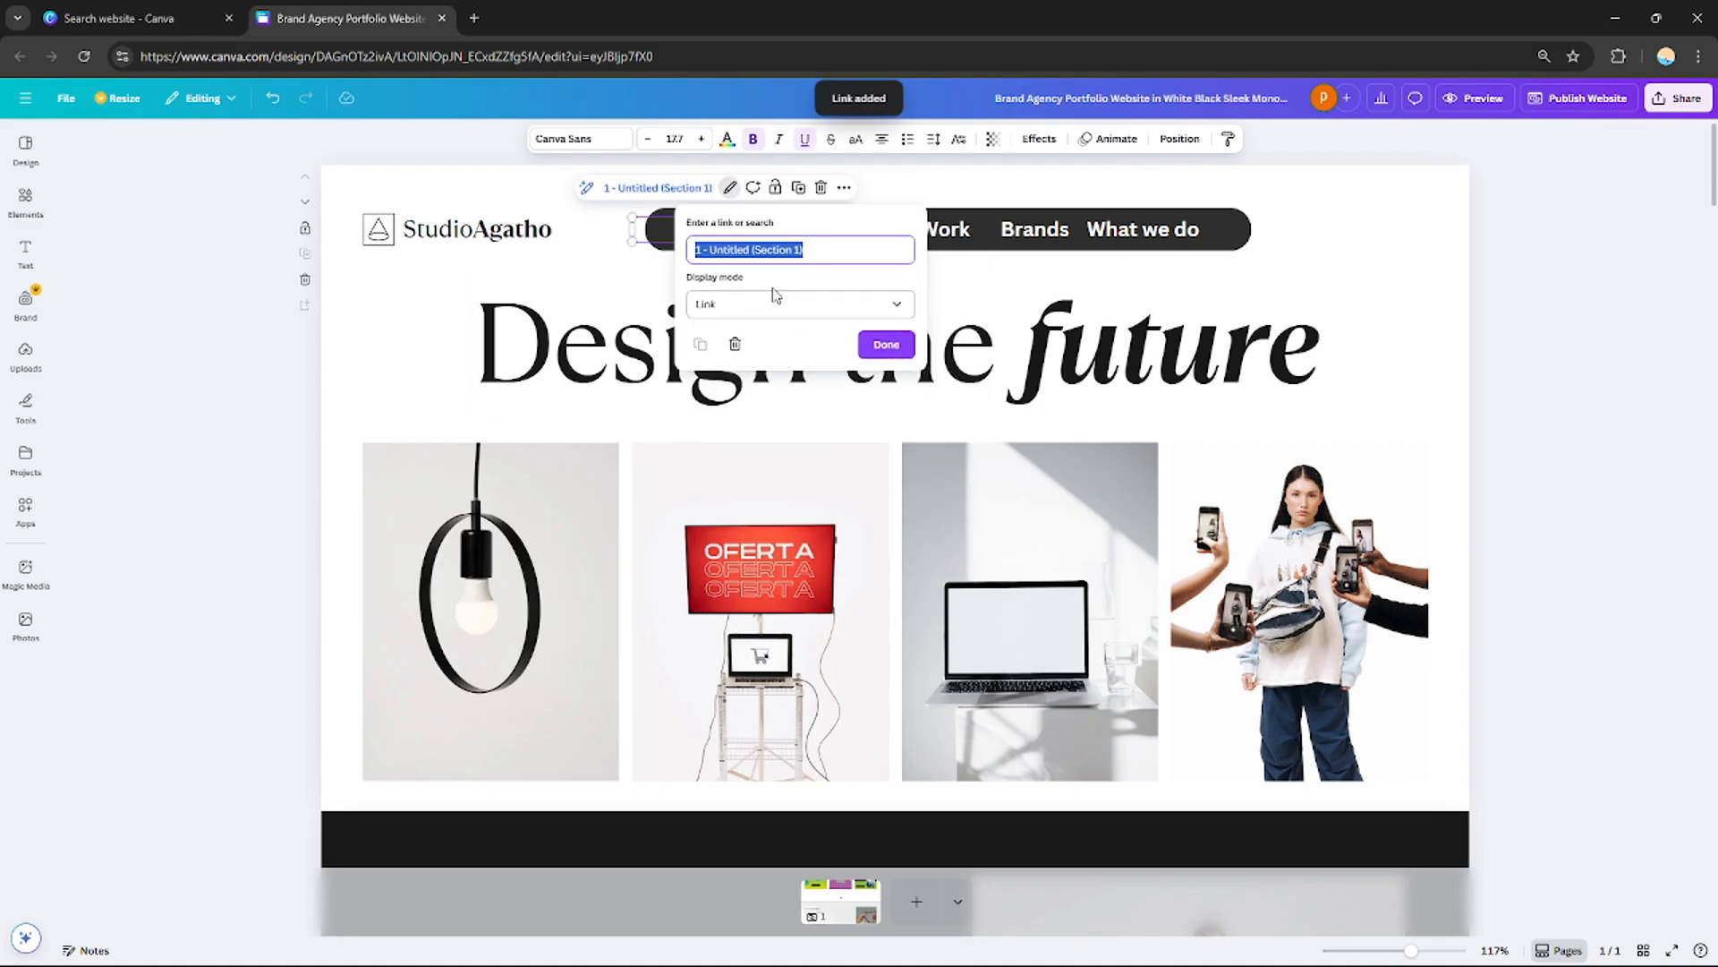
{"action": "left_click", "coordinate": [880, 353]}
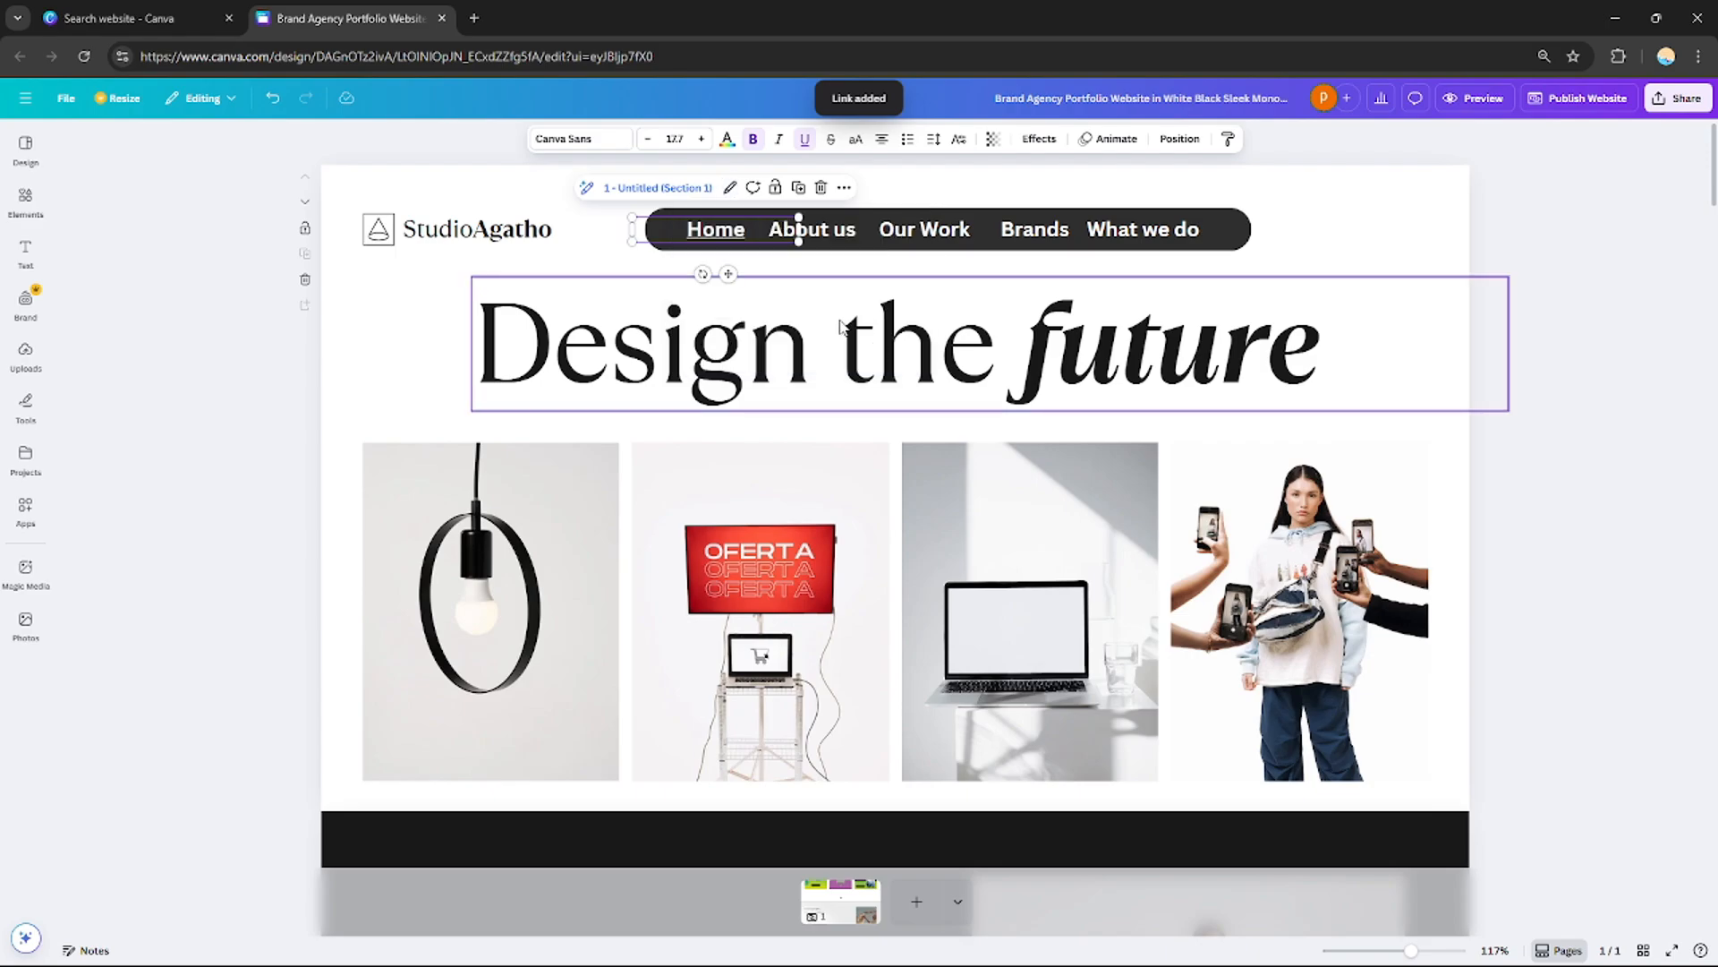
{"action": "left_click", "coordinate": [561, 260]}
{"action": "left_click", "coordinate": [698, 236]}
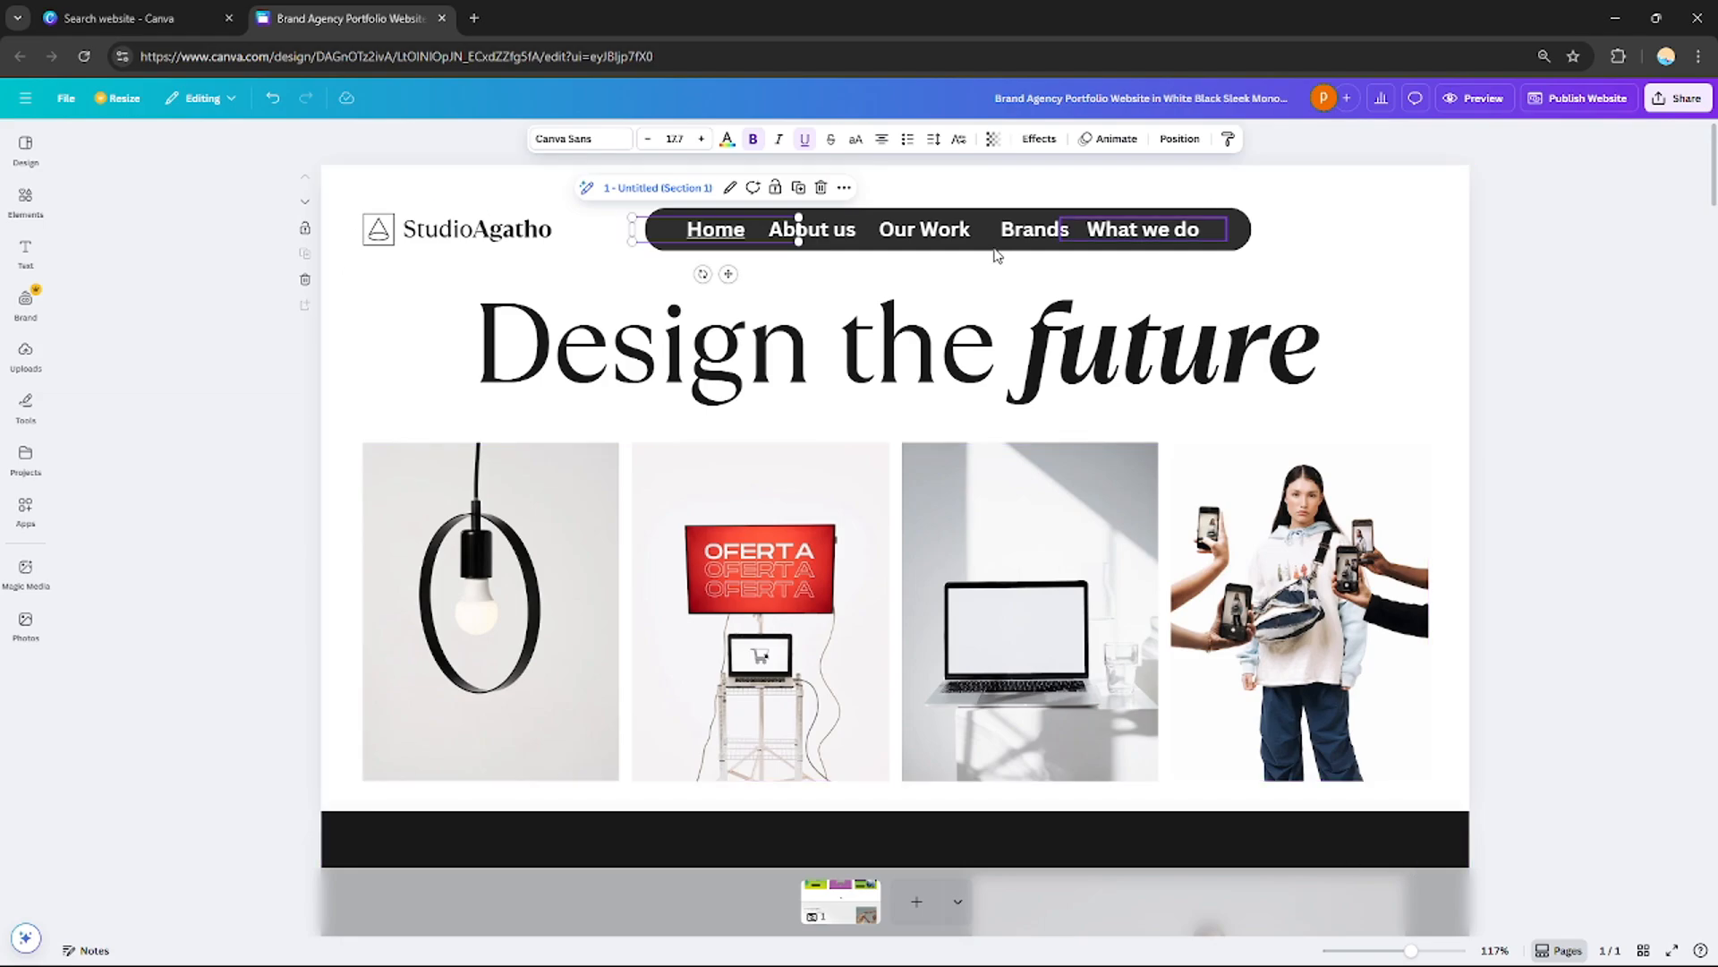
Locate the About StudioAgatho section on the page and link the "About us" navigation label to Section 2
{"action": "left_click", "coordinate": [830, 238]}
{"action": "scroll", "coordinate": [716, 324], "scroll_direction": "down", "scroll_amount": 10}
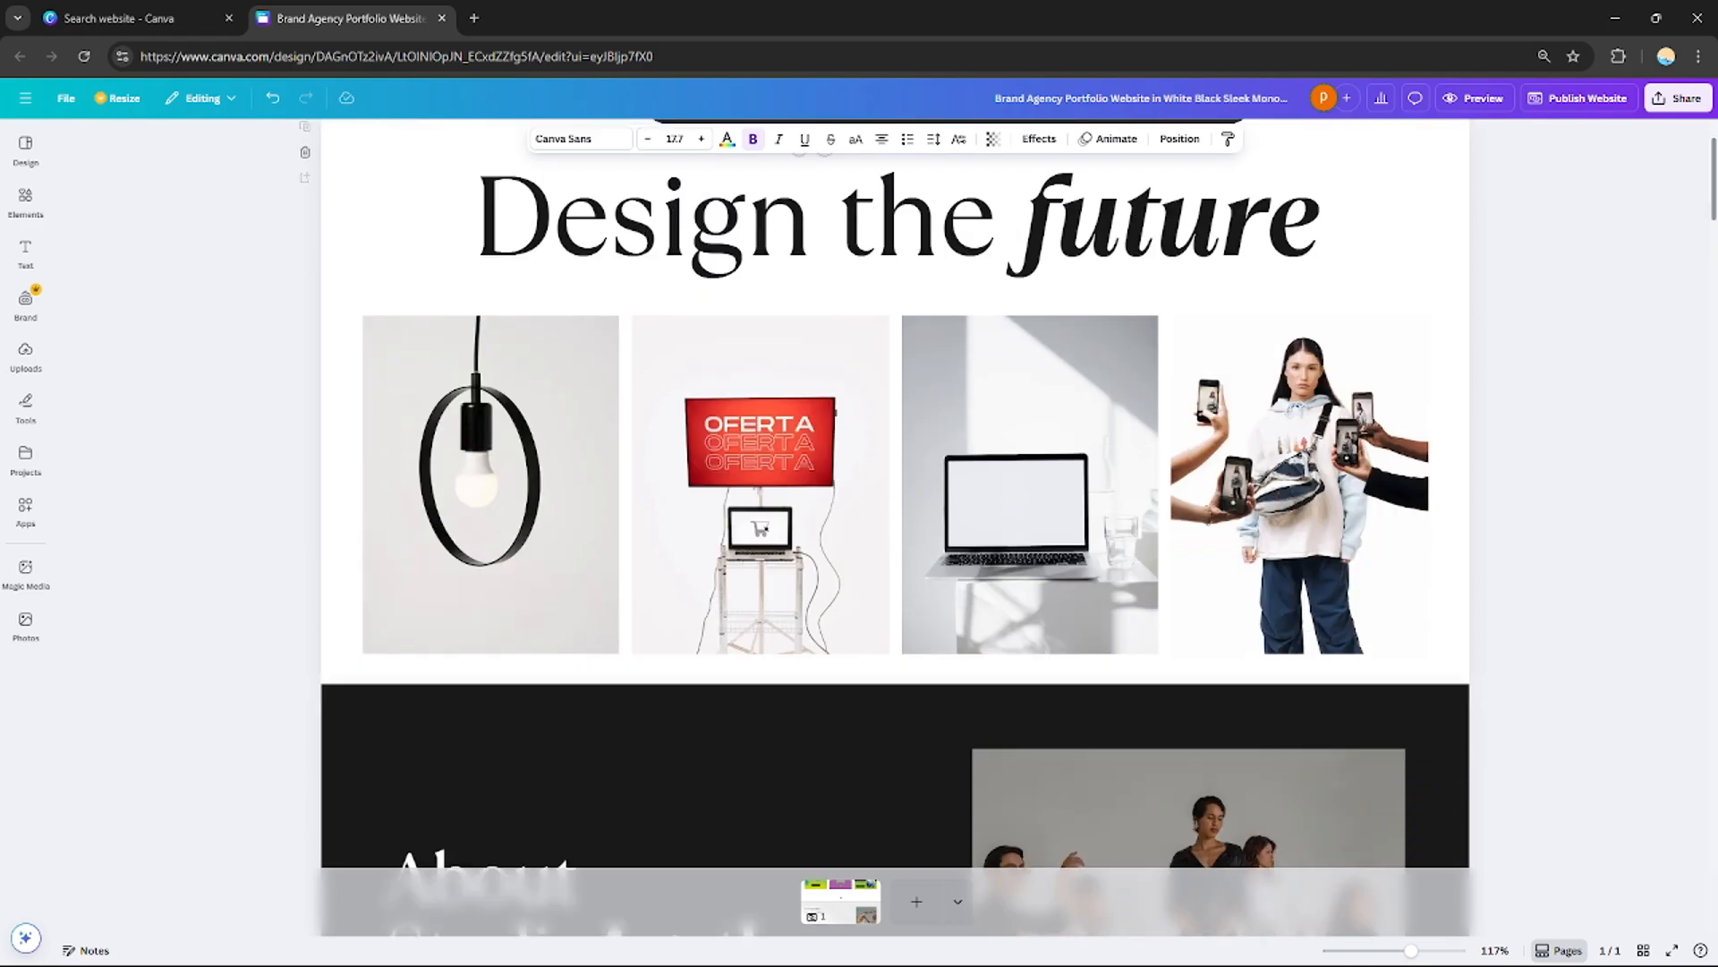
{"action": "scroll", "coordinate": [716, 324], "scroll_direction": "up", "scroll_amount": 2}
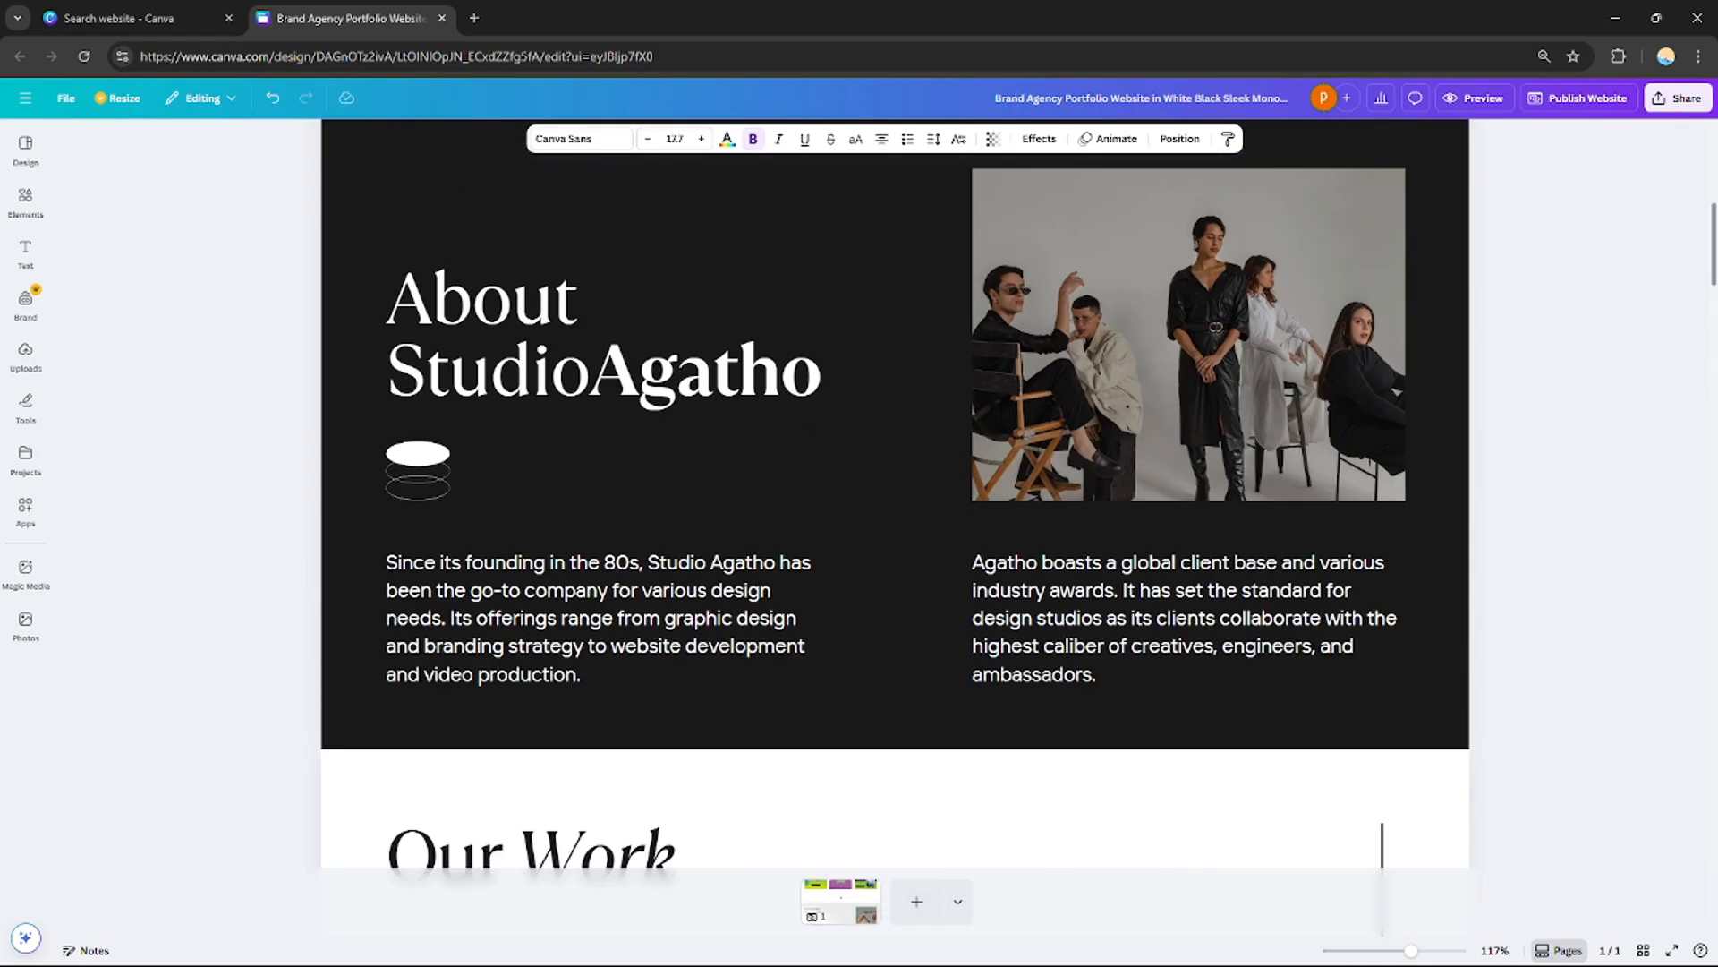
{"action": "scroll", "coordinate": [802, 356], "scroll_direction": "up", "scroll_amount": 6}
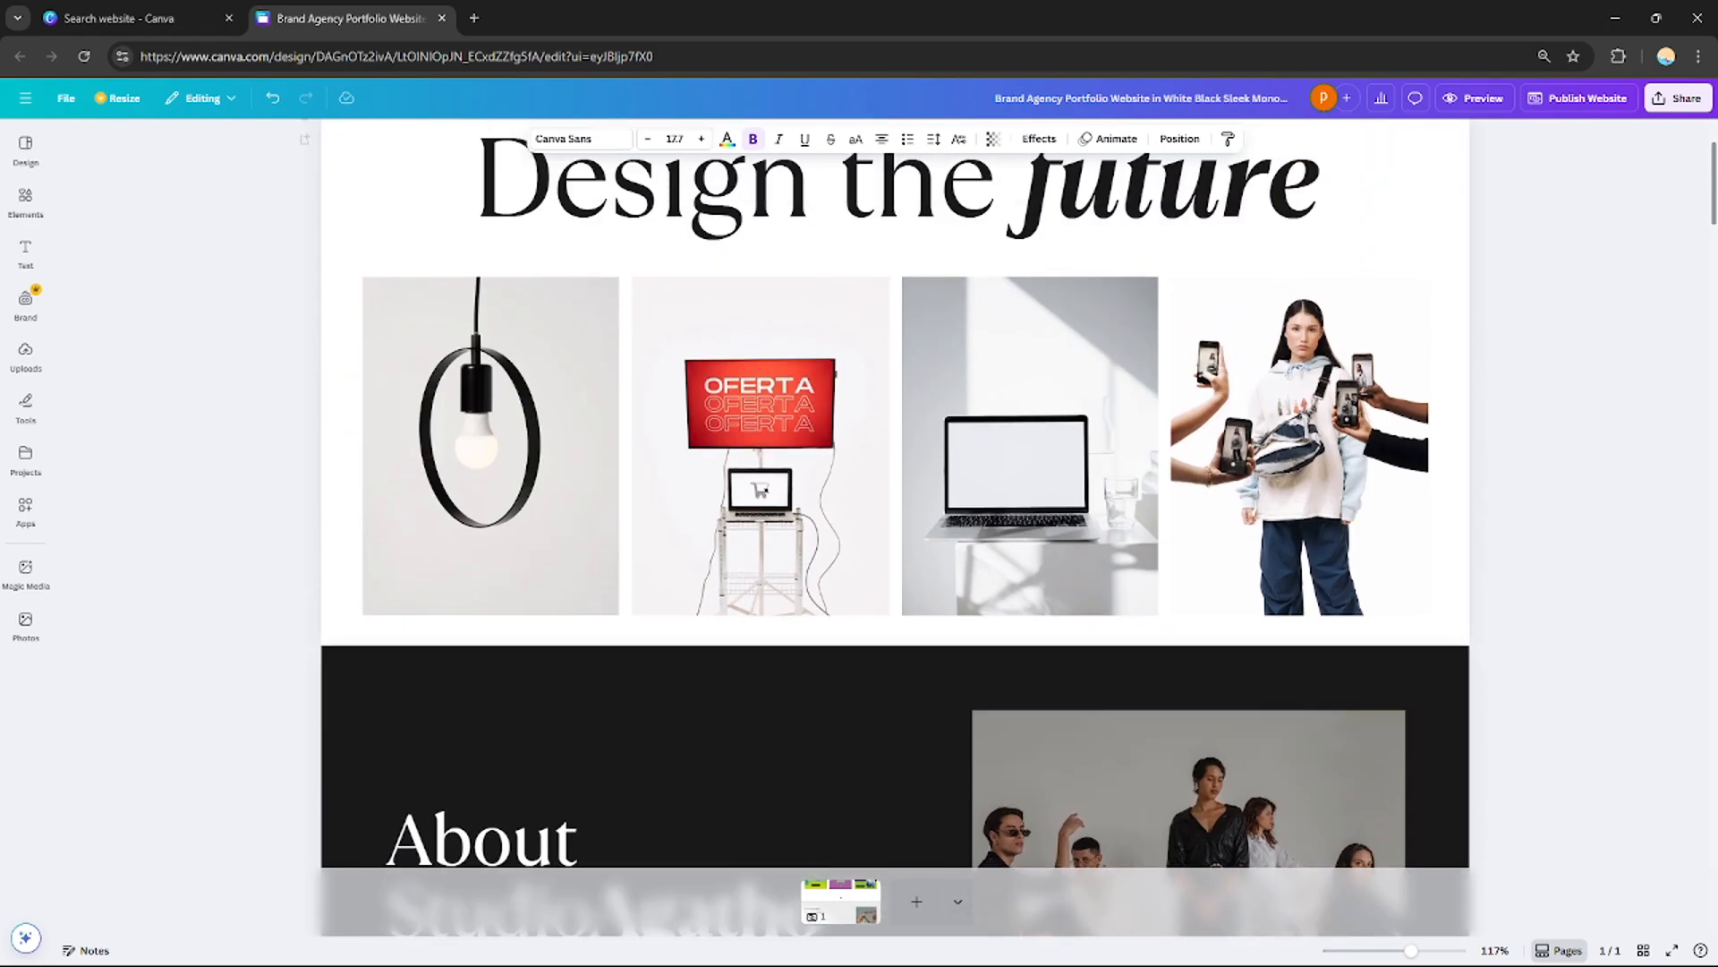
{"action": "scroll", "coordinate": [802, 357], "scroll_direction": "down", "scroll_amount": 5}
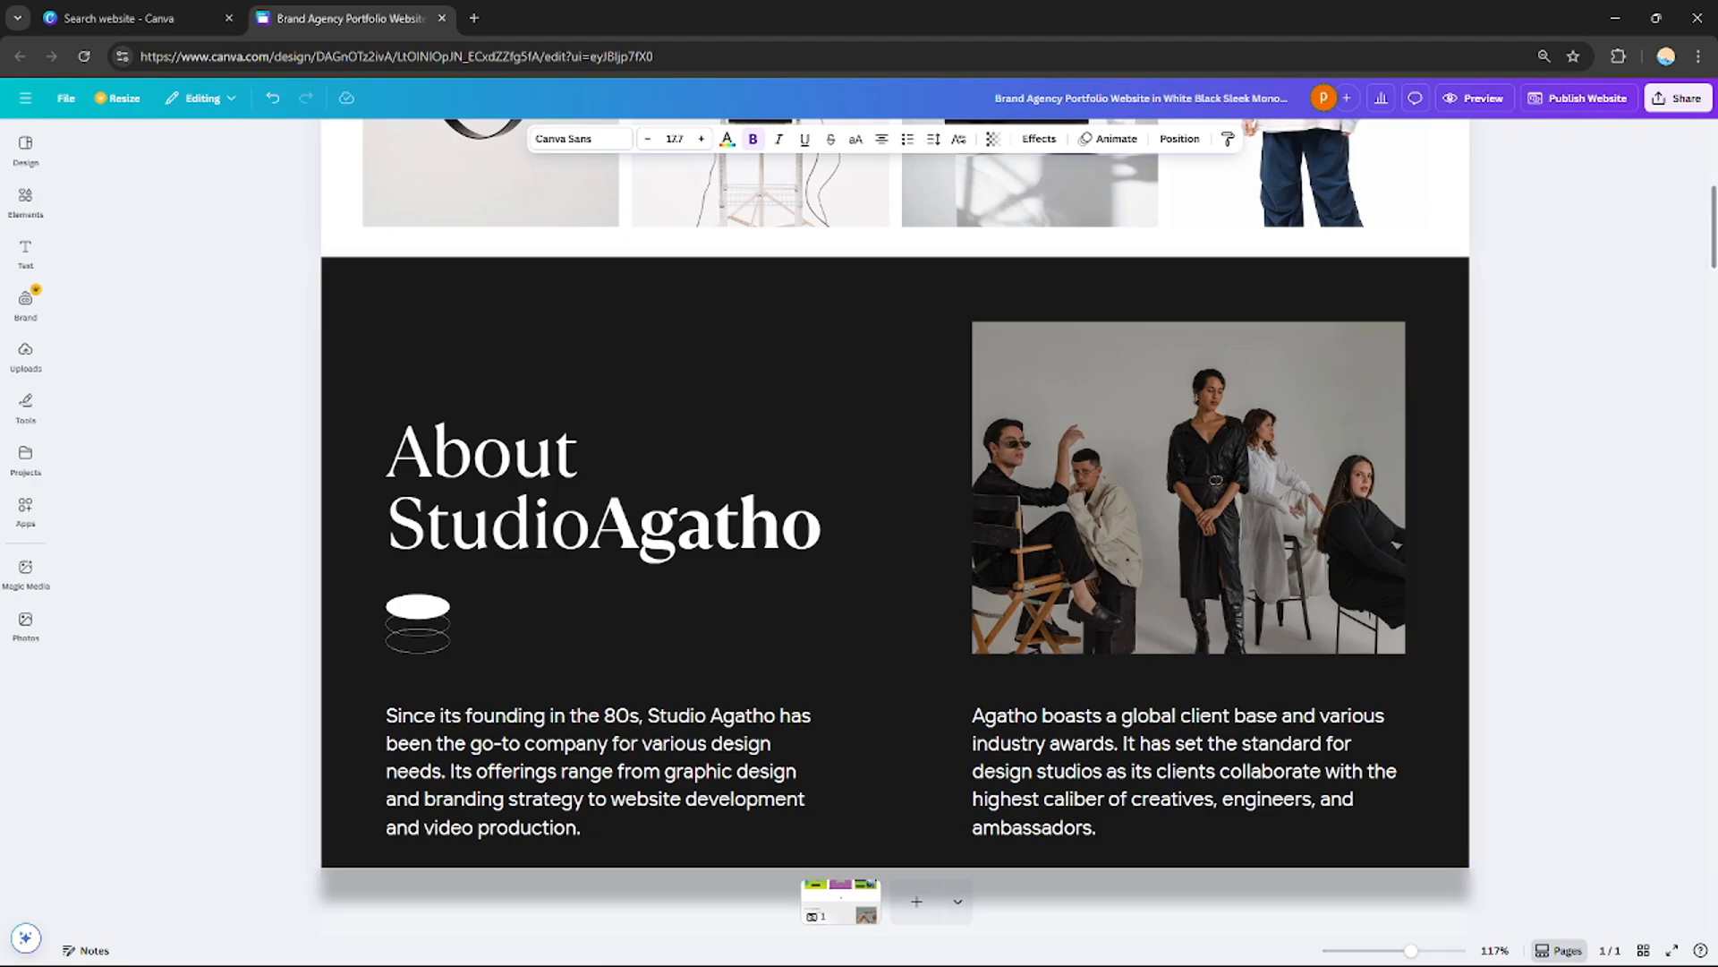
{"action": "scroll", "coordinate": [890, 229], "scroll_direction": "up", "scroll_amount": 7}
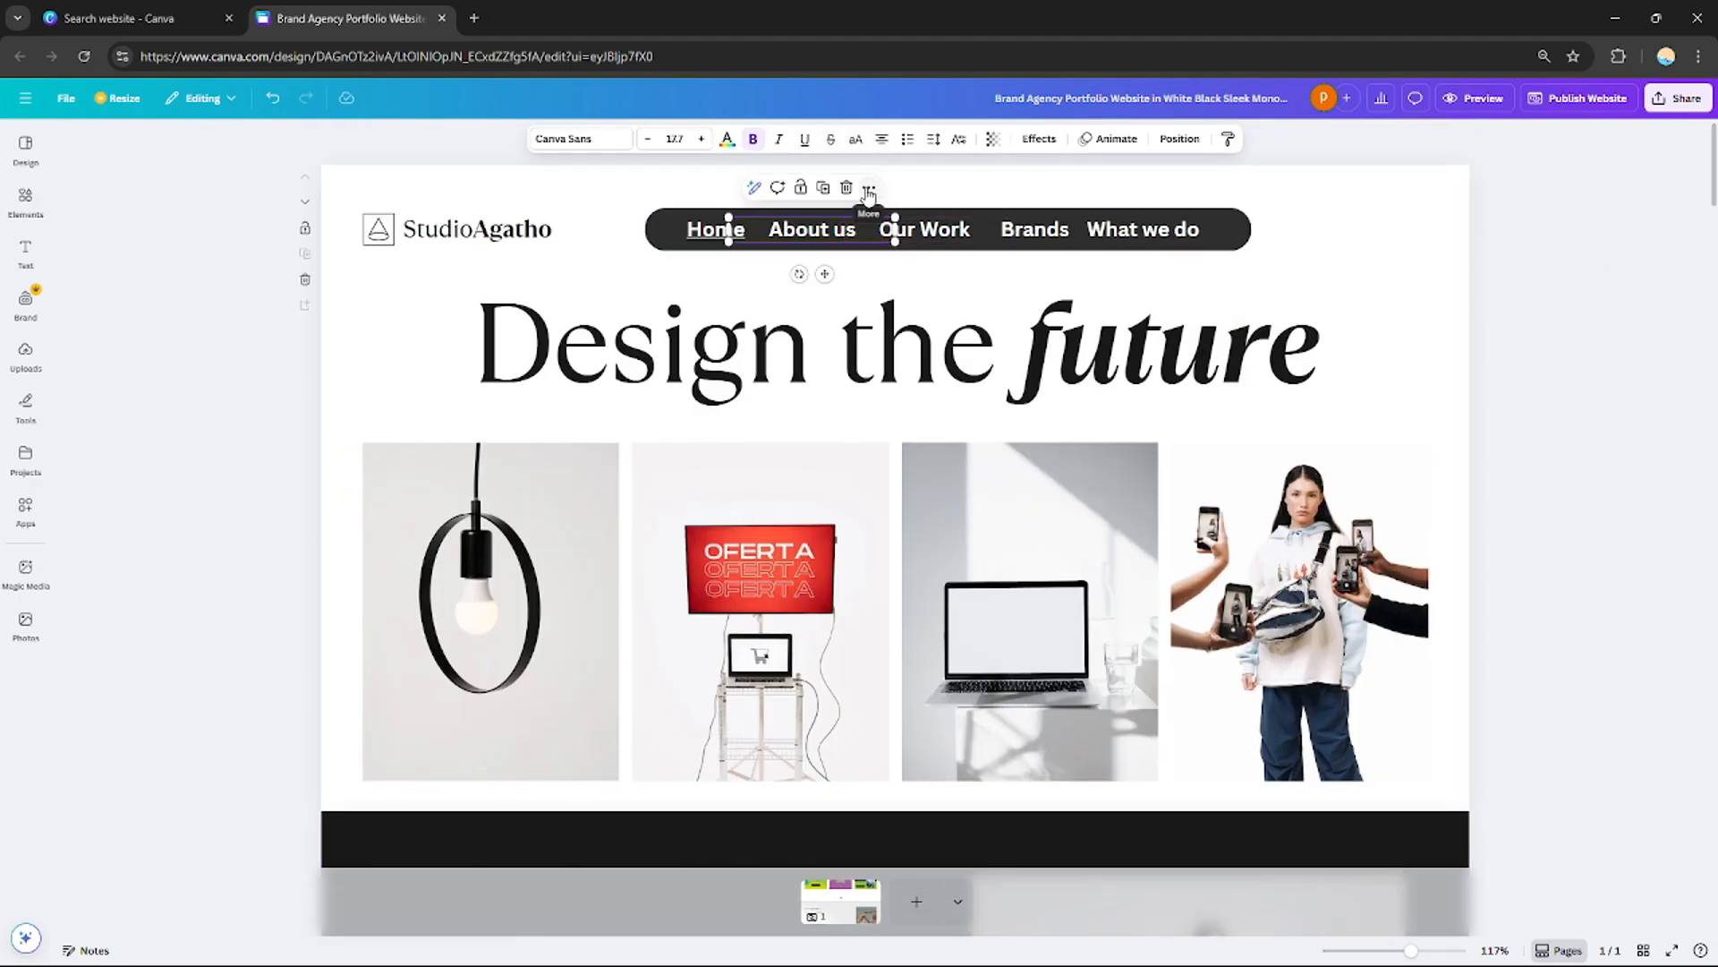
{"action": "right_click", "coordinate": [825, 235]}
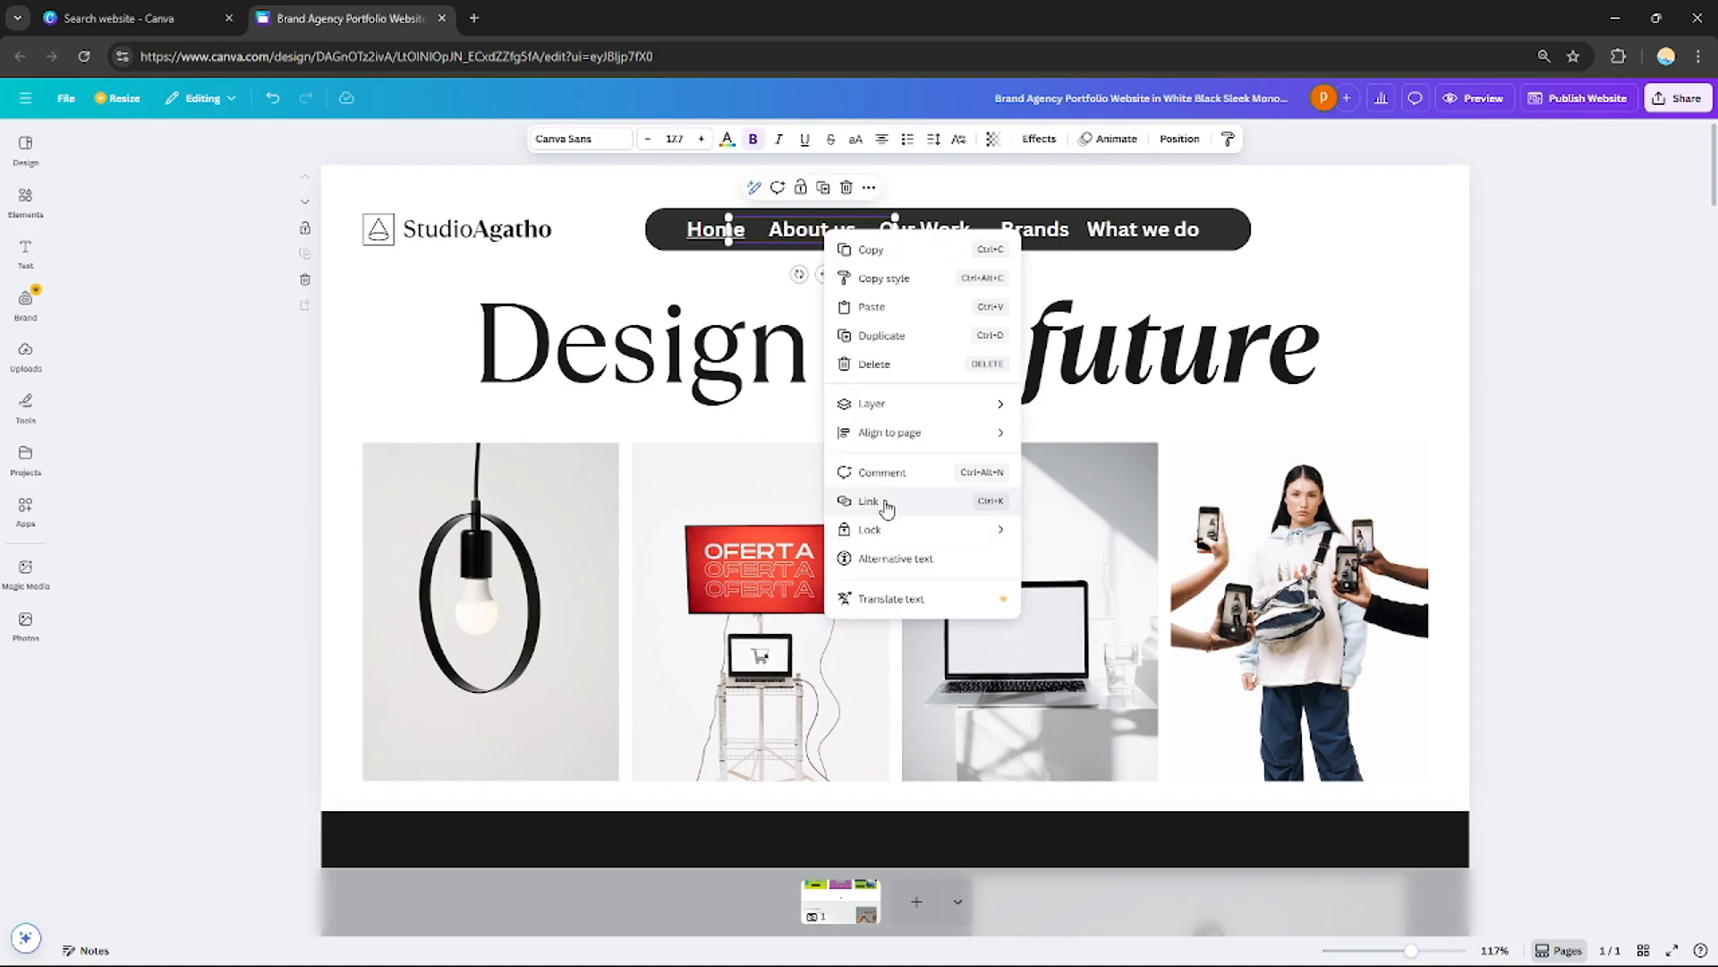
{"action": "left_click", "coordinate": [988, 510]}
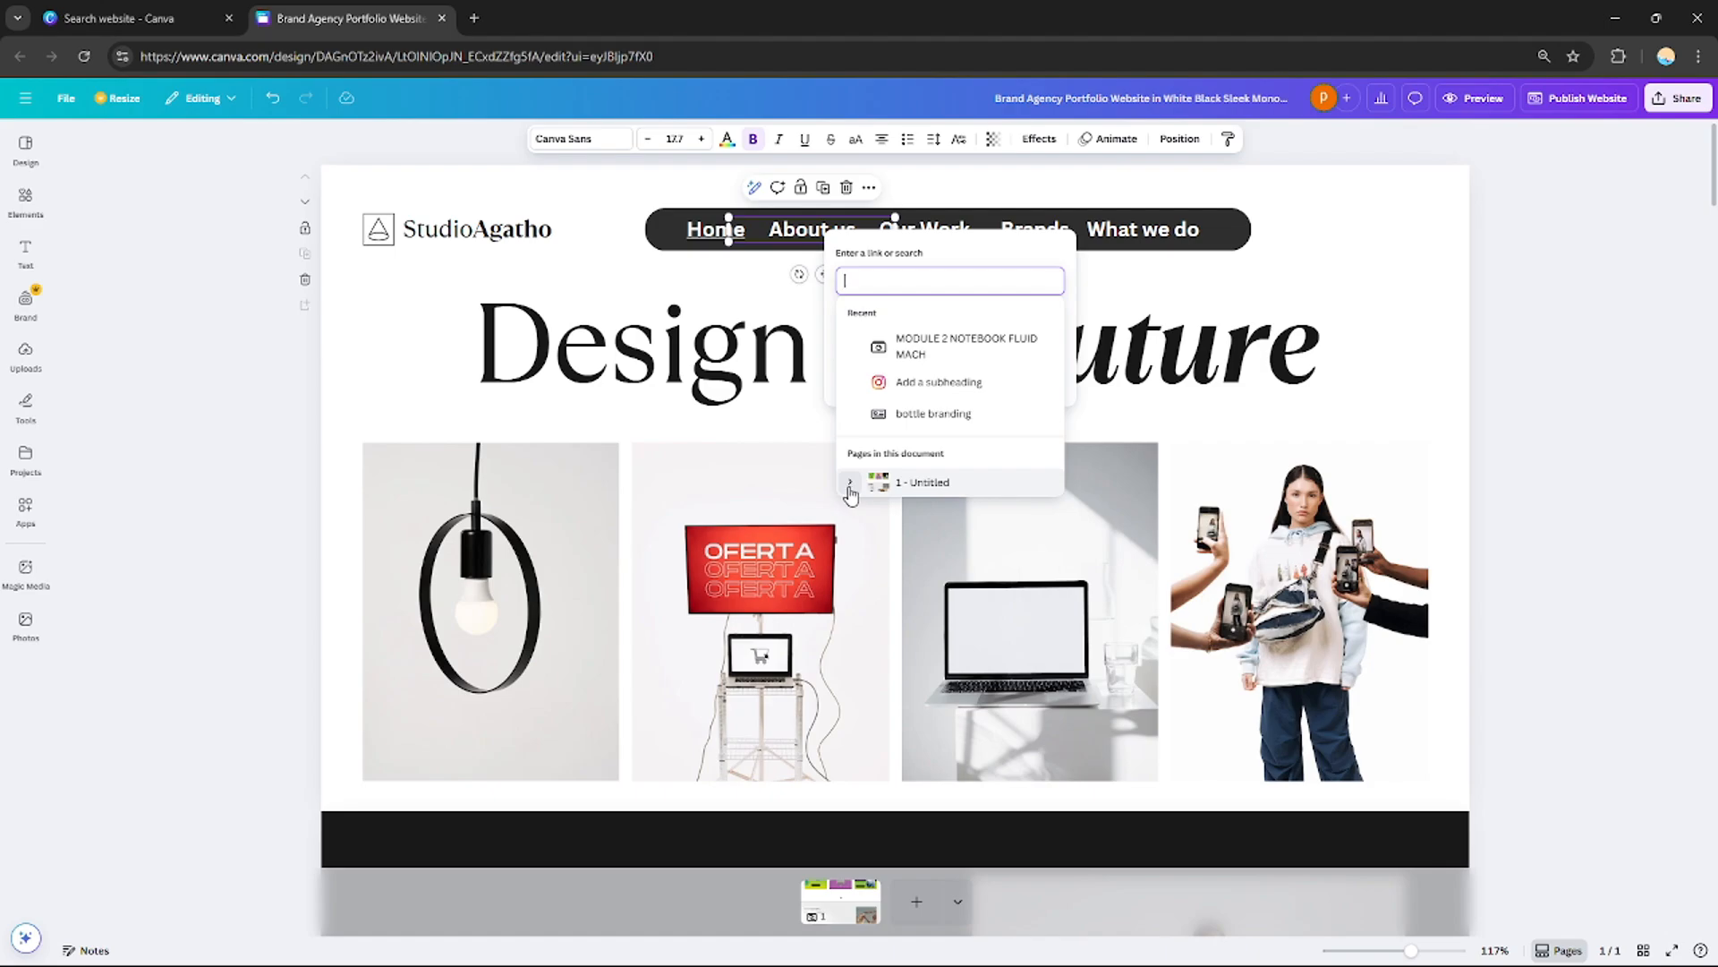
{"action": "left_click", "coordinate": [849, 485]}
{"action": "scroll", "coordinate": [1059, 391], "scroll_direction": "down", "scroll_amount": 1}
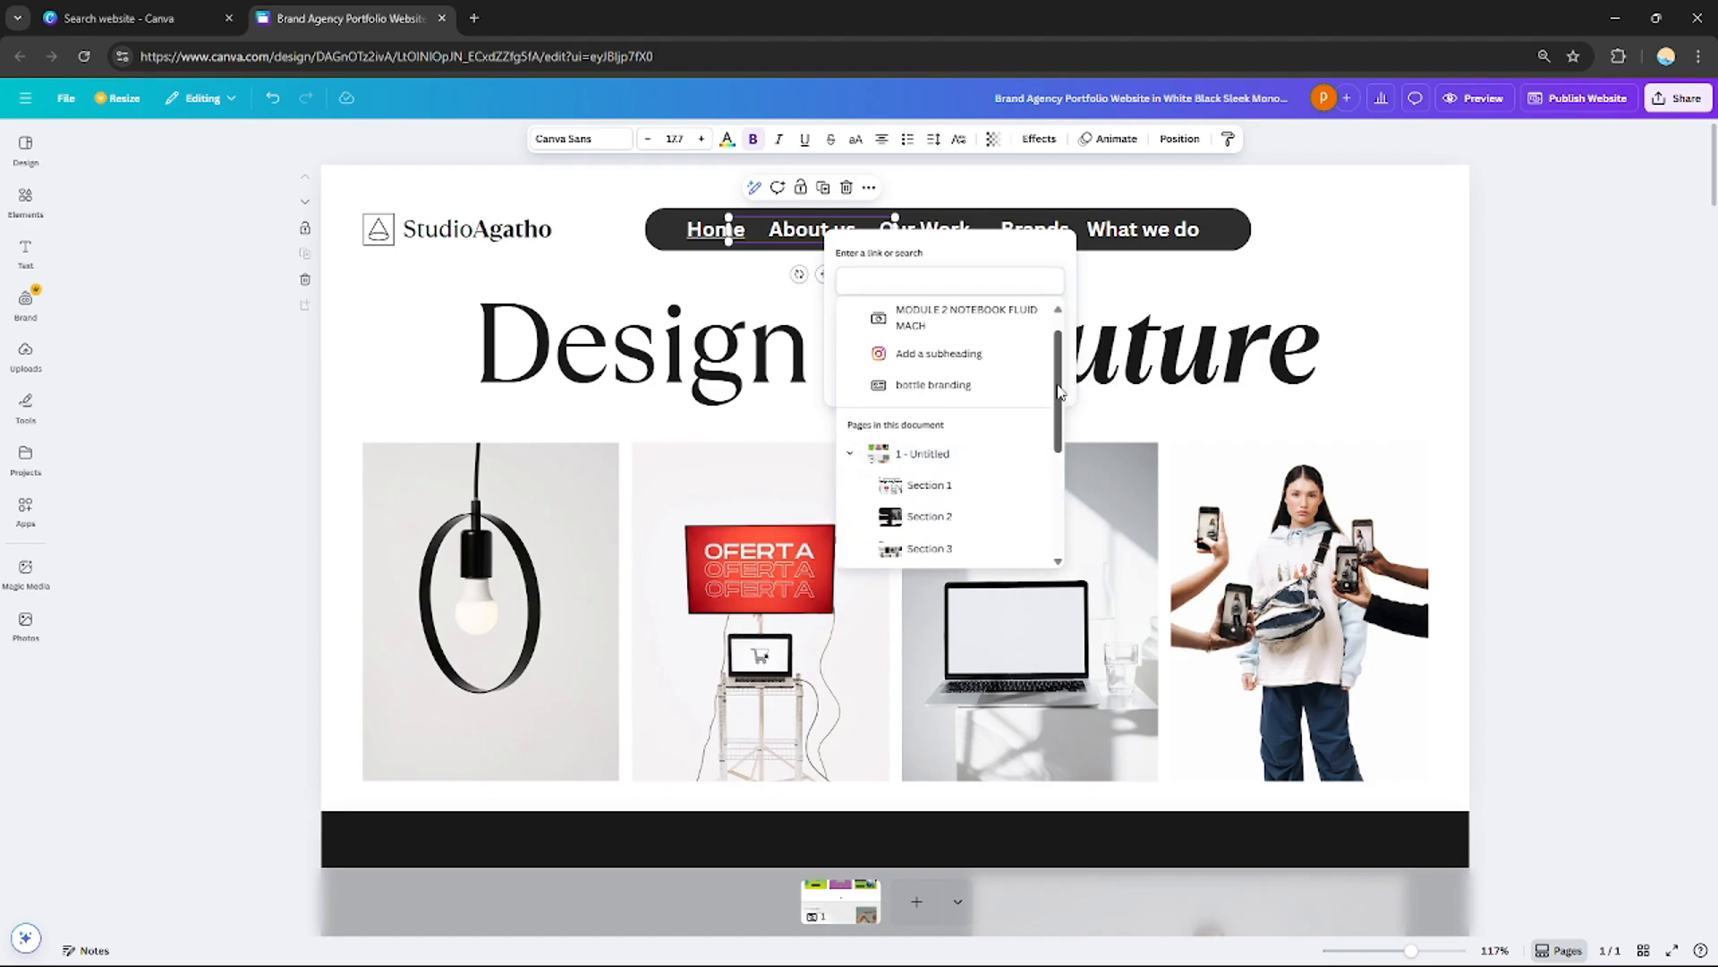
{"action": "scroll", "coordinate": [1059, 392], "scroll_direction": "down", "scroll_amount": 1}
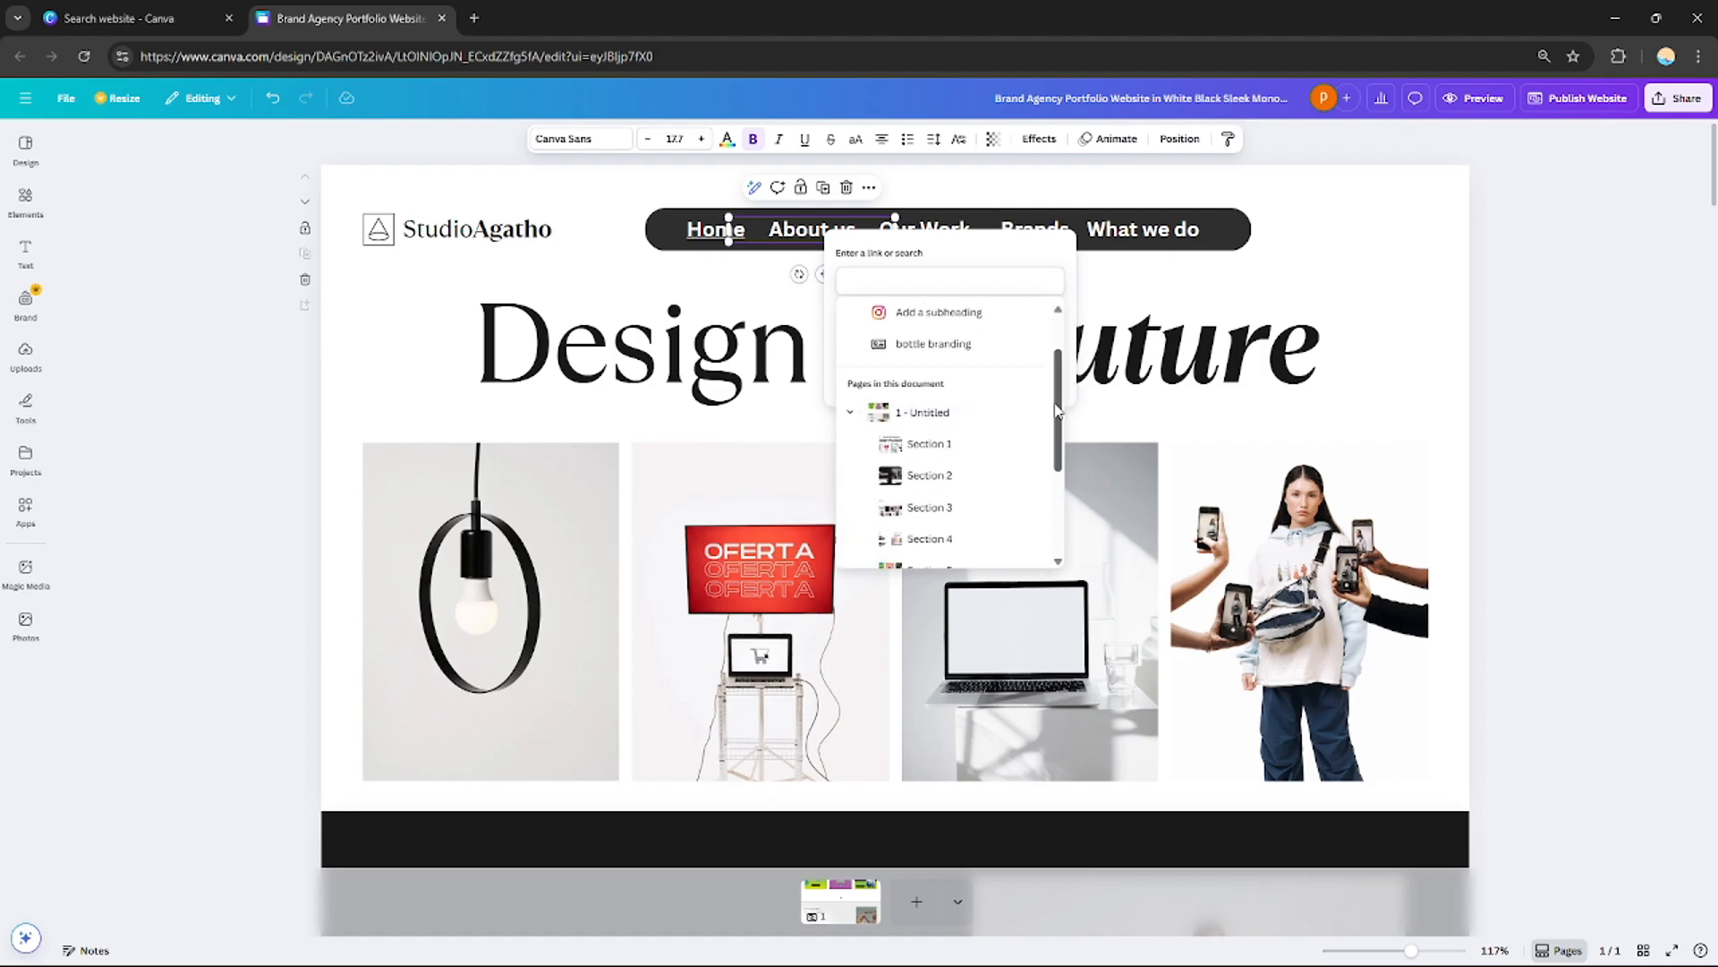
{"action": "left_click", "coordinate": [928, 476]}
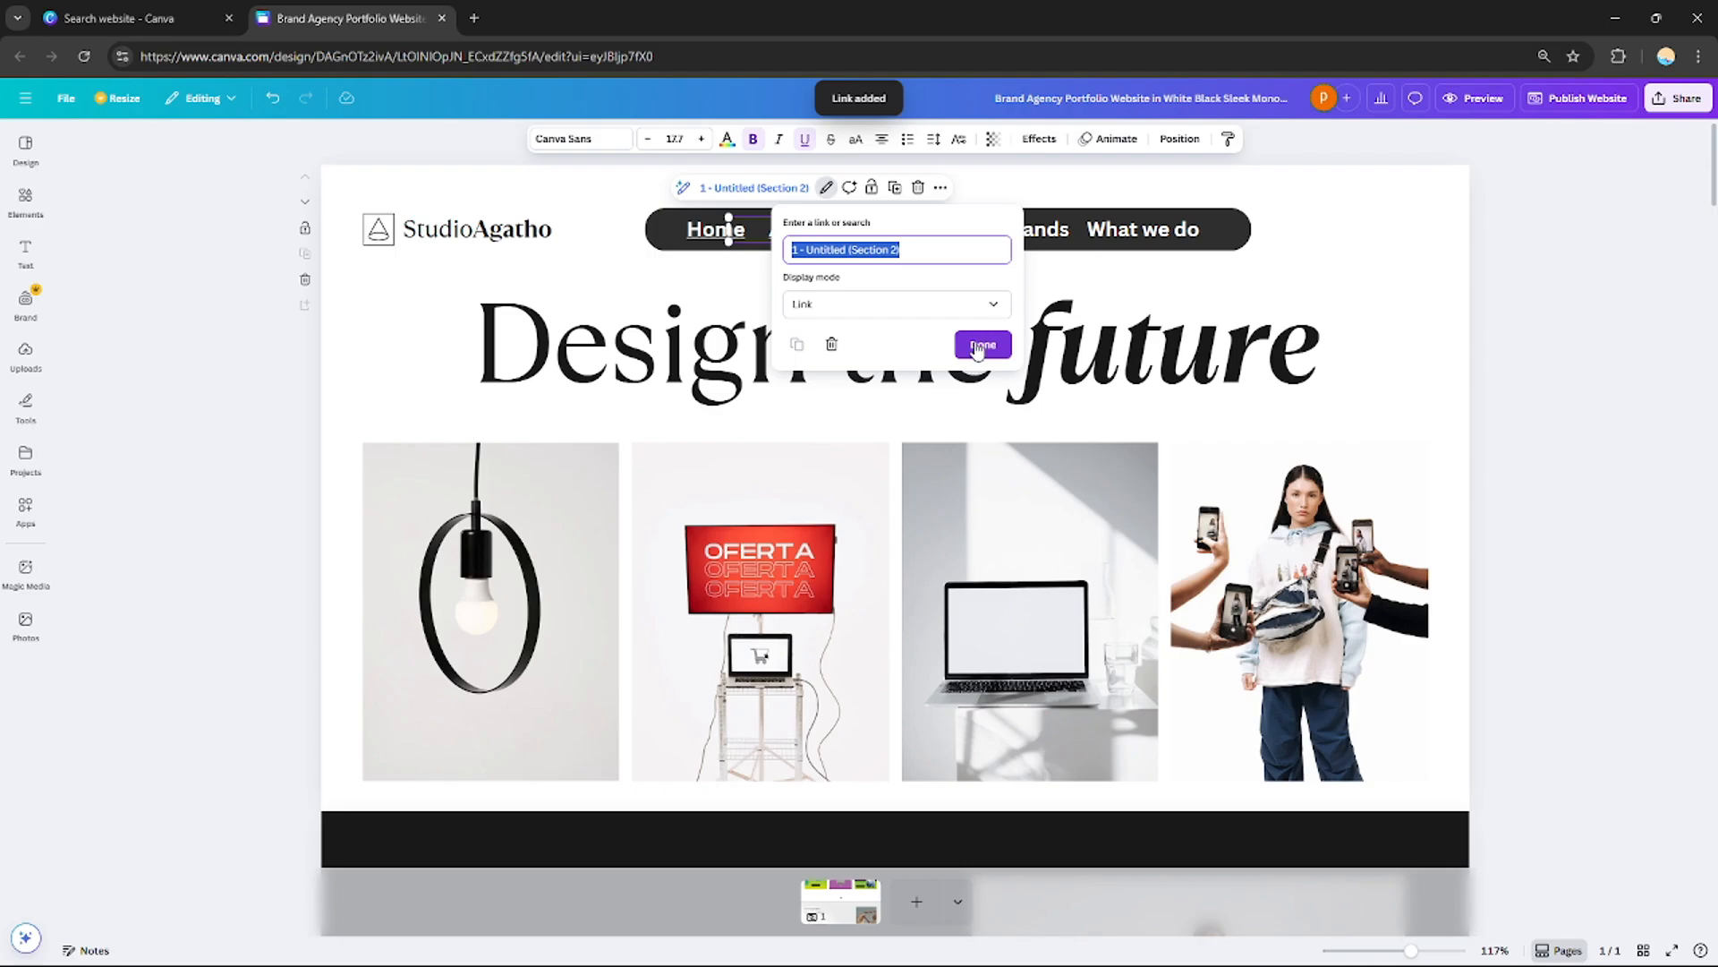
{"action": "left_click", "coordinate": [982, 345]}
{"action": "key", "text": "Escape"}
{"action": "key", "text": "Escape"}
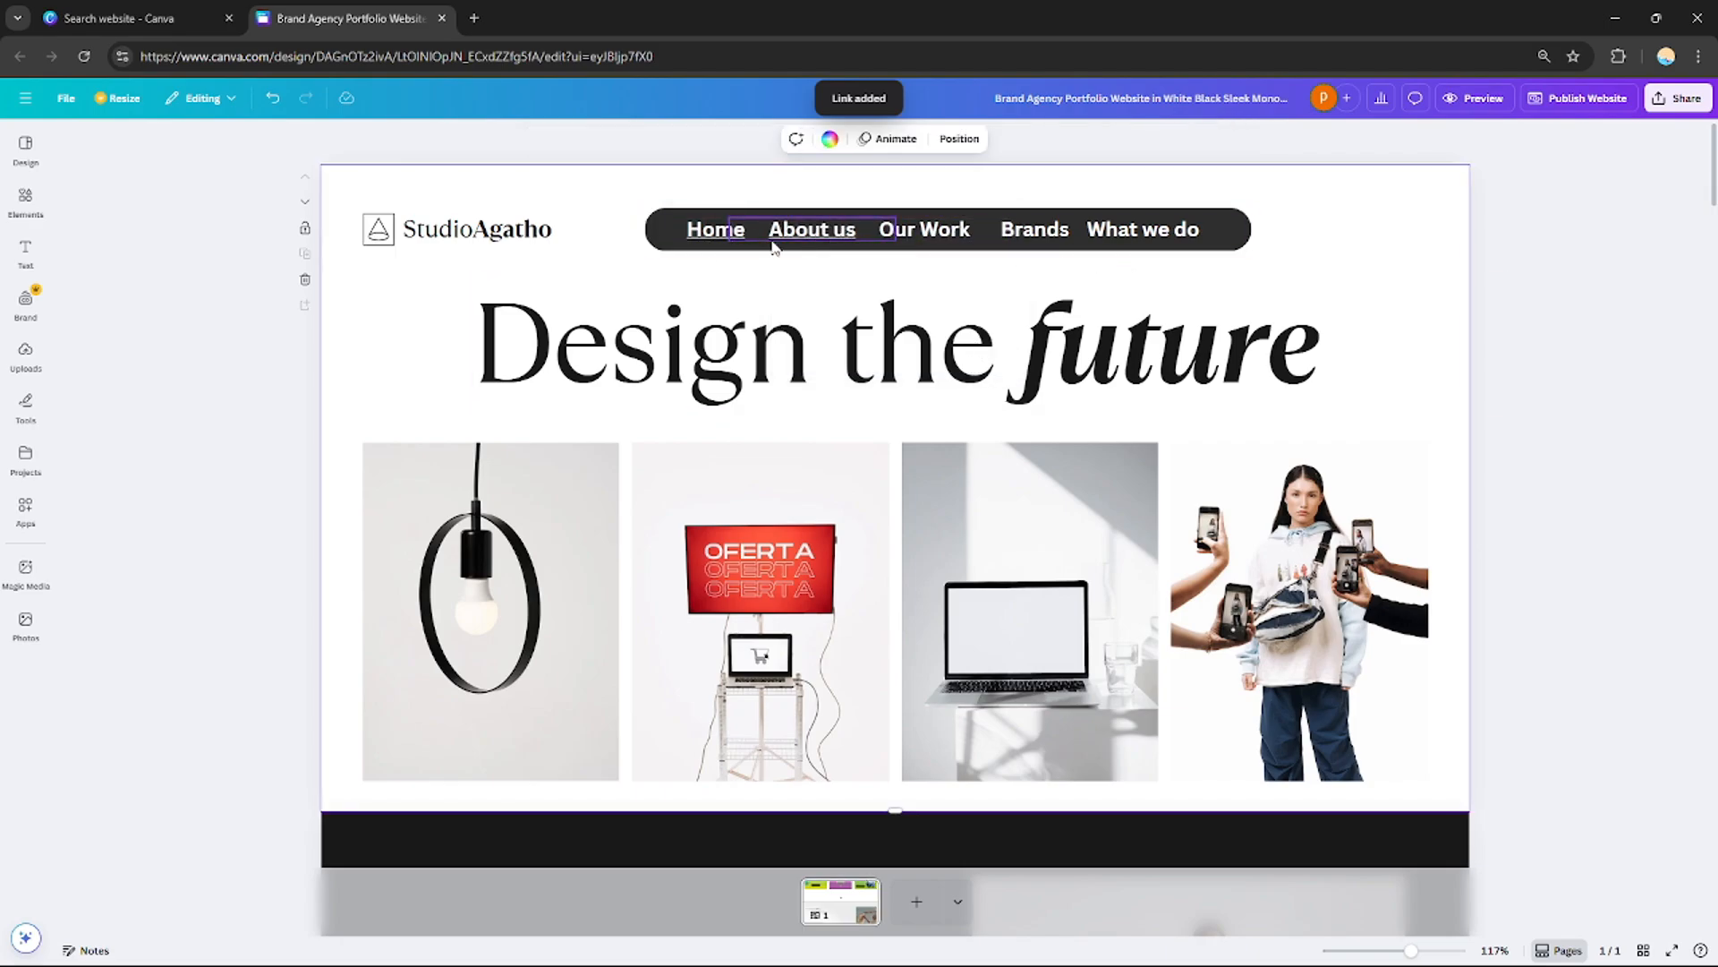
Check where the Our Work section sits on the page and link the "Our Work" label to Section 3
{"action": "left_click_drag", "start_coordinate": [1007, 231], "coordinate": [841, 231]}
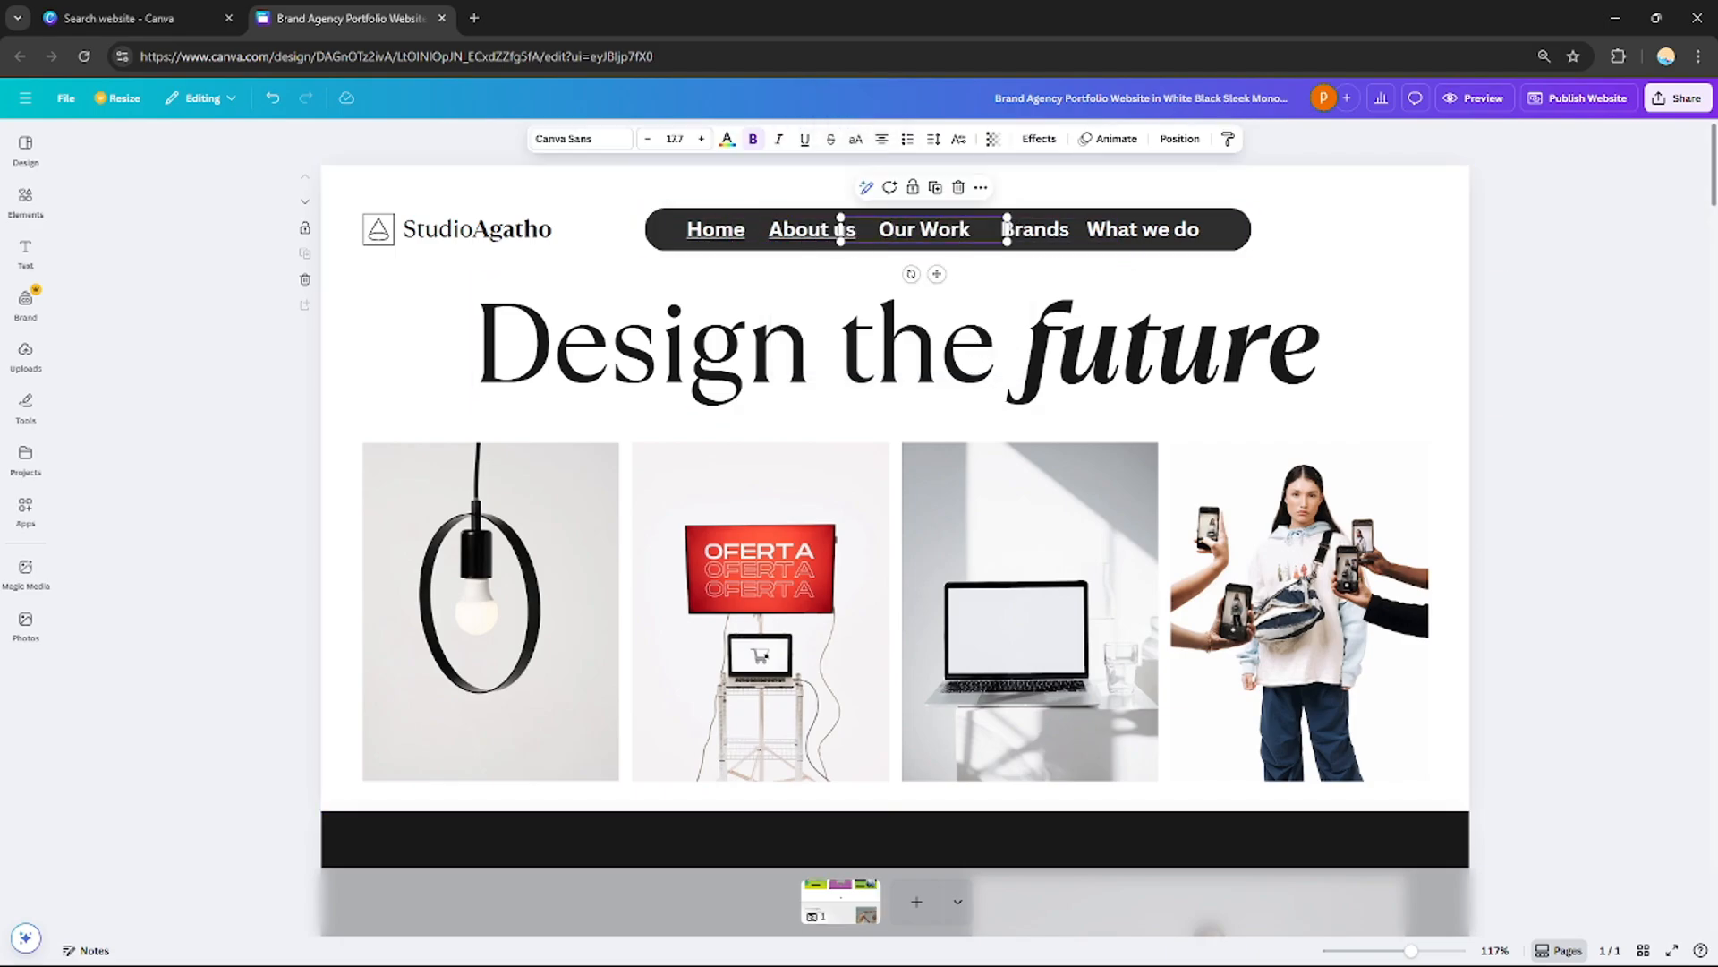
{"action": "scroll", "coordinate": [895, 492], "scroll_direction": "down", "scroll_amount": 15}
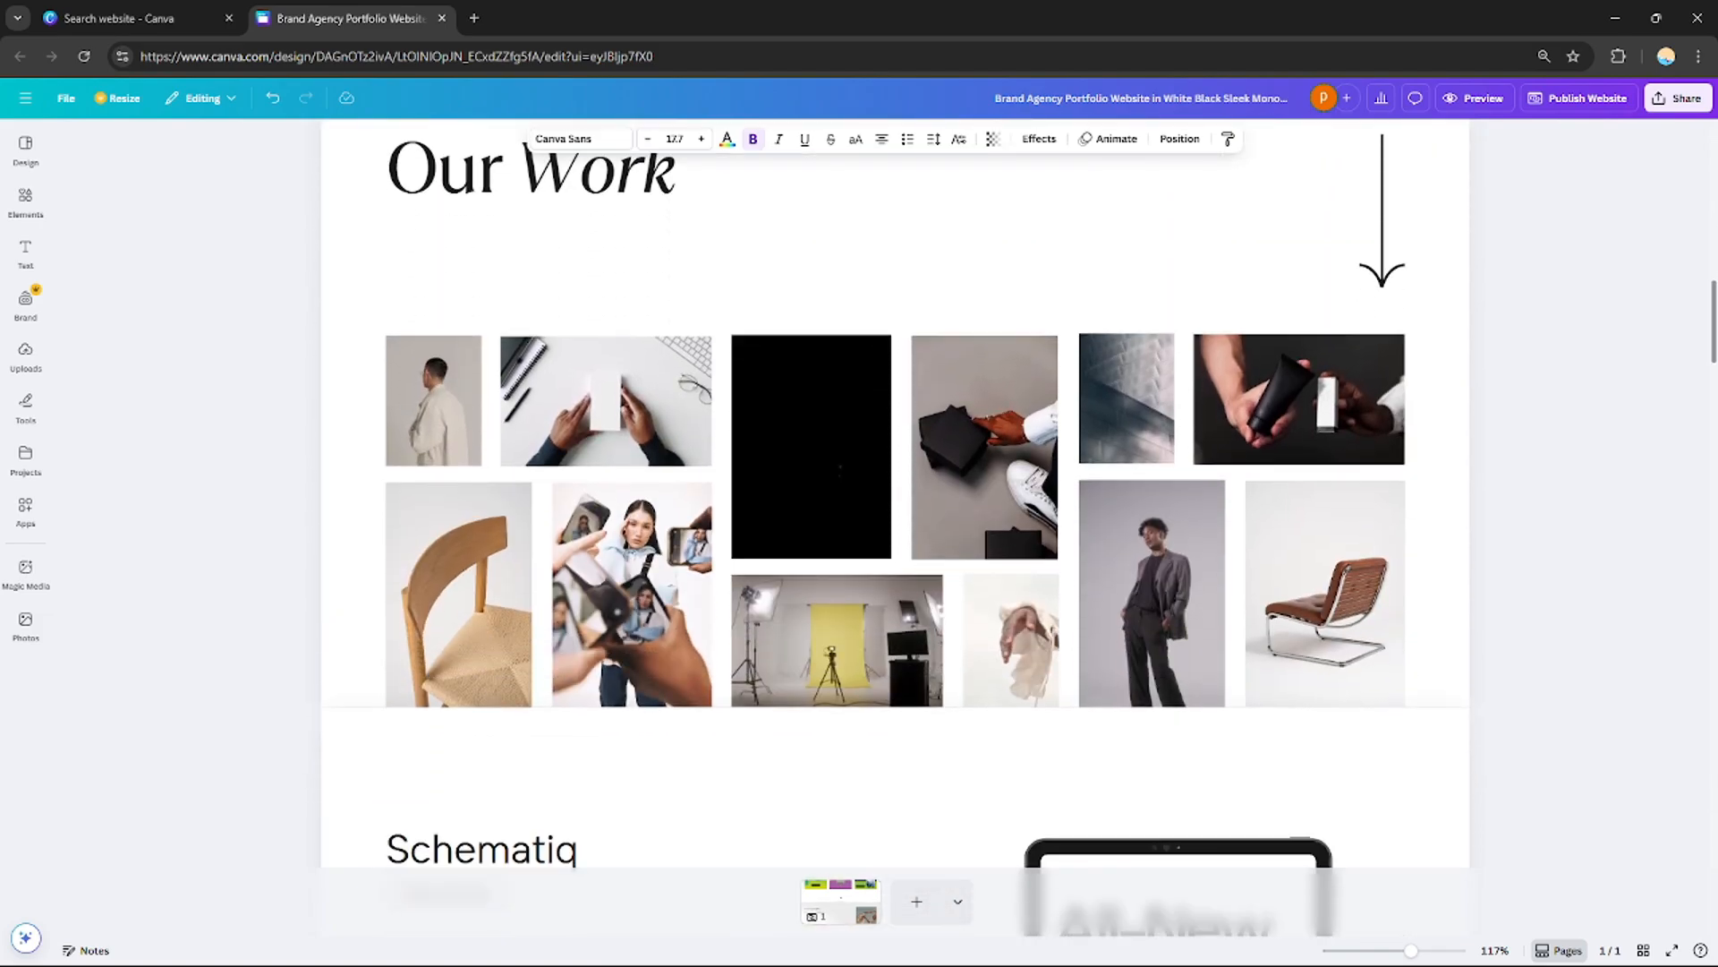
{"action": "scroll", "coordinate": [895, 493], "scroll_direction": "up", "scroll_amount": 15}
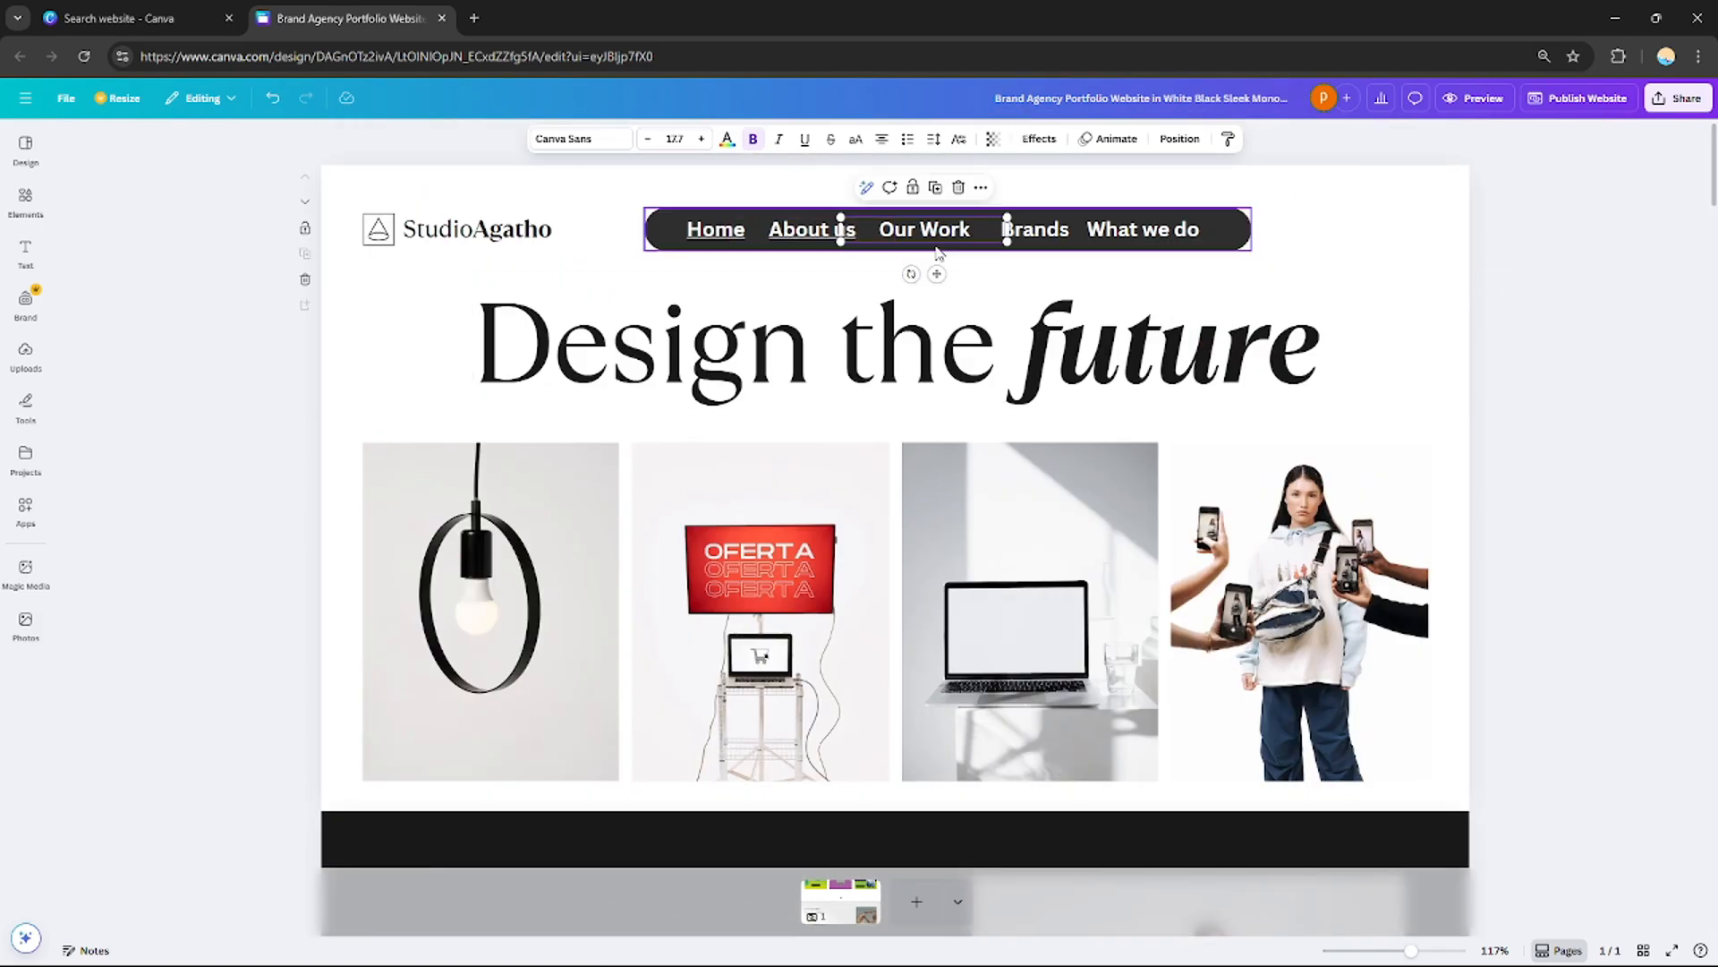
{"action": "right_click", "coordinate": [935, 240]}
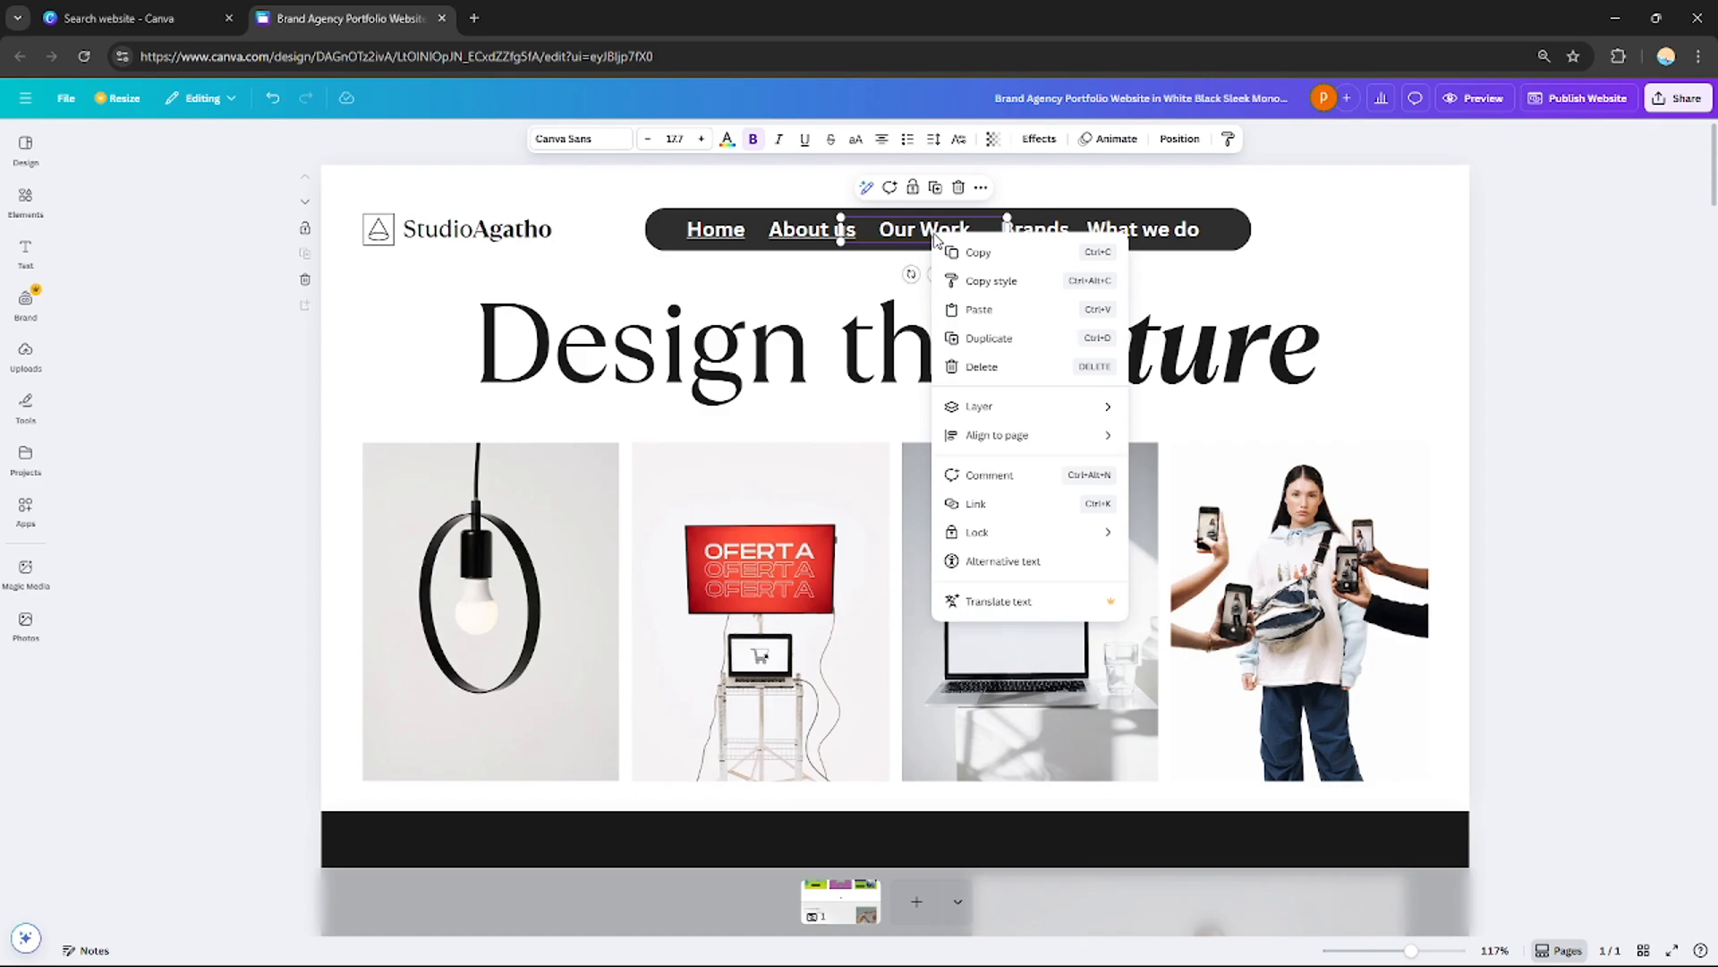
{"action": "left_click", "coordinate": [1015, 512]}
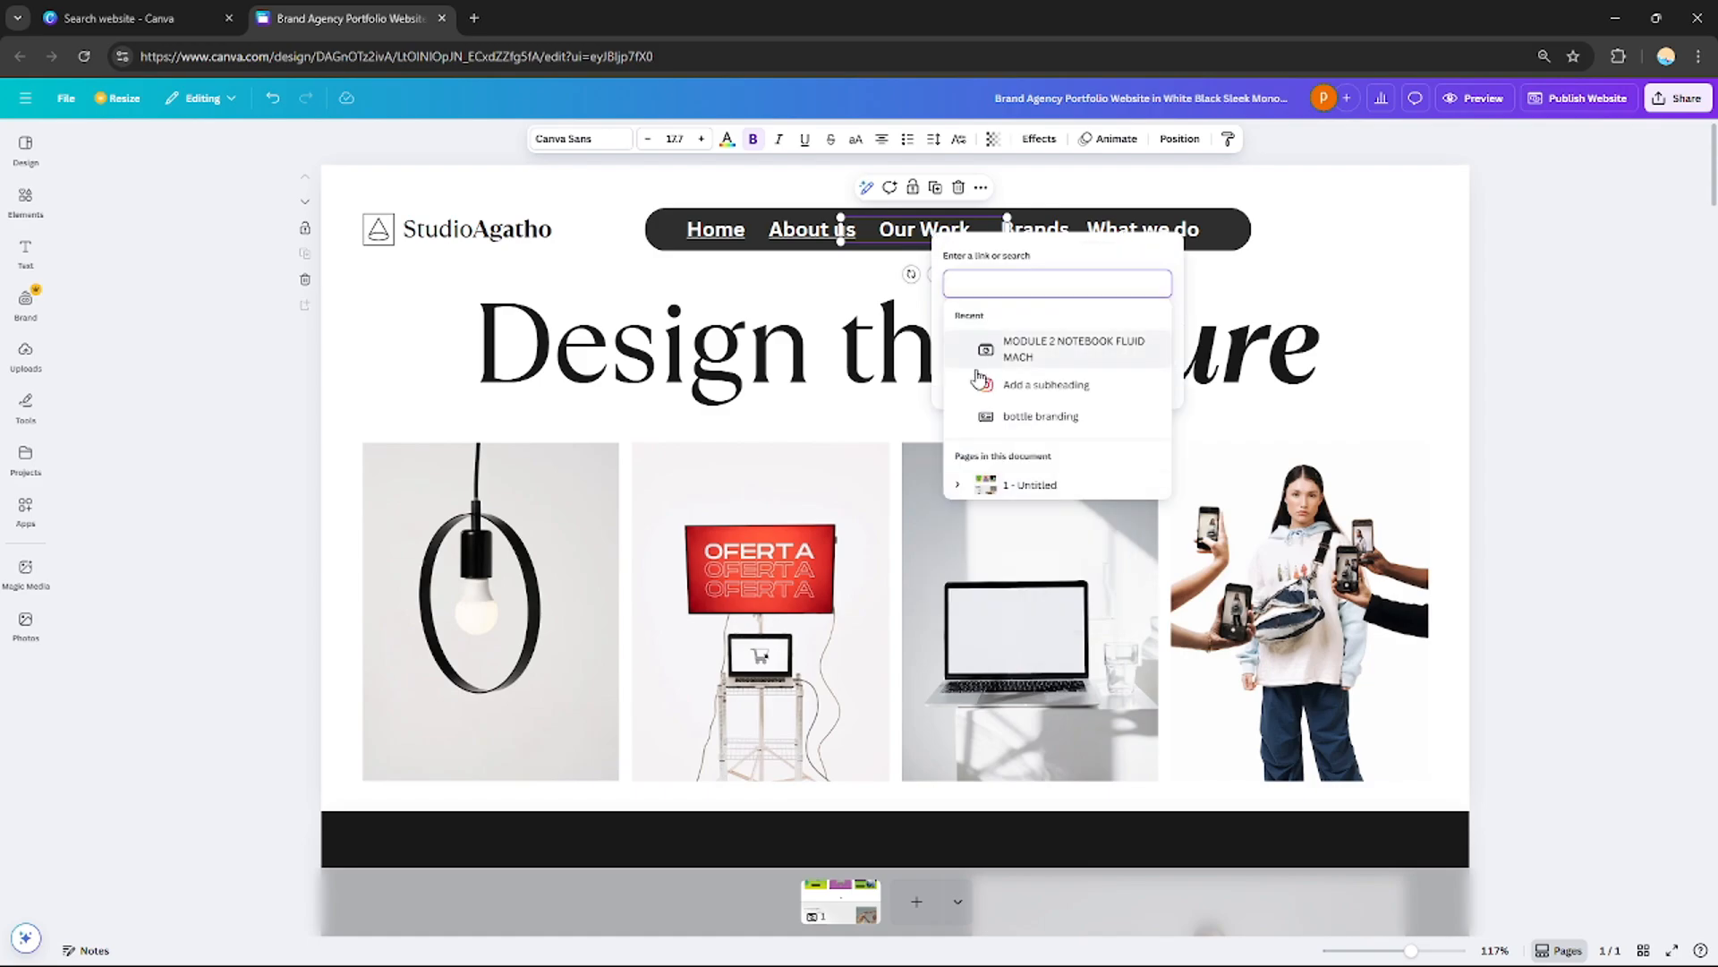
{"action": "left_click", "coordinate": [956, 485]}
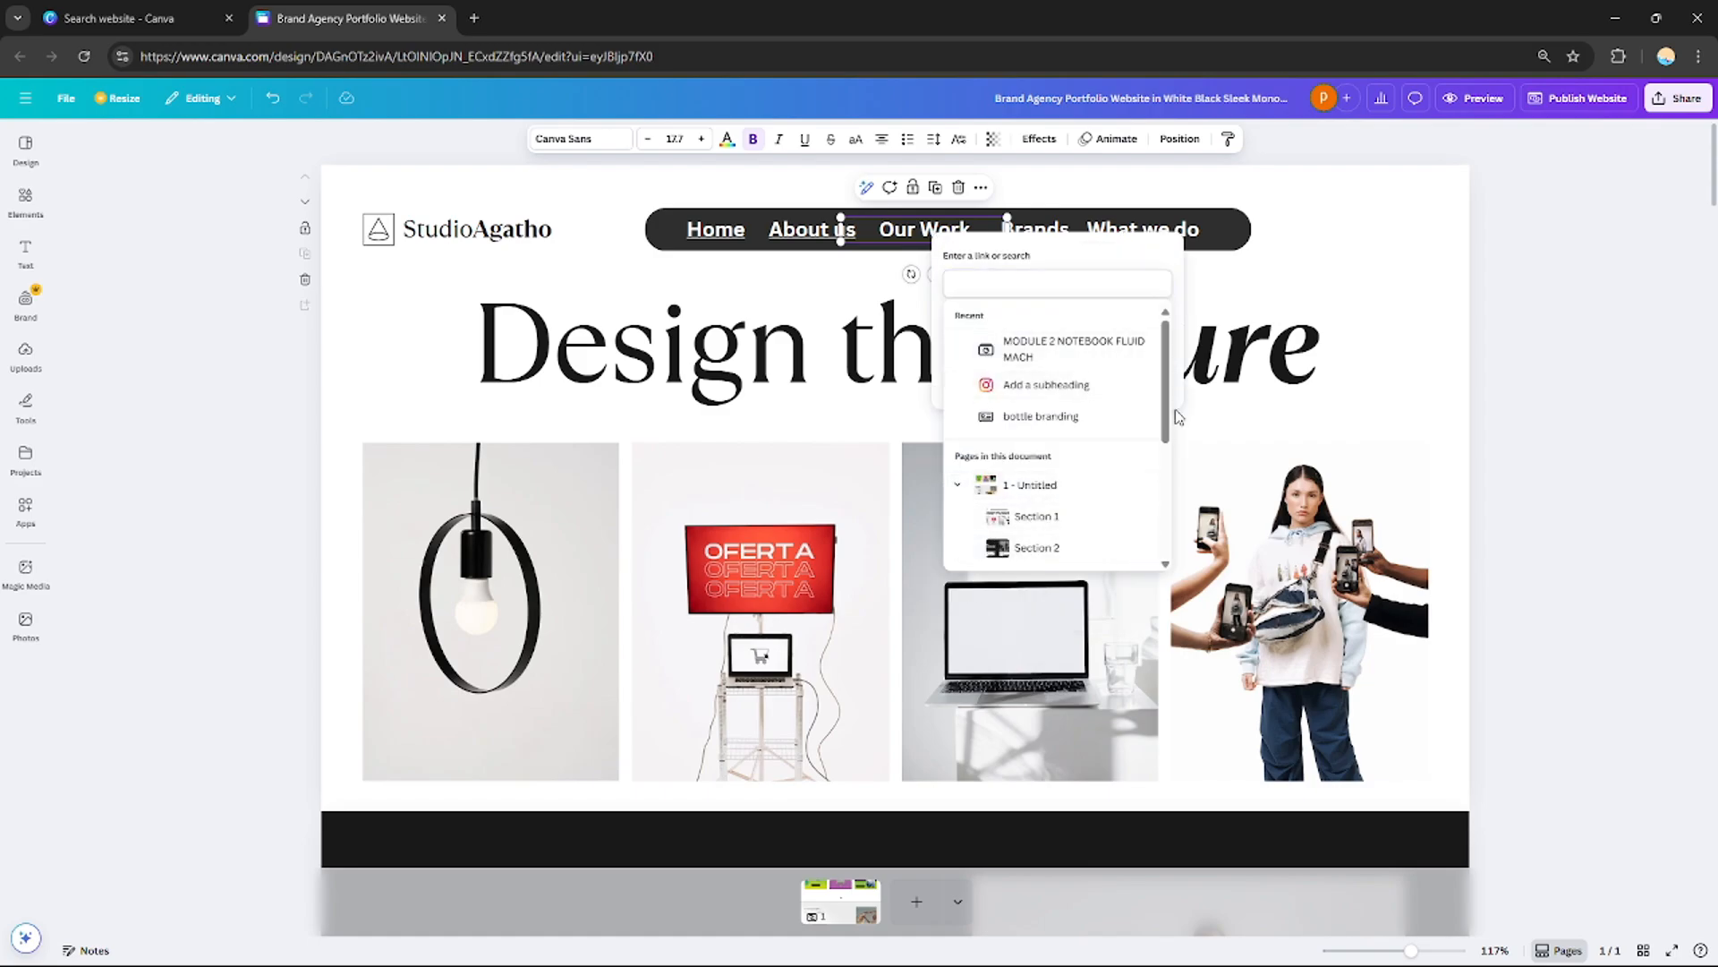
{"action": "scroll", "coordinate": [1163, 398], "scroll_direction": "down", "scroll_amount": 3}
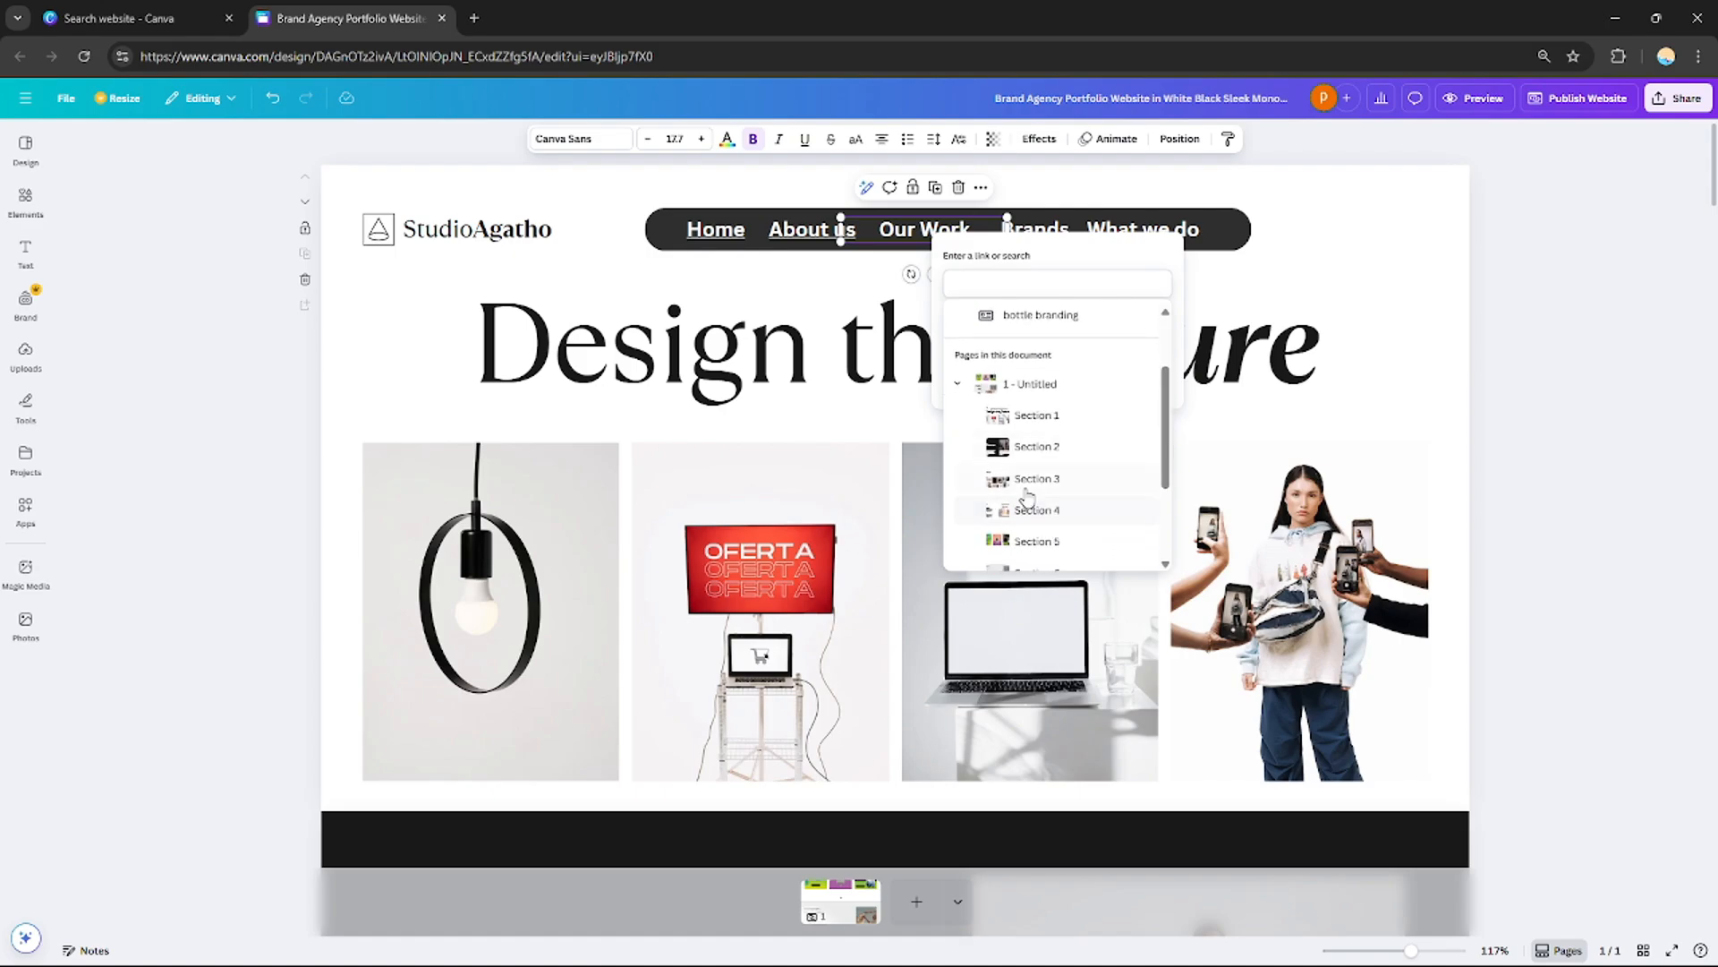
{"action": "left_click", "coordinate": [1052, 483]}
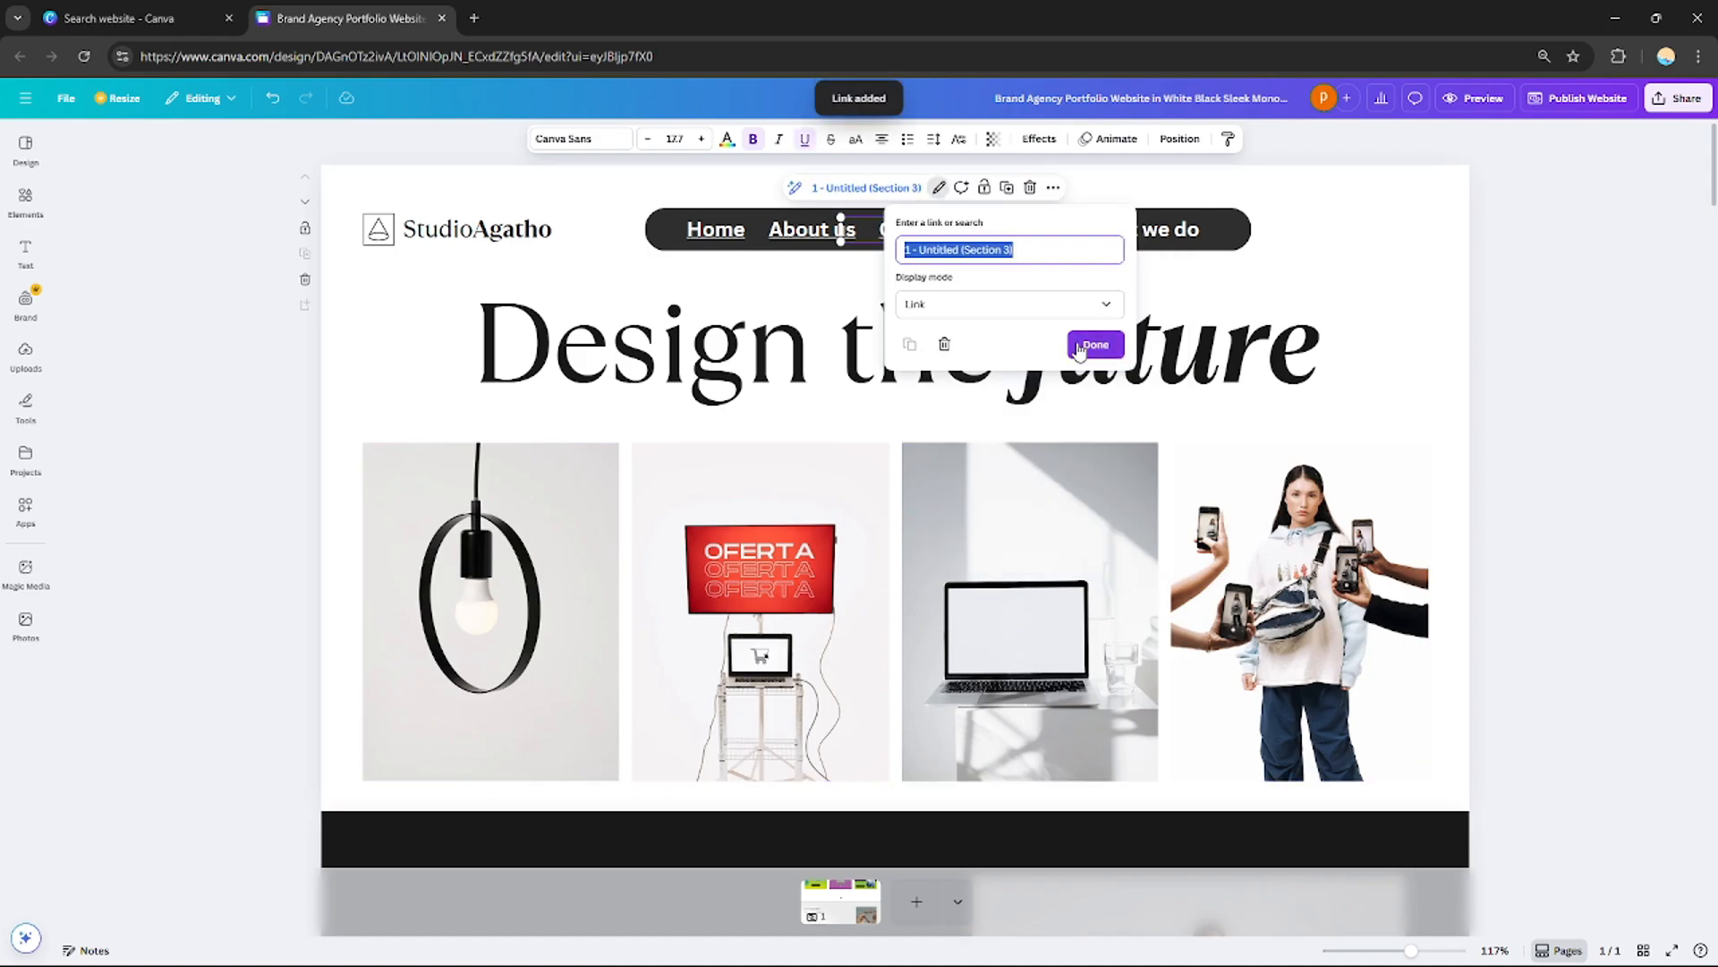
{"action": "left_click", "coordinate": [1089, 341]}
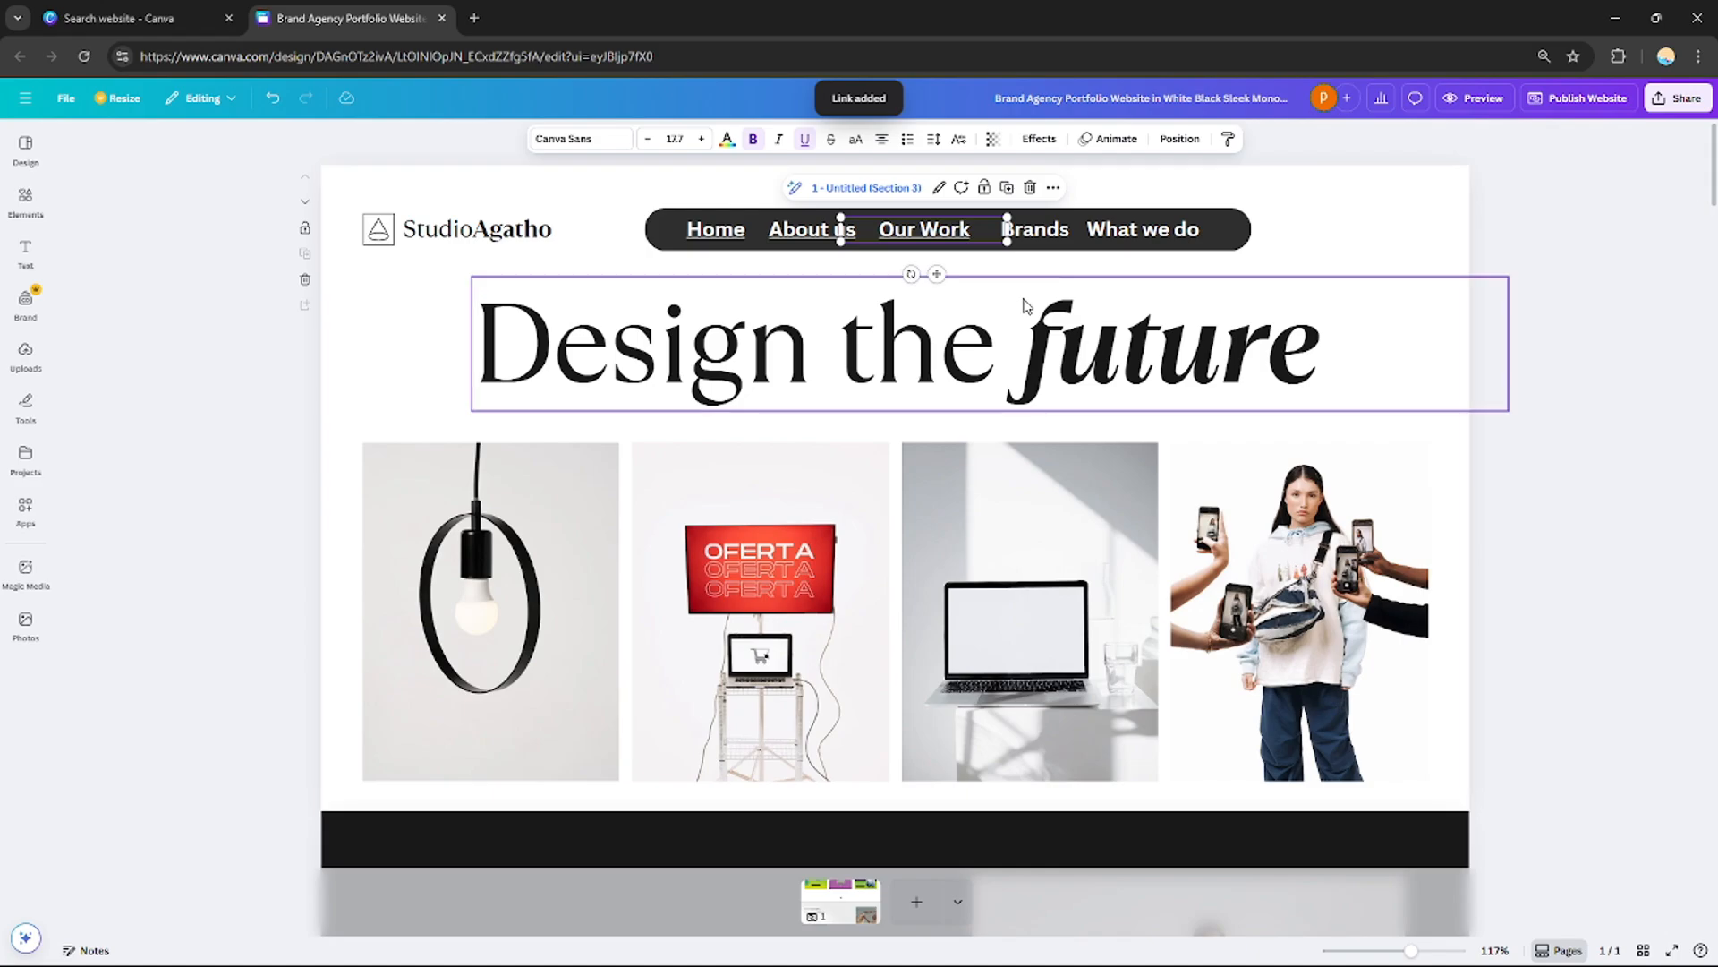
Check the Schematiq brand identity section on the page and link the "Brands" label to Section 4
{"action": "left_click_drag", "start_coordinate": [1713, 179], "coordinate": [1714, 393]}
{"action": "left_click", "coordinate": [606, 336]}
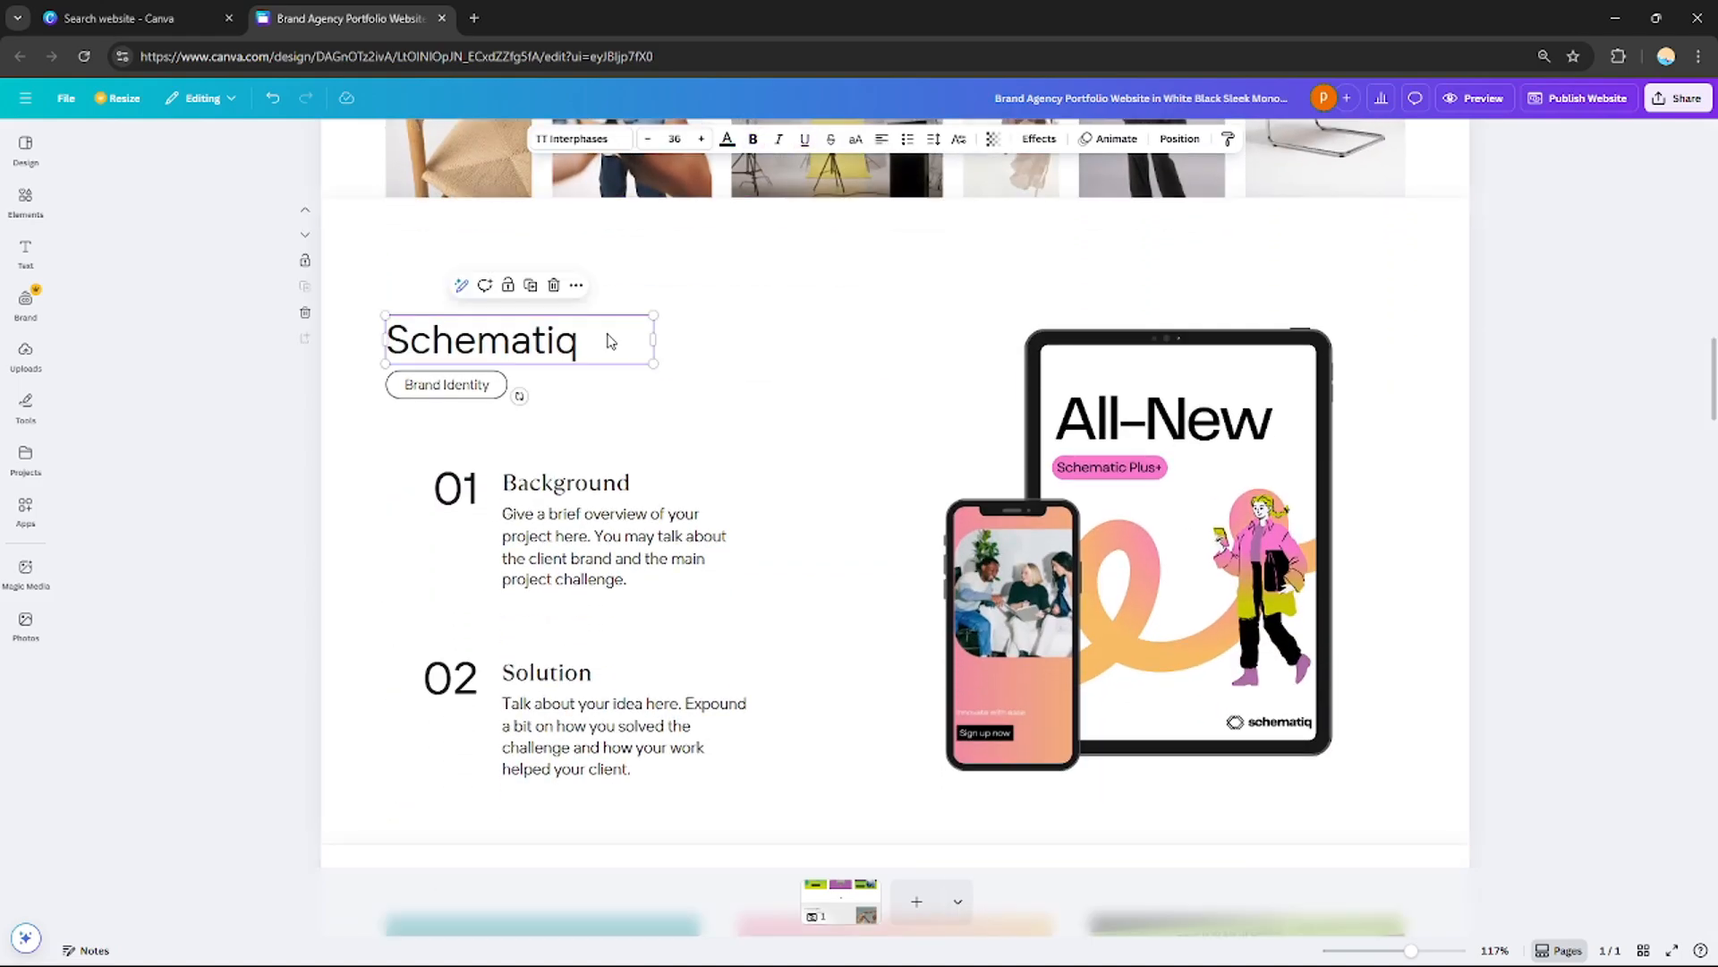
{"action": "left_click", "coordinate": [934, 310]}
{"action": "scroll", "coordinate": [1071, 236], "scroll_direction": "up", "scroll_amount": 15}
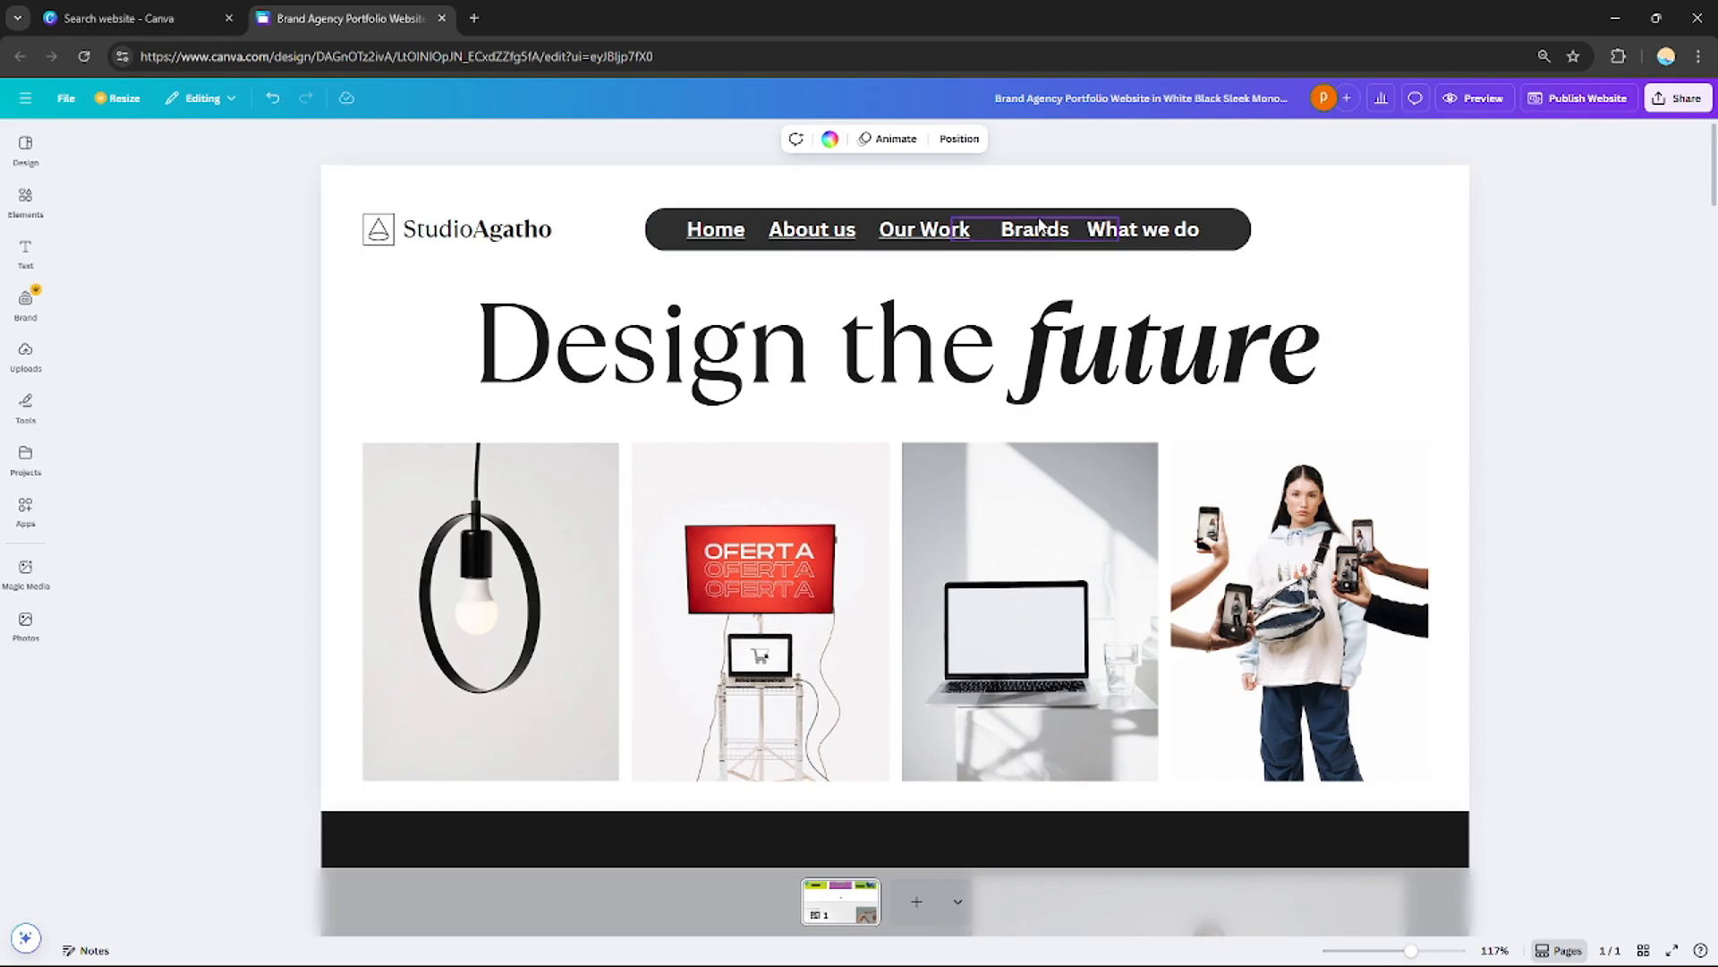
{"action": "left_click", "coordinate": [1061, 235]}
{"action": "right_click", "coordinate": [1050, 235]}
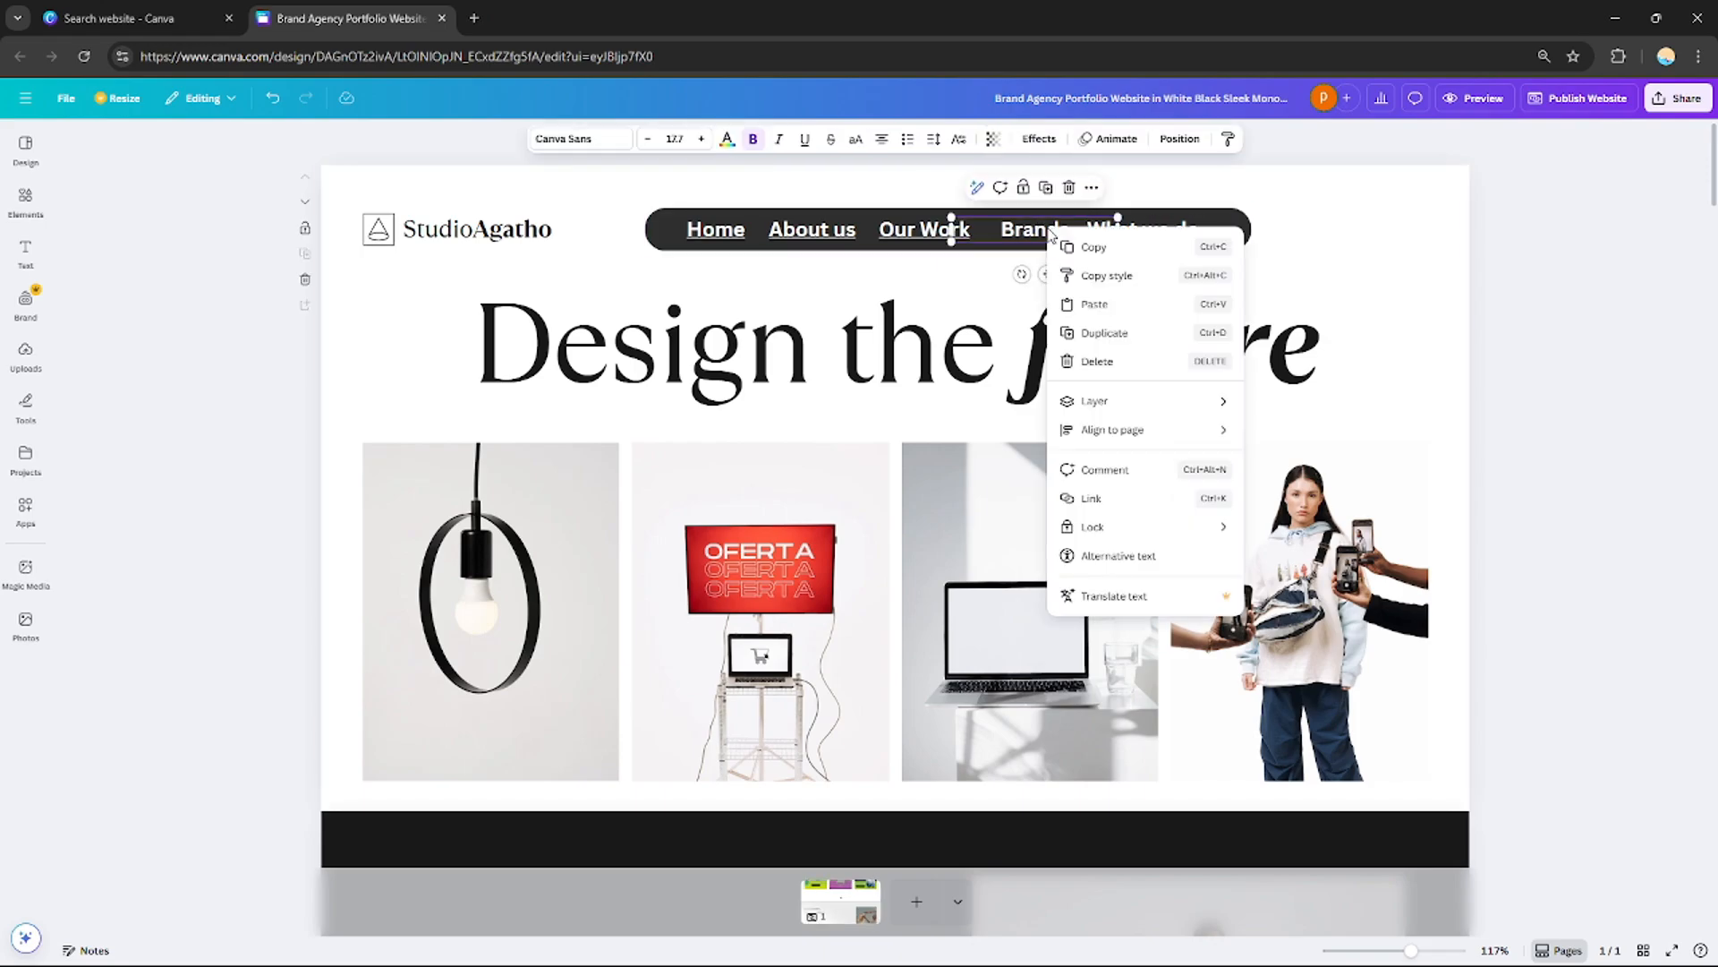
{"action": "left_click", "coordinate": [1092, 499]}
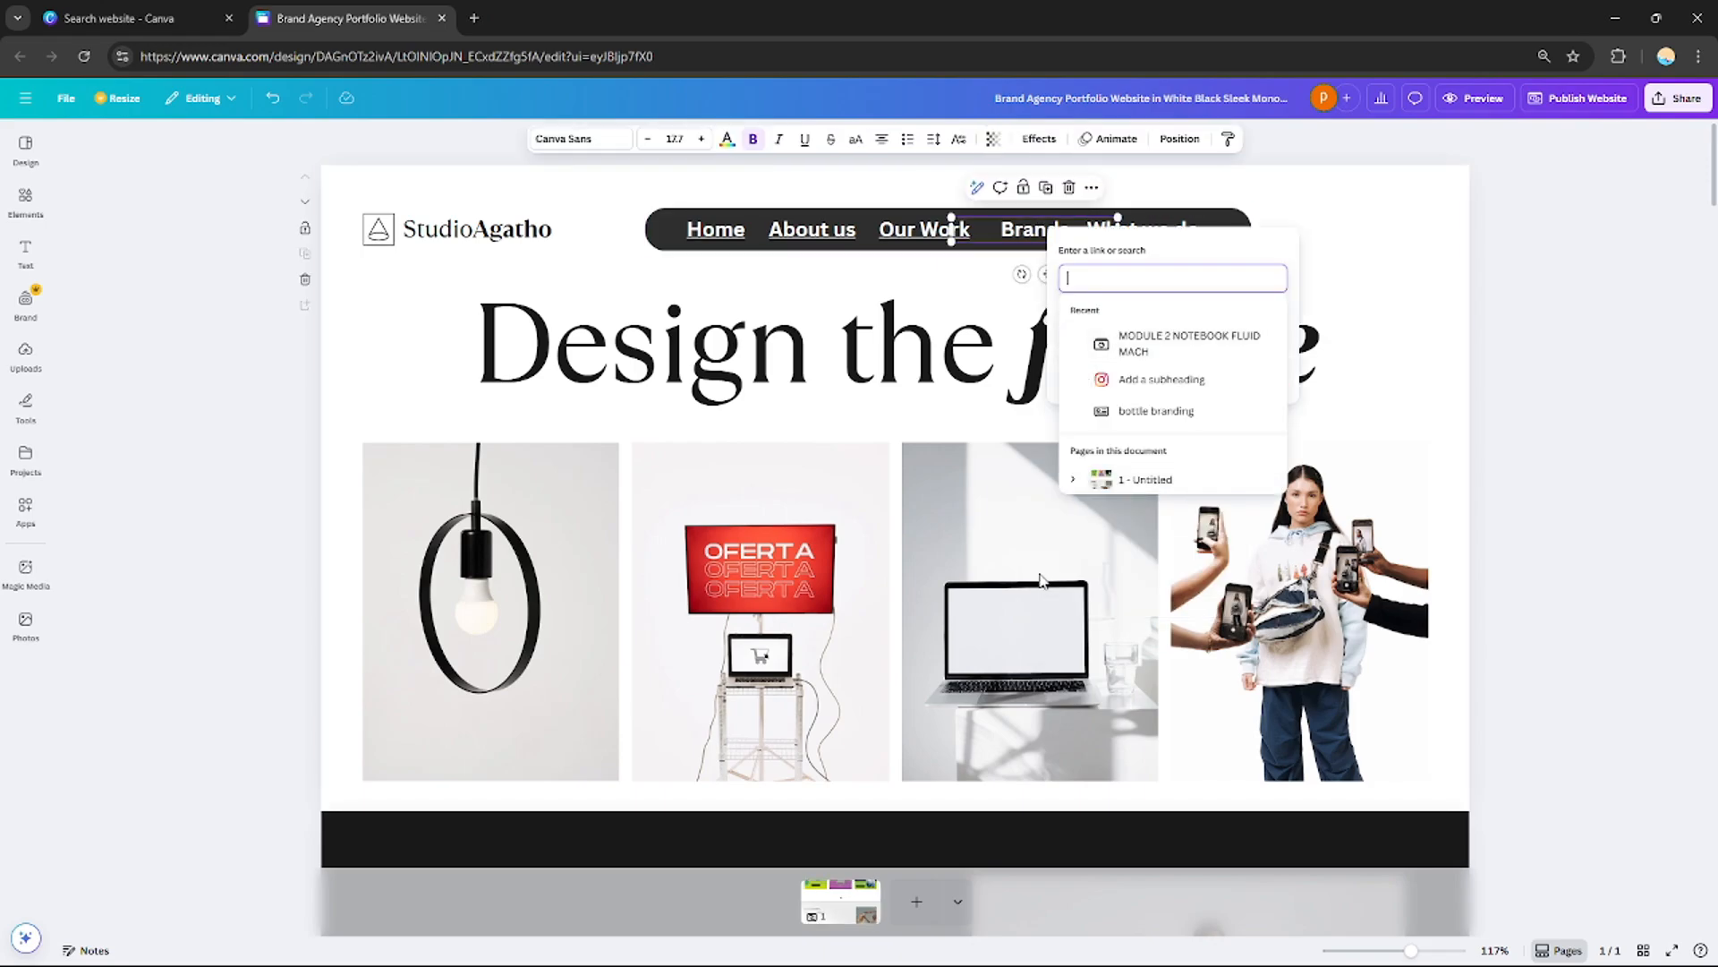
{"action": "left_click", "coordinate": [1073, 479]}
{"action": "scroll", "coordinate": [1280, 438], "scroll_direction": "down", "scroll_amount": 1}
{"action": "scroll", "coordinate": [1280, 439], "scroll_direction": "down", "scroll_amount": 1}
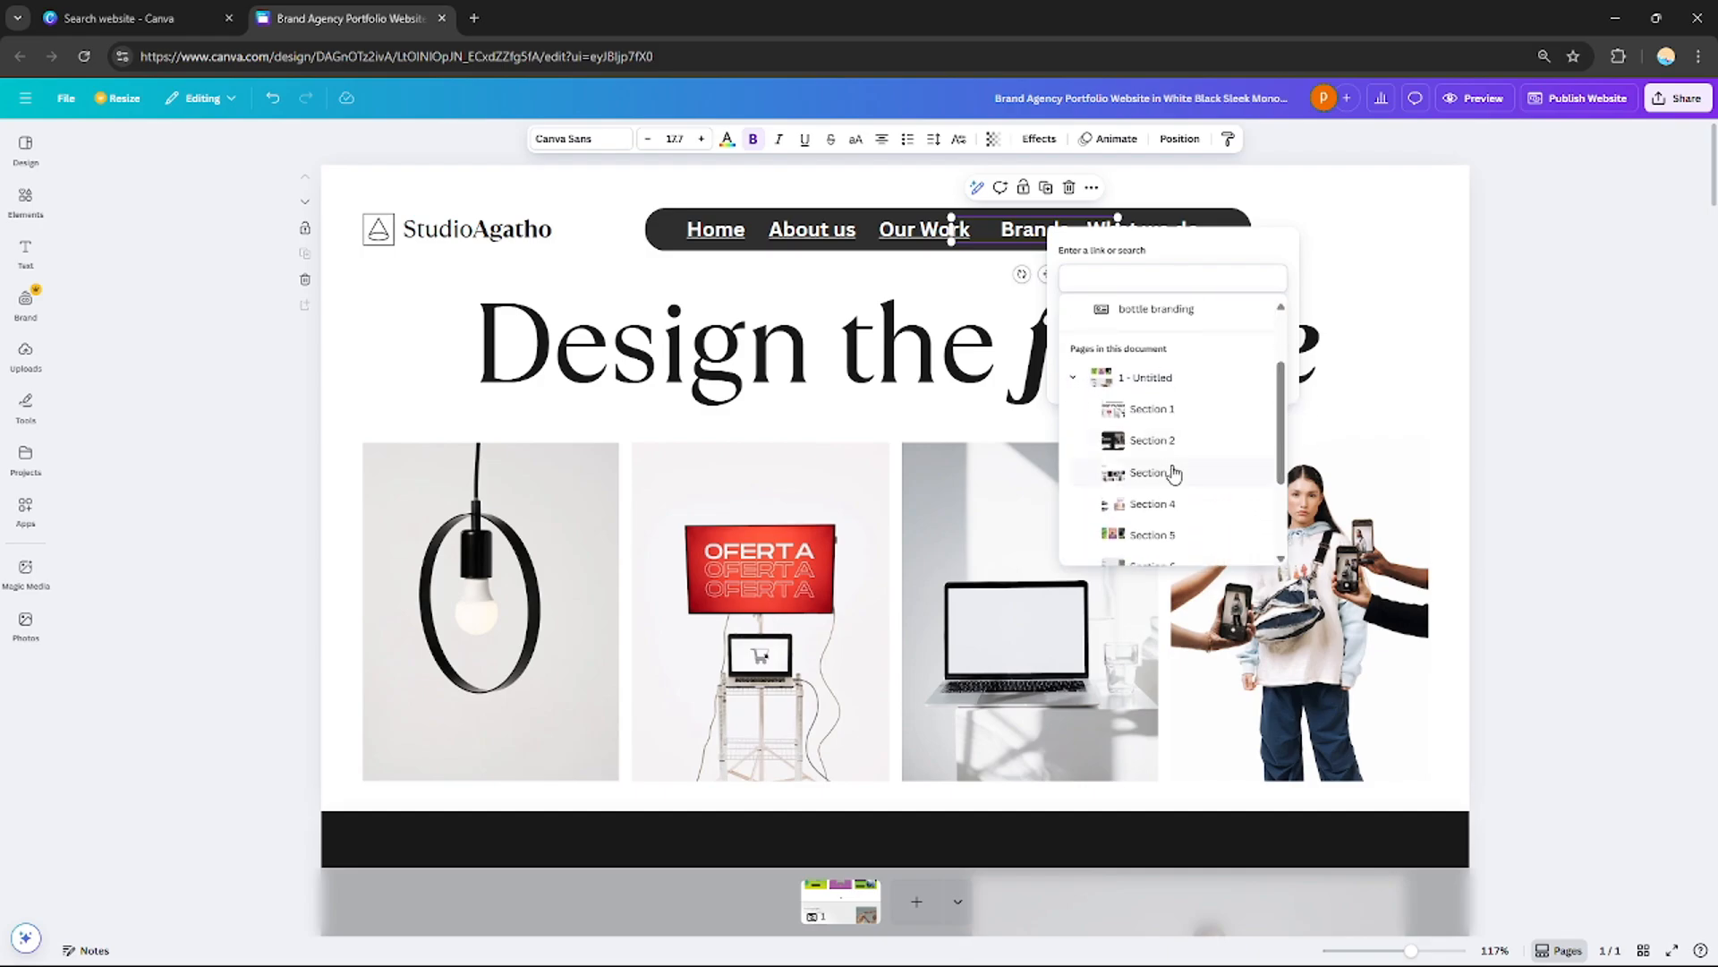
{"action": "left_click", "coordinate": [1167, 510]}
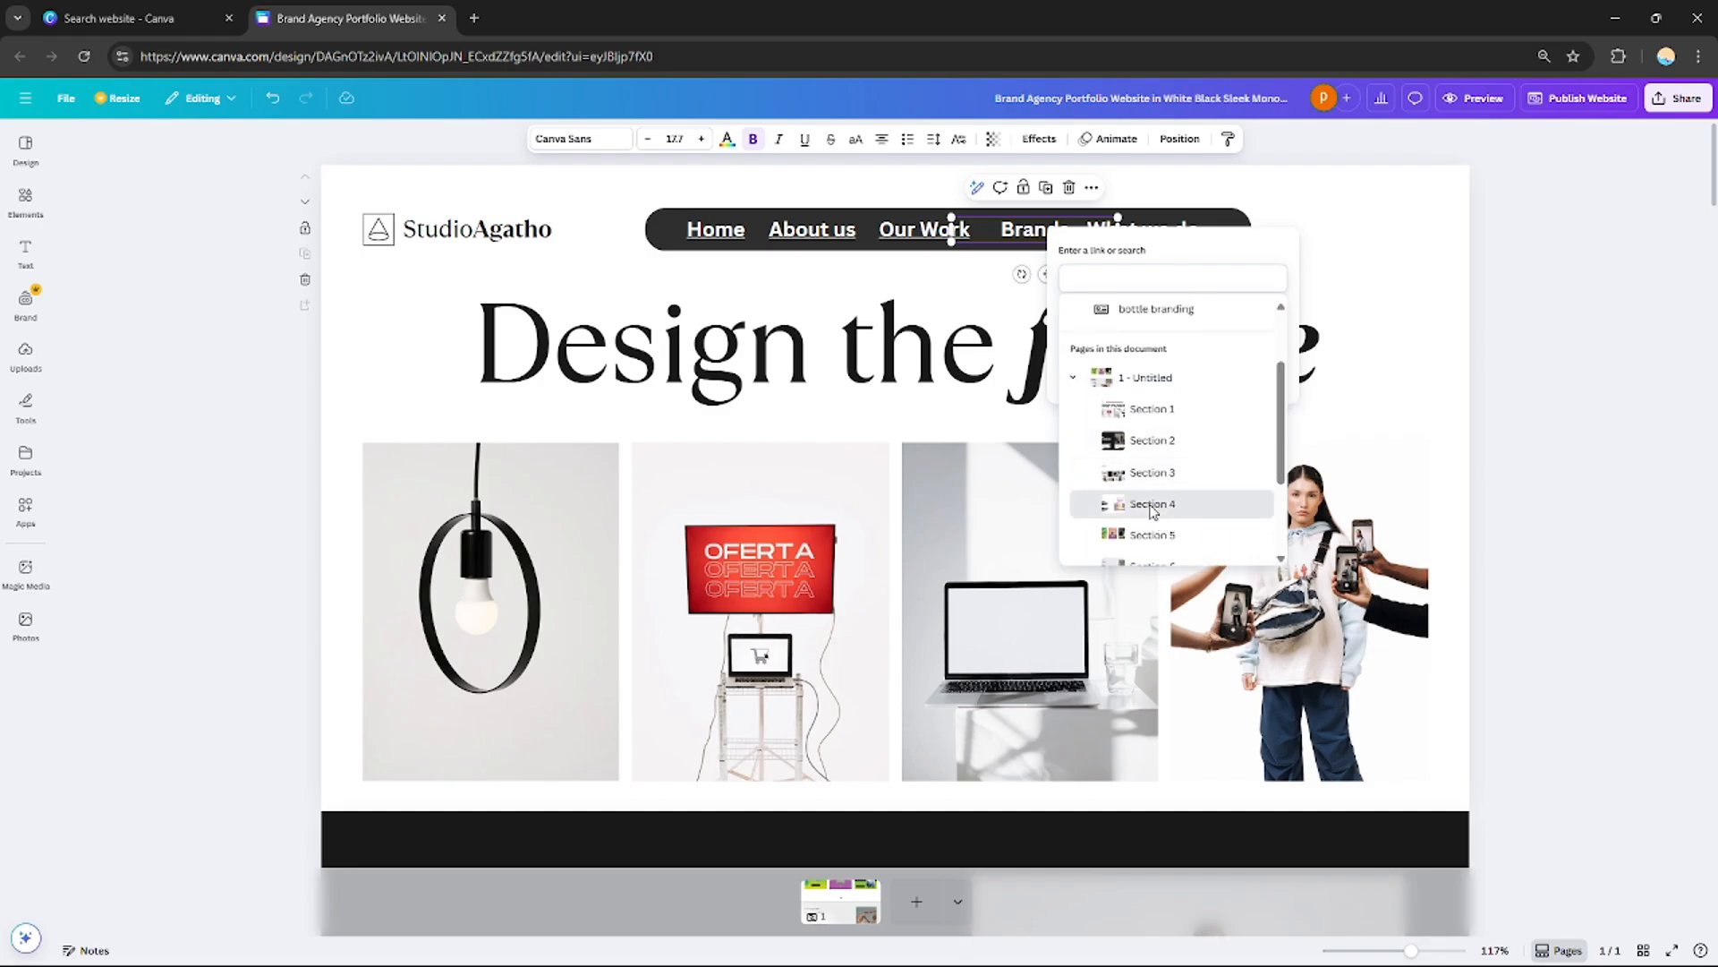
{"action": "left_click", "coordinate": [1198, 347]}
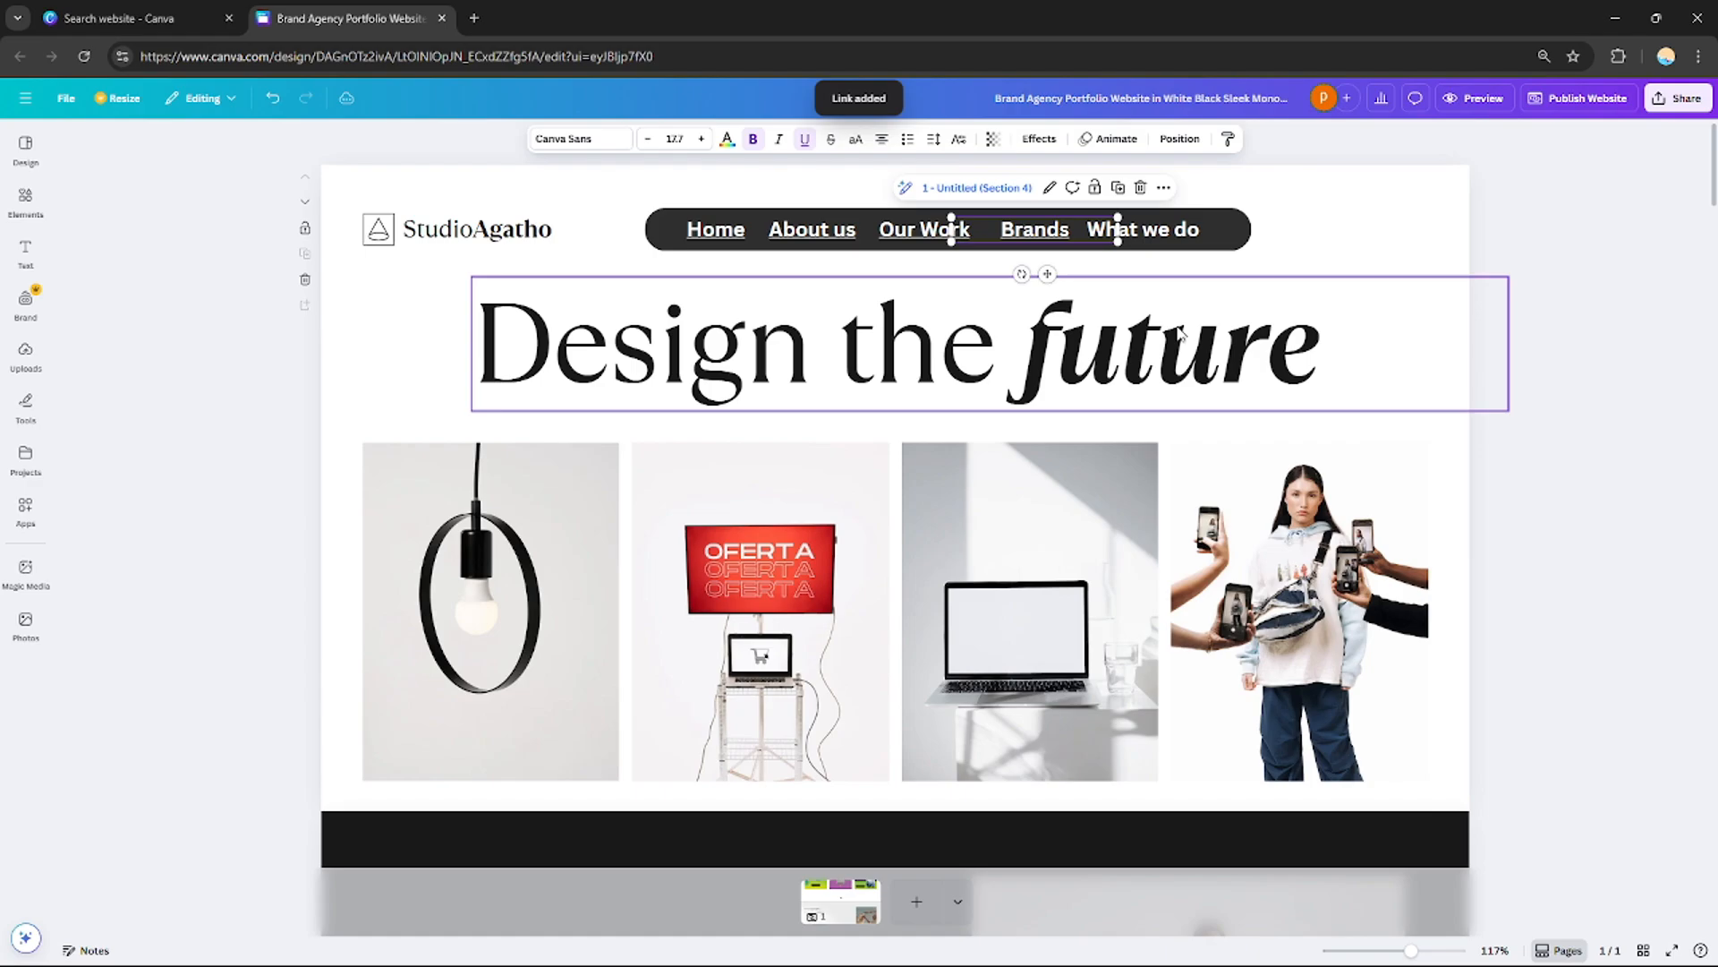
Locate the What we do section at the end of the page and link the "What we do" navigation label to Section 10
{"action": "left_click", "coordinate": [1166, 232]}
{"action": "scroll", "coordinate": [1673, 650], "scroll_direction": "down", "scroll_amount": 20}
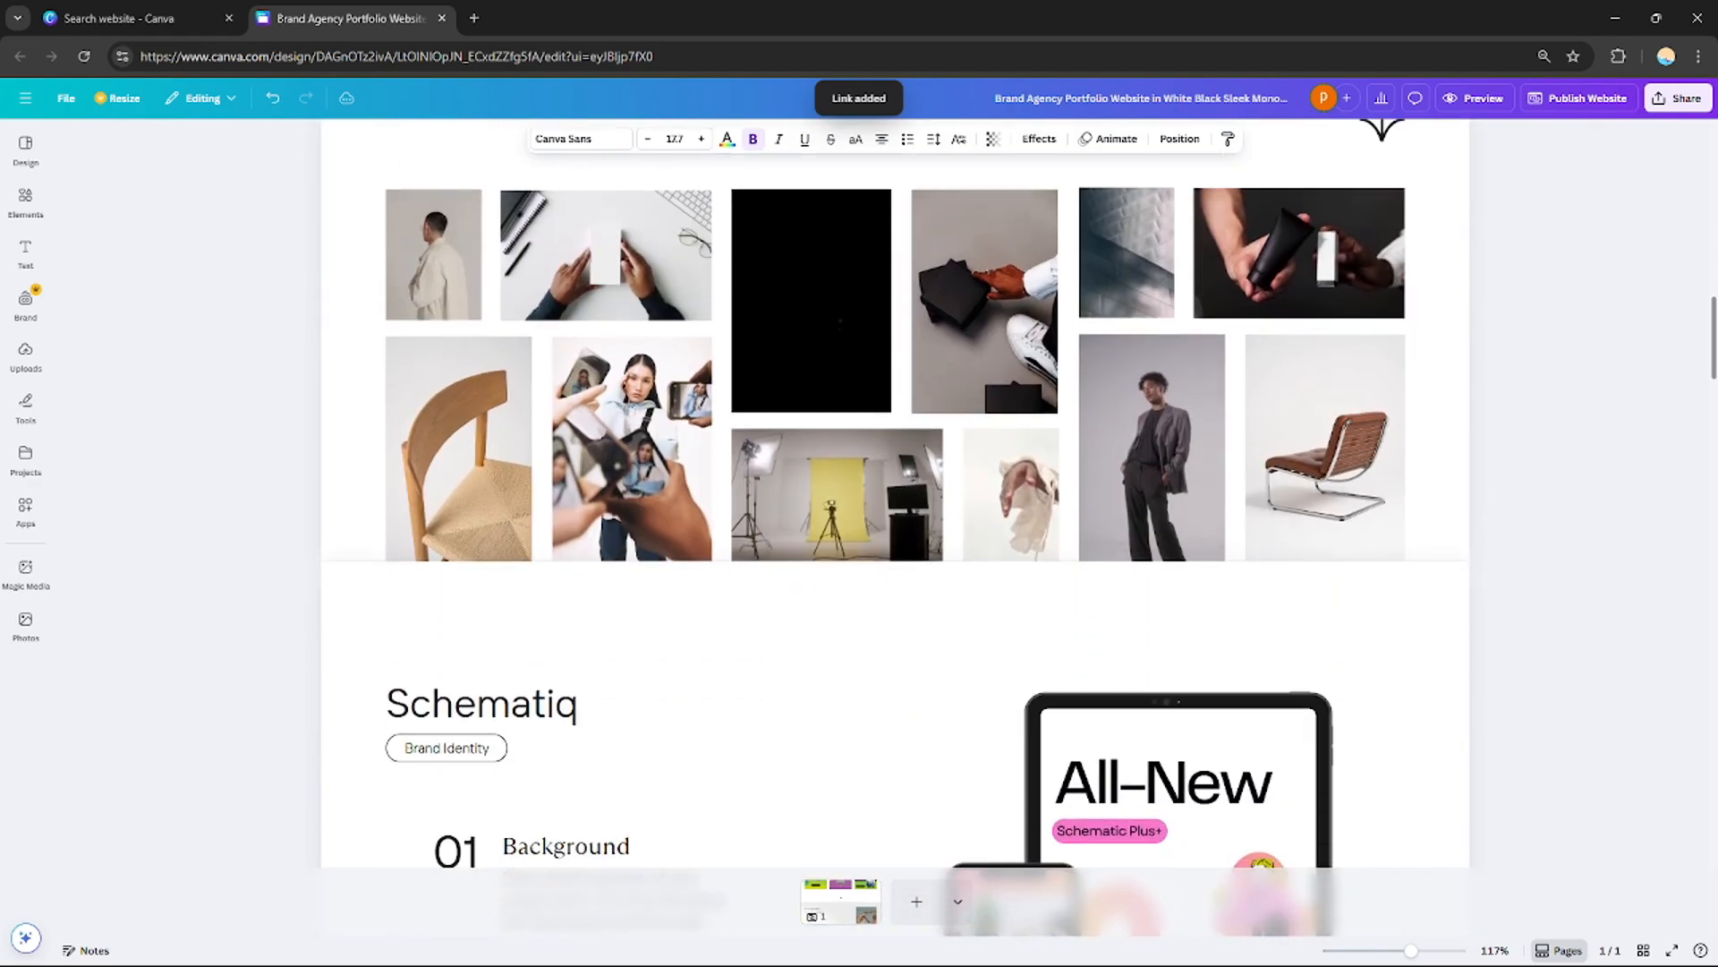
{"action": "scroll", "coordinate": [1673, 650], "scroll_direction": "down", "scroll_amount": 15}
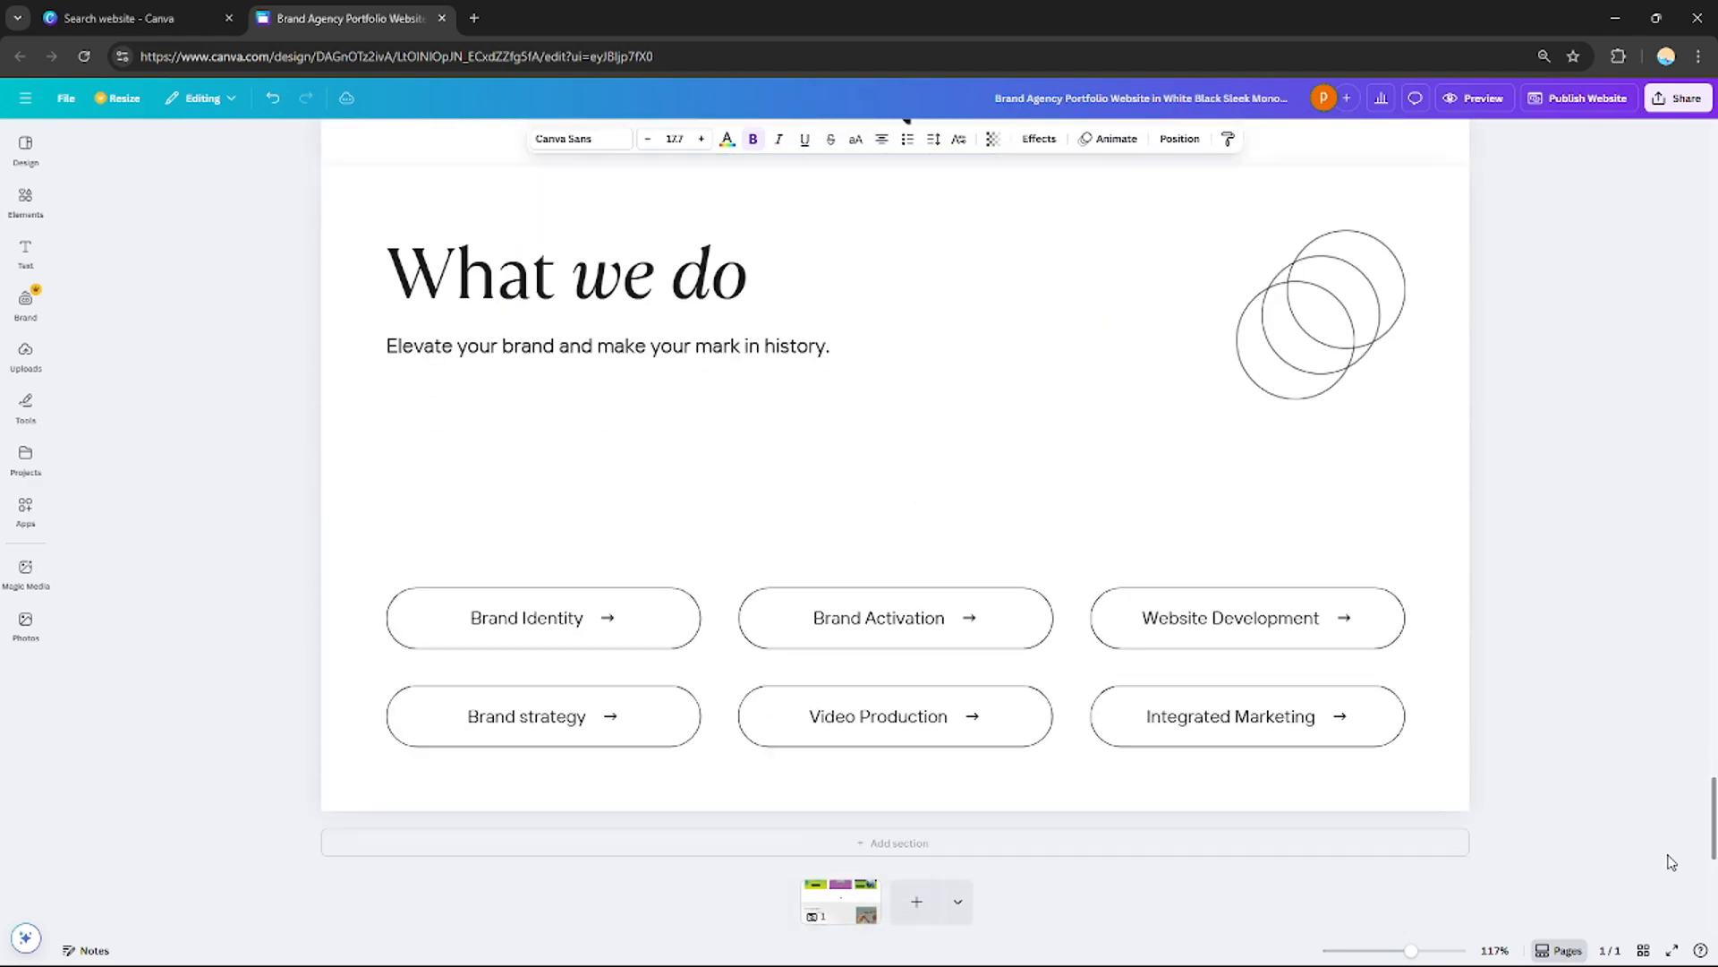
{"action": "left_click_drag", "start_coordinate": [1670, 834], "coordinate": [1670, 175]}
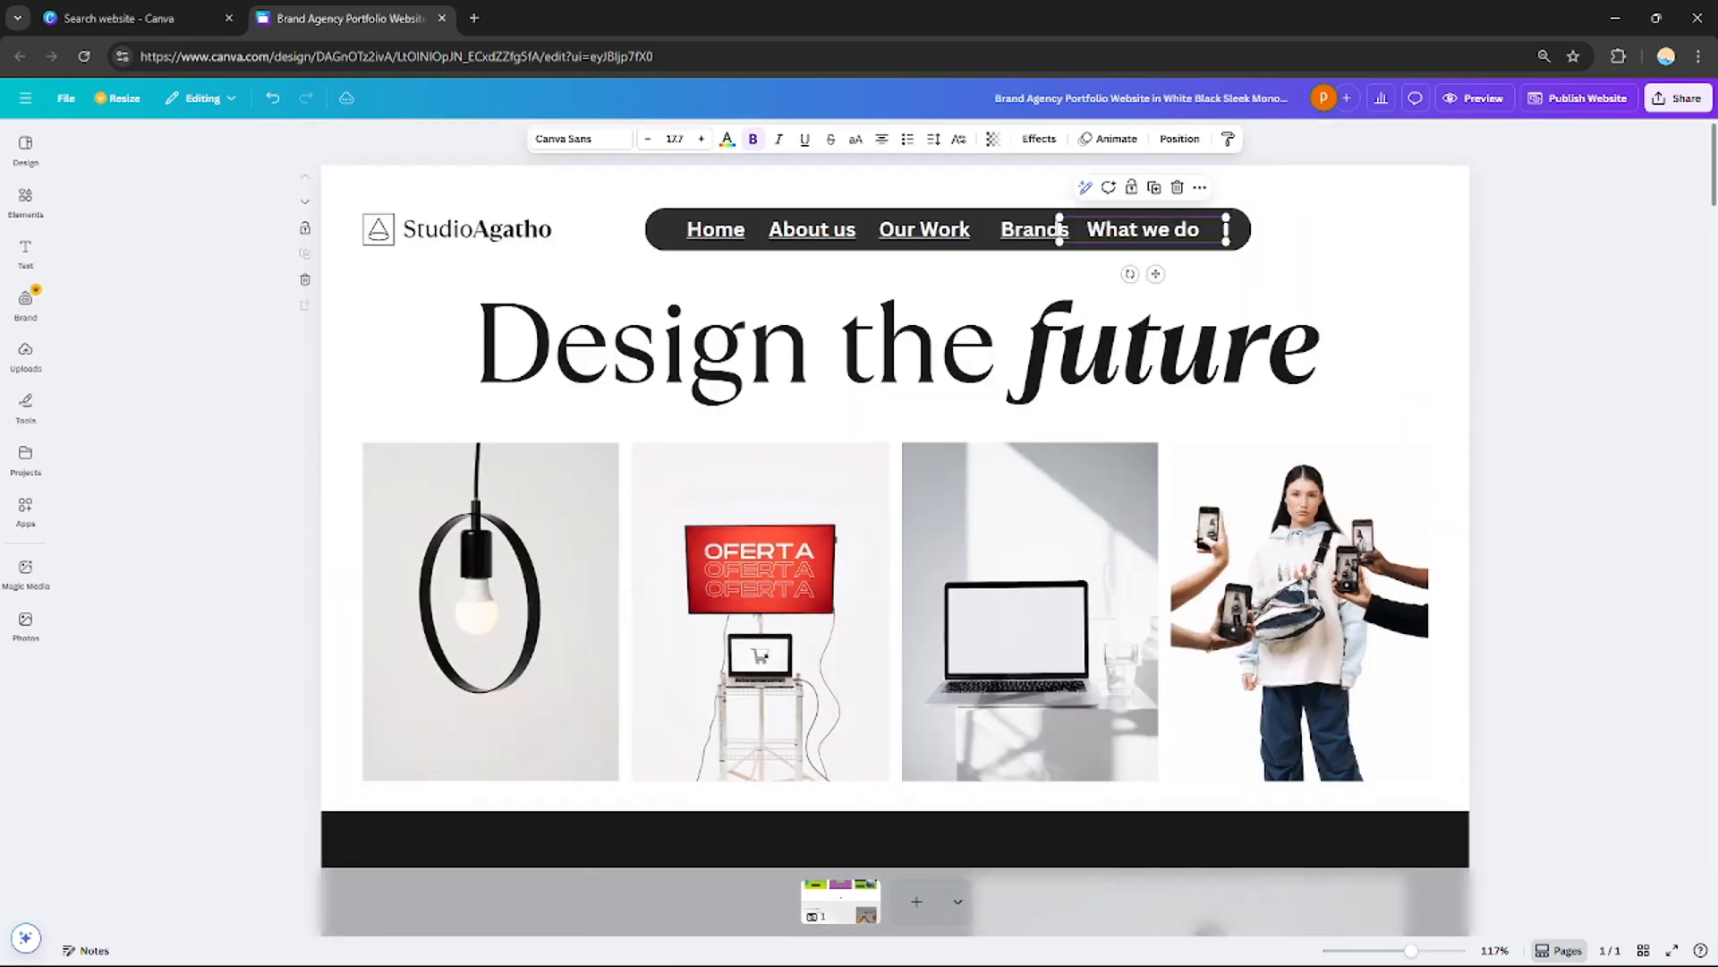
{"action": "right_click", "coordinate": [1169, 235]}
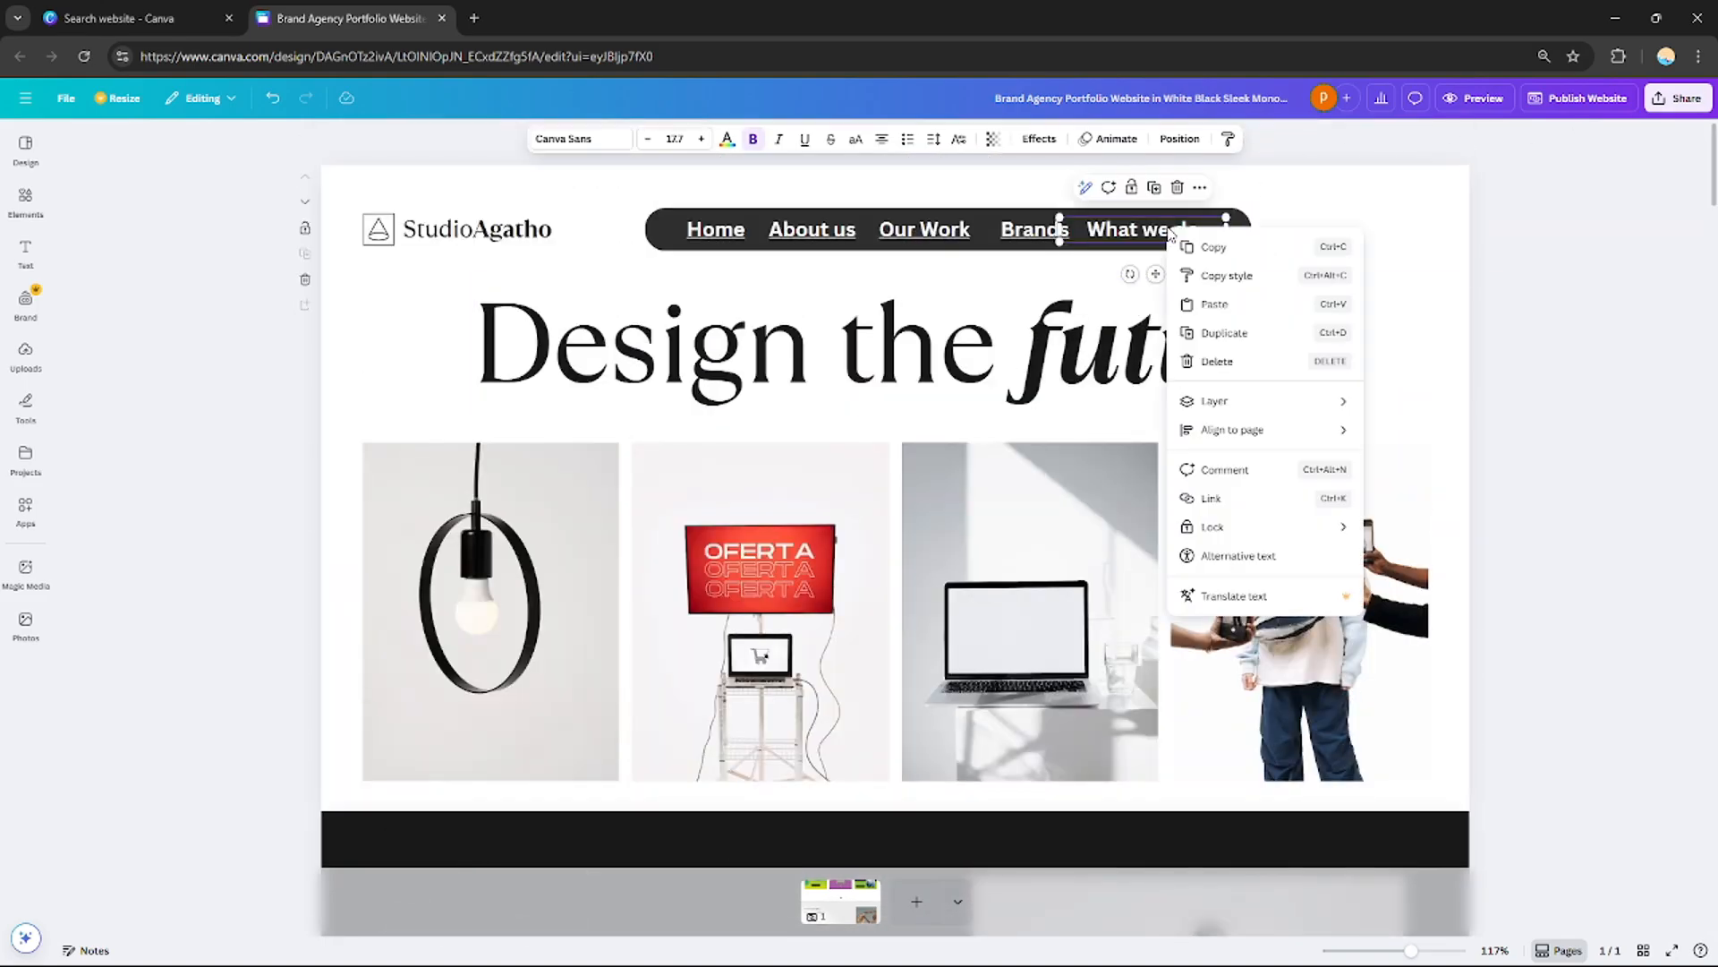
{"action": "left_click", "coordinate": [1263, 507]}
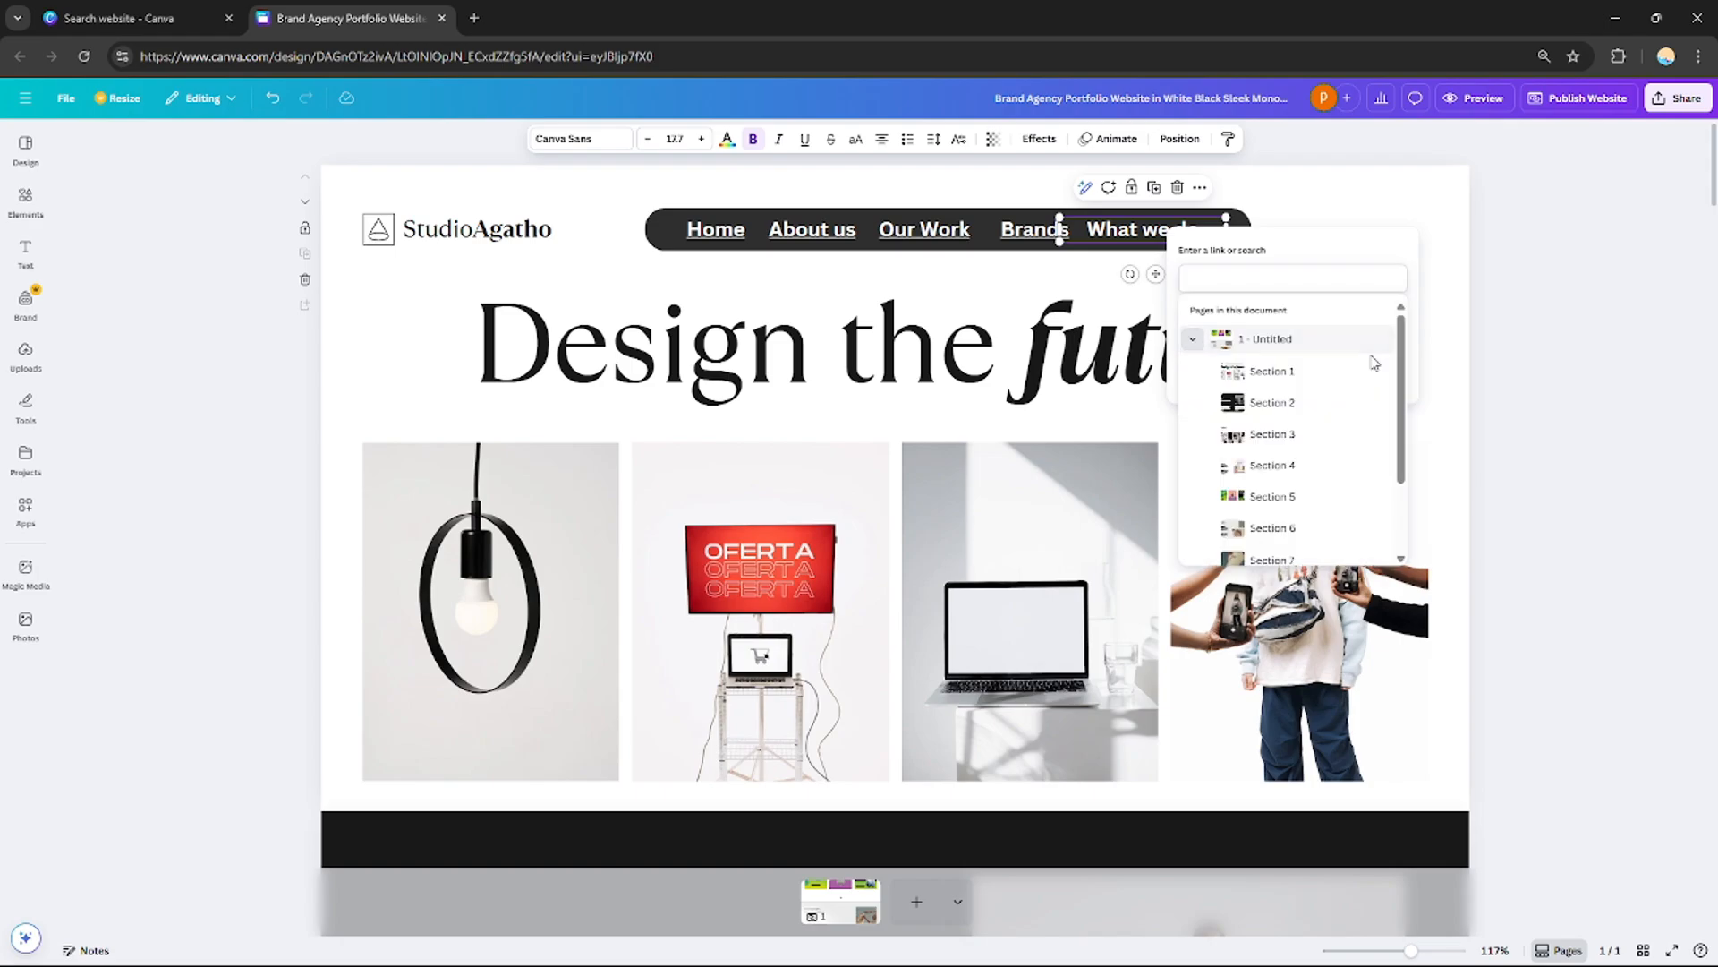
{"action": "scroll", "coordinate": [1378, 385], "scroll_direction": "down", "scroll_amount": 5}
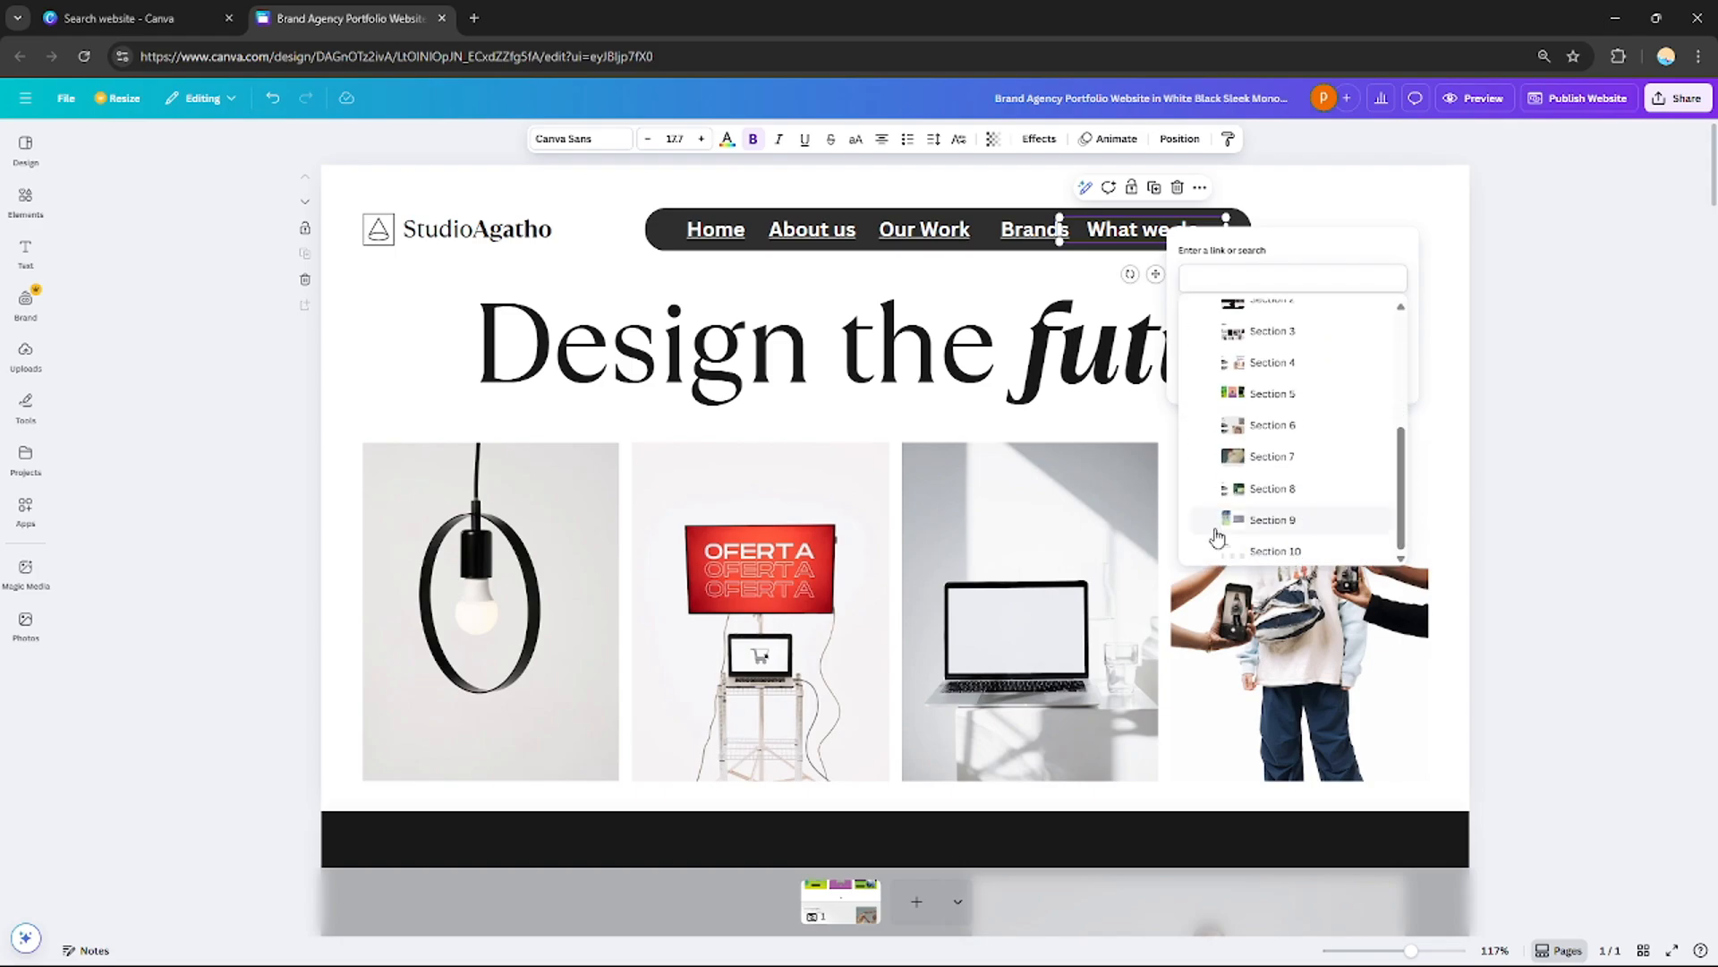
{"action": "left_click", "coordinate": [1278, 551]}
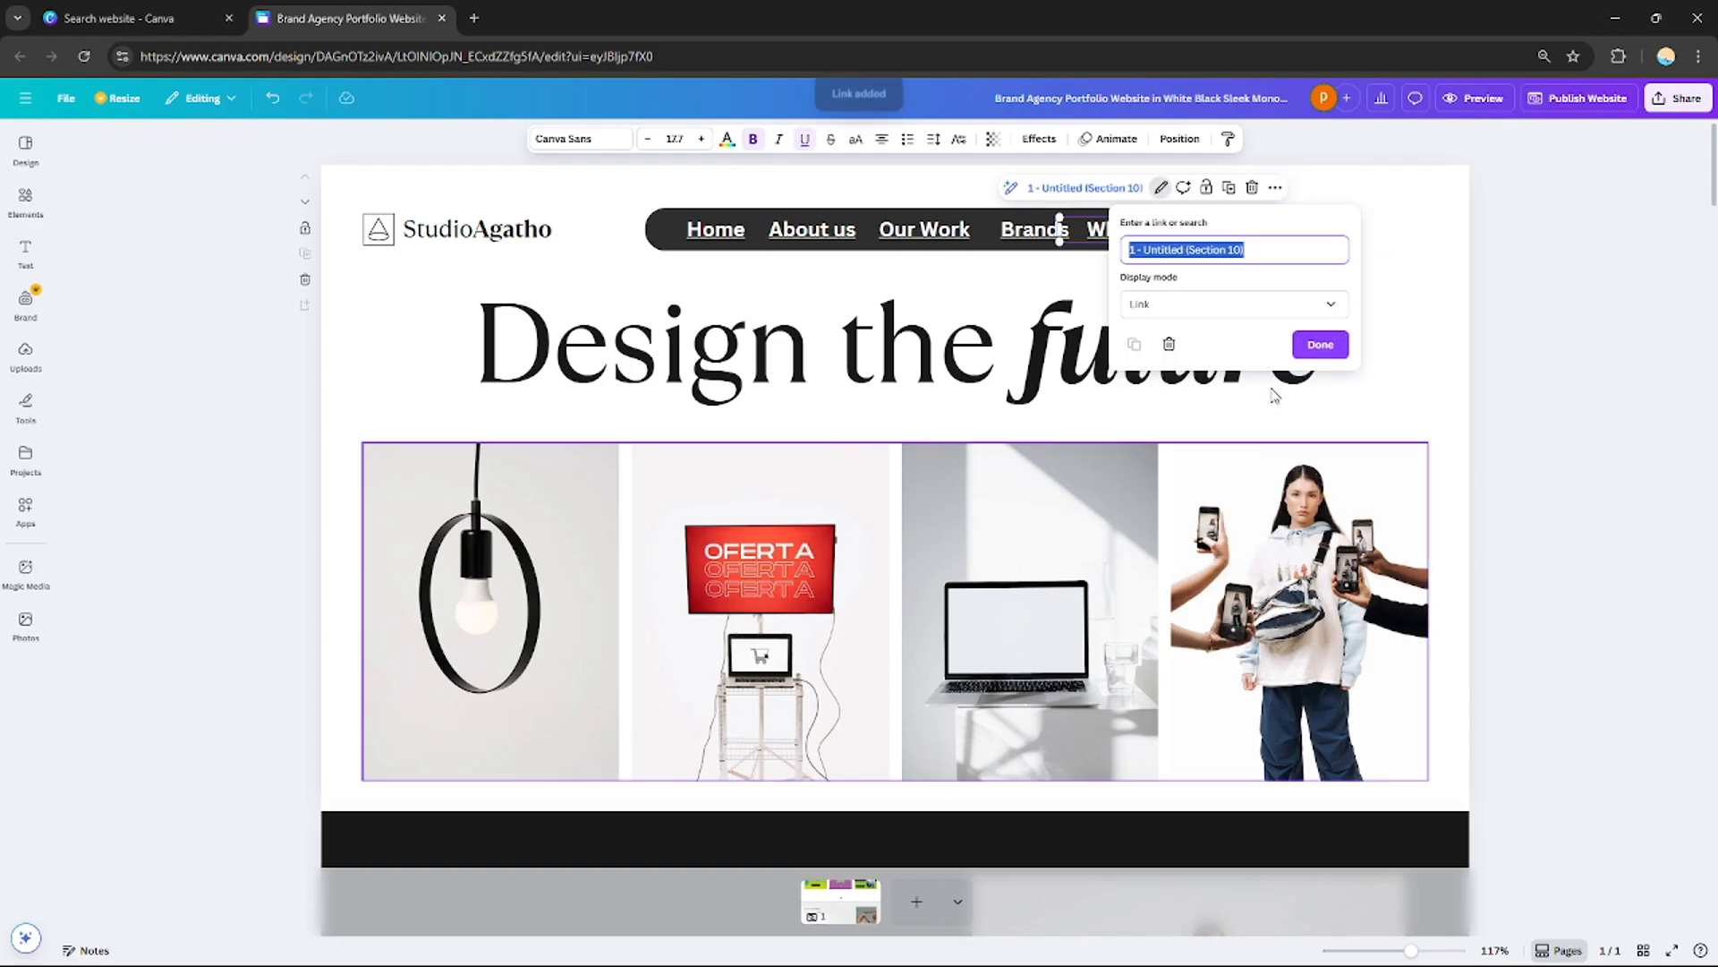
{"action": "left_click", "coordinate": [1323, 351]}
{"action": "left_click", "coordinate": [1356, 220]}
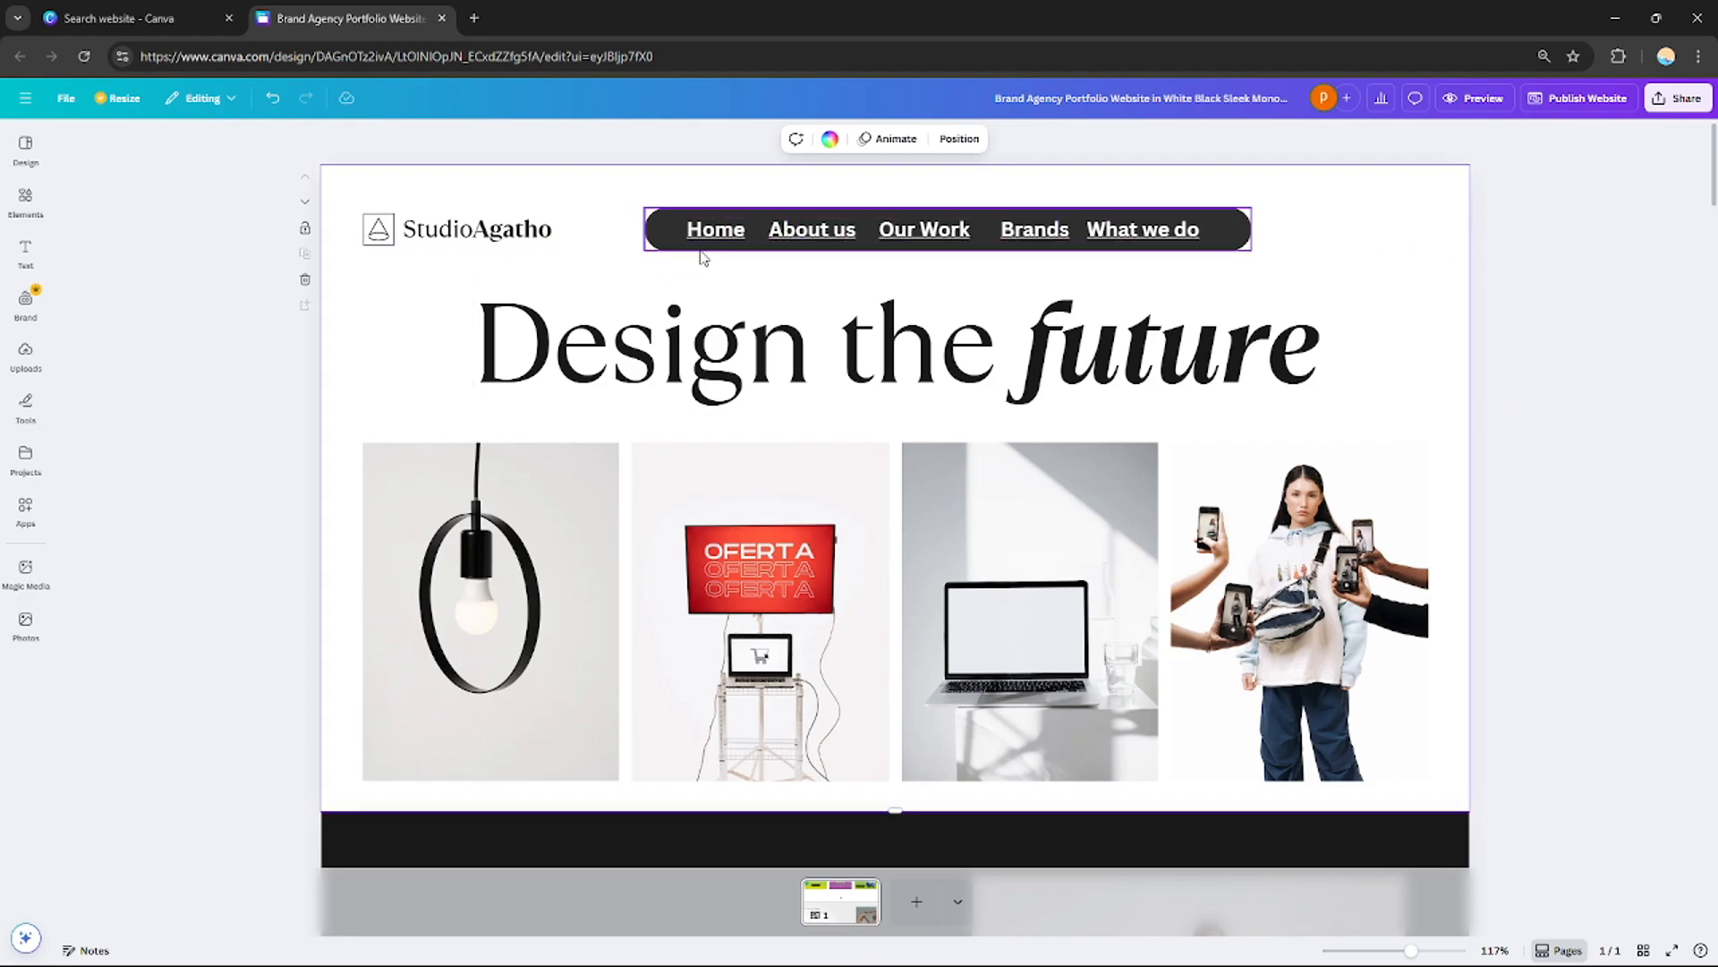
Search the elements library for "house" and add the solid black house graphic with a chimney to the page
{"action": "left_click", "coordinate": [26, 203]}
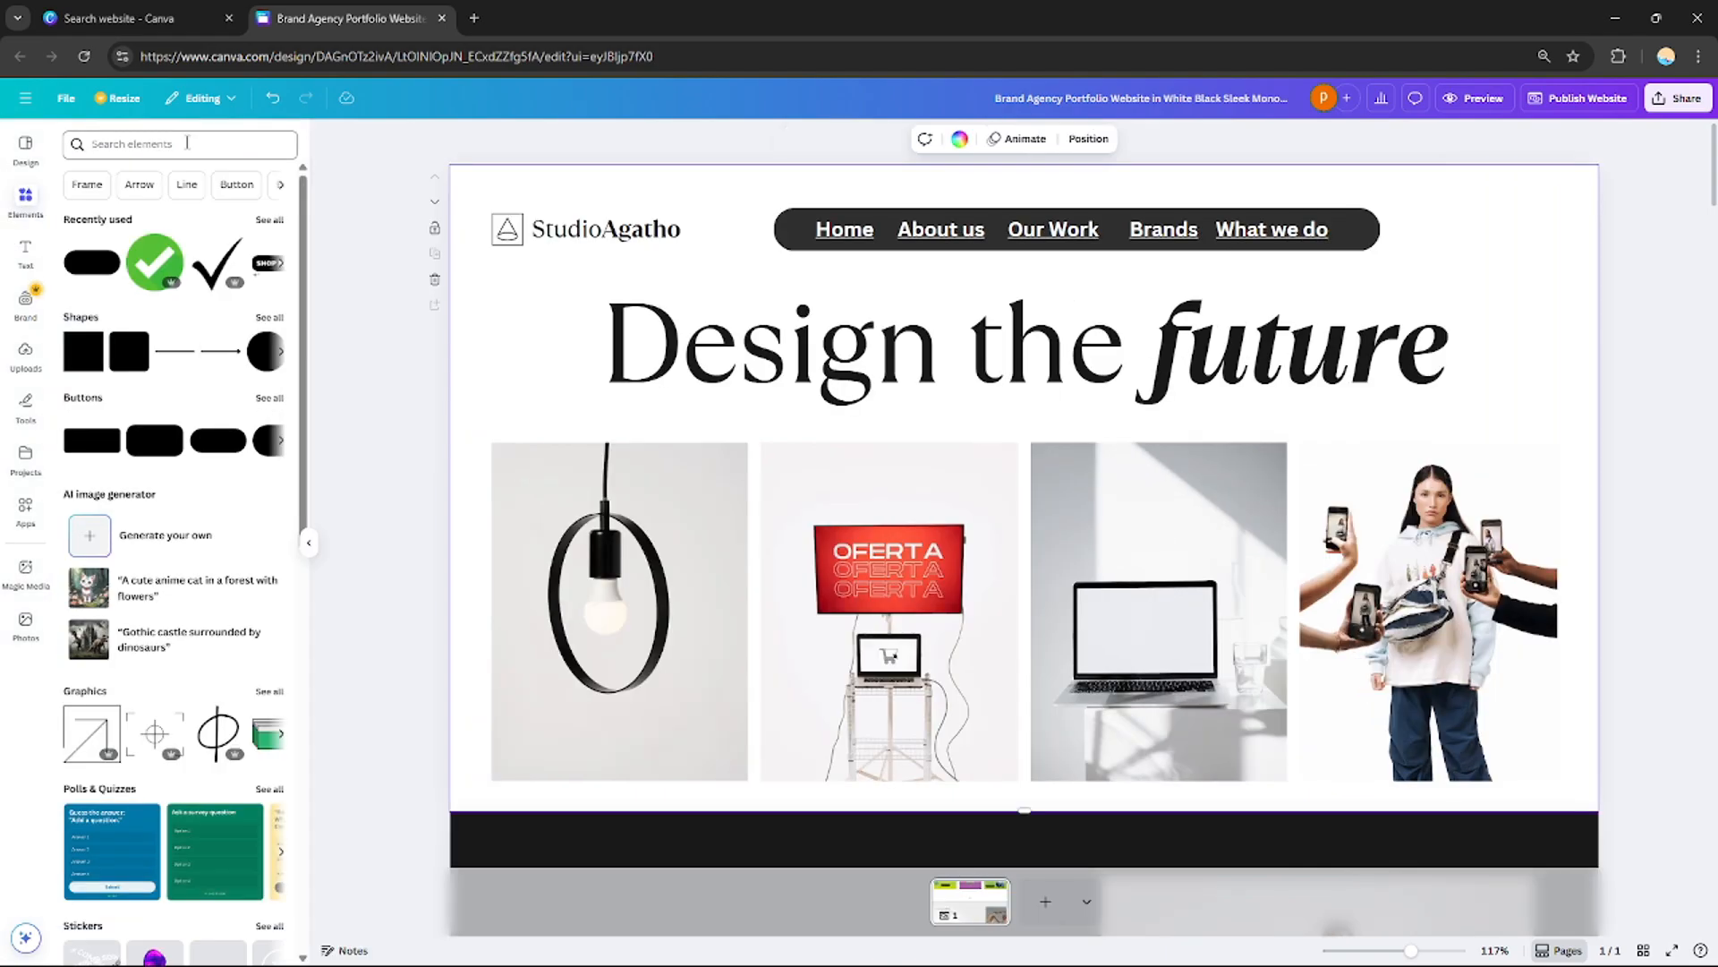
{"action": "left_click", "coordinate": [187, 143]}
{"action": "type", "text": "house"}
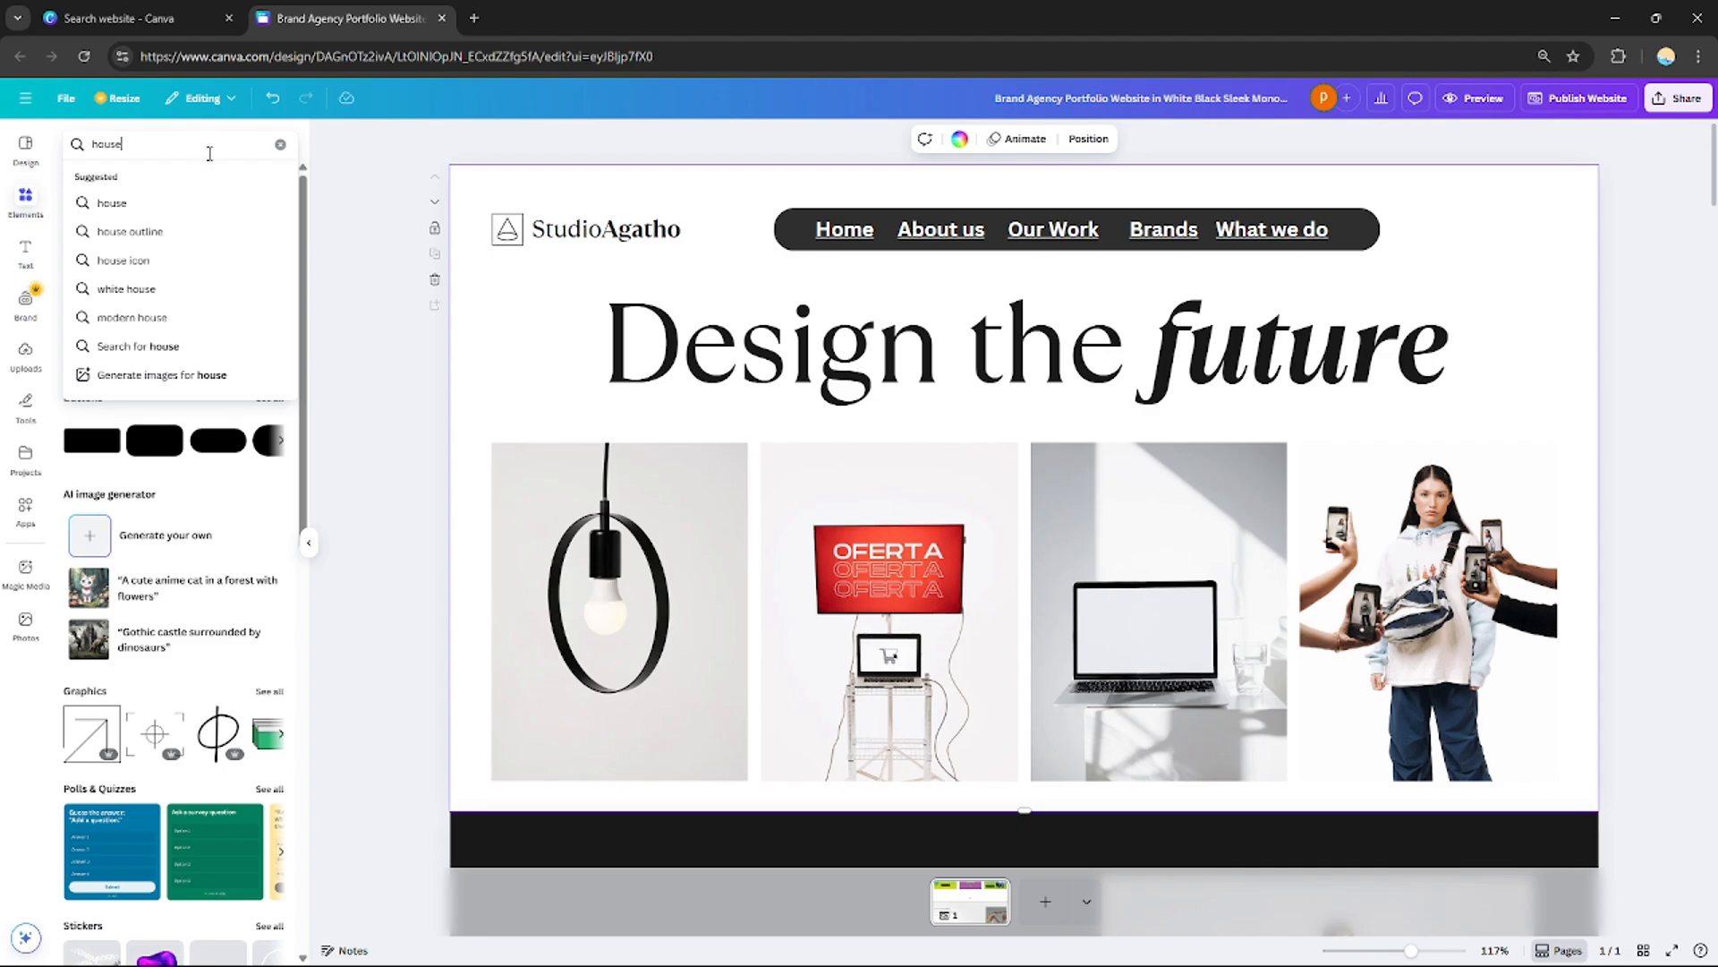
{"action": "left_click", "coordinate": [161, 203]}
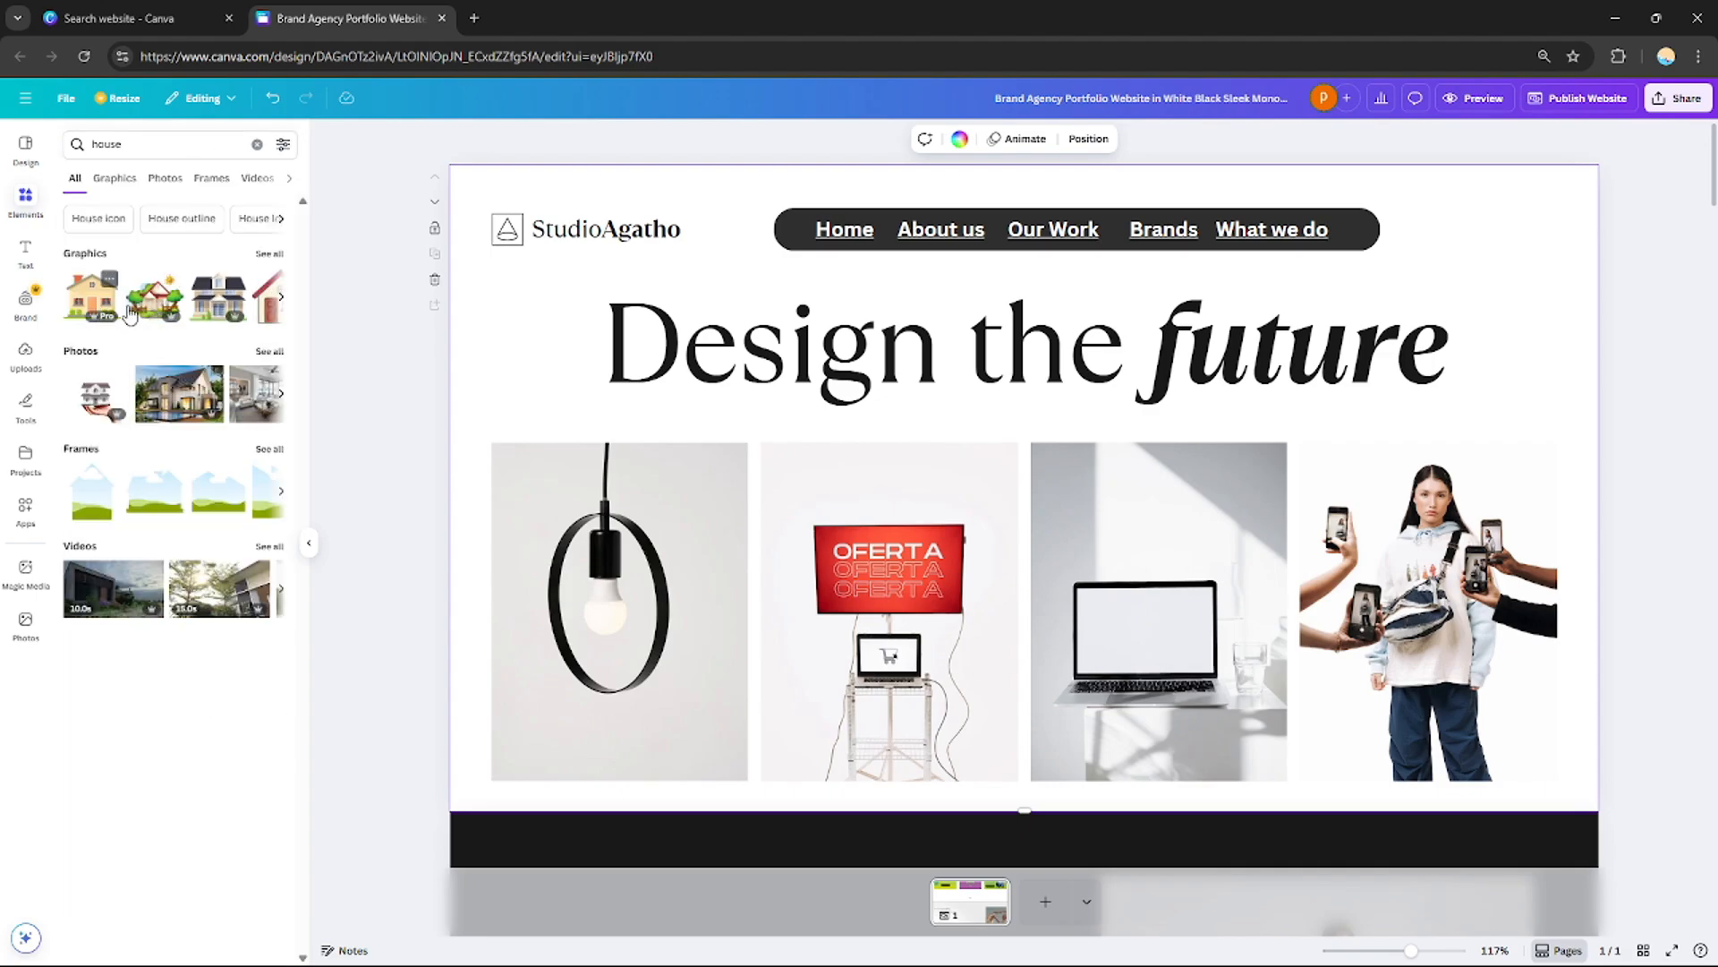
{"action": "left_click", "coordinate": [281, 300]}
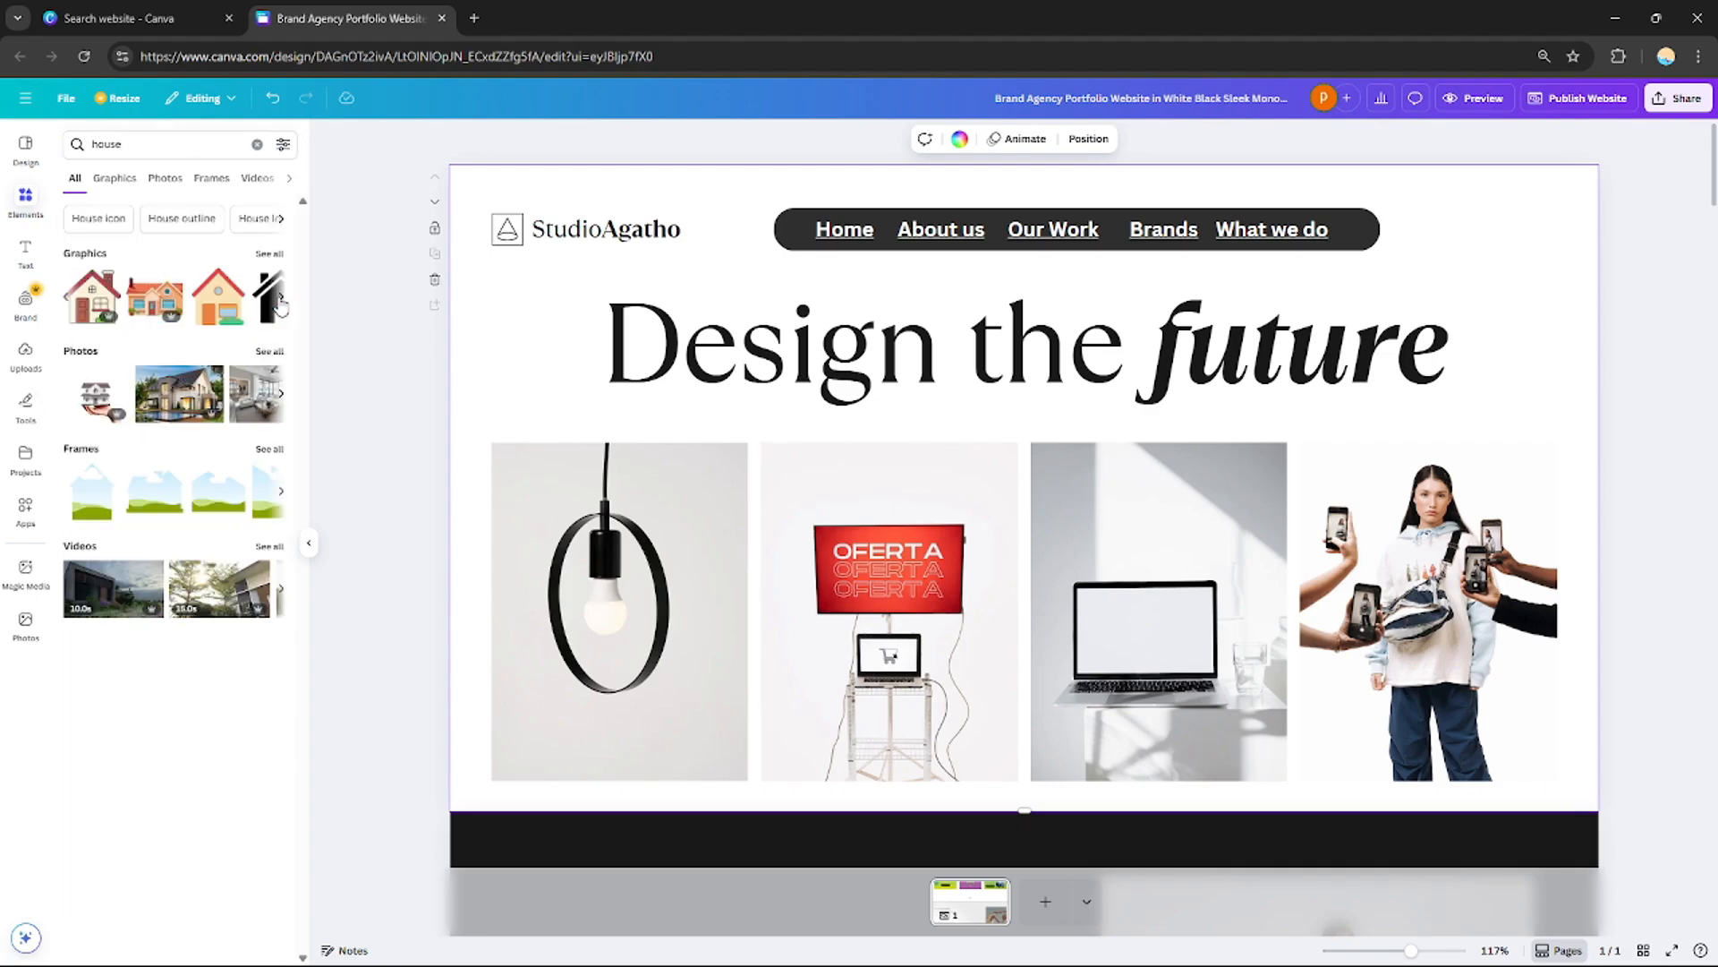
{"action": "left_click", "coordinate": [89, 304]}
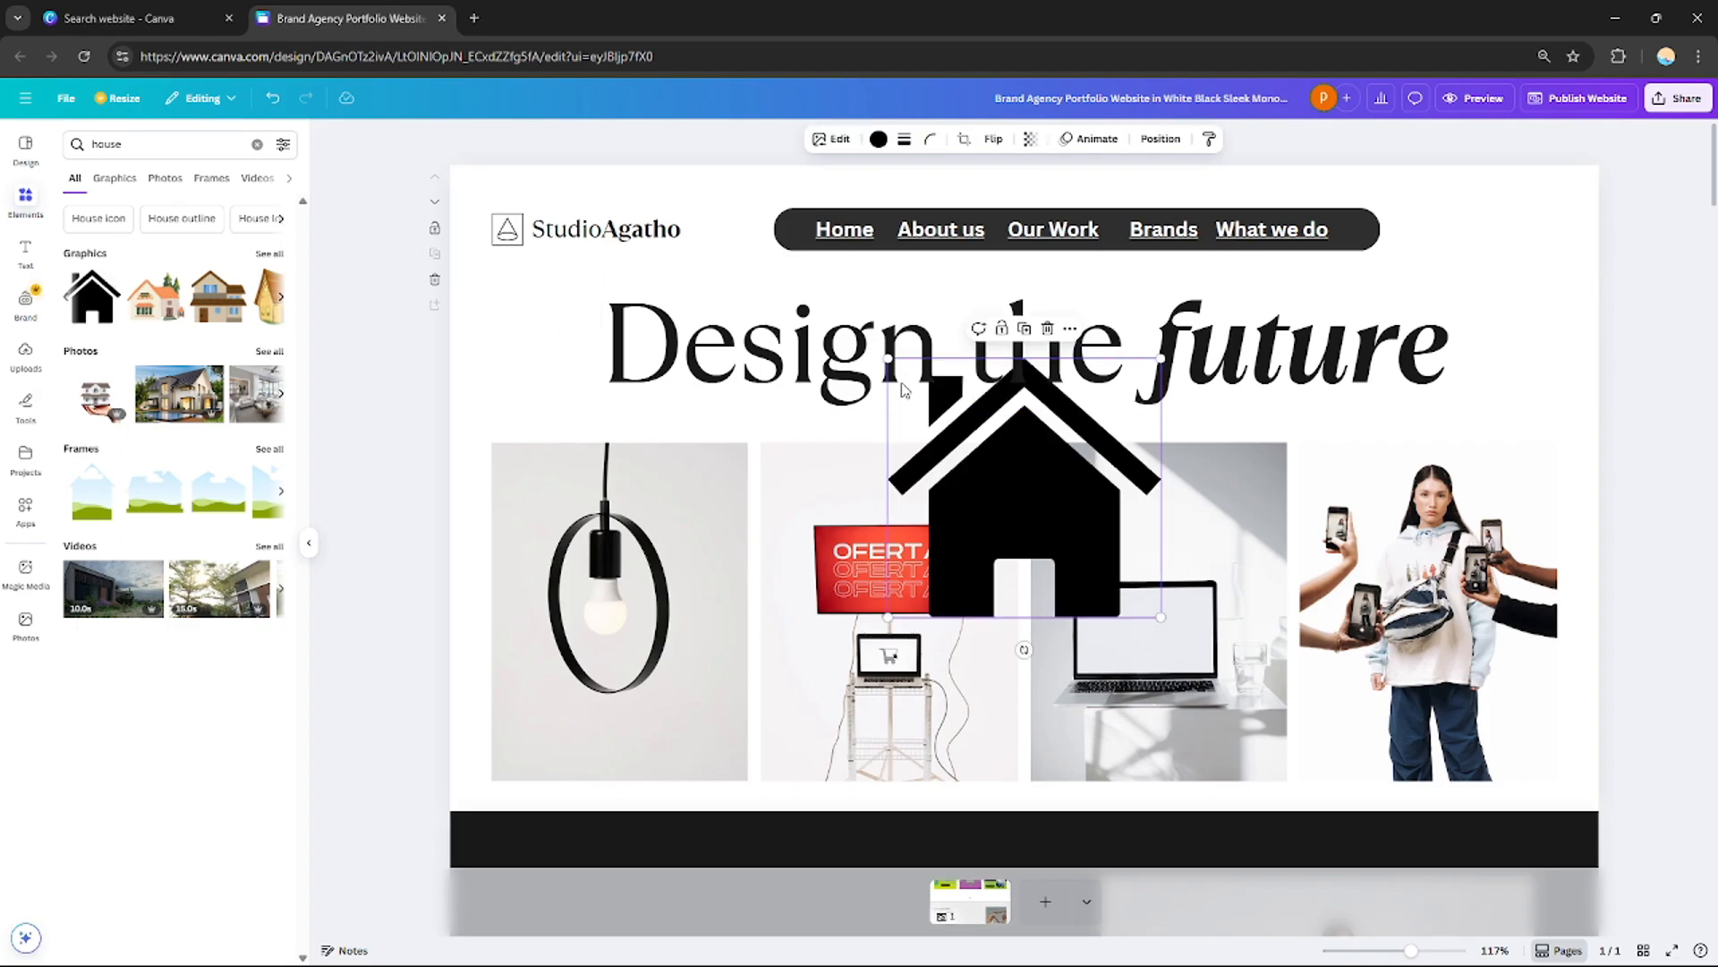
Recolour the house graphic light grey, shrink it to icon size and place it just before the "Home" label in the navigation bar
{"action": "left_click_drag", "start_coordinate": [1020, 475], "coordinate": [773, 261]}
{"action": "left_click", "coordinate": [879, 140]}
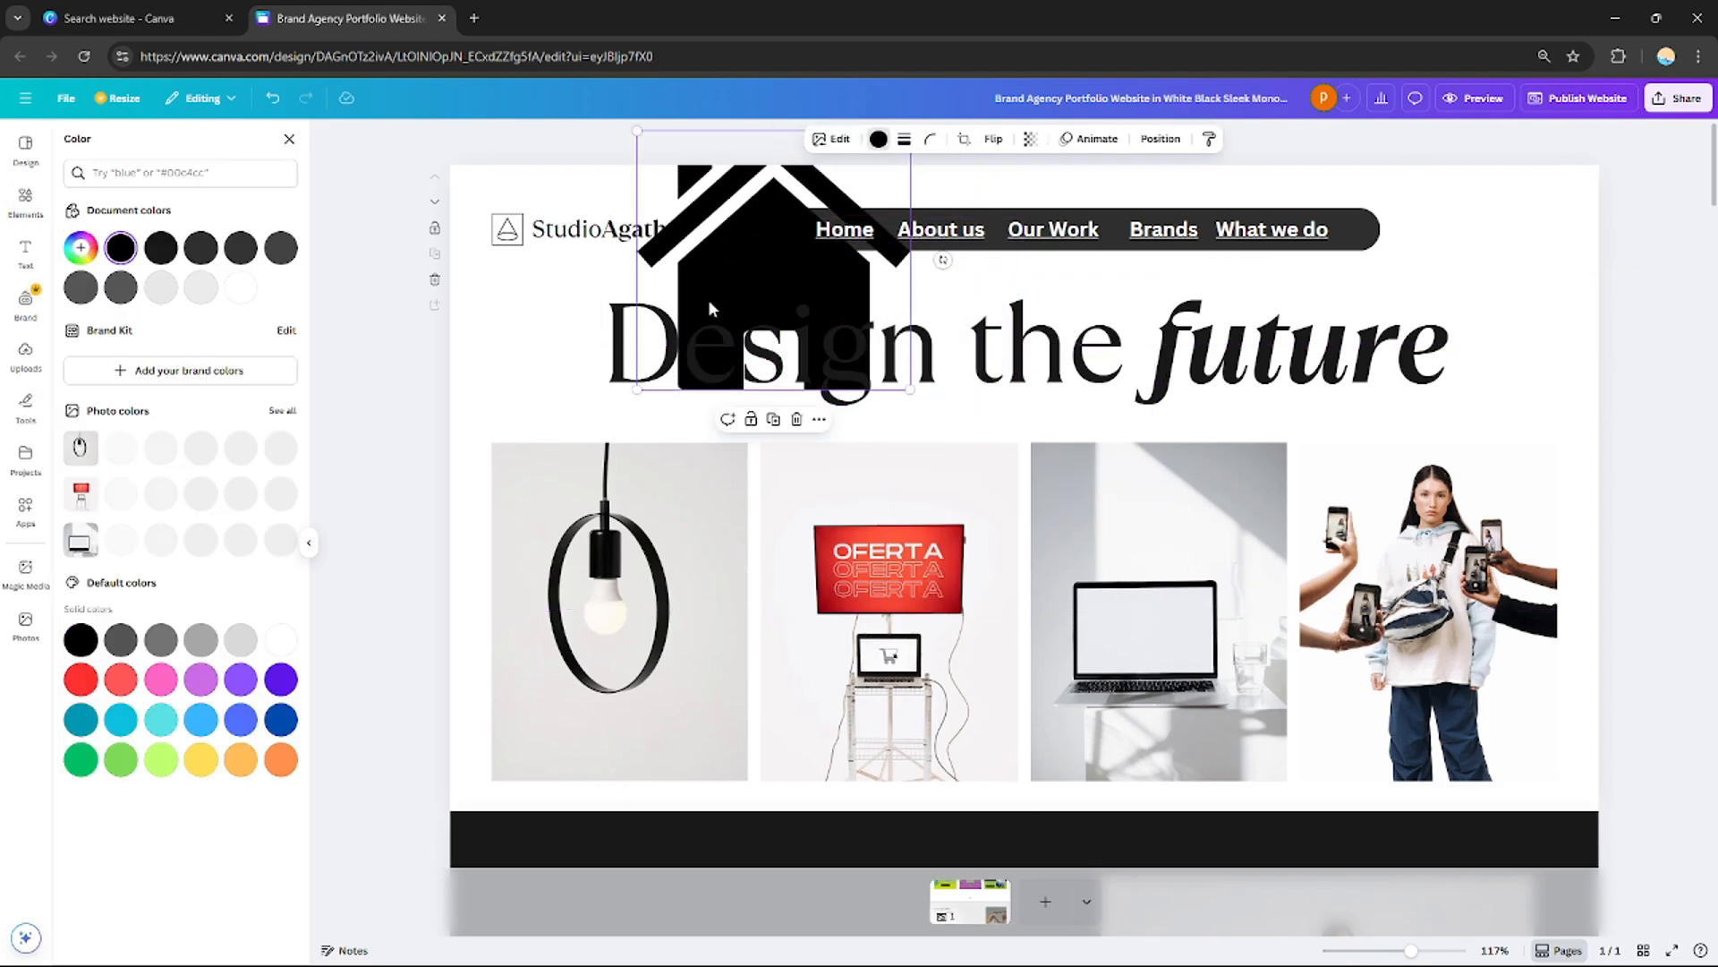
{"action": "left_click", "coordinate": [201, 288]}
{"action": "left_click_drag", "start_coordinate": [772, 266], "coordinate": [852, 280]}
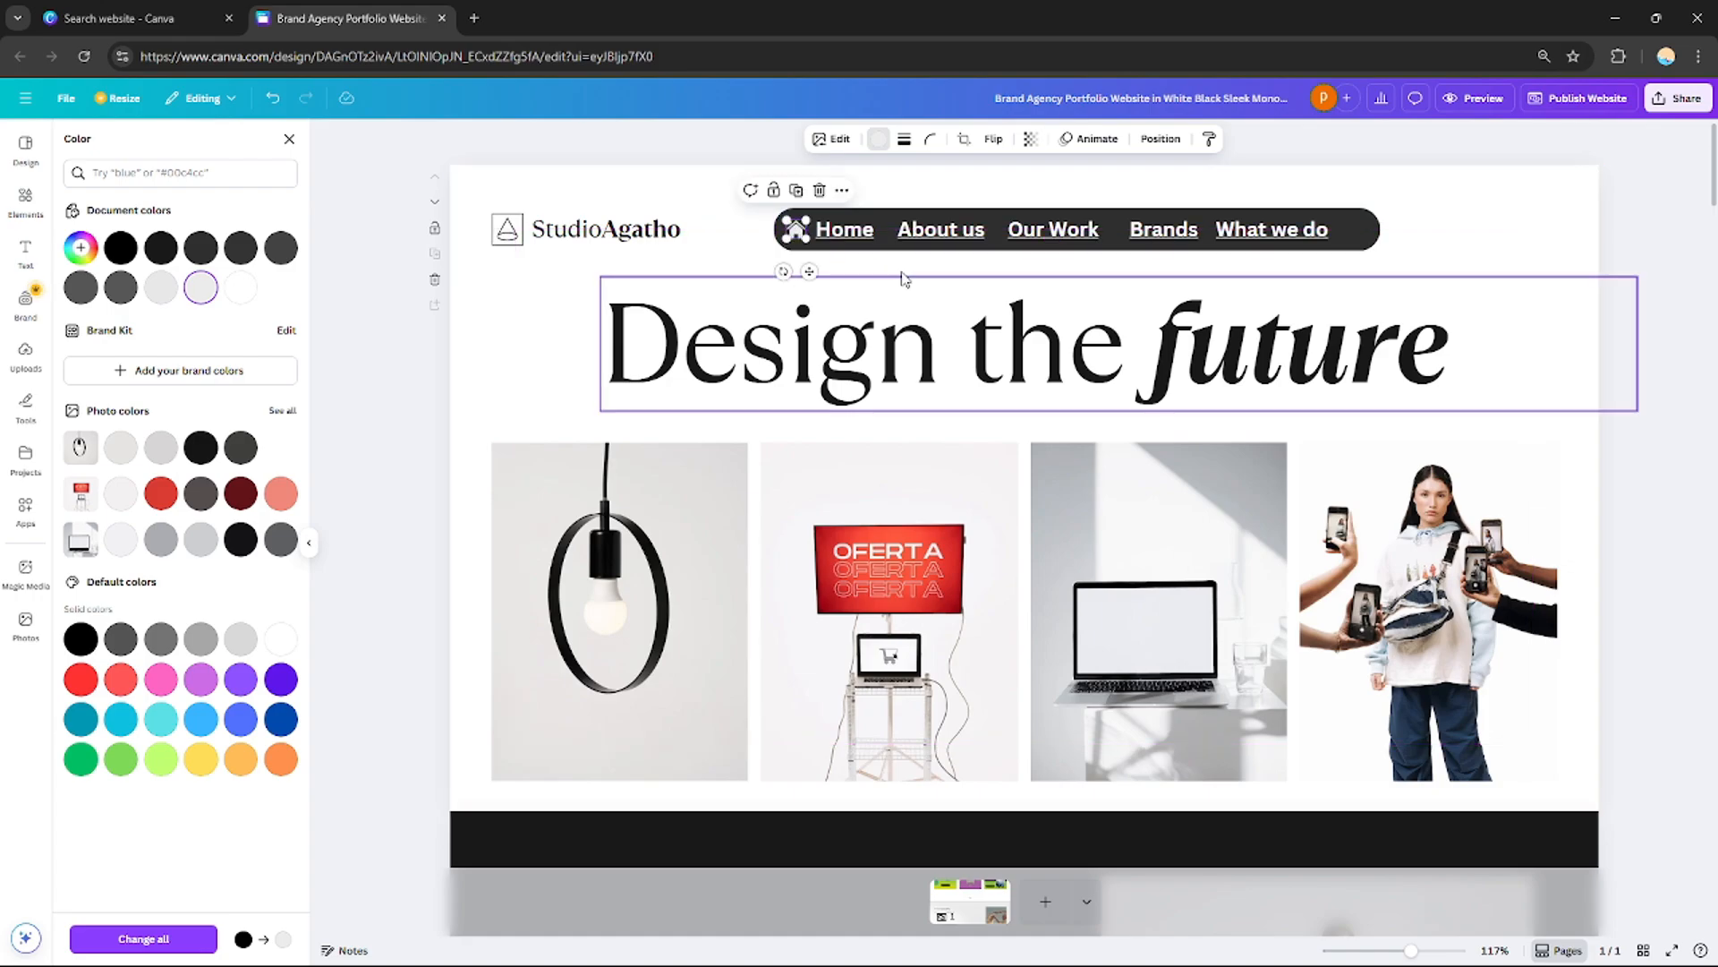
{"action": "left_click", "coordinate": [793, 238]}
{"action": "left_click", "coordinate": [1488, 237]}
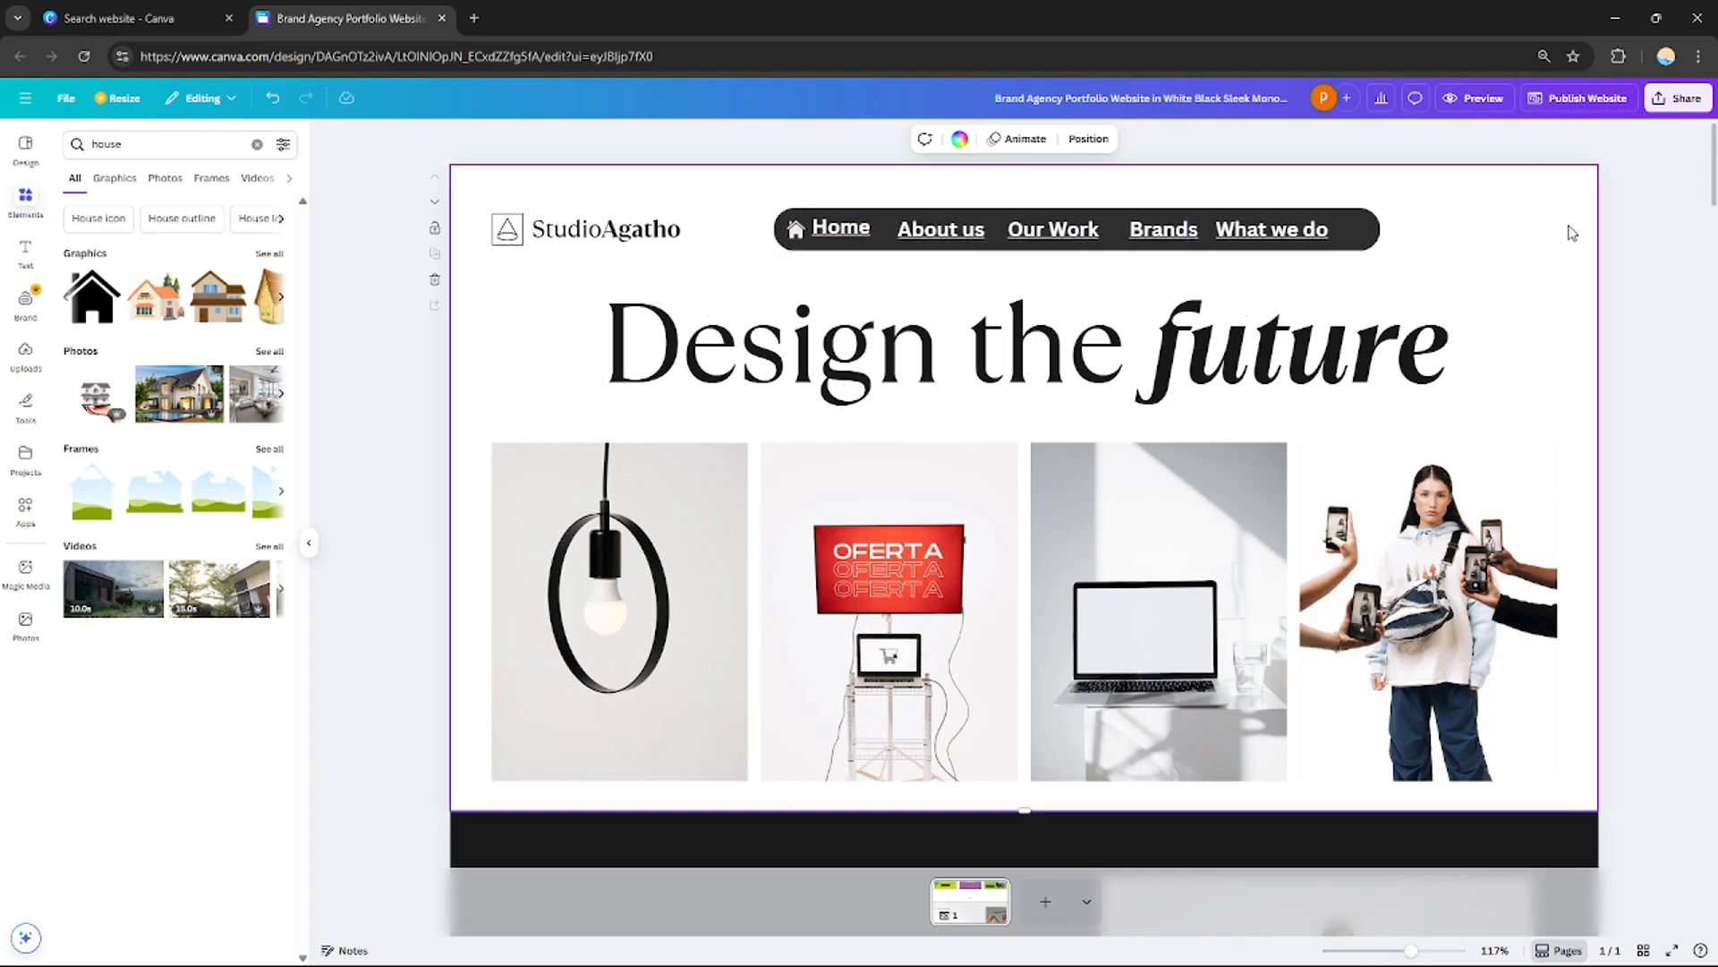
Publish the website at the URL mywebsitesstudio.my.canva.site
{"action": "left_click", "coordinate": [1599, 102]}
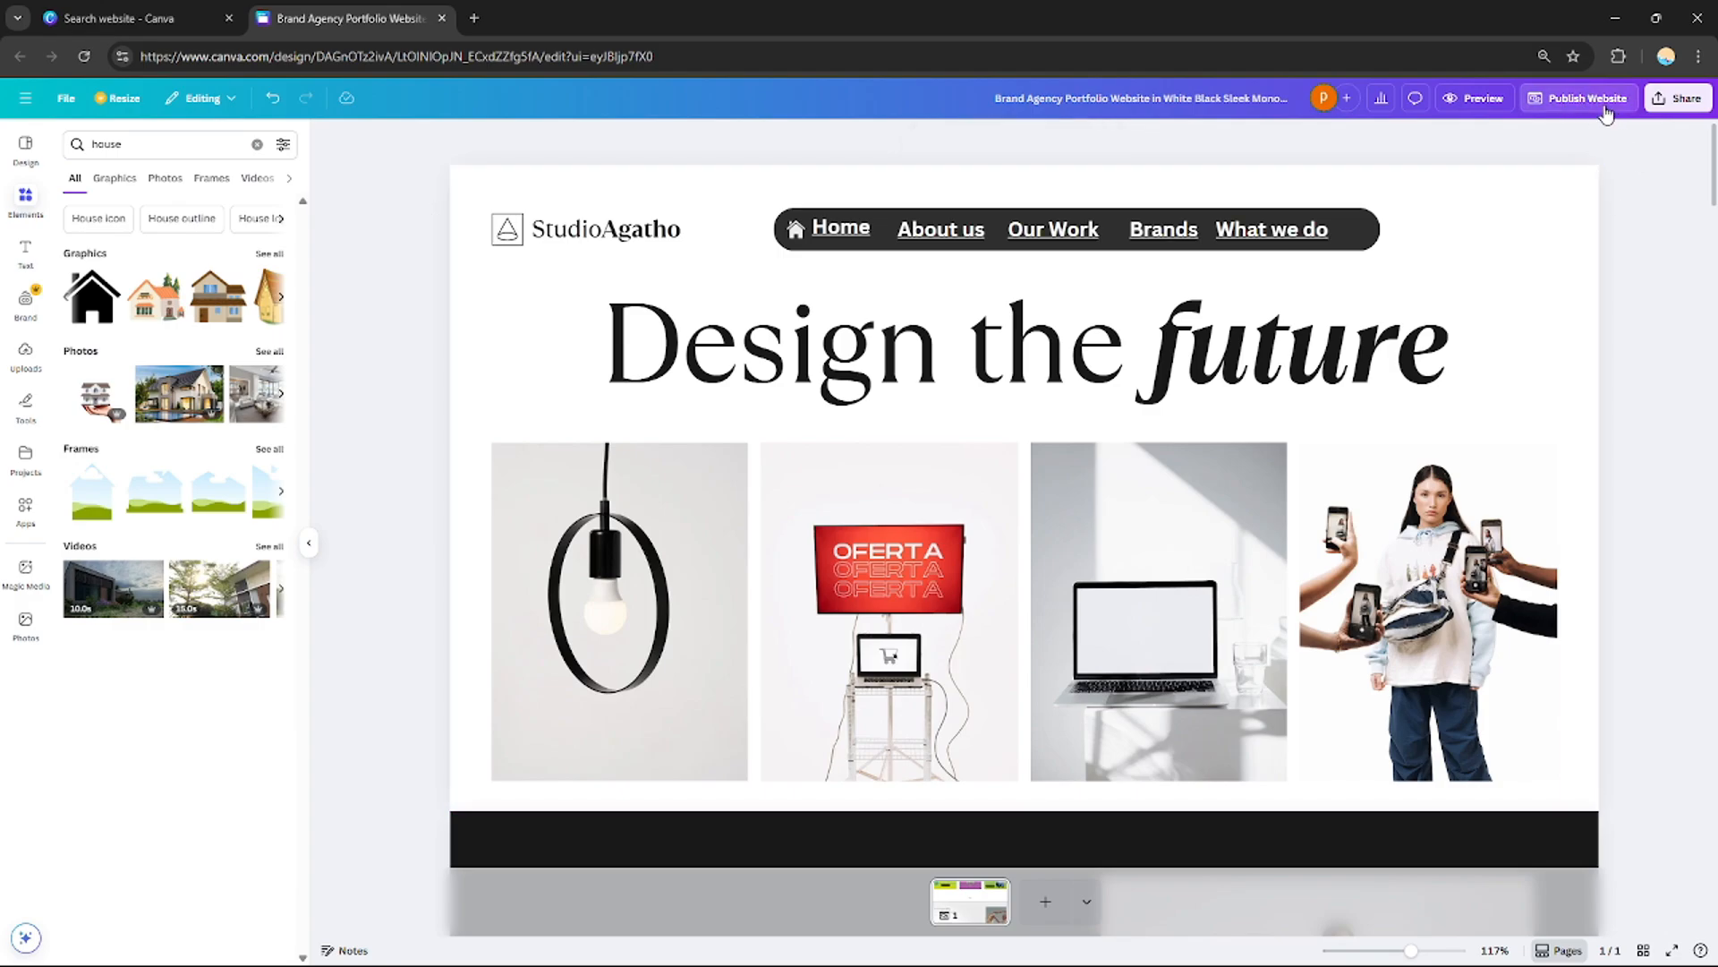
{"action": "left_click", "coordinate": [1543, 570]}
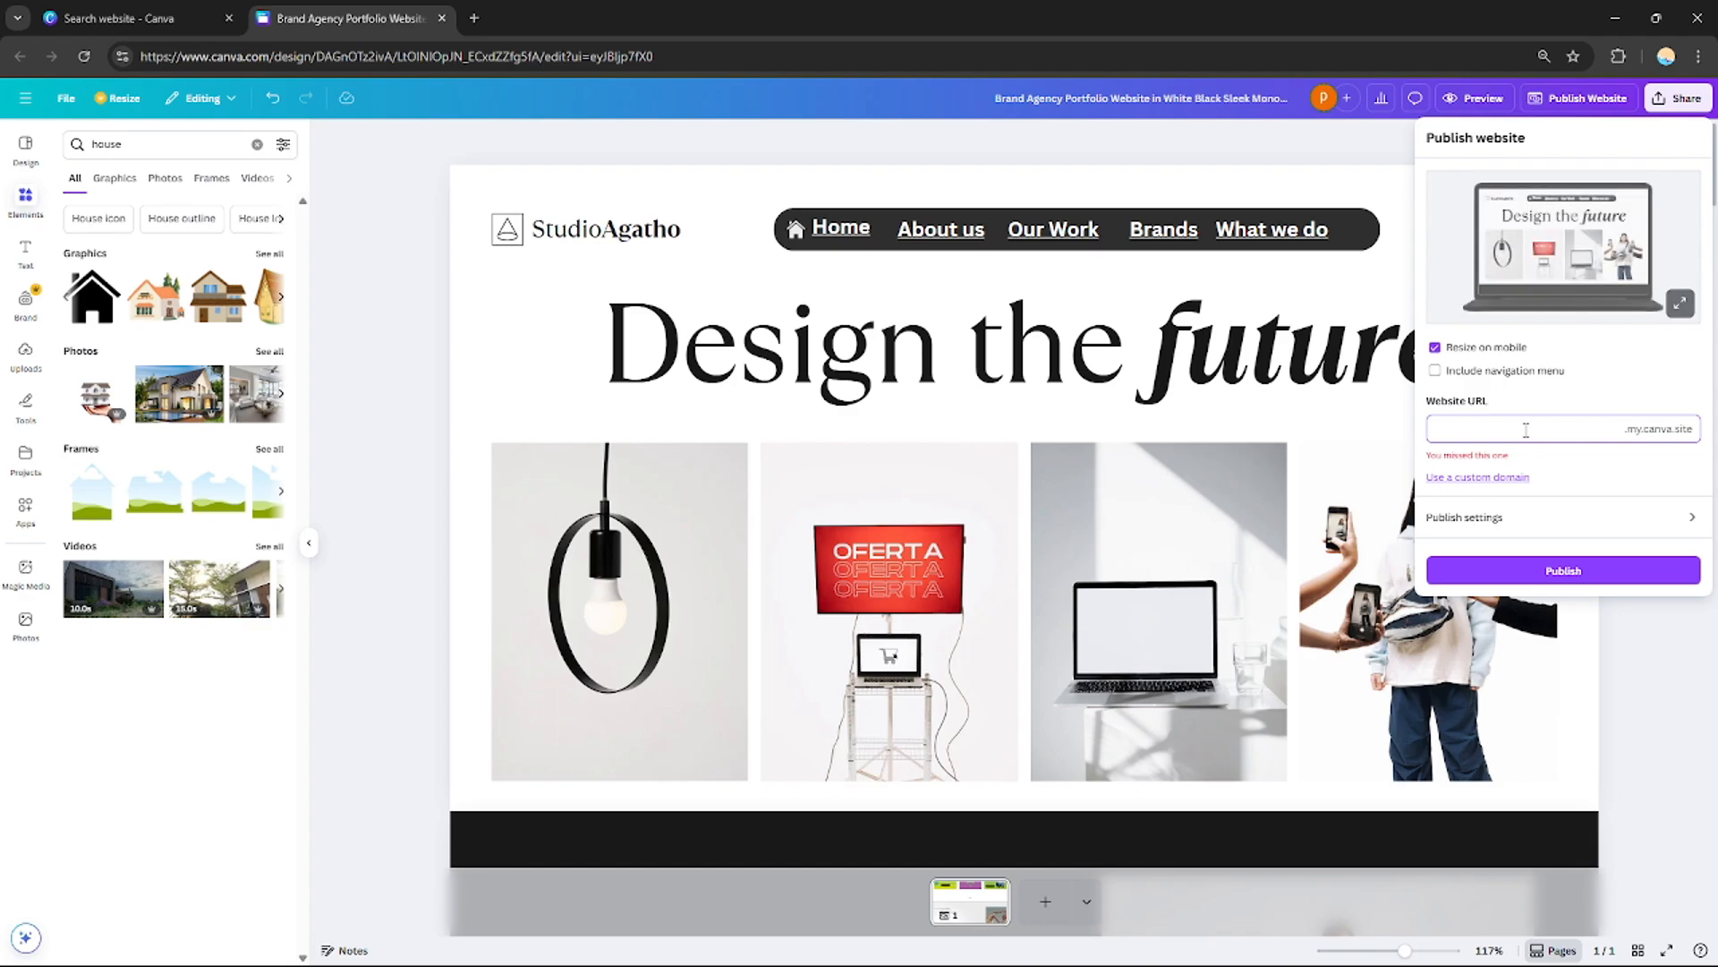
{"action": "type", "text": "mywebsitesstudio"}
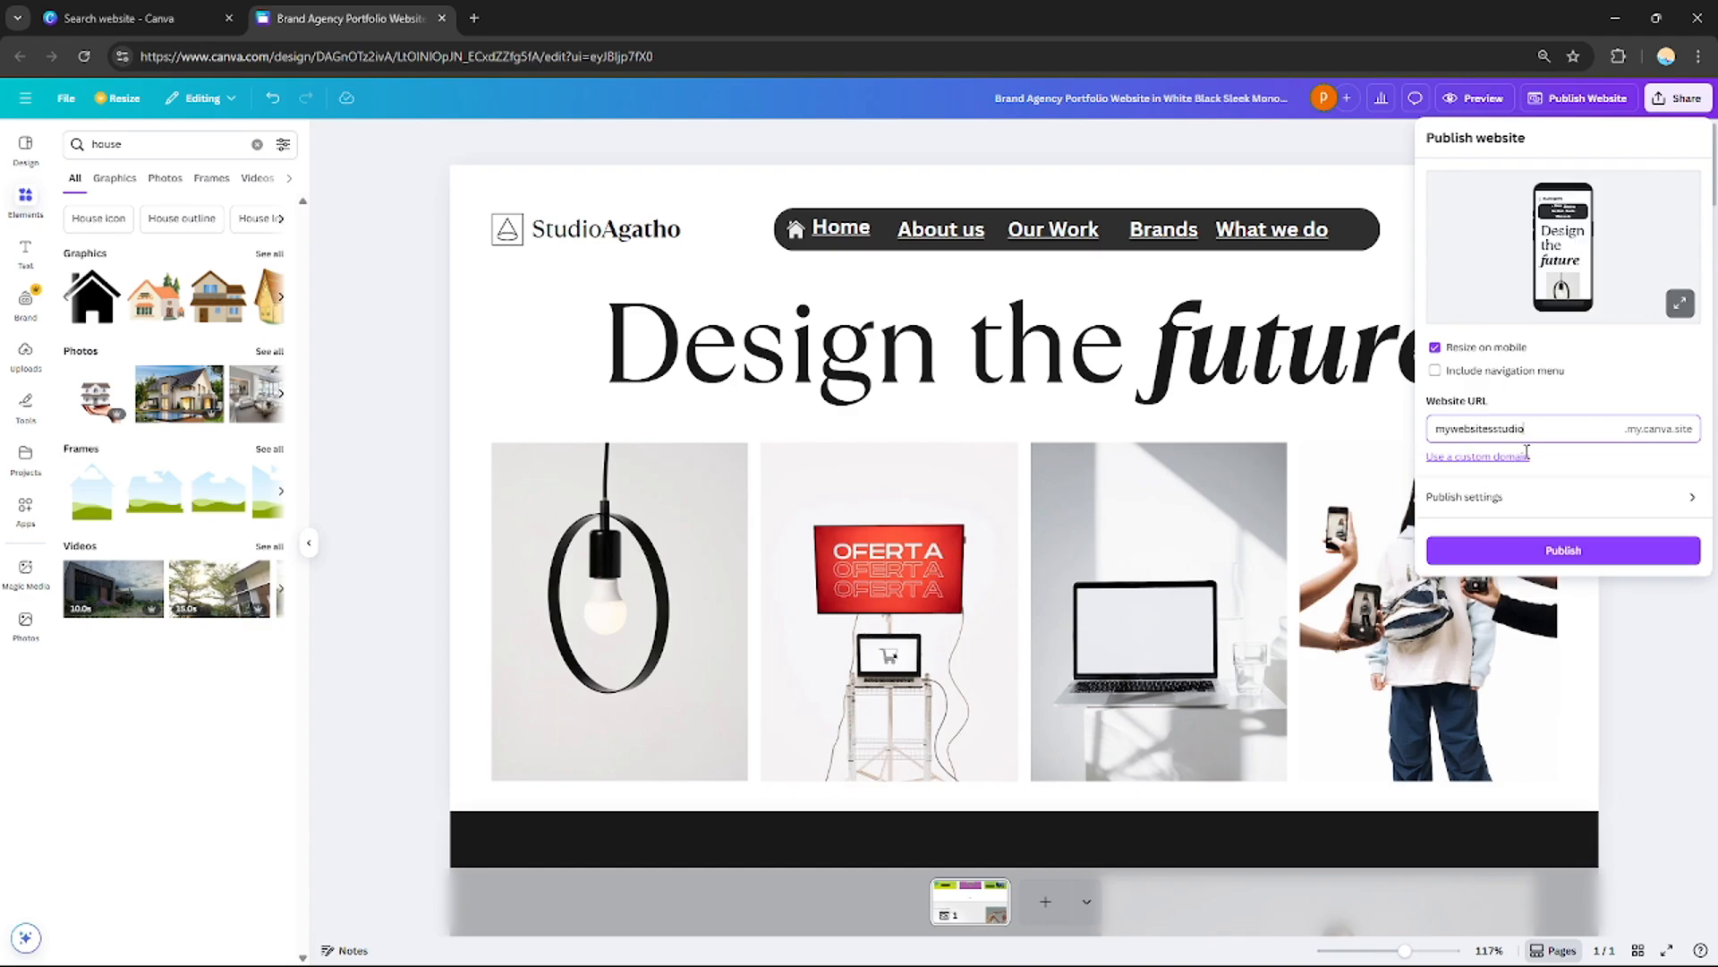
{"action": "left_click", "coordinate": [1542, 554]}
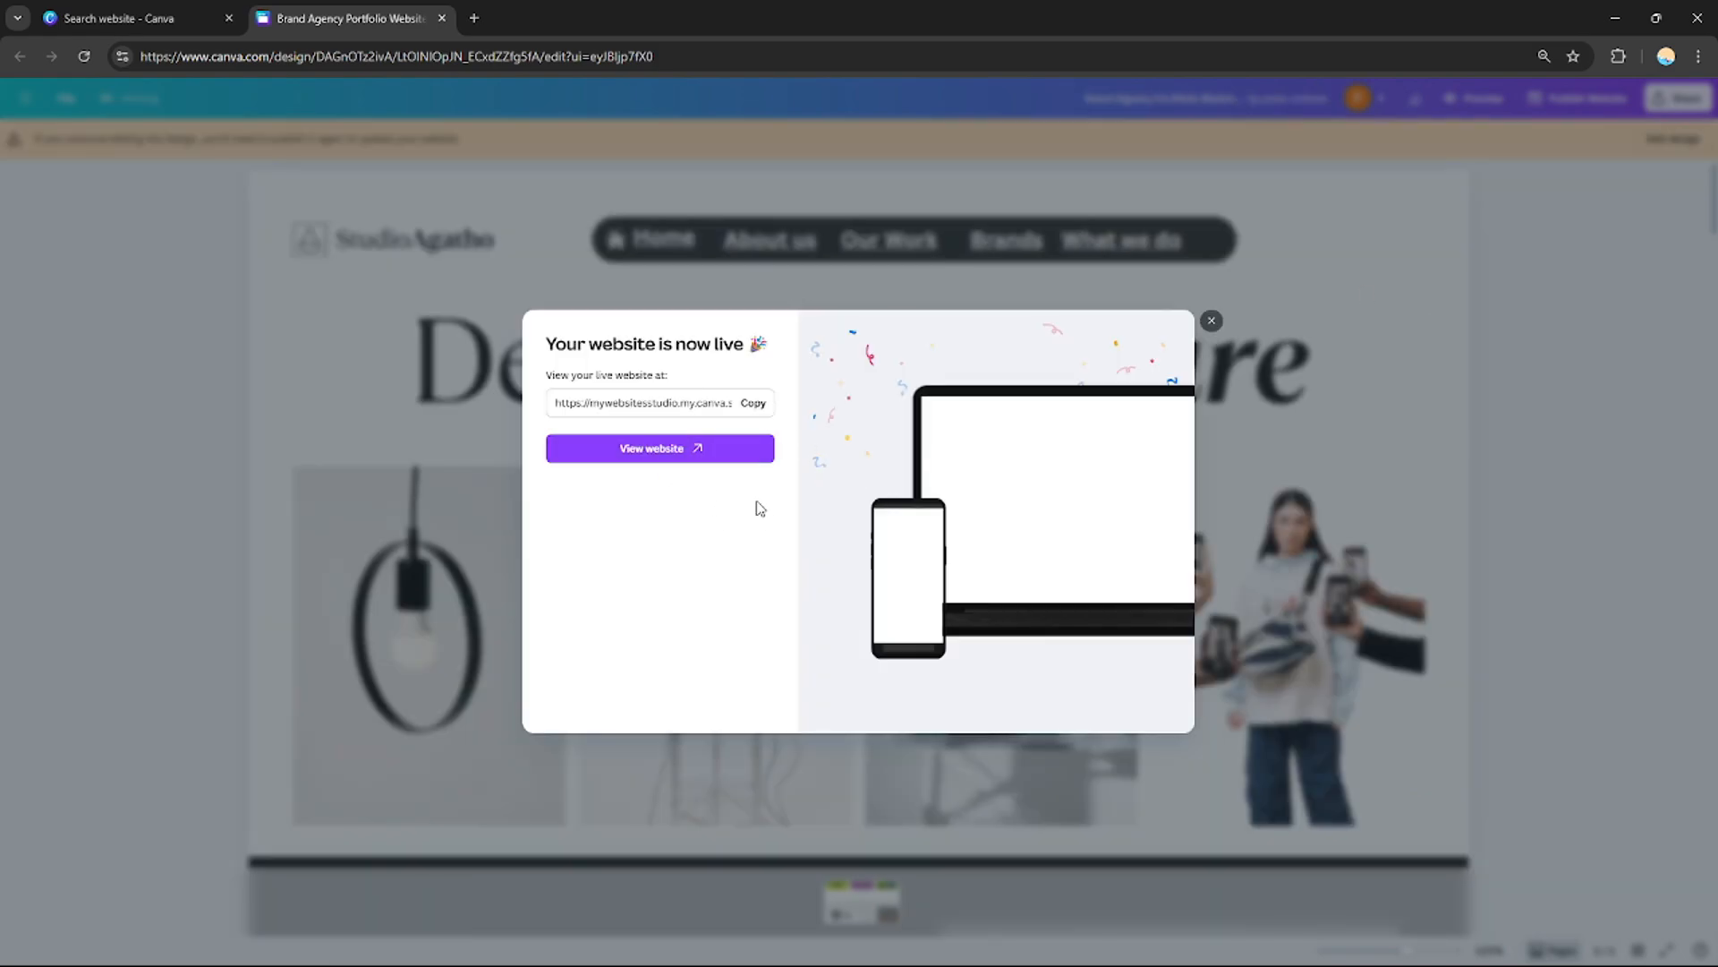
Open the published website and test the "Home" and "About us" navigation links
{"action": "left_click", "coordinate": [652, 449]}
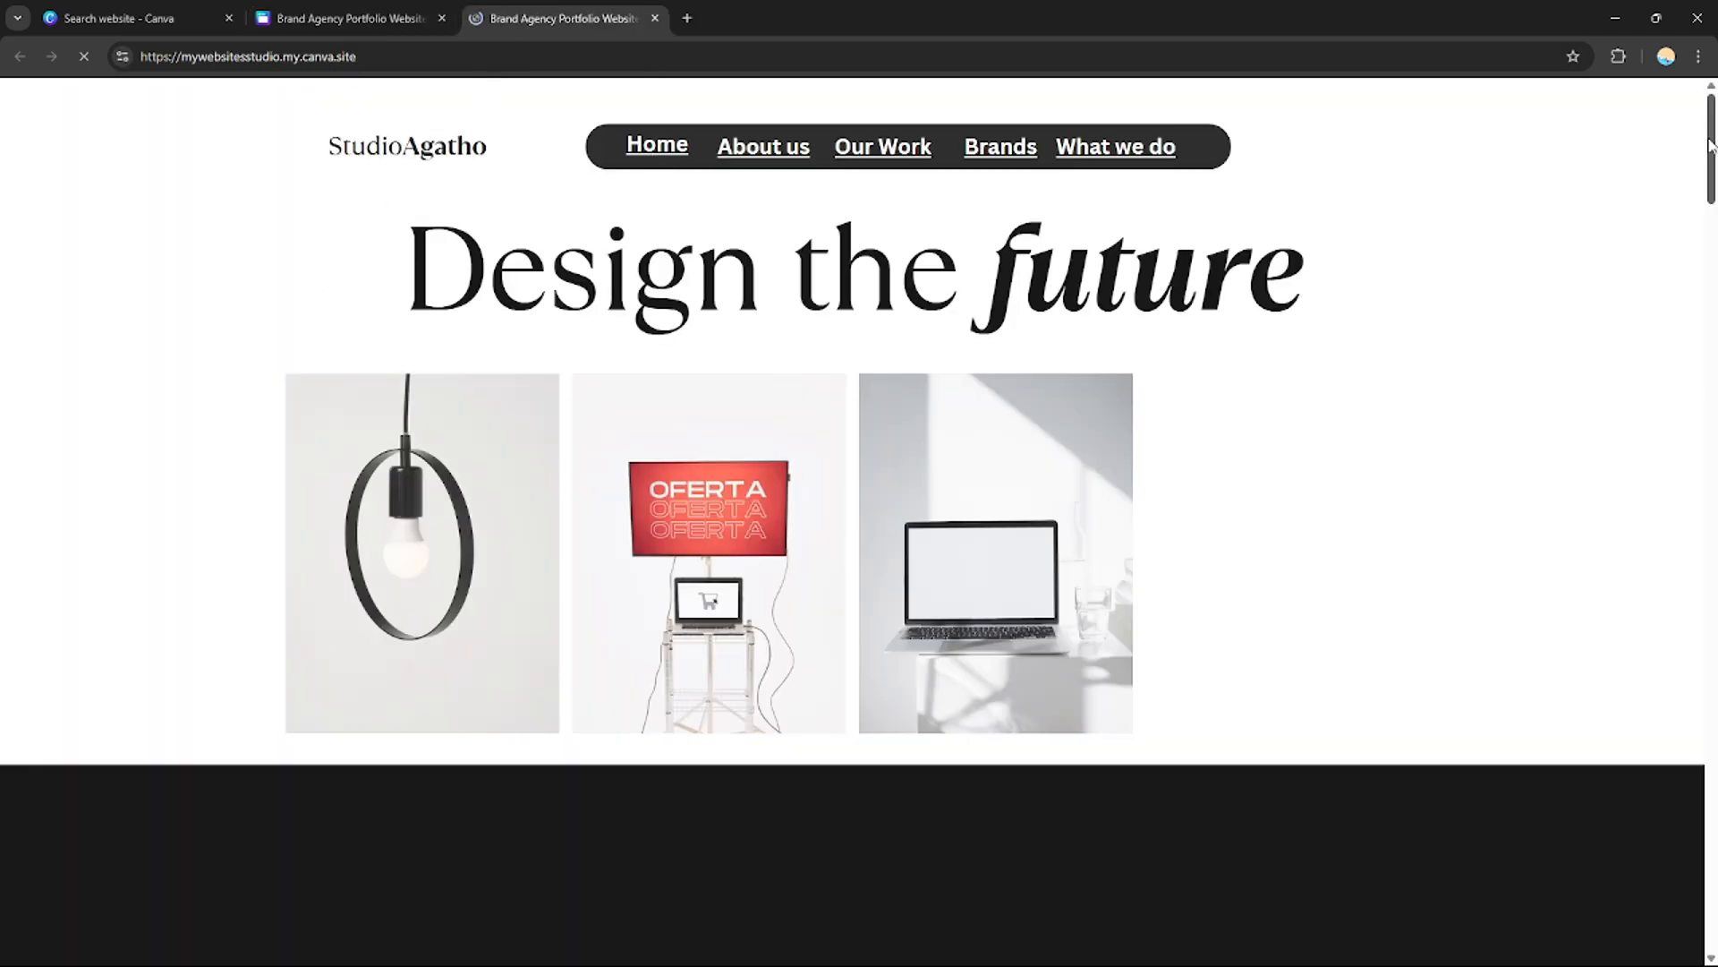
{"action": "left_click", "coordinate": [653, 159]}
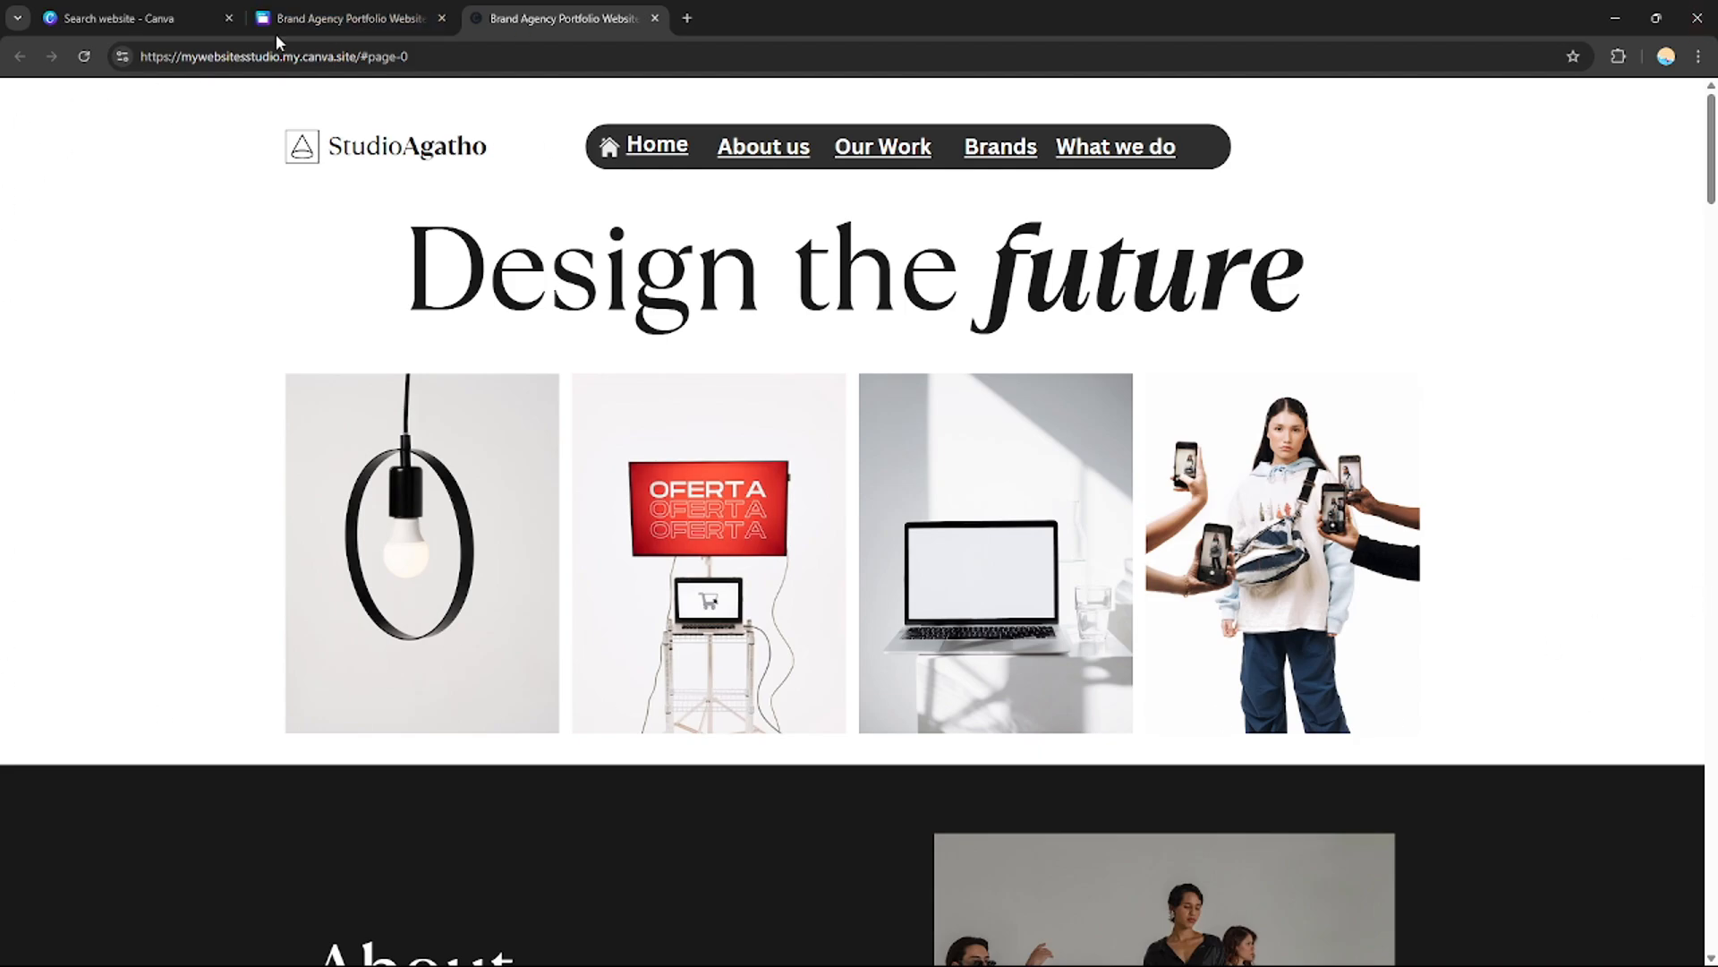
{"action": "left_click", "coordinate": [761, 151]}
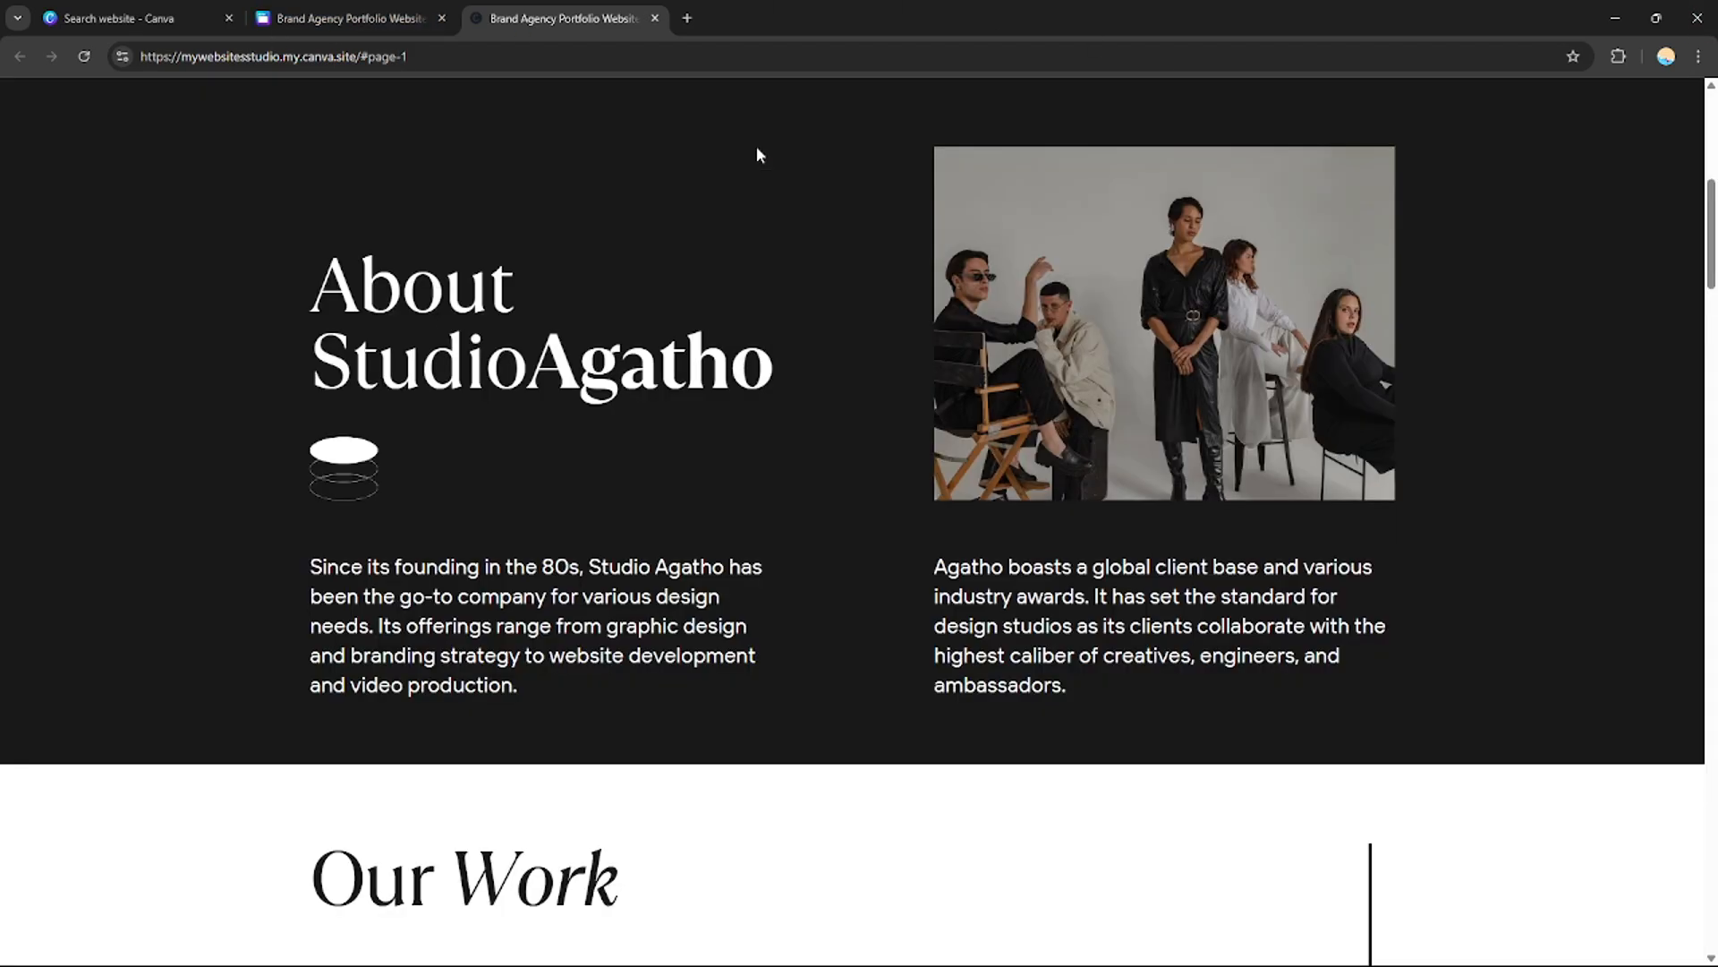
{"action": "scroll", "coordinate": [3, 283], "scroll_direction": "up", "scroll_amount": 1}
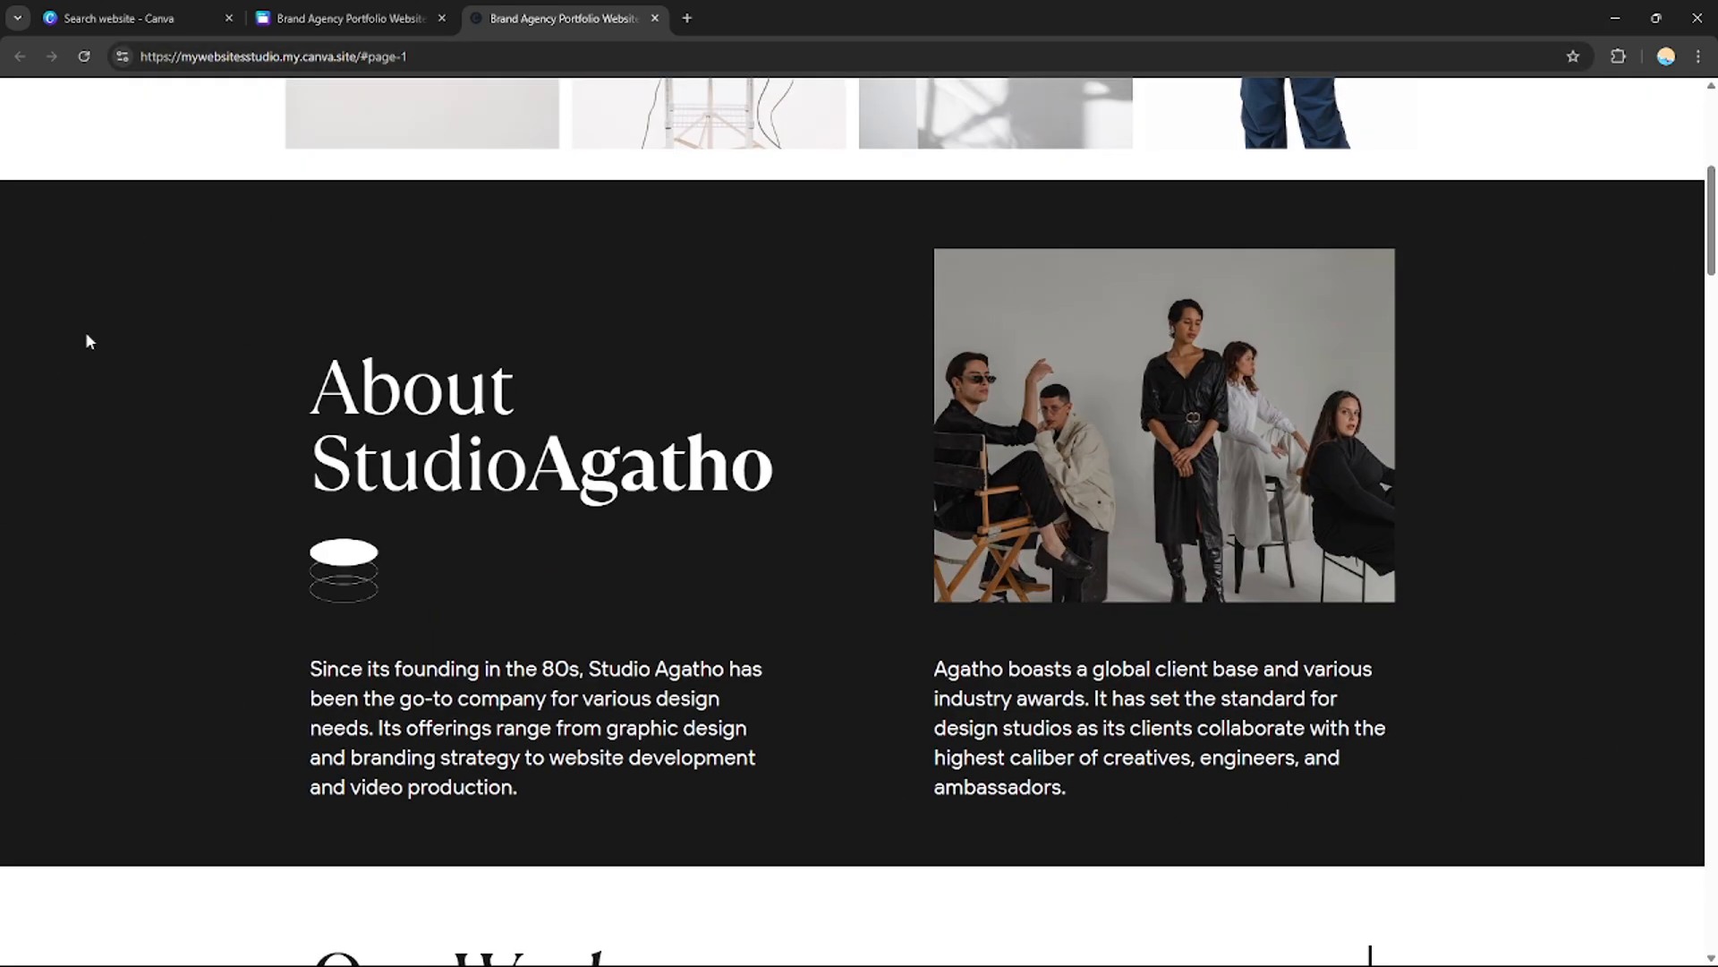
{"action": "scroll", "coordinate": [938, 181], "scroll_direction": "up", "scroll_amount": 6}
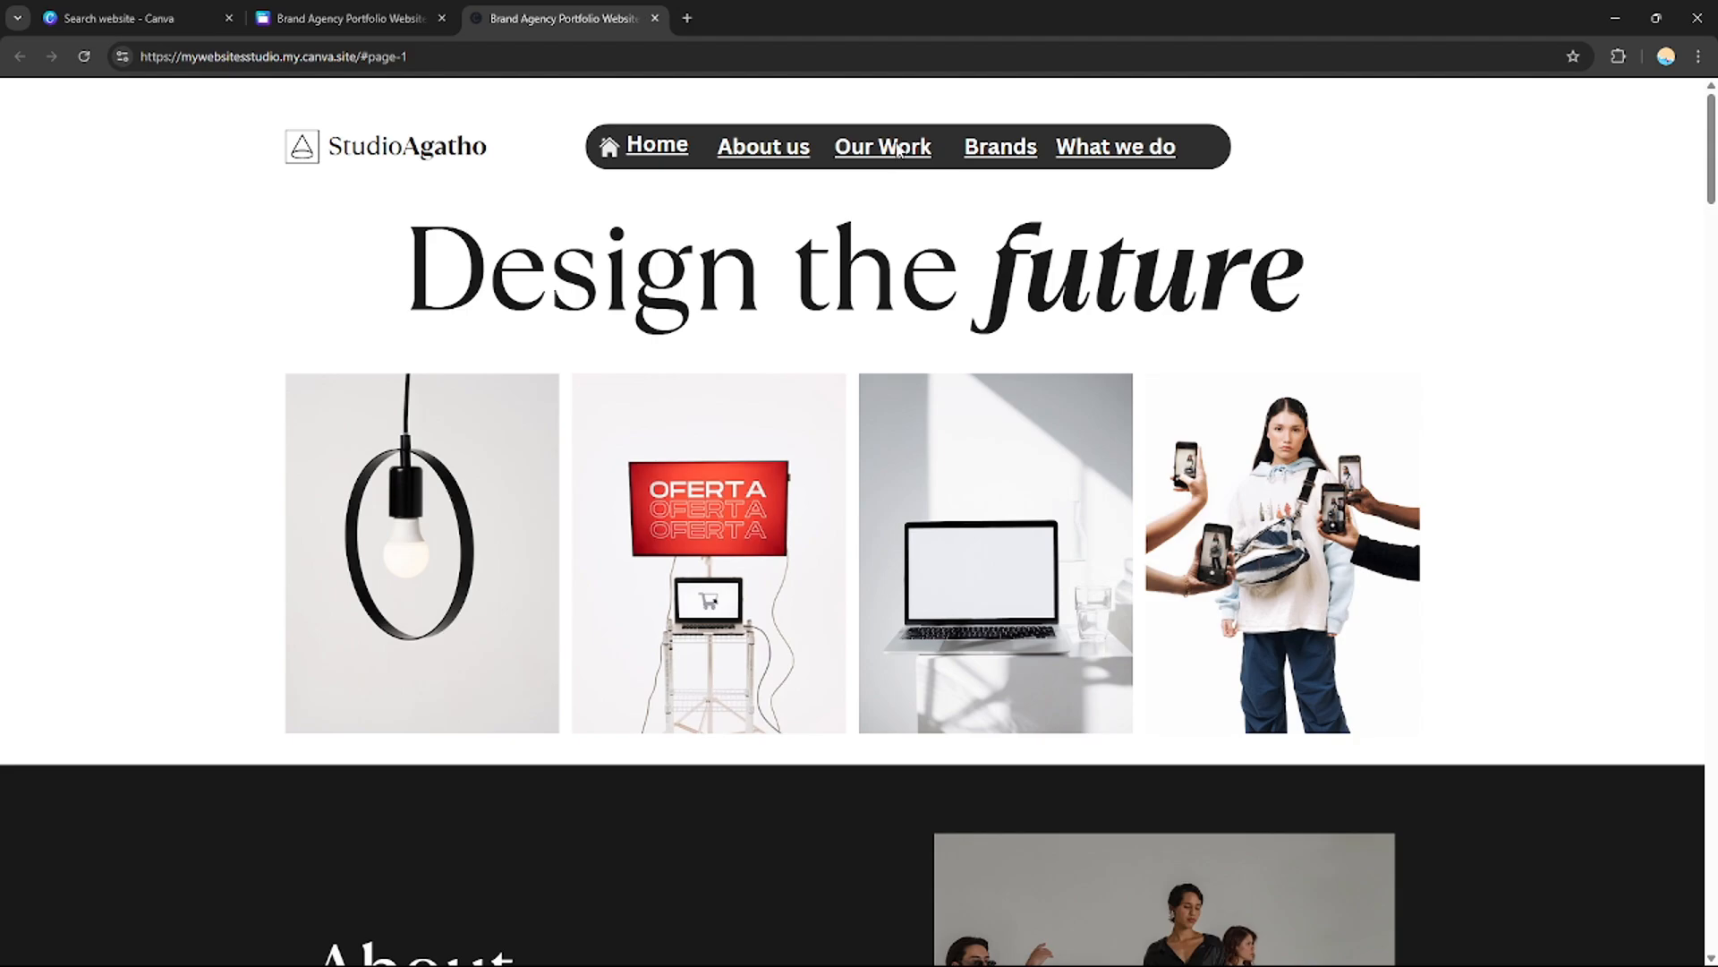
Test the "Our Work", "Brands" and "What we do" links in the published site's navigation bar
{"action": "left_click", "coordinate": [898, 148]}
{"action": "scroll", "coordinate": [895, 268], "scroll_direction": "up", "scroll_amount": 6}
{"action": "left_click", "coordinate": [1070, 148]}
{"action": "scroll", "coordinate": [782, 284], "scroll_direction": "up", "scroll_amount": 10}
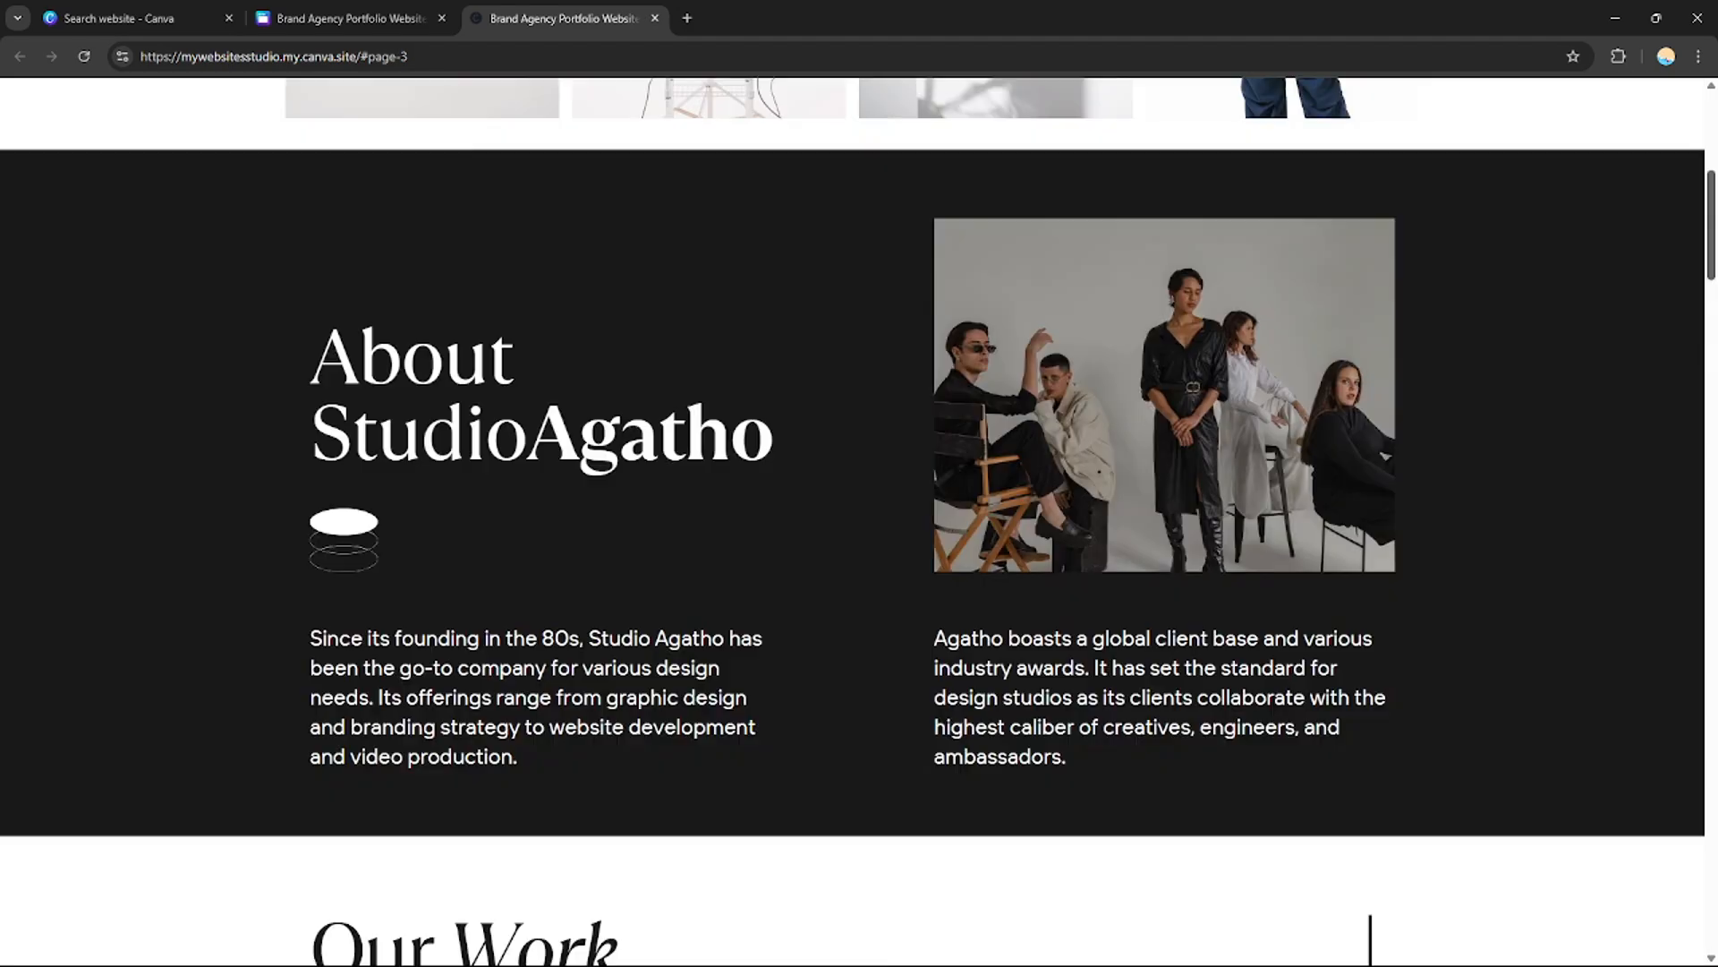
{"action": "scroll", "coordinate": [1108, 162], "scroll_direction": "up", "scroll_amount": 5}
{"action": "left_click", "coordinate": [1119, 141]}
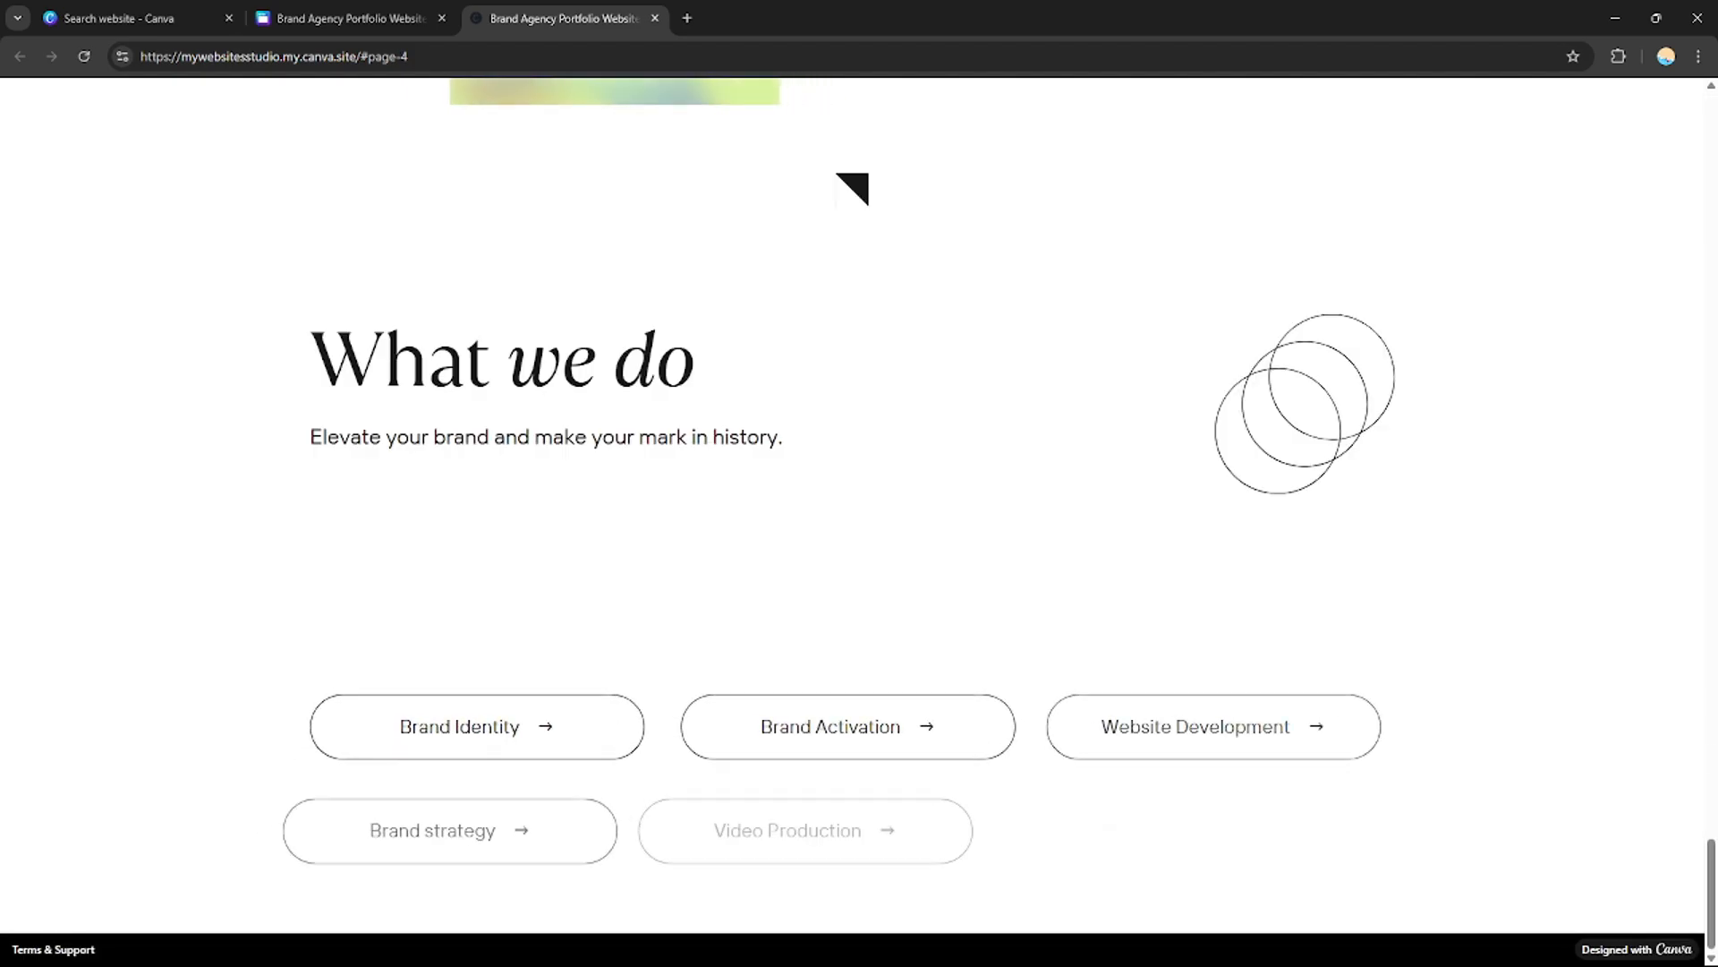
Look through the published page's sections from What we do back up to the header and the About section
{"action": "scroll", "coordinate": [859, 520], "scroll_direction": "up", "scroll_amount": 10}
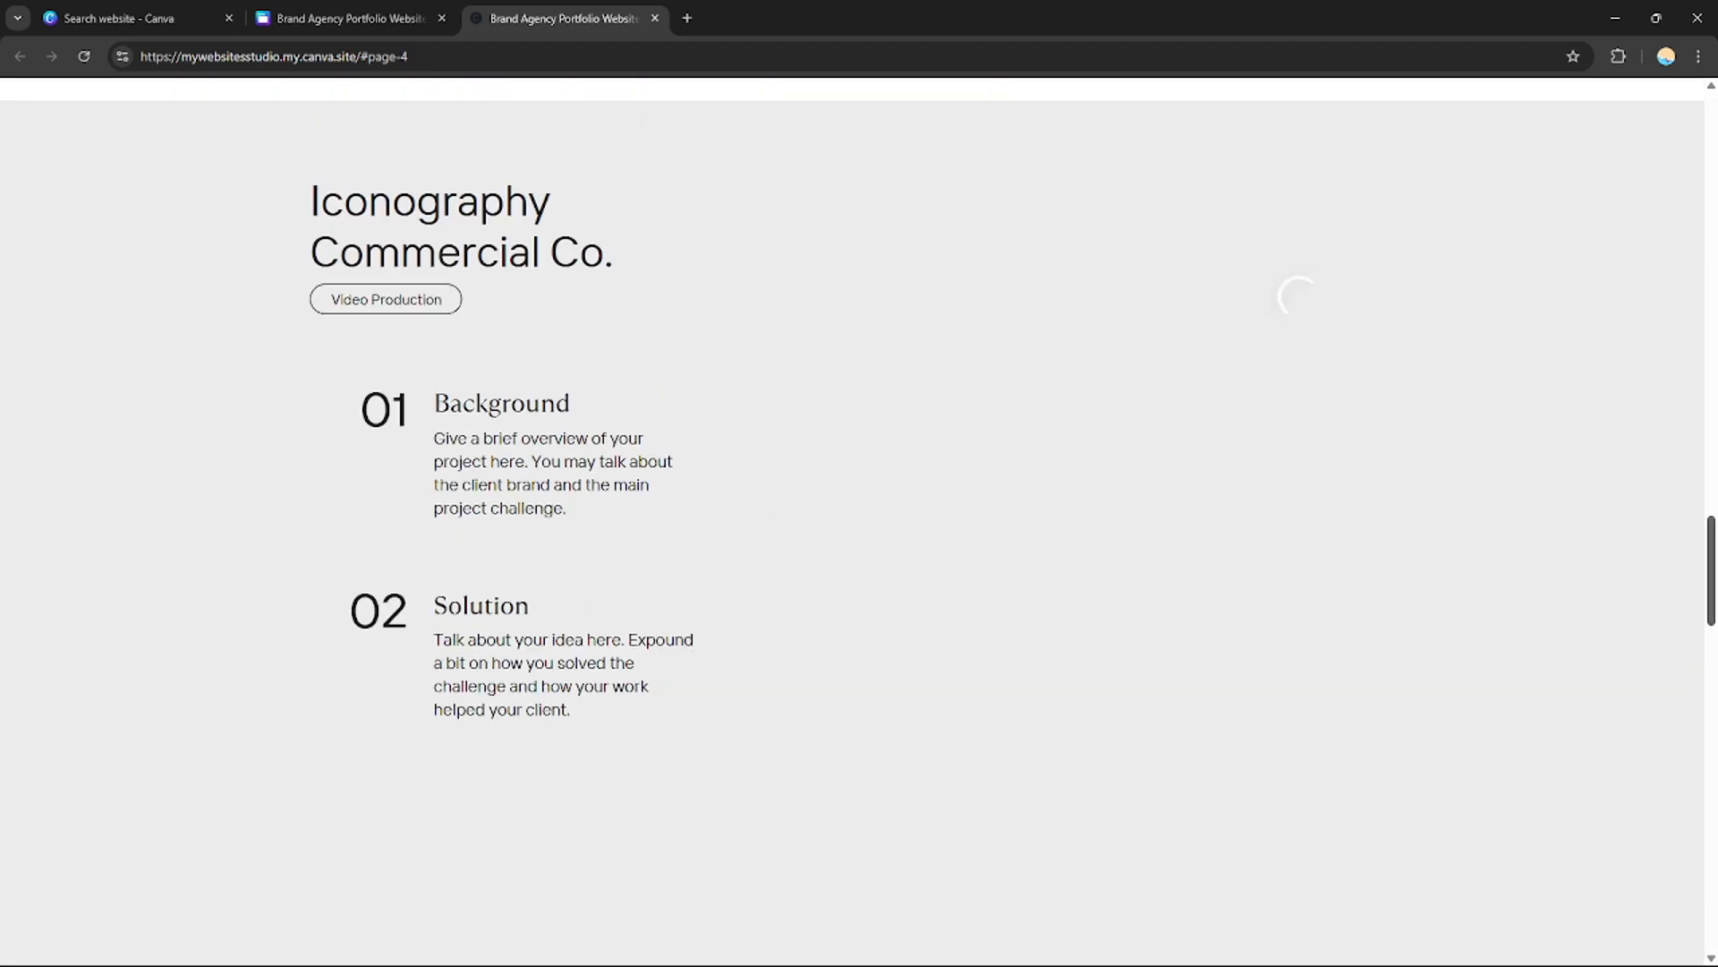
{"action": "scroll", "coordinate": [859, 519], "scroll_direction": "up", "scroll_amount": 2}
{"action": "scroll", "coordinate": [859, 519], "scroll_direction": "down", "scroll_amount": 20}
{"action": "scroll", "coordinate": [859, 520], "scroll_direction": "up", "scroll_amount": 20}
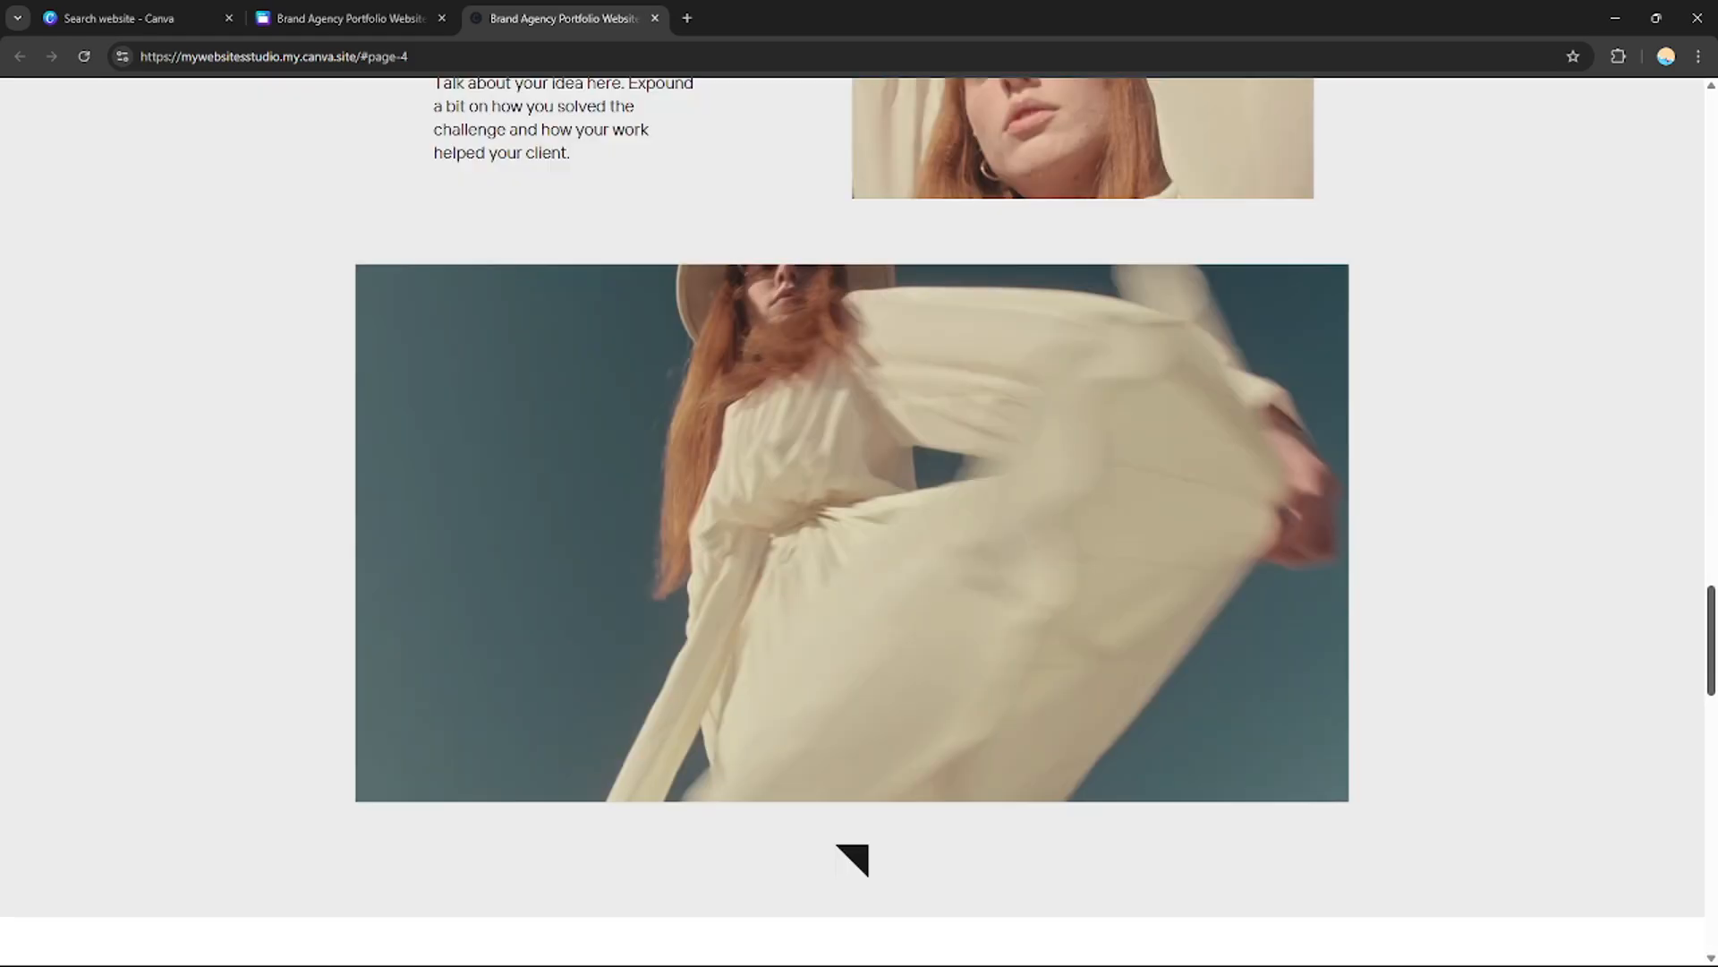
{"action": "scroll", "coordinate": [838, 845], "scroll_direction": "up", "scroll_amount": 15}
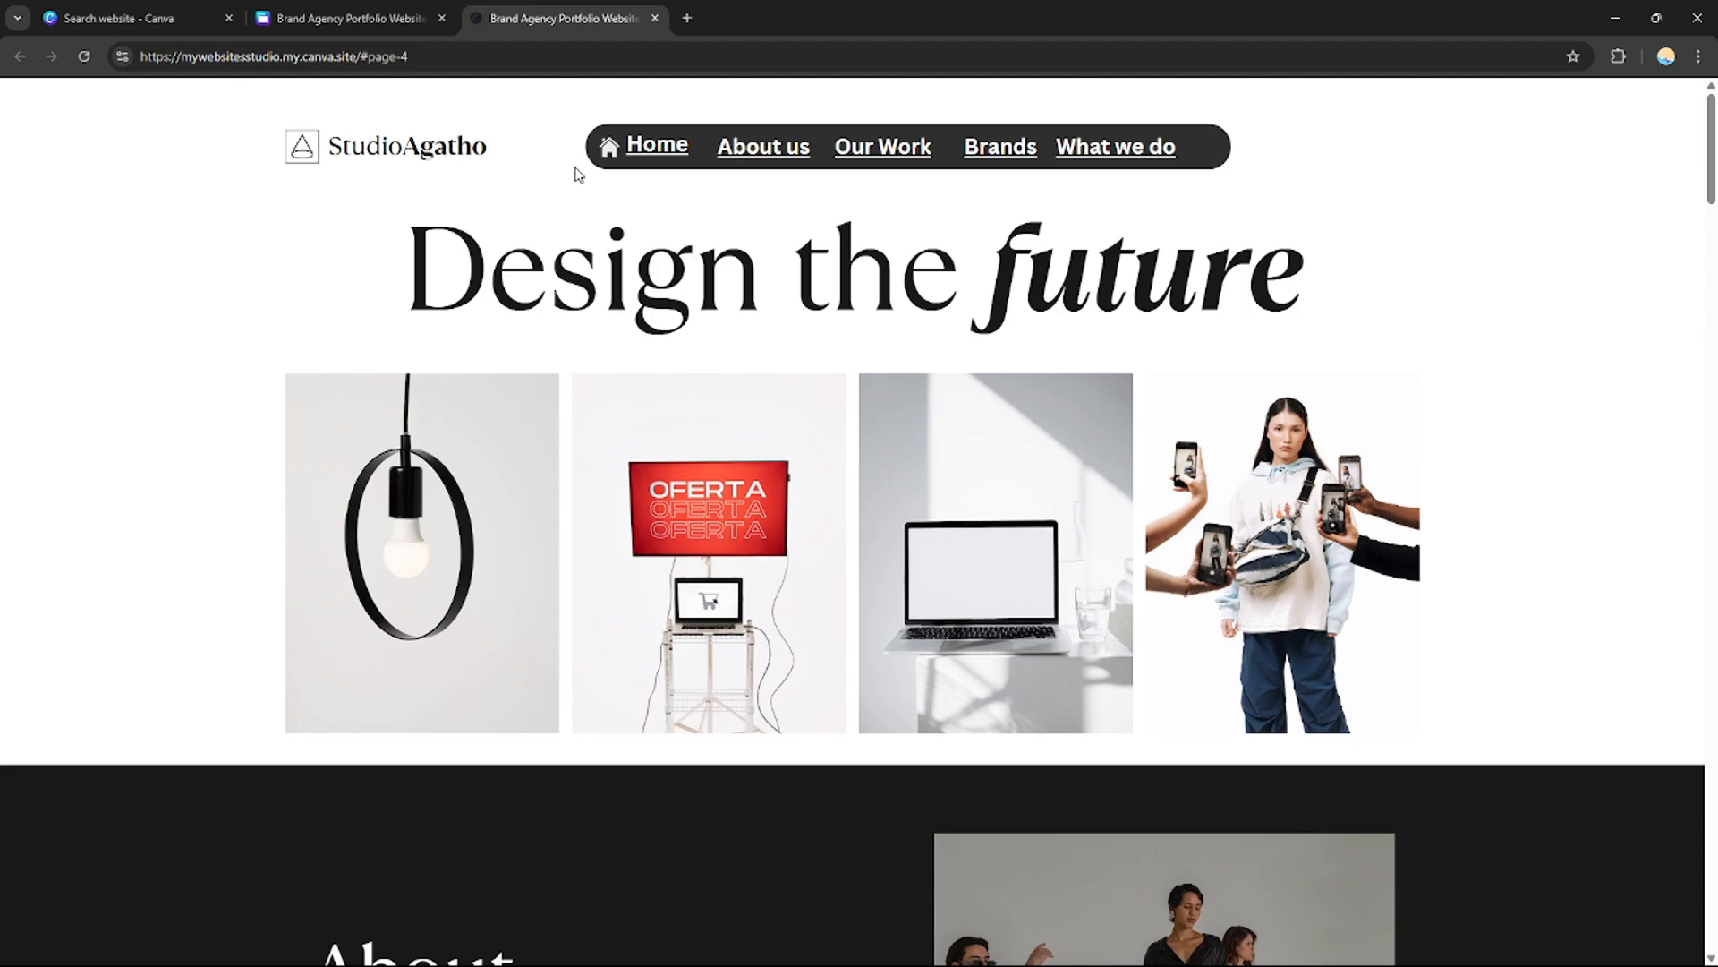
{"action": "scroll", "coordinate": [938, 96], "scroll_direction": "down", "scroll_amount": 5}
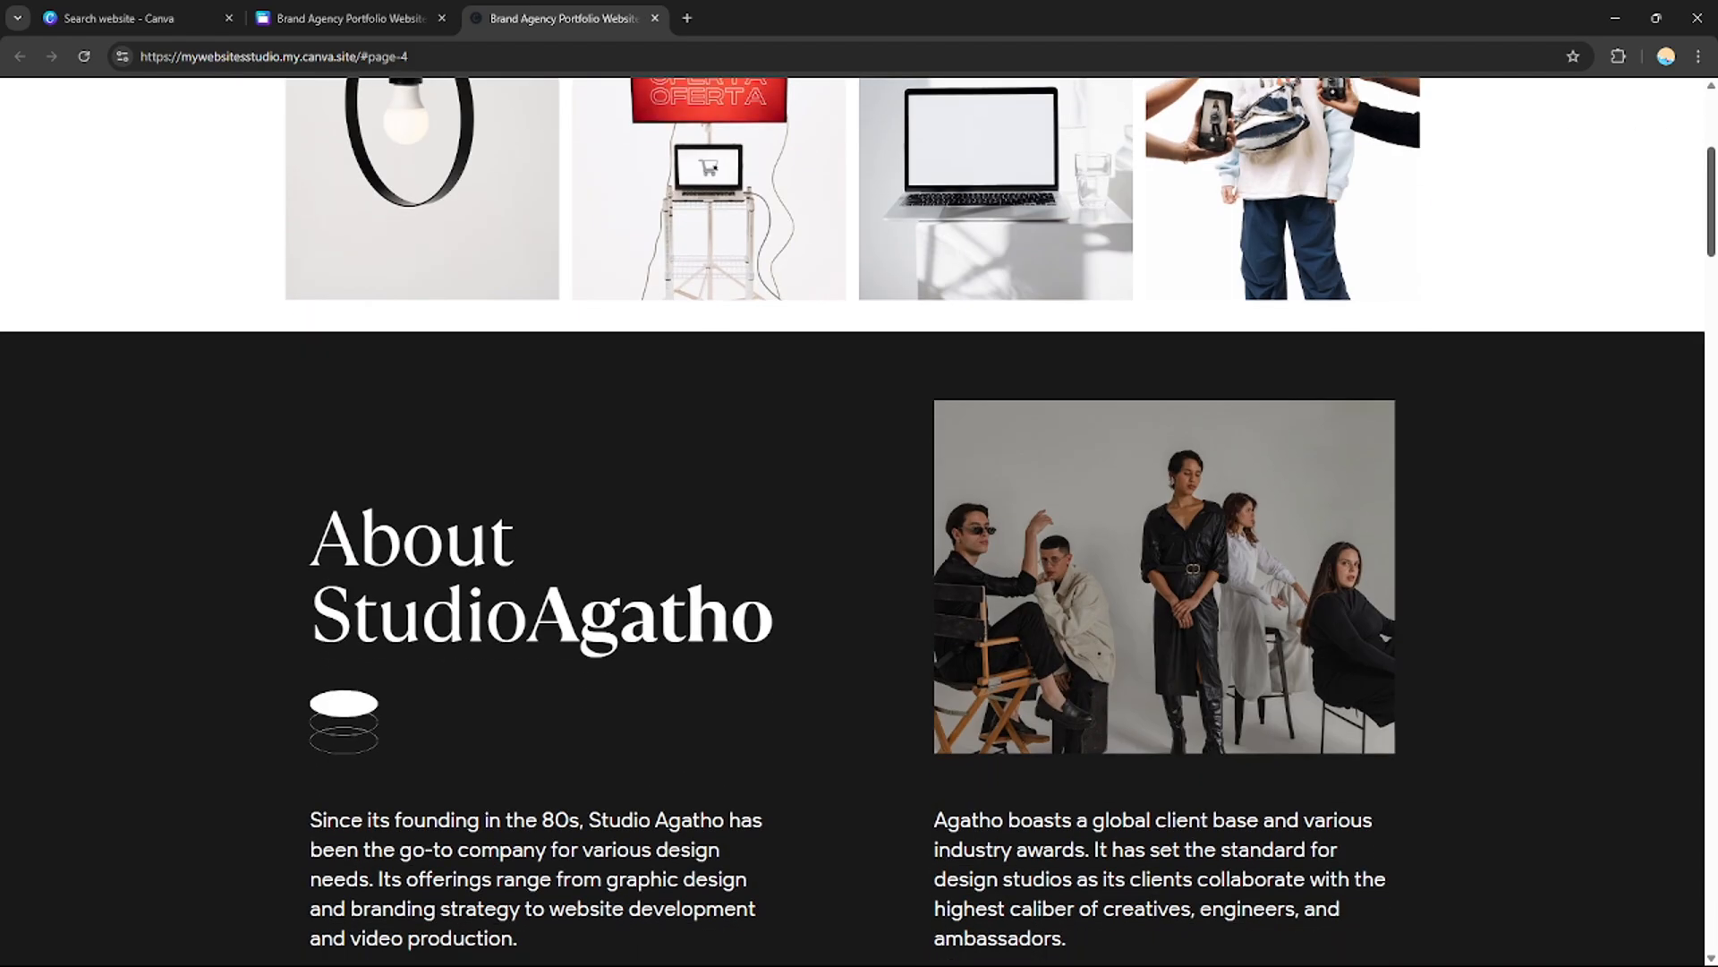